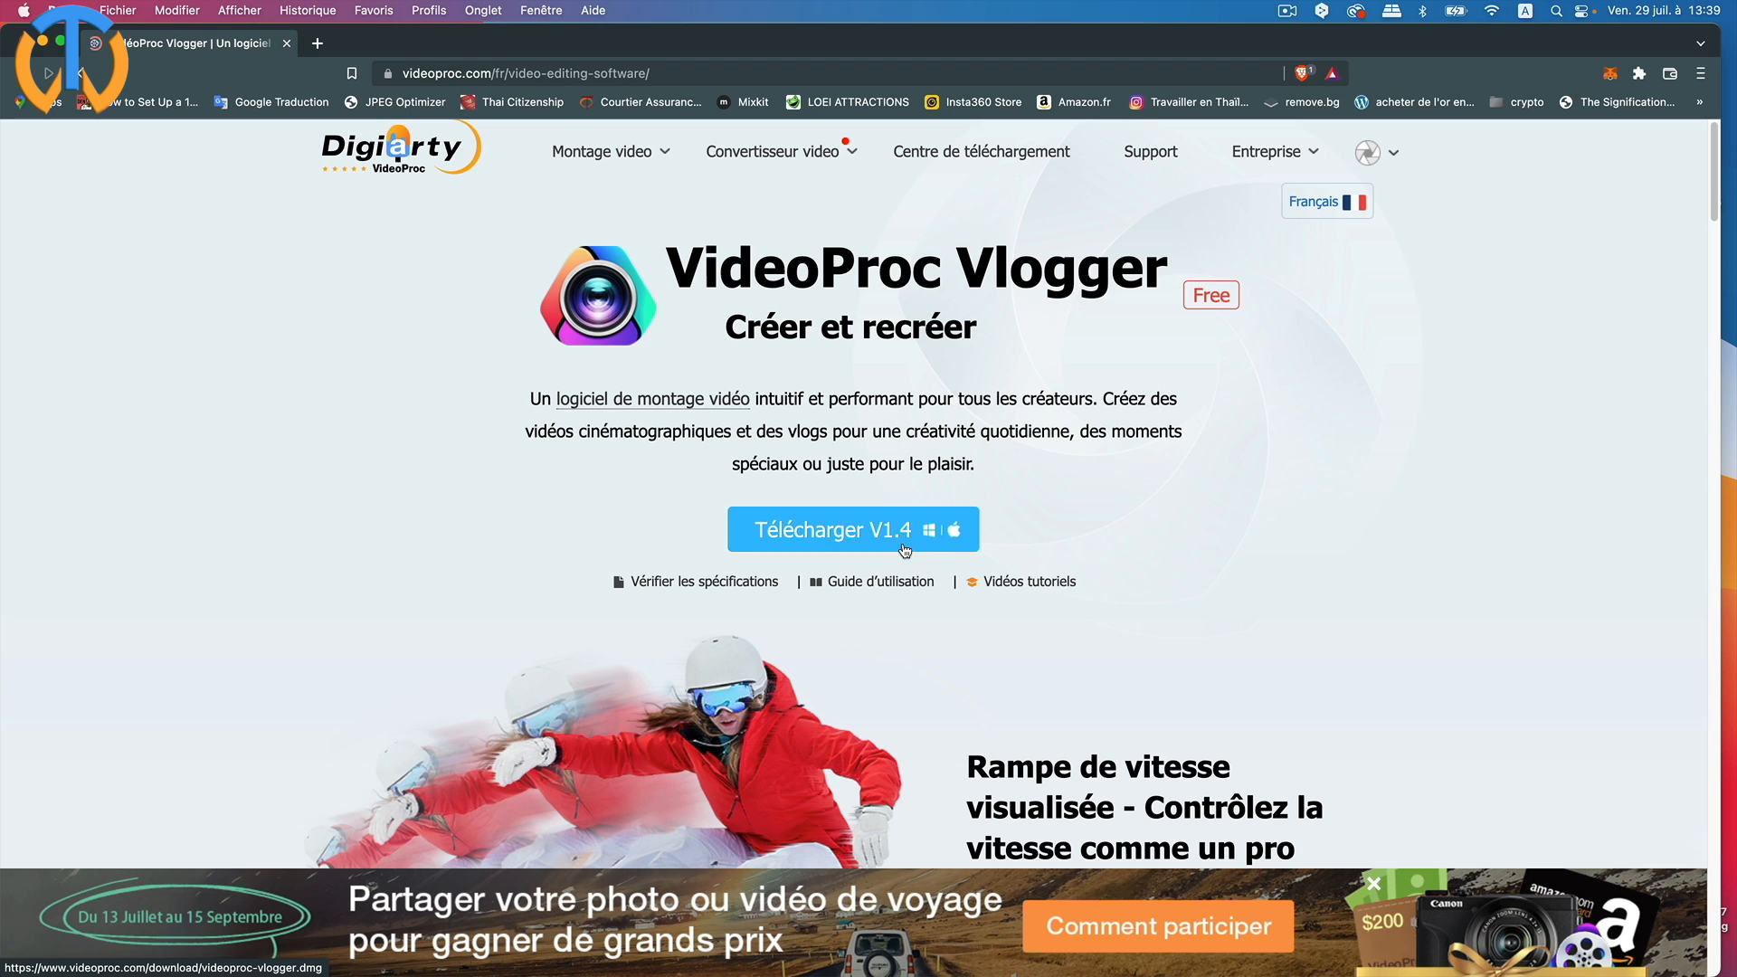
Step: Download VideoProc Vlogger V1.4 from its product page
click(1065, 579)
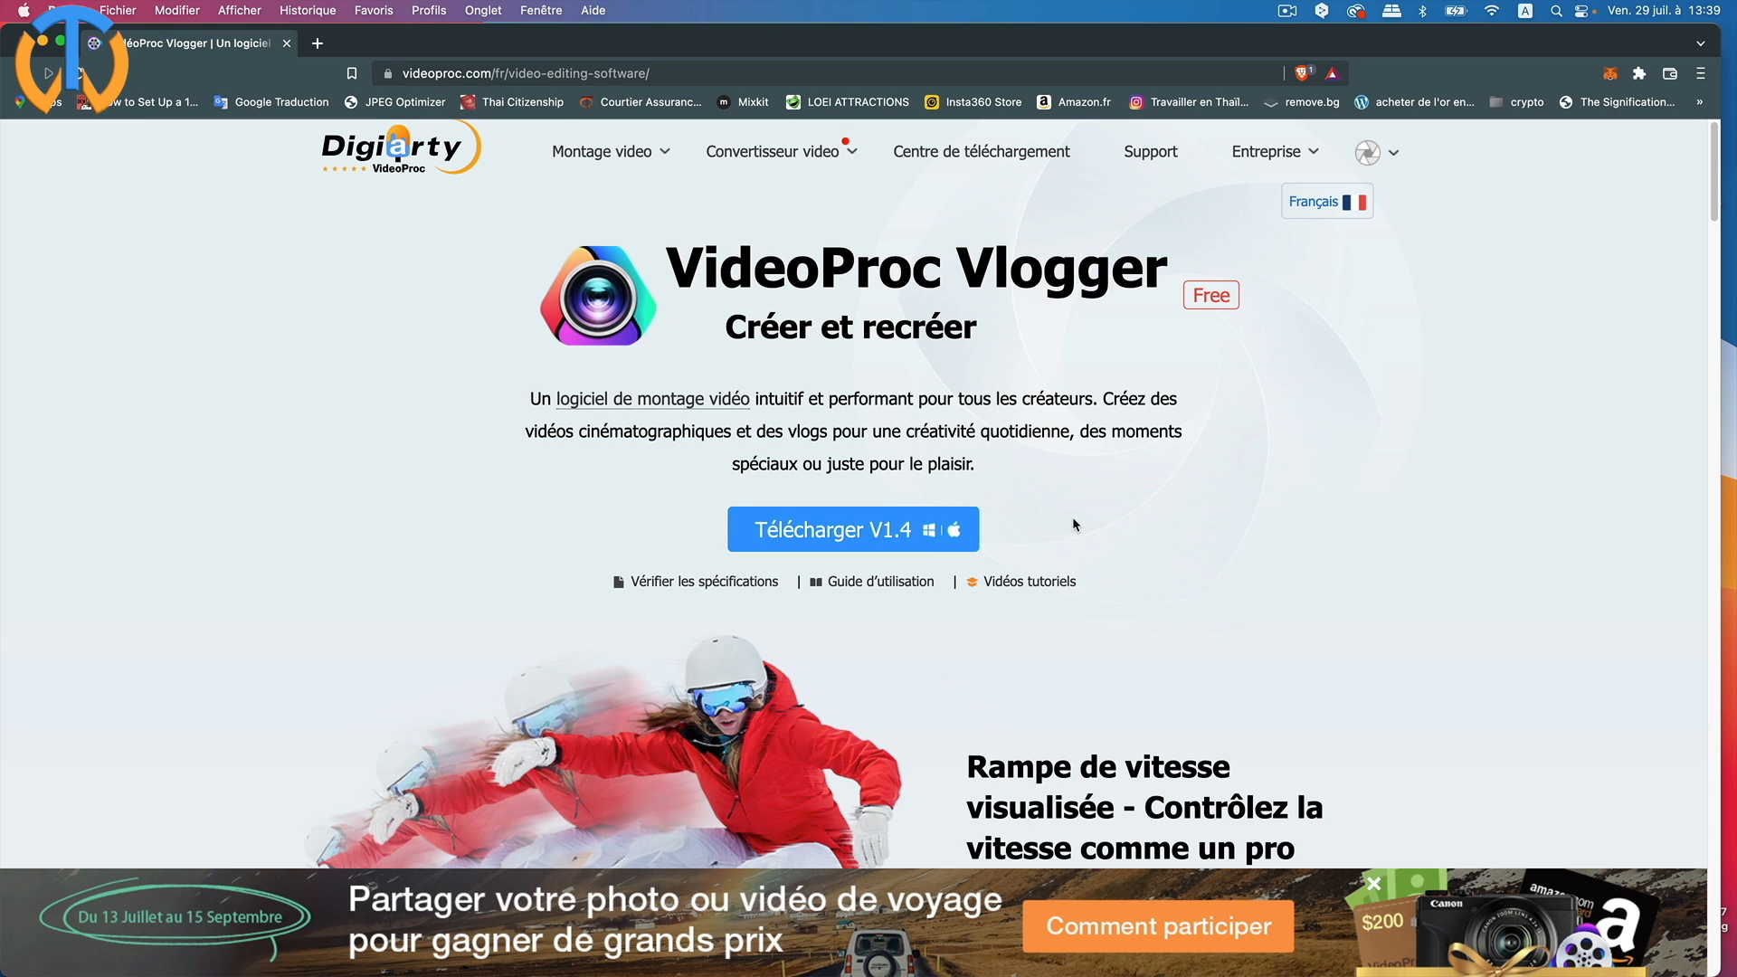
click(841, 531)
click(1162, 677)
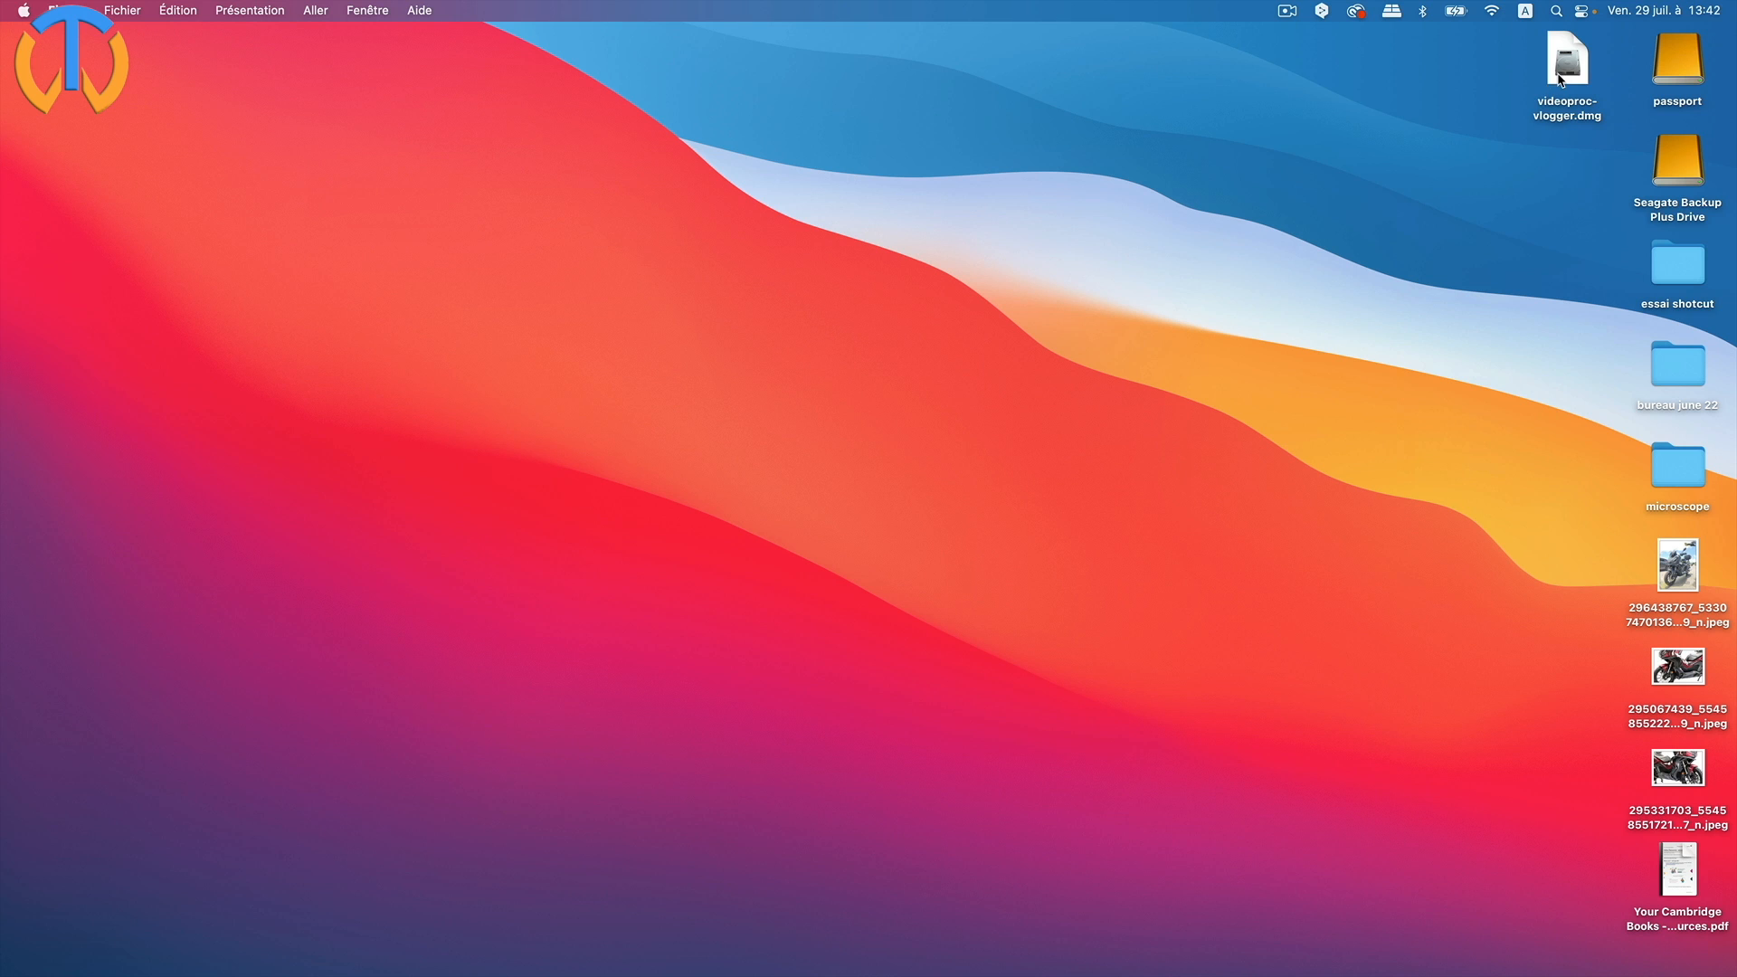
Step: Open videoproc-vlogger.dmg and install VideoProc Vlogger in the Applications folder
click(1560, 79)
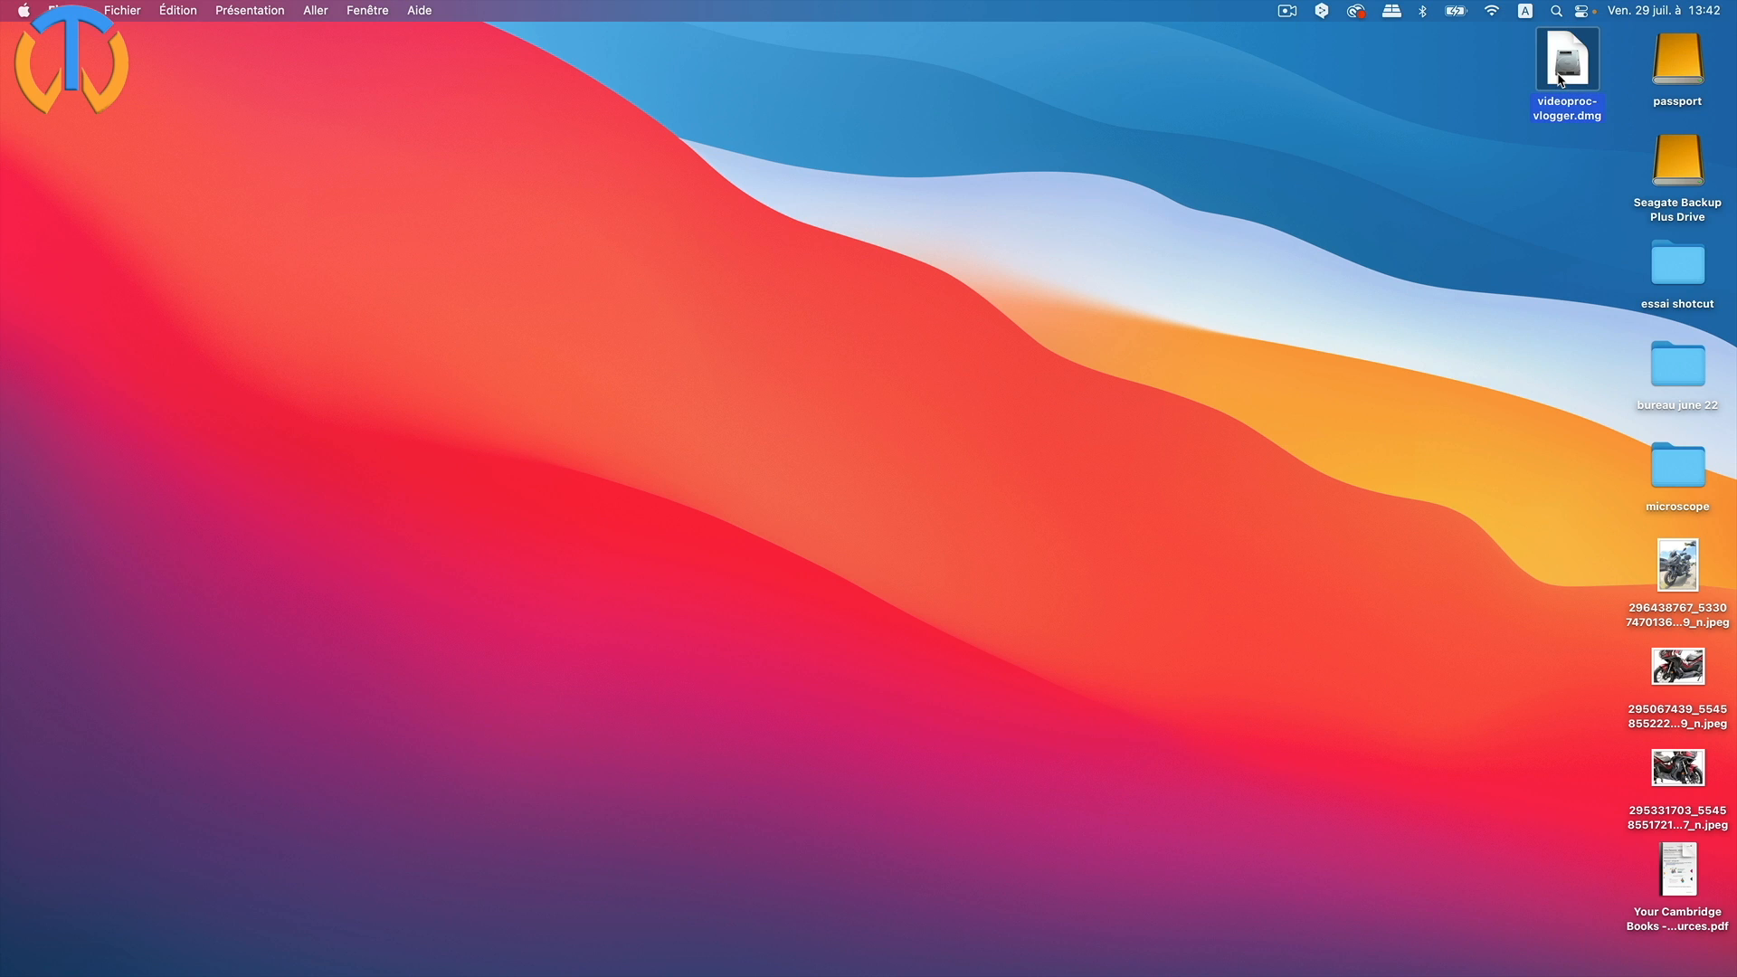
drag(749, 359, 750, 556)
Step: Launch VideoProc Vlogger, run its first-start hardware analysis and continue to the project window
mouse_move(1700, 172)
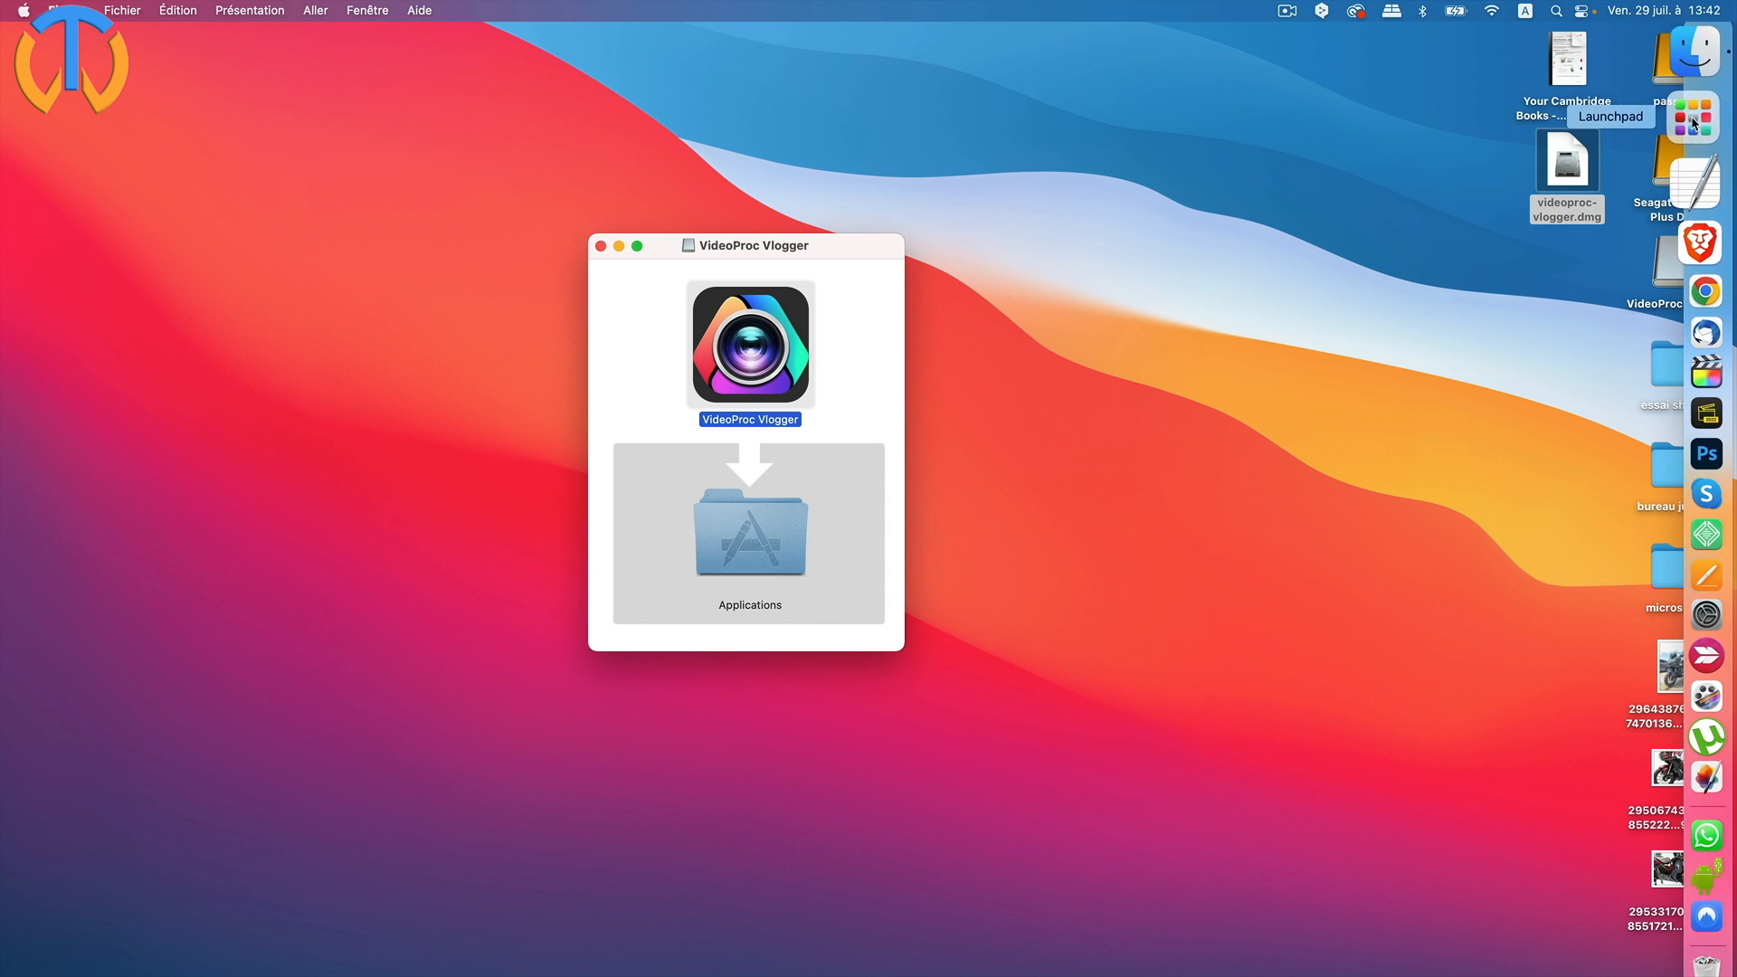
click(1695, 91)
click(885, 925)
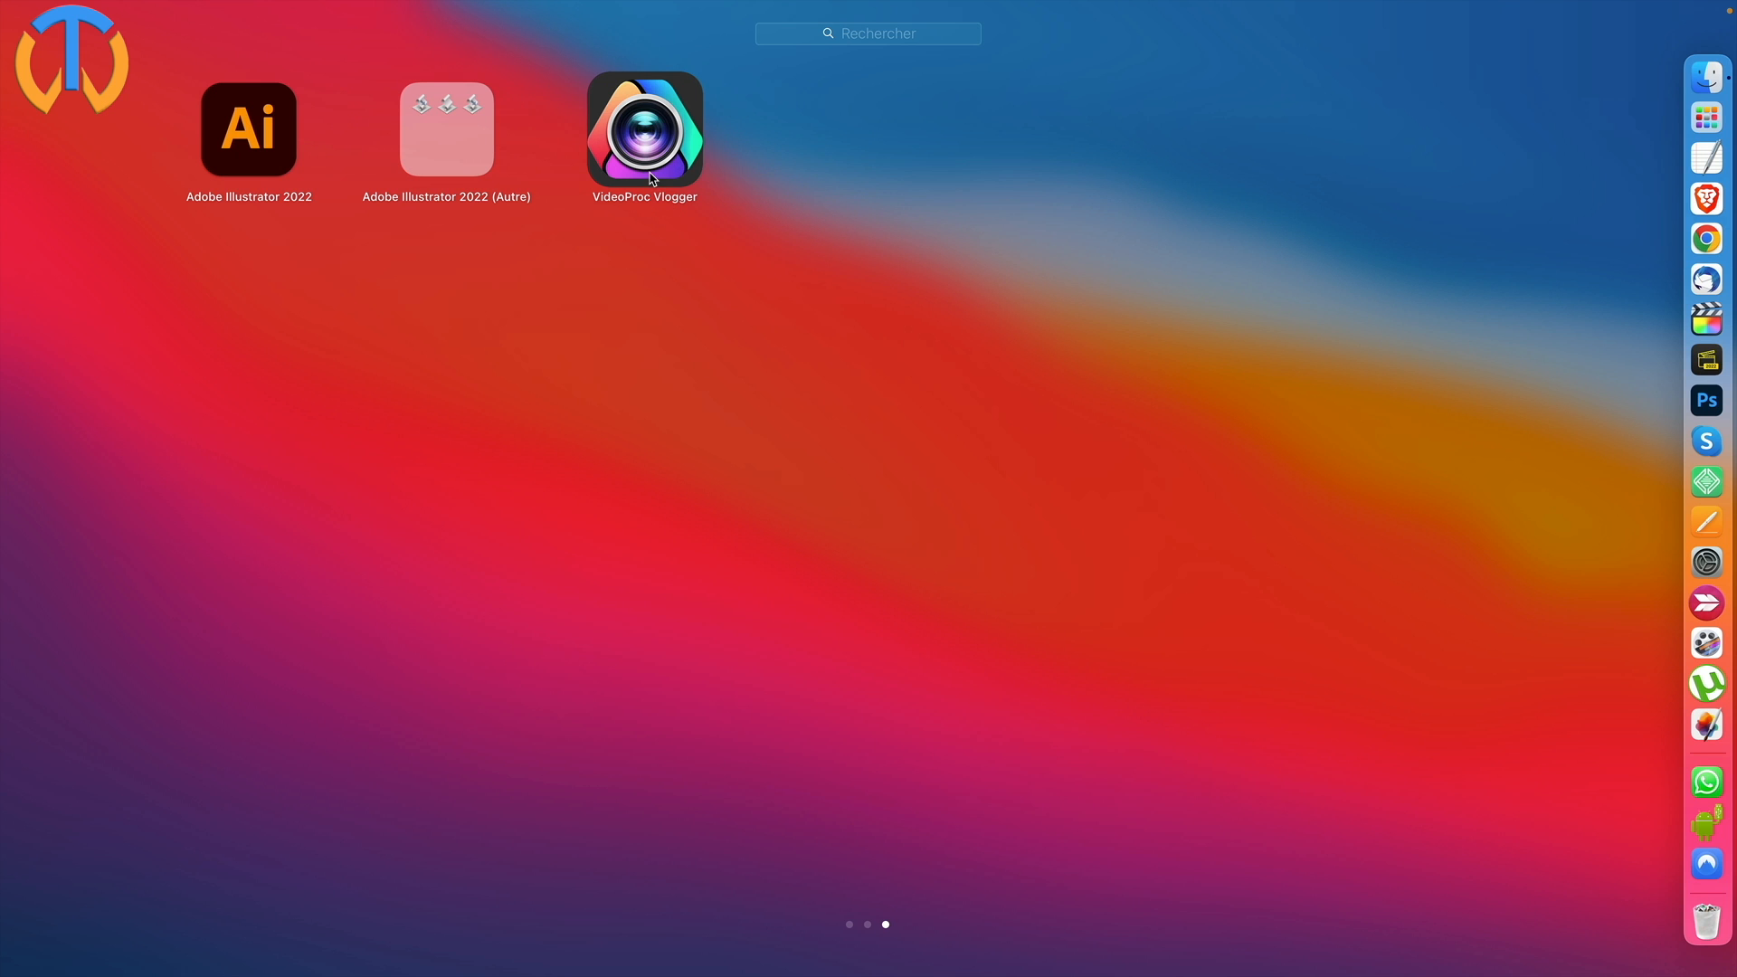
click(651, 179)
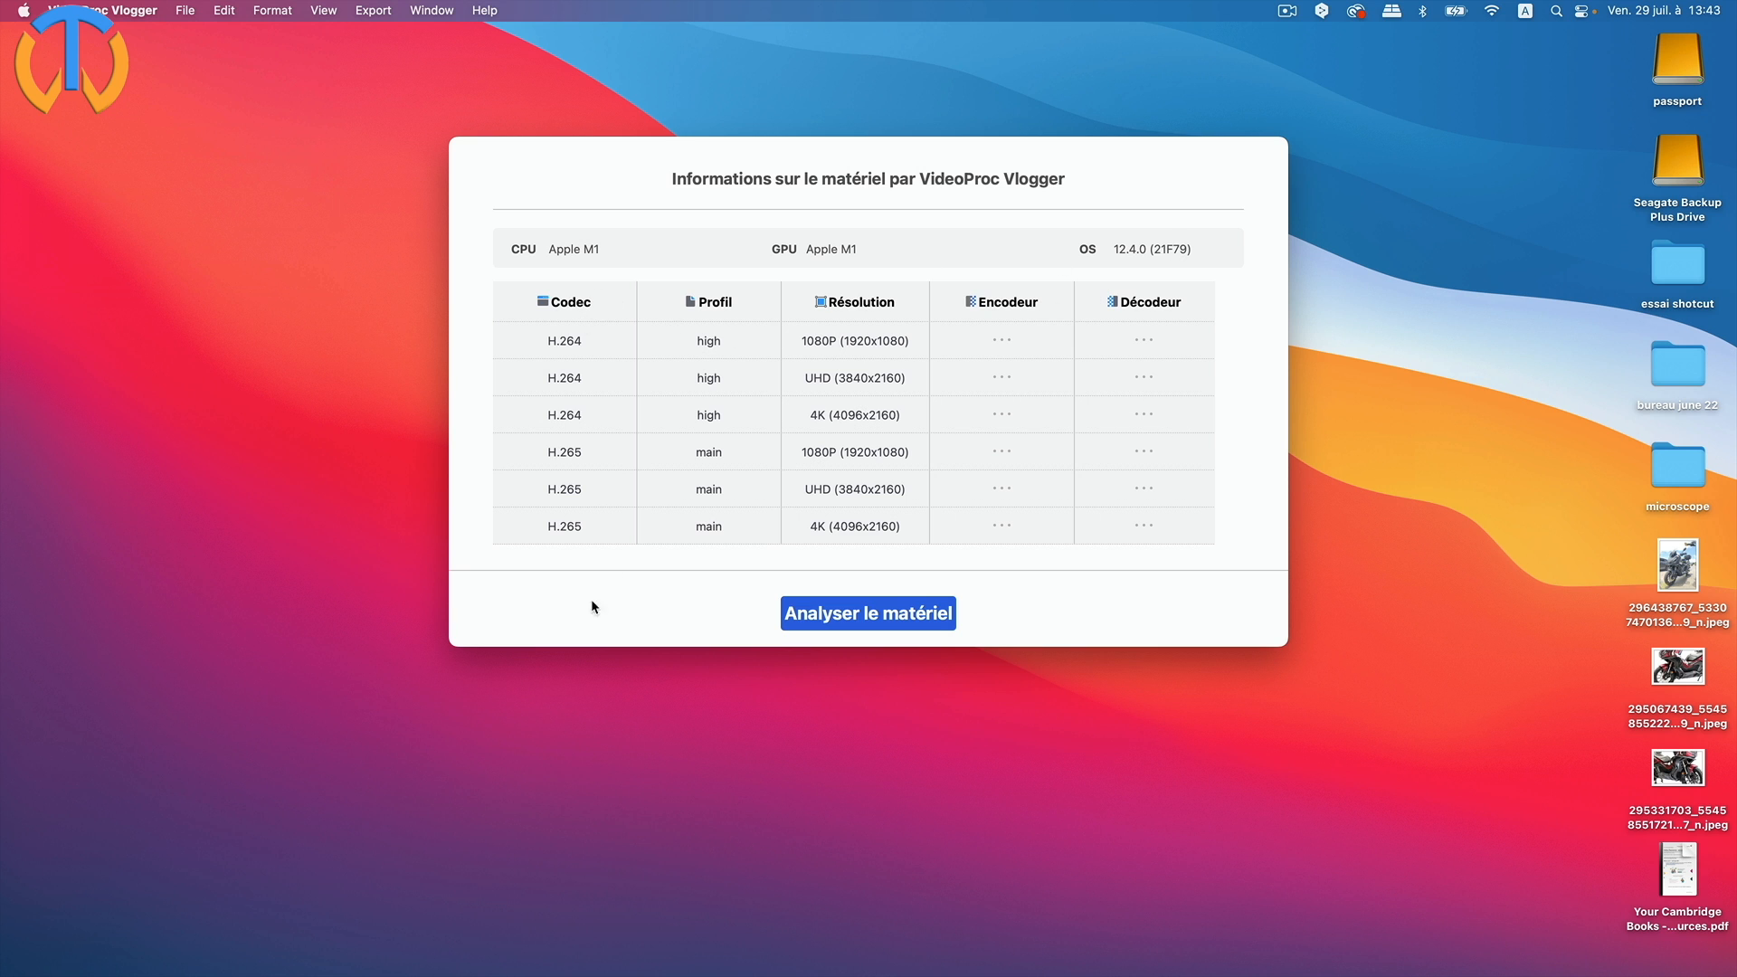
click(885, 619)
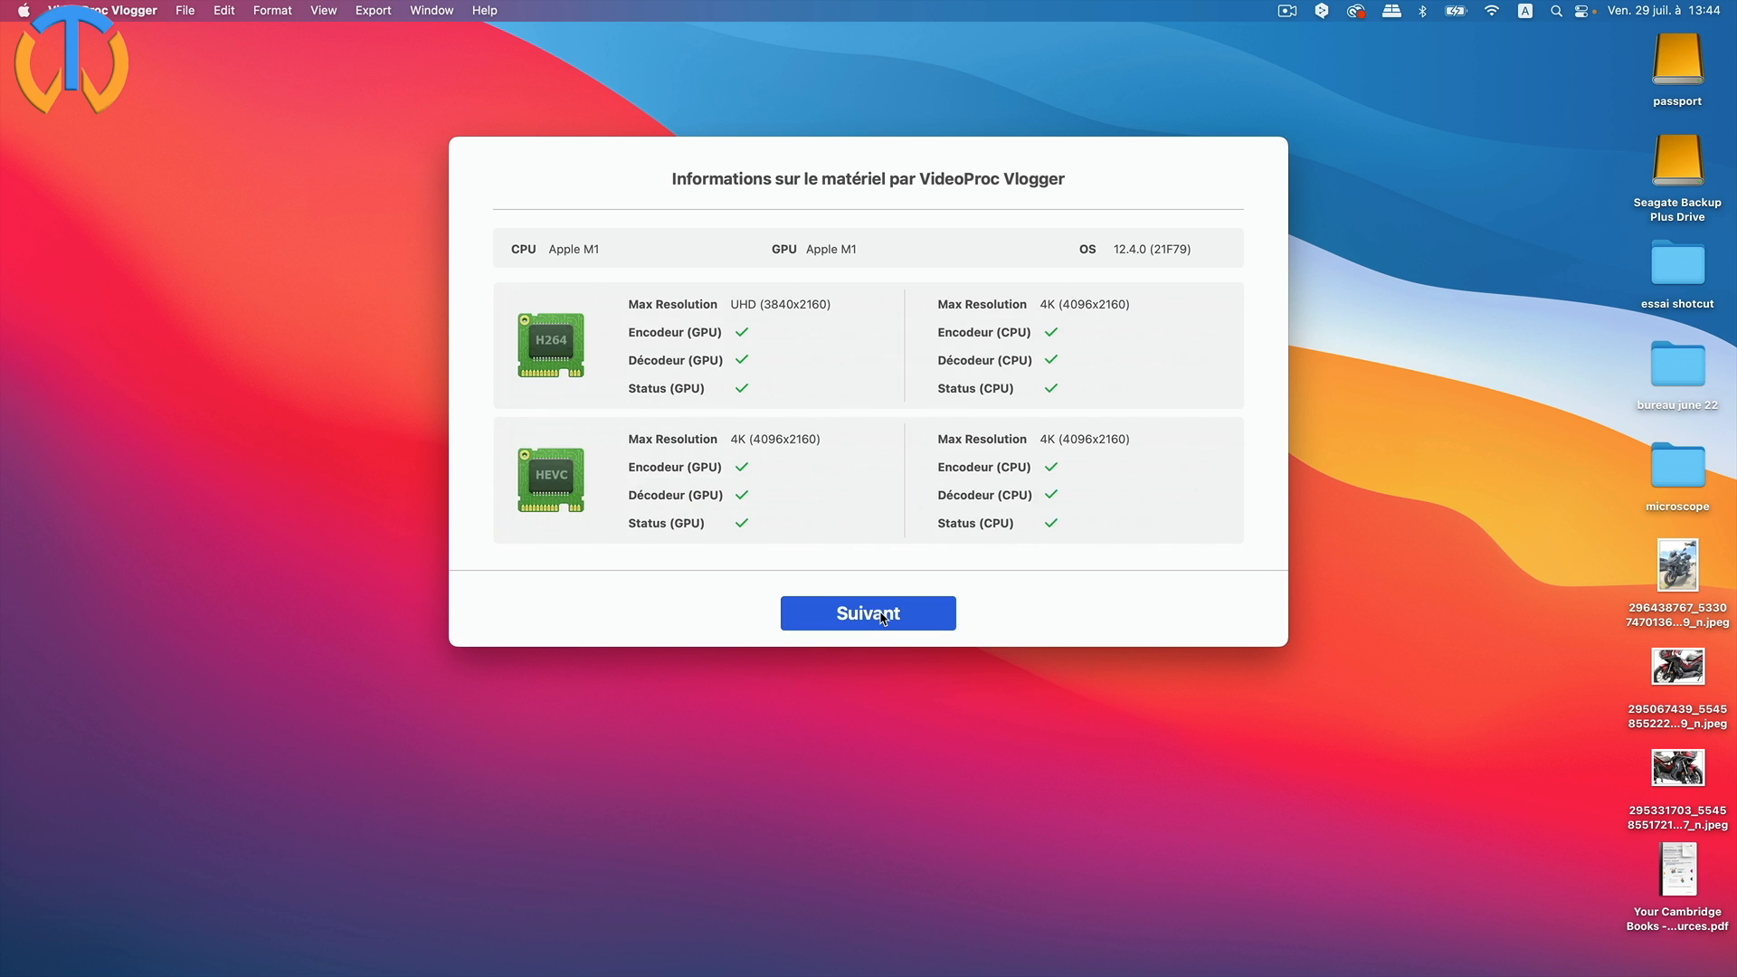
click(885, 619)
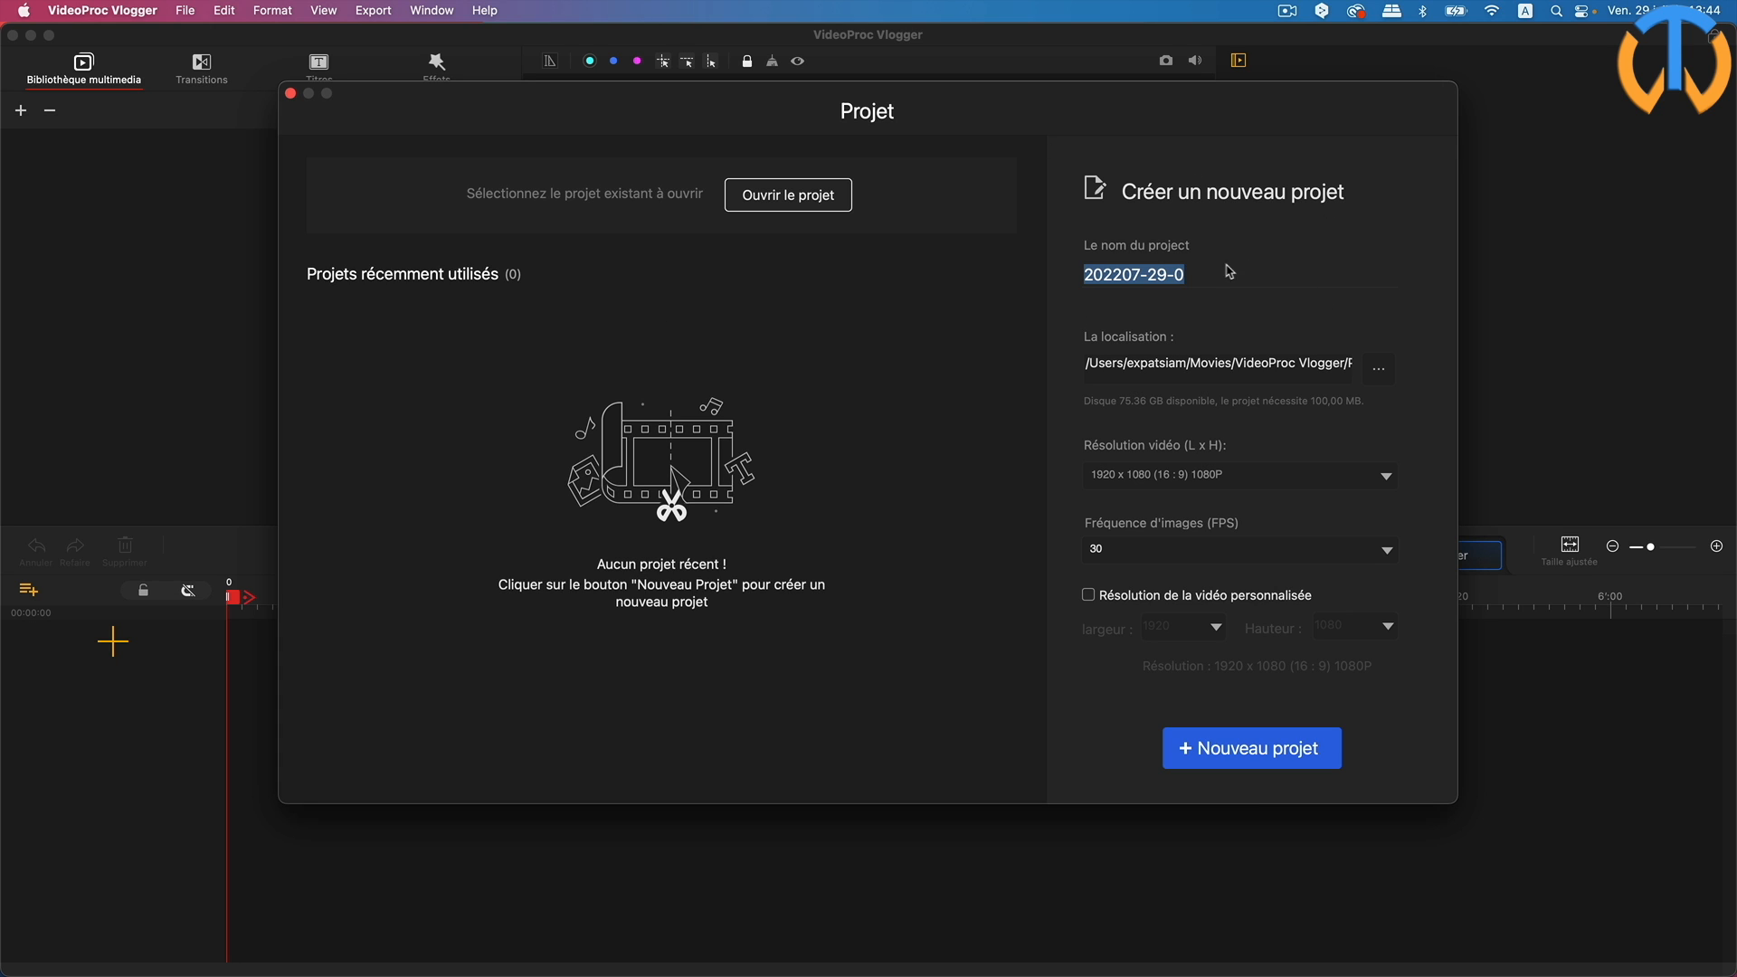
Step: Create a new project named TUTO with a resolution of 1920 x 1080 (16:9) 1080P and a frame rate of 25 FPS
click(1192, 276)
drag(1192, 276, 1028, 275)
text(TUTO)
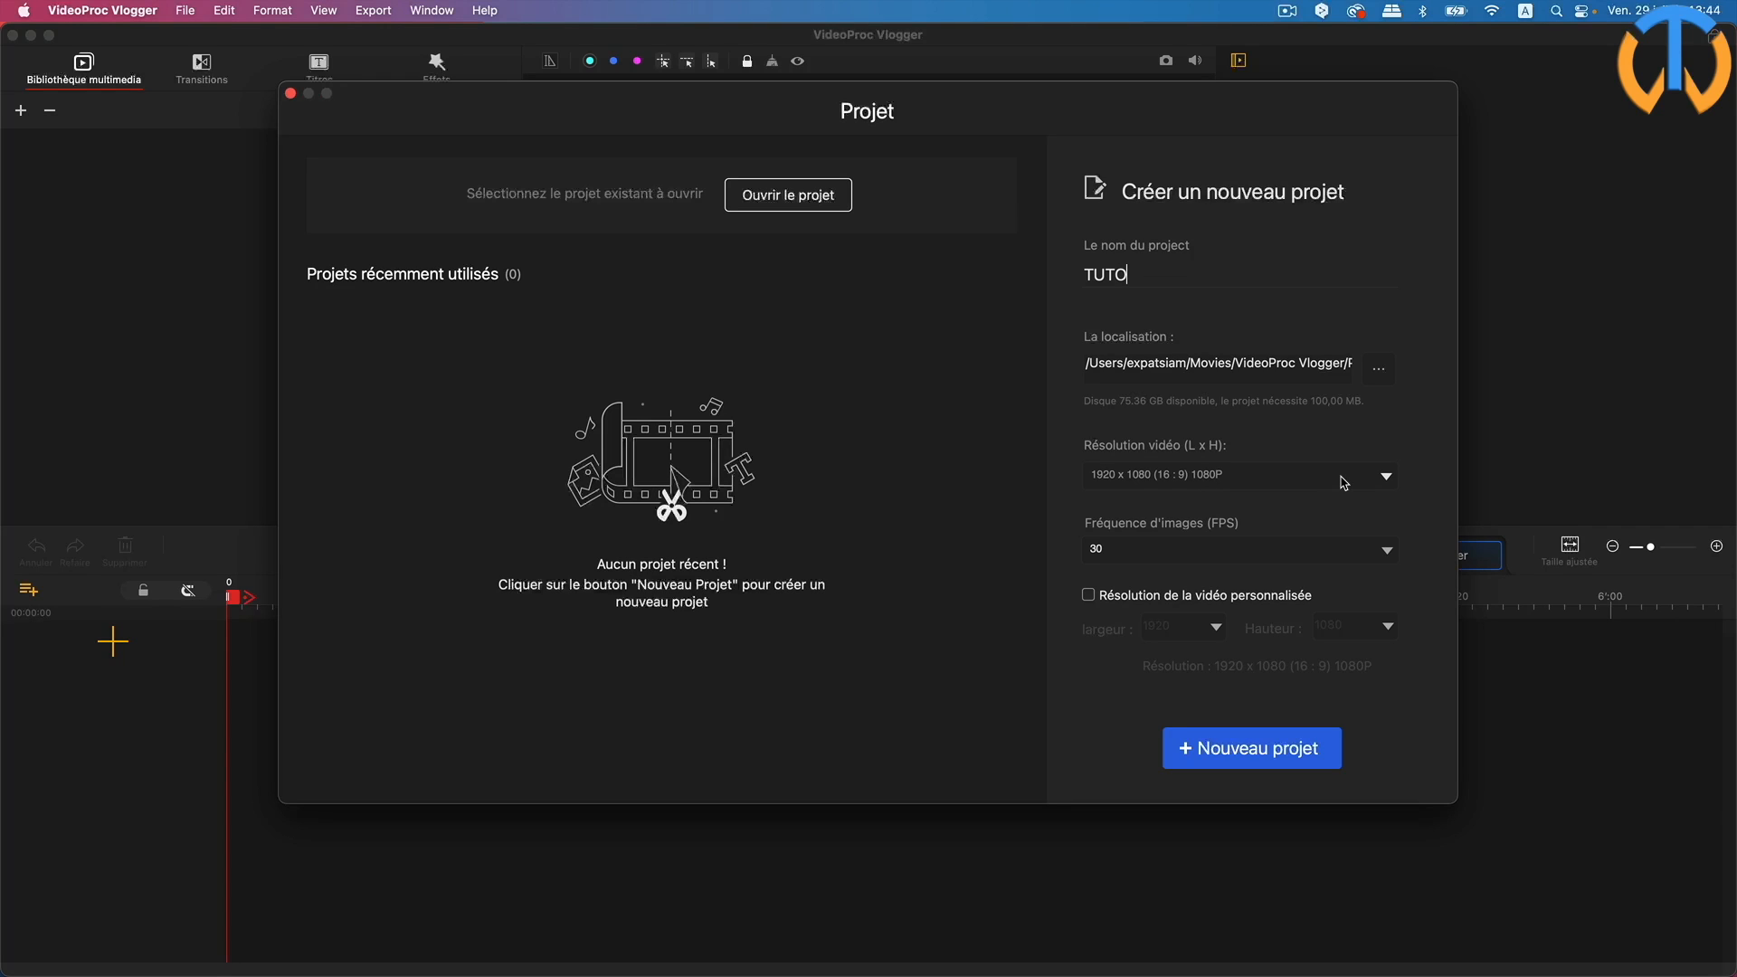
click(1343, 482)
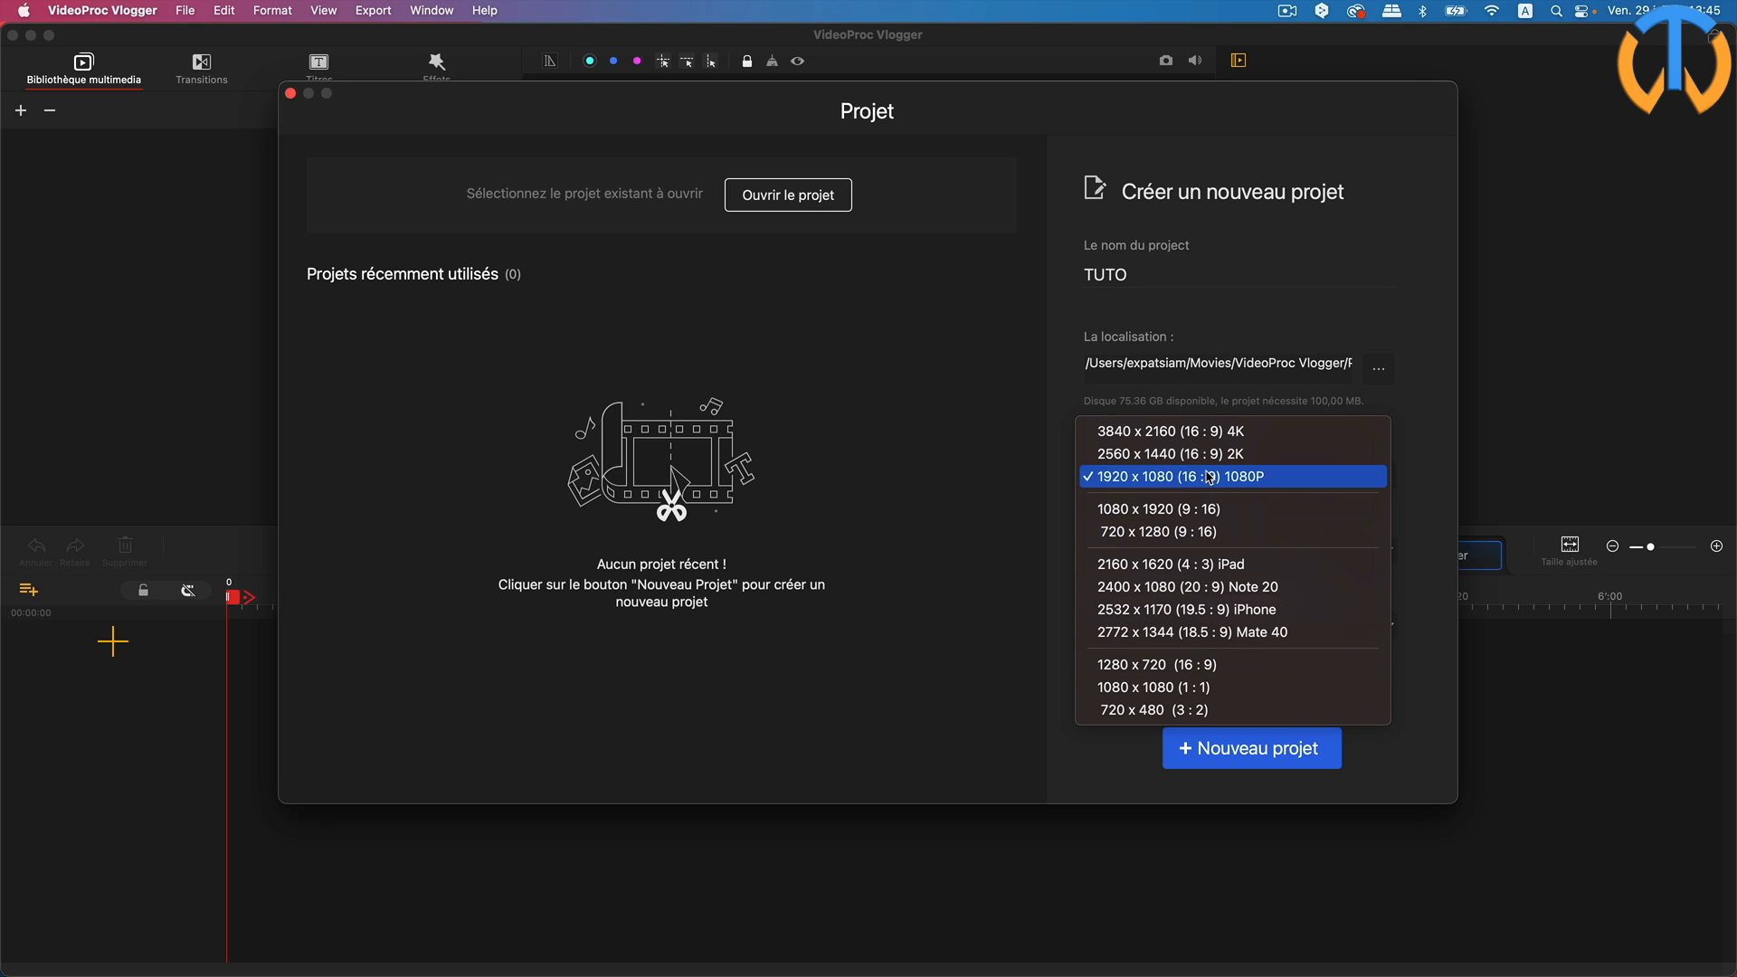
click(1307, 479)
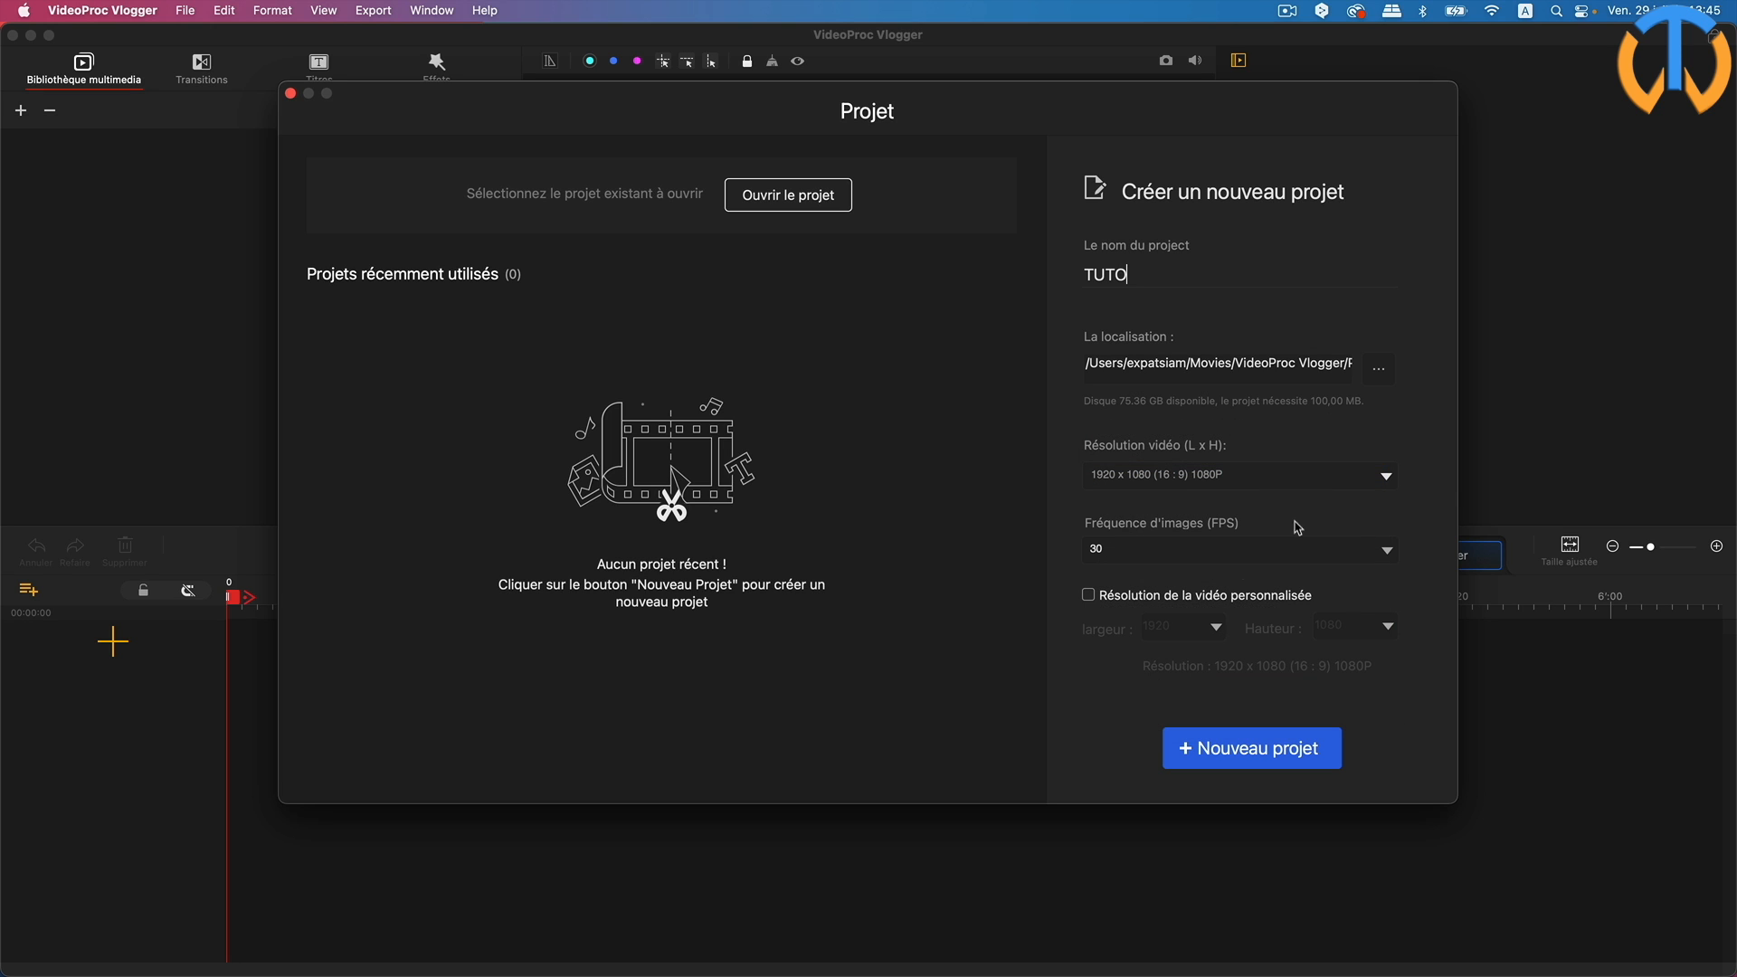
click(1385, 552)
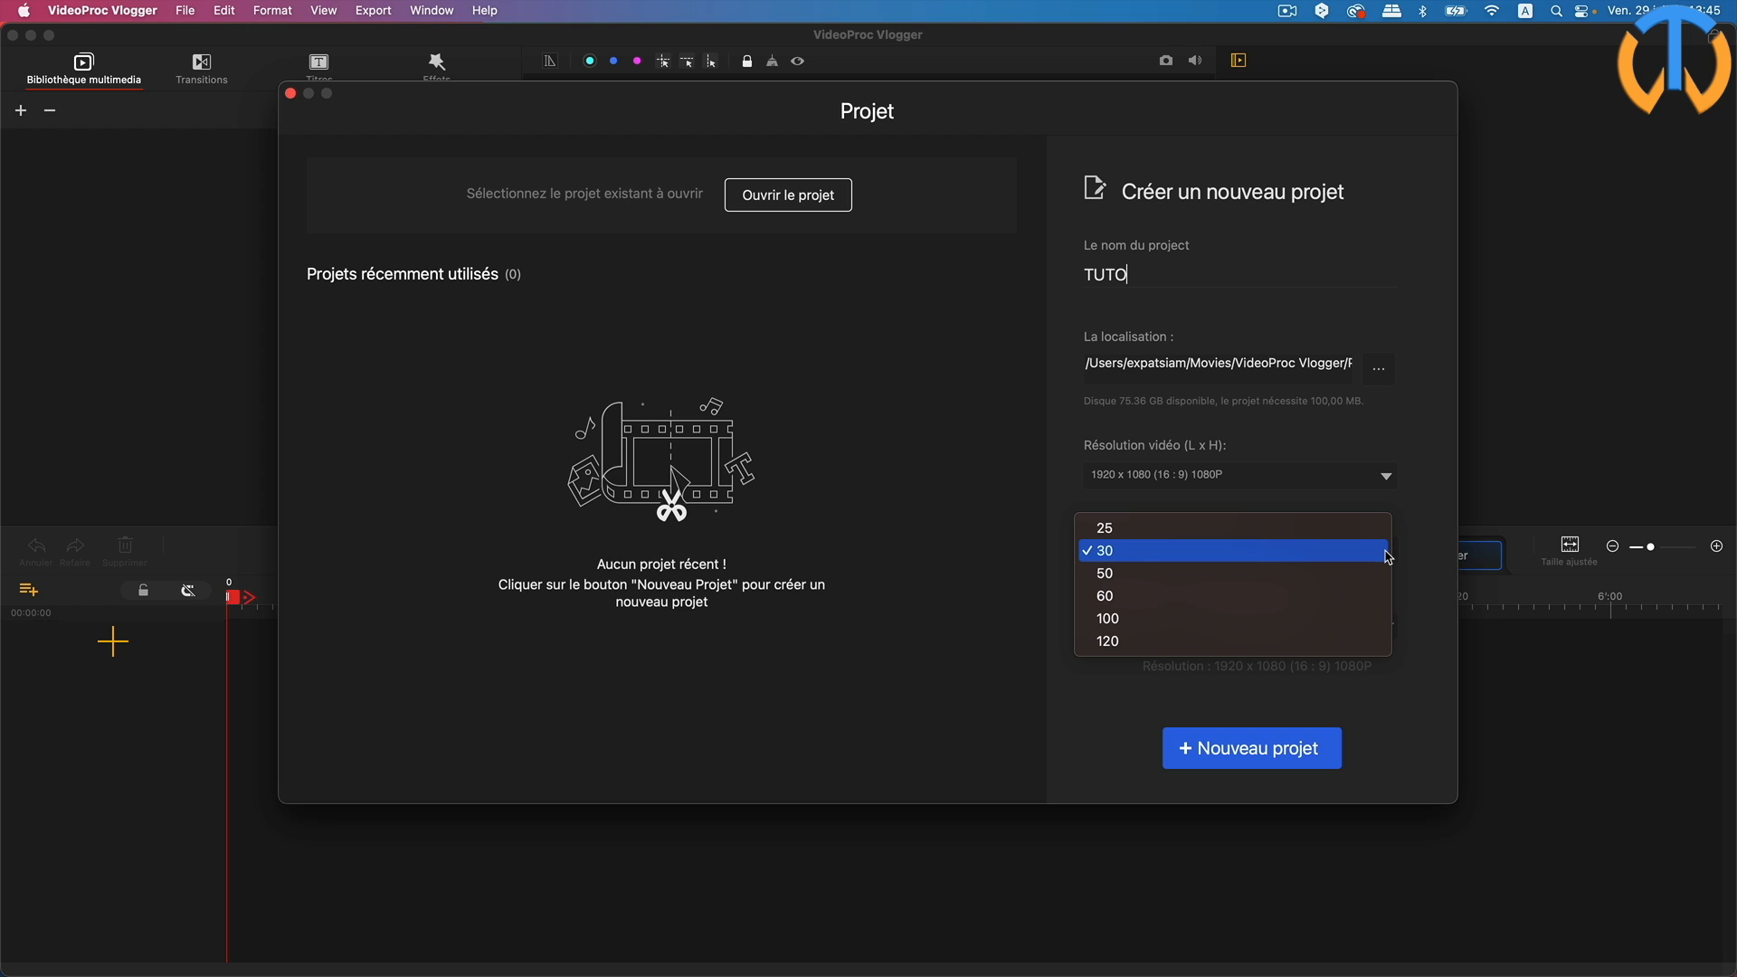
click(1138, 535)
click(1251, 758)
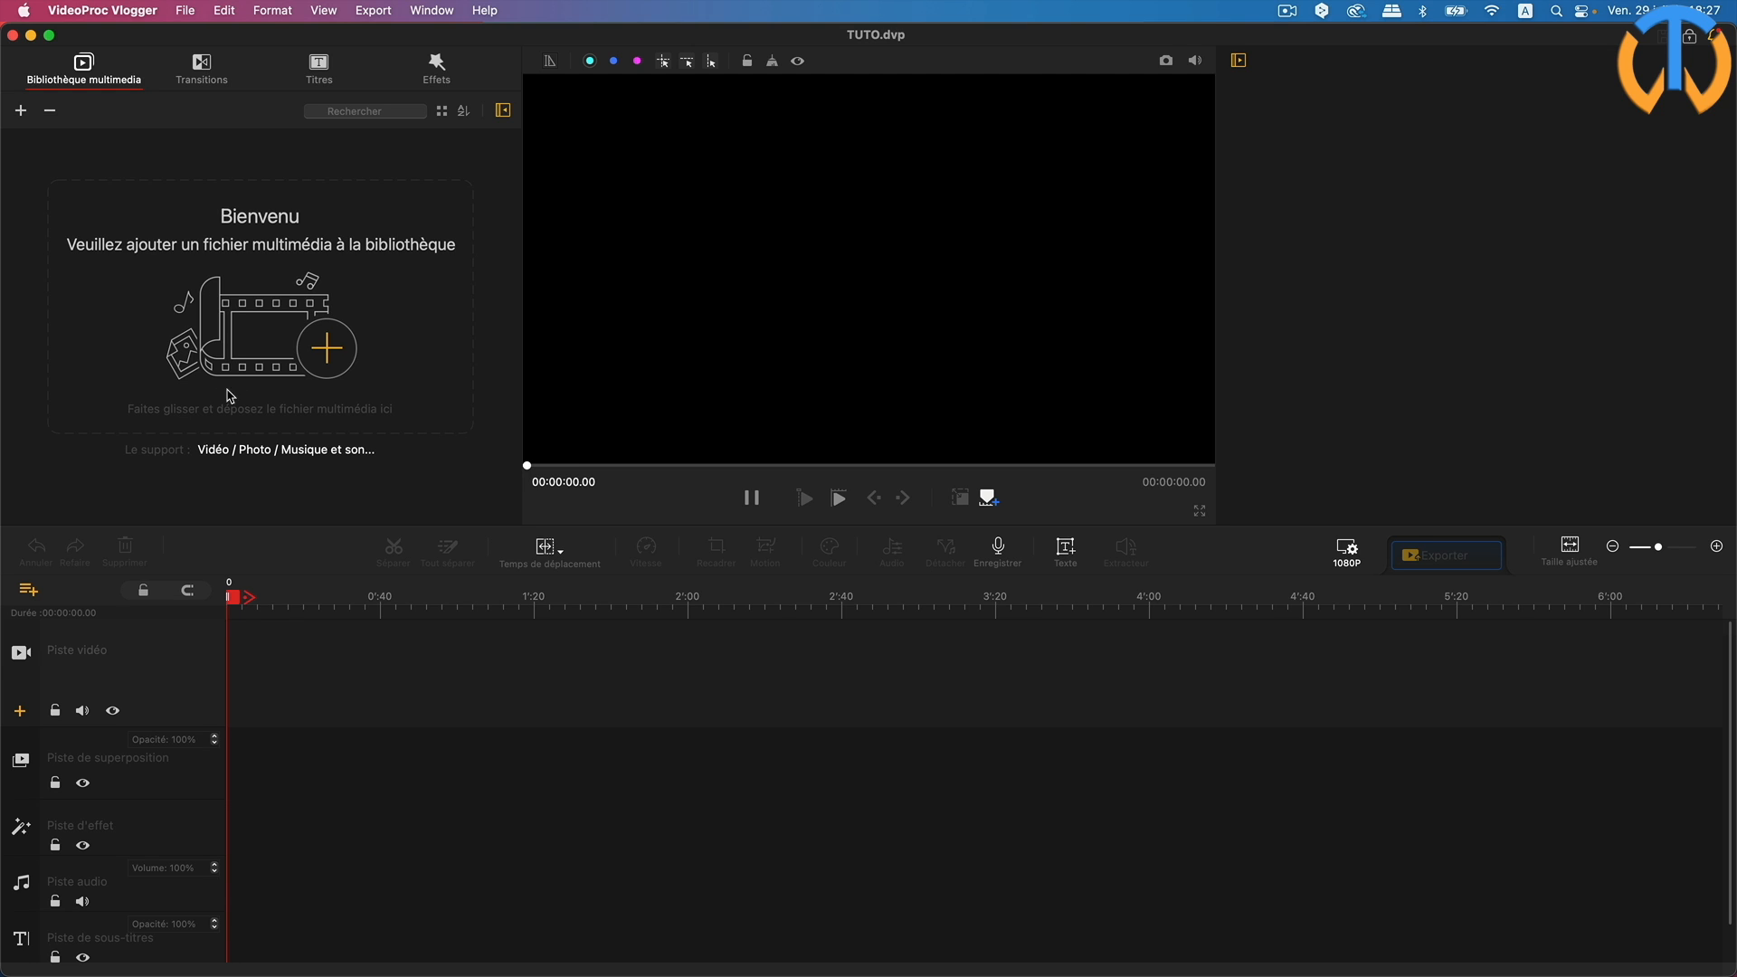
Step: Import the three mixkit MP4 videos and the mixkit MP3 track from the rushes folder into the media library
click(336, 353)
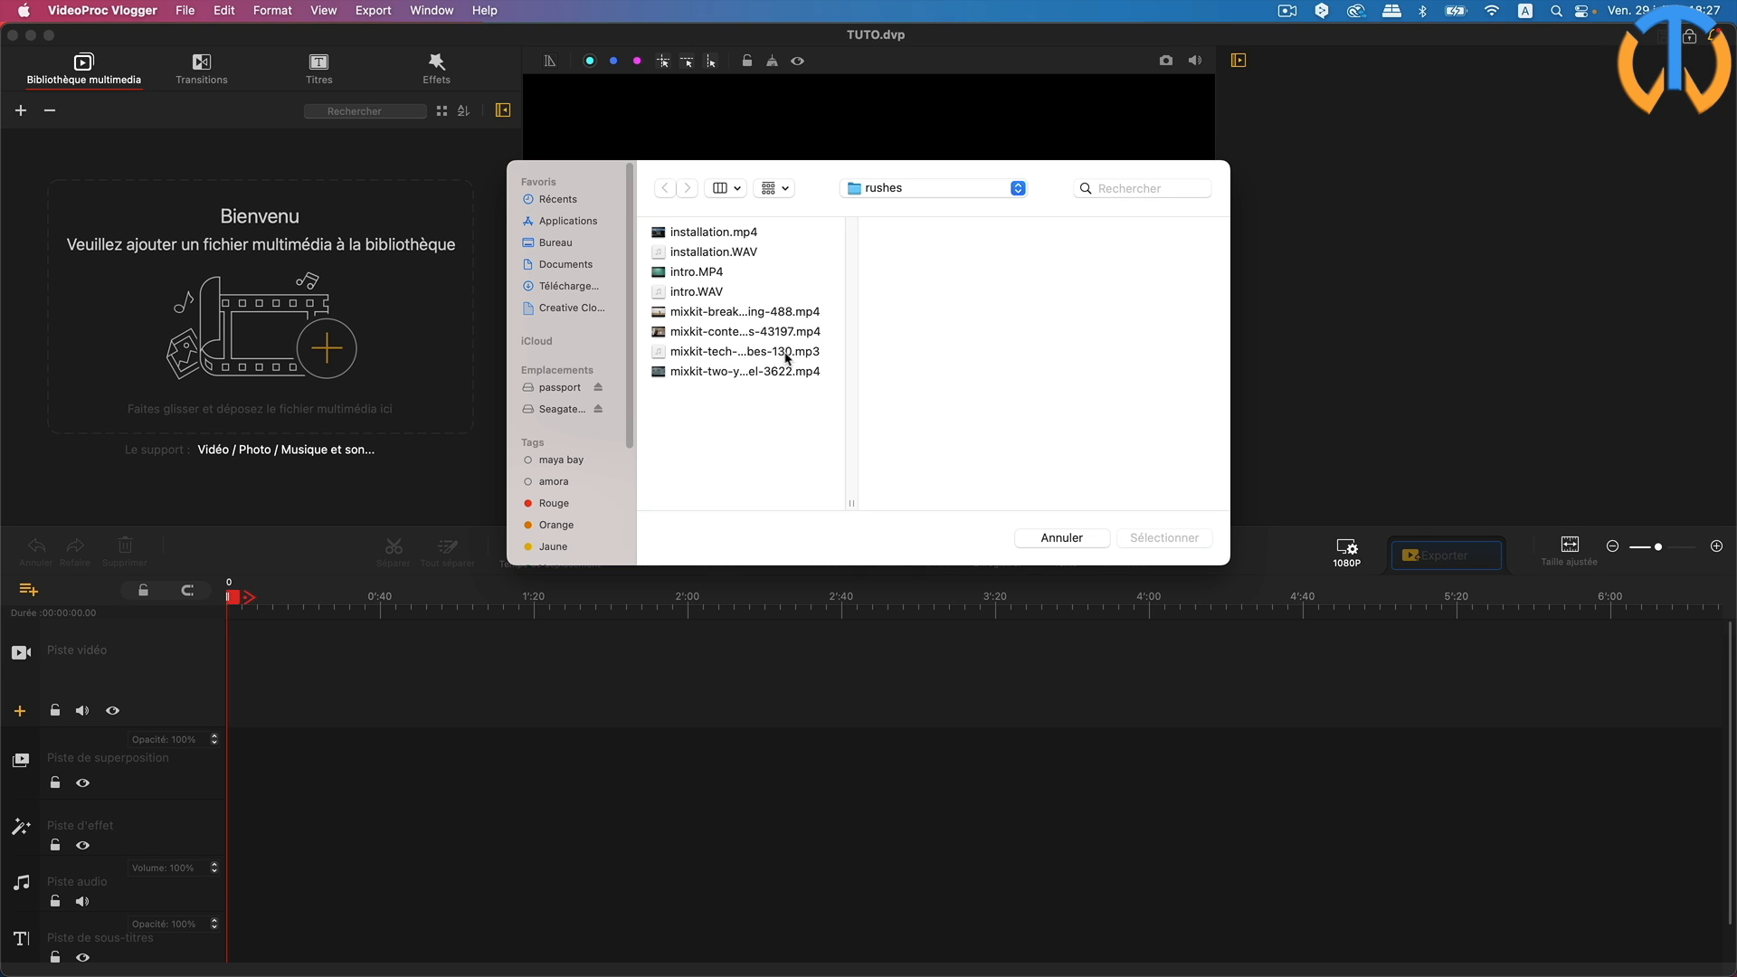
drag(828, 313, 829, 376)
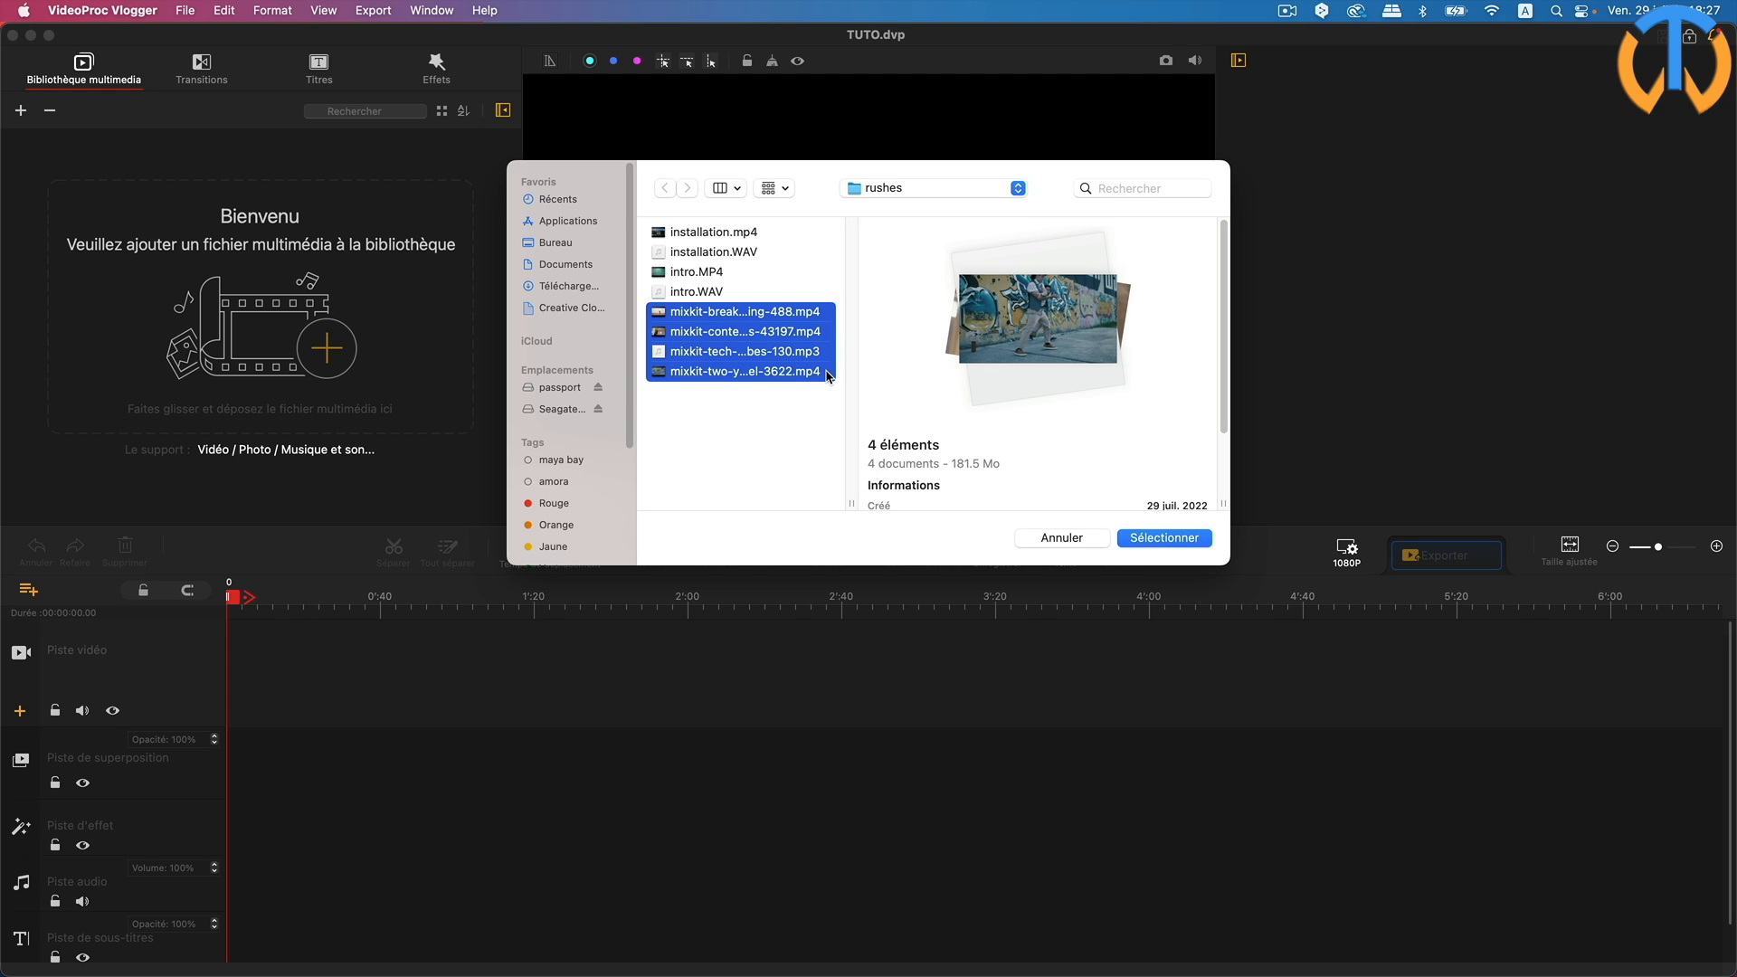
click(1158, 539)
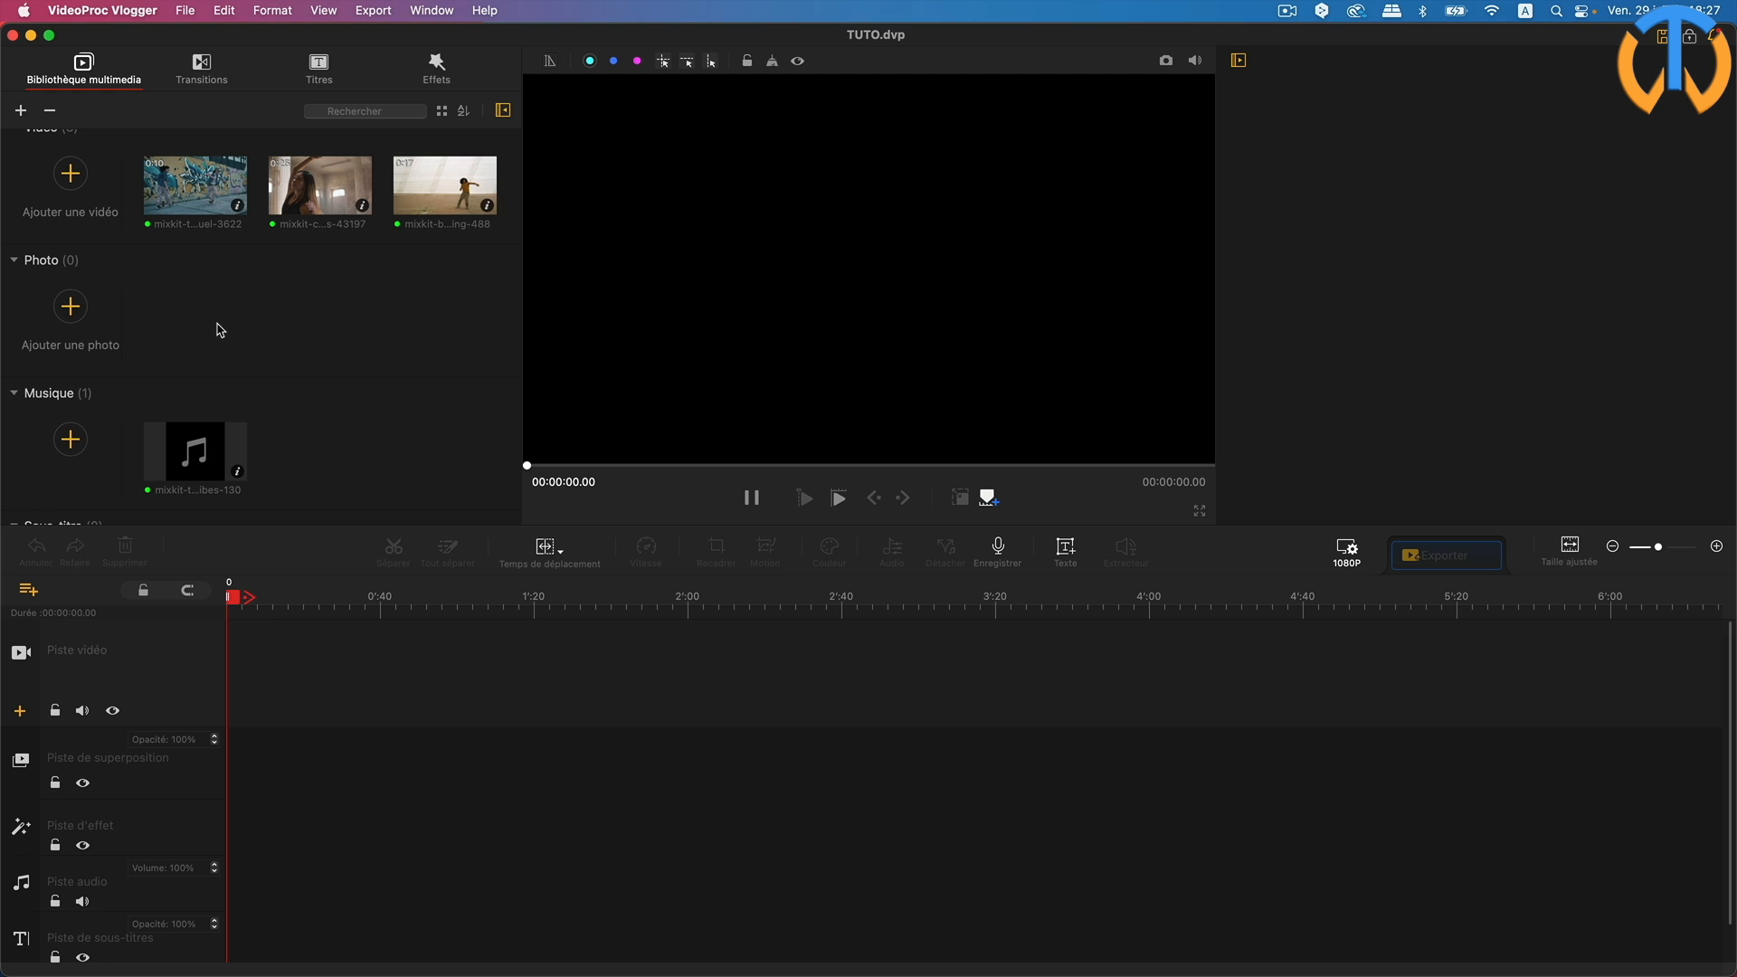
scroll(220, 330, up, 1)
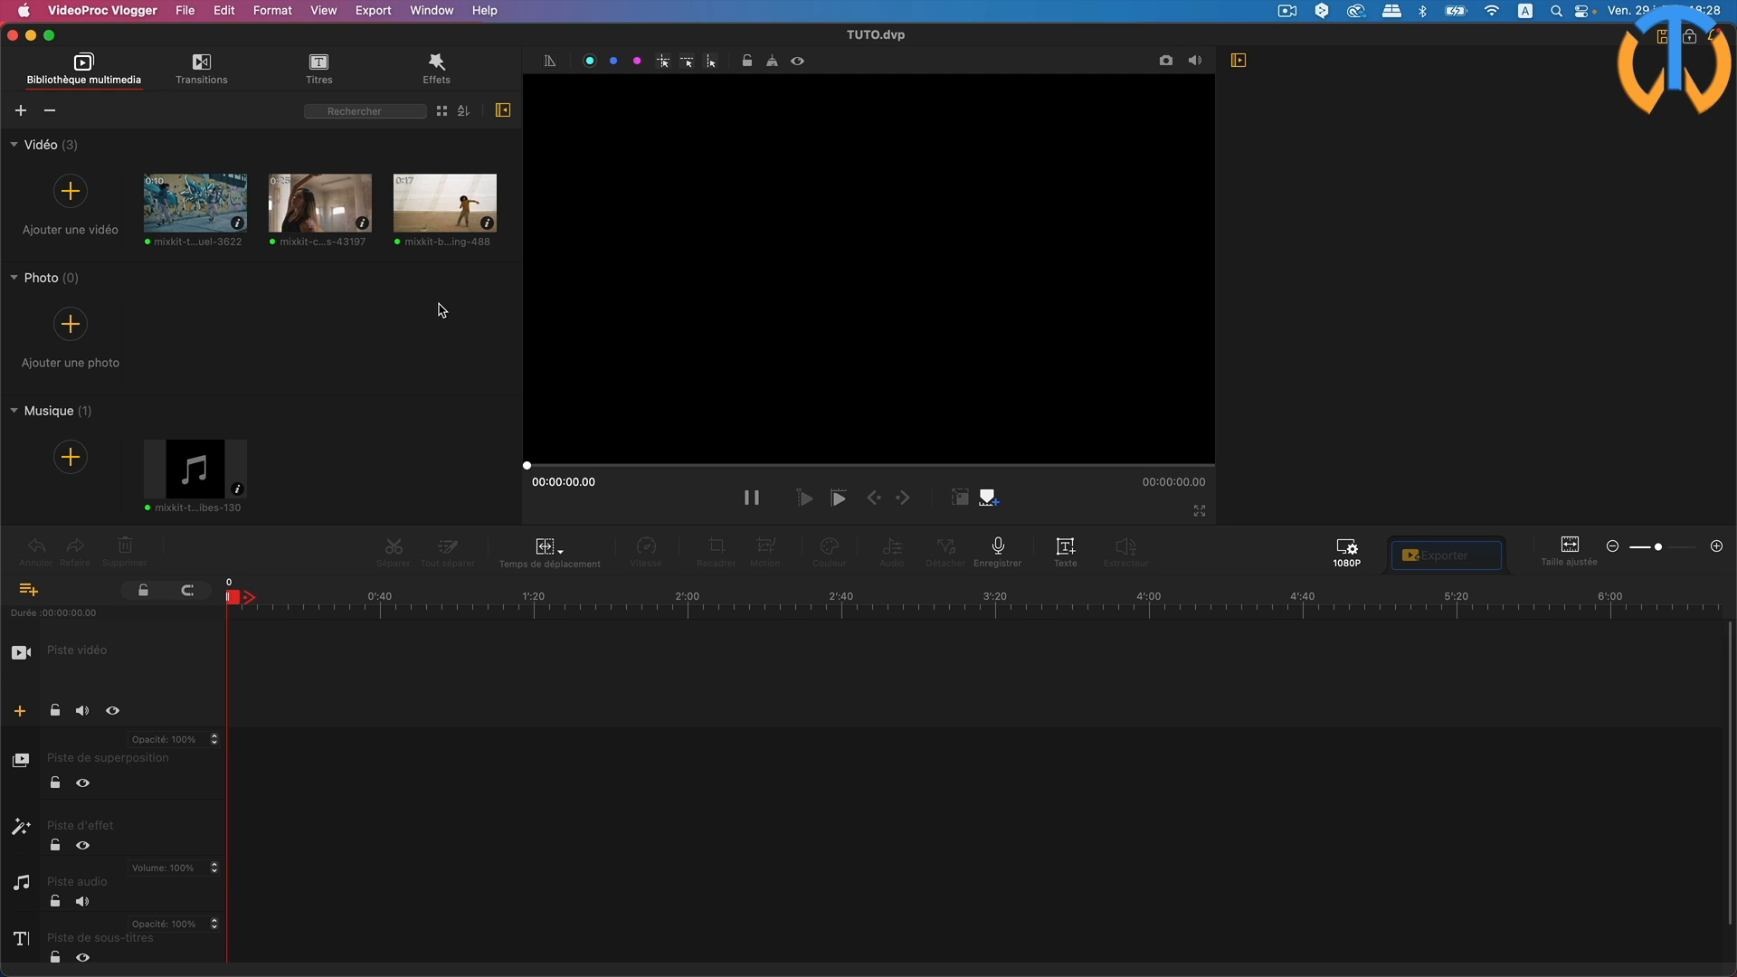
Step: Place all three library videos together at the start of the timeline's video track
drag(203, 310, 452, 201)
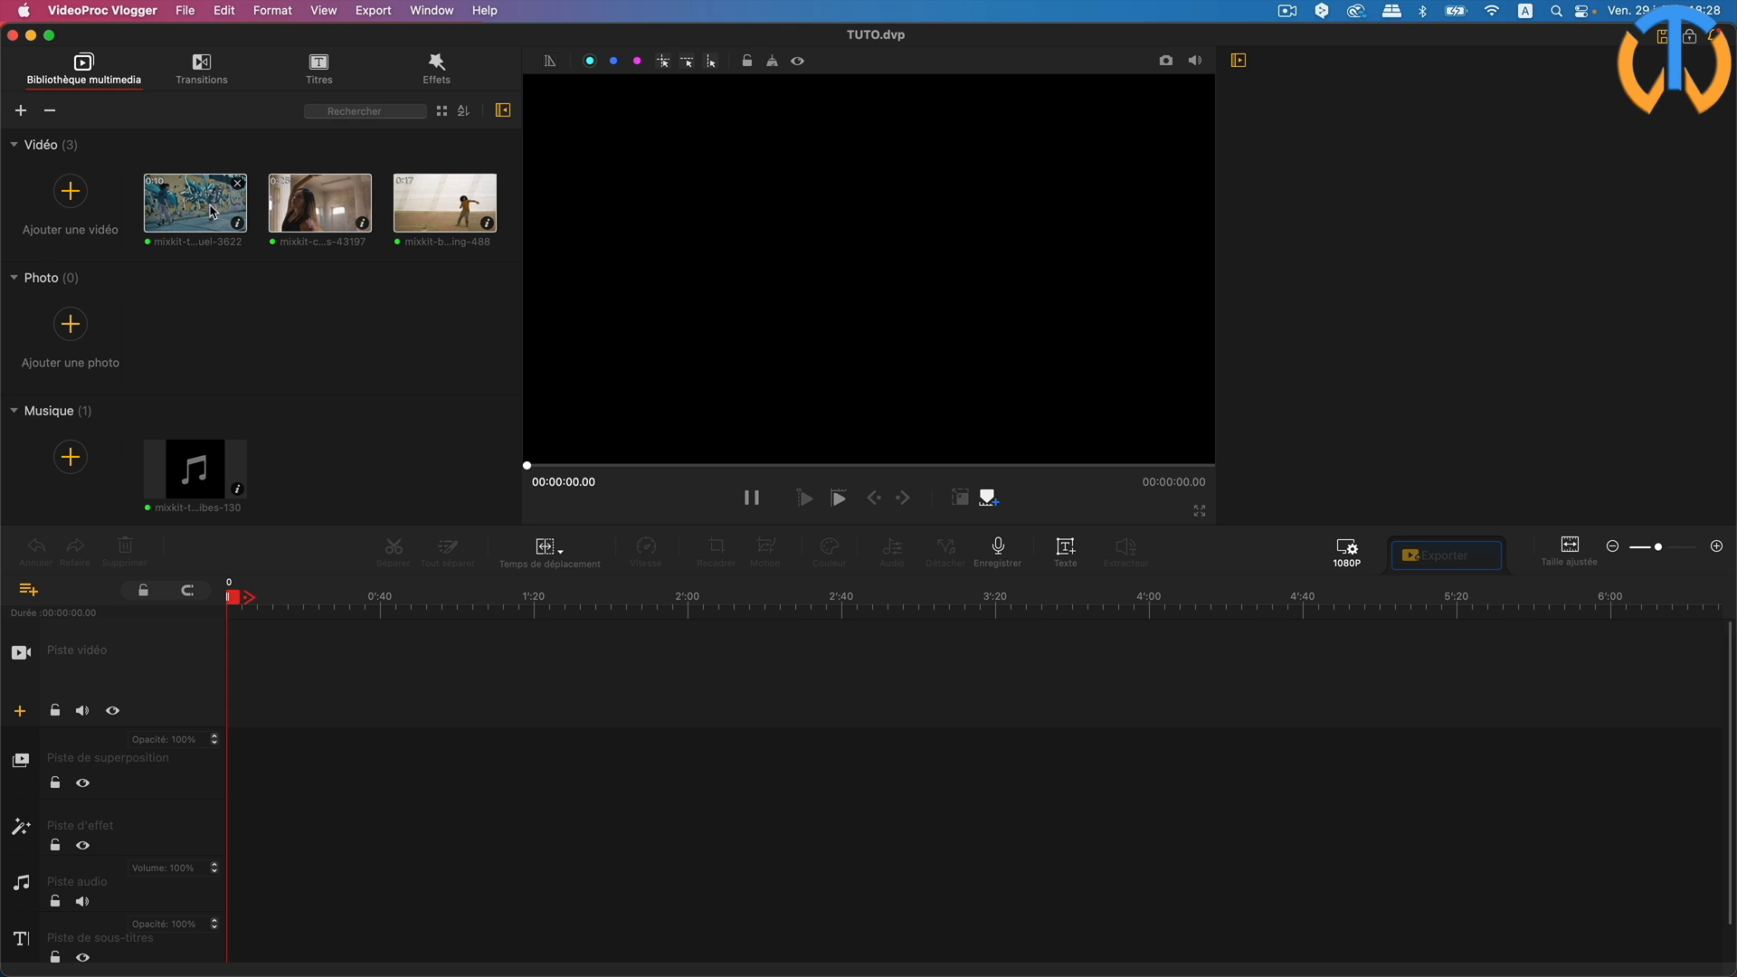
drag(210, 210, 318, 697)
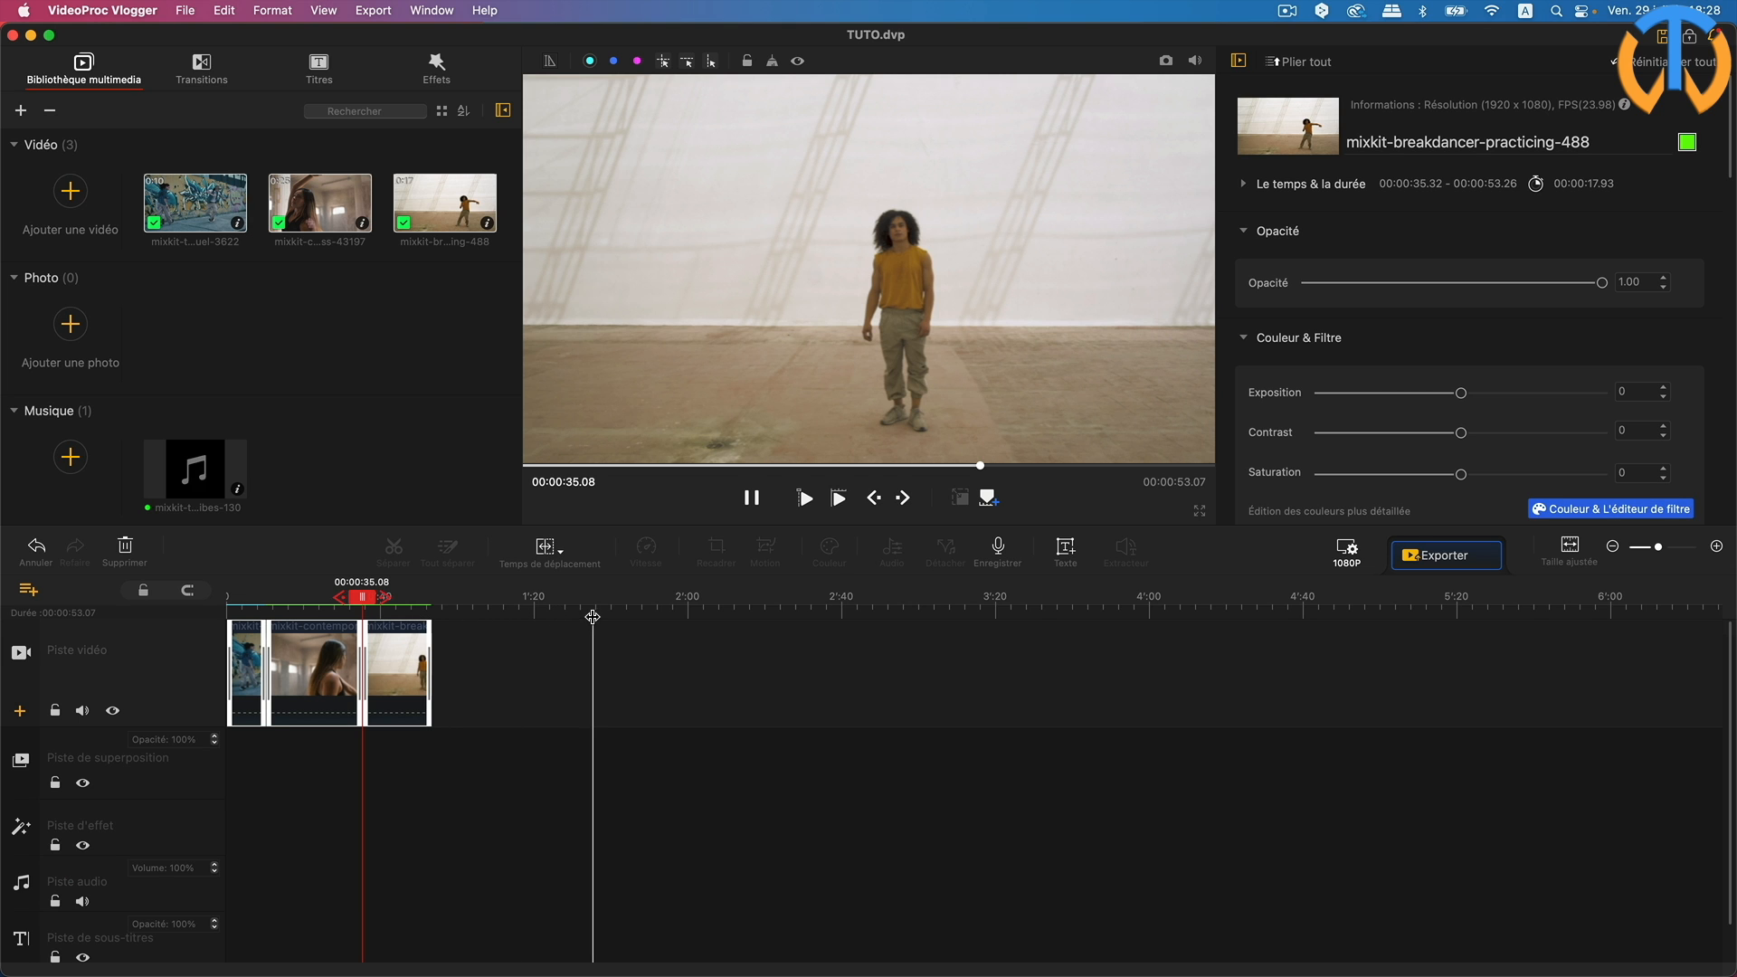
Step: Examine the three clips in the timeline at different zoom levels and preview the contemporary dancer clip at 00:00:22.15
scroll(633, 619, up, 1)
scroll(639, 619, up, 4)
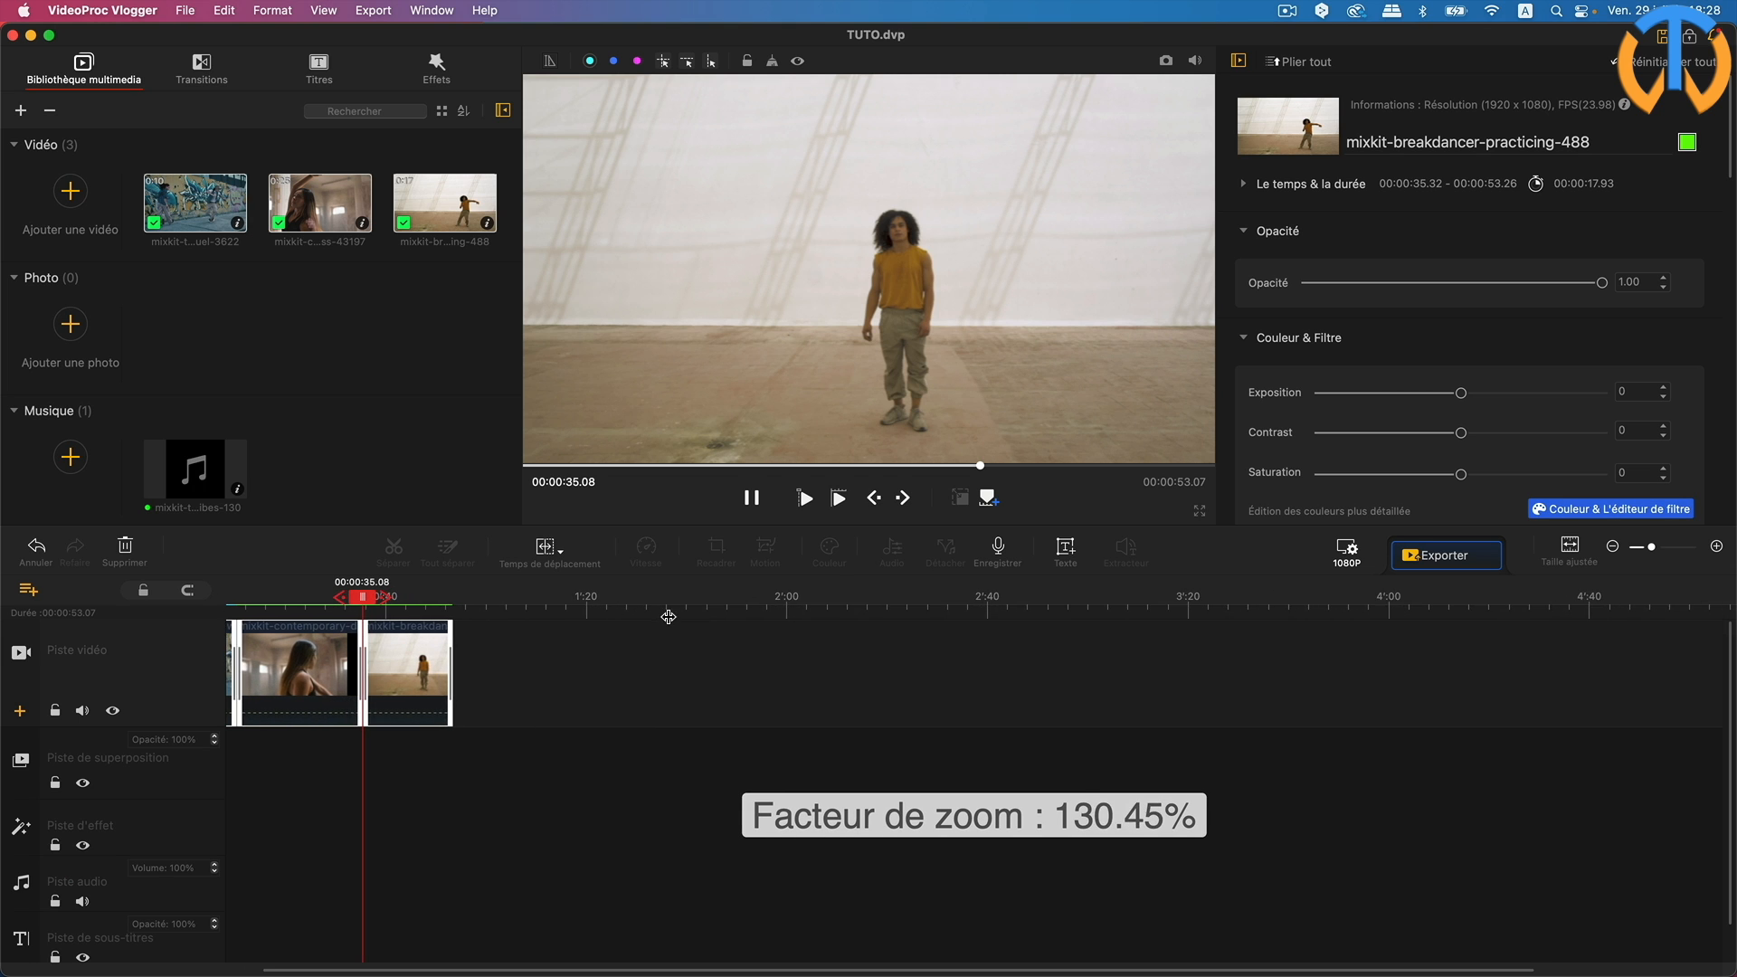
scroll(710, 613, up, 1)
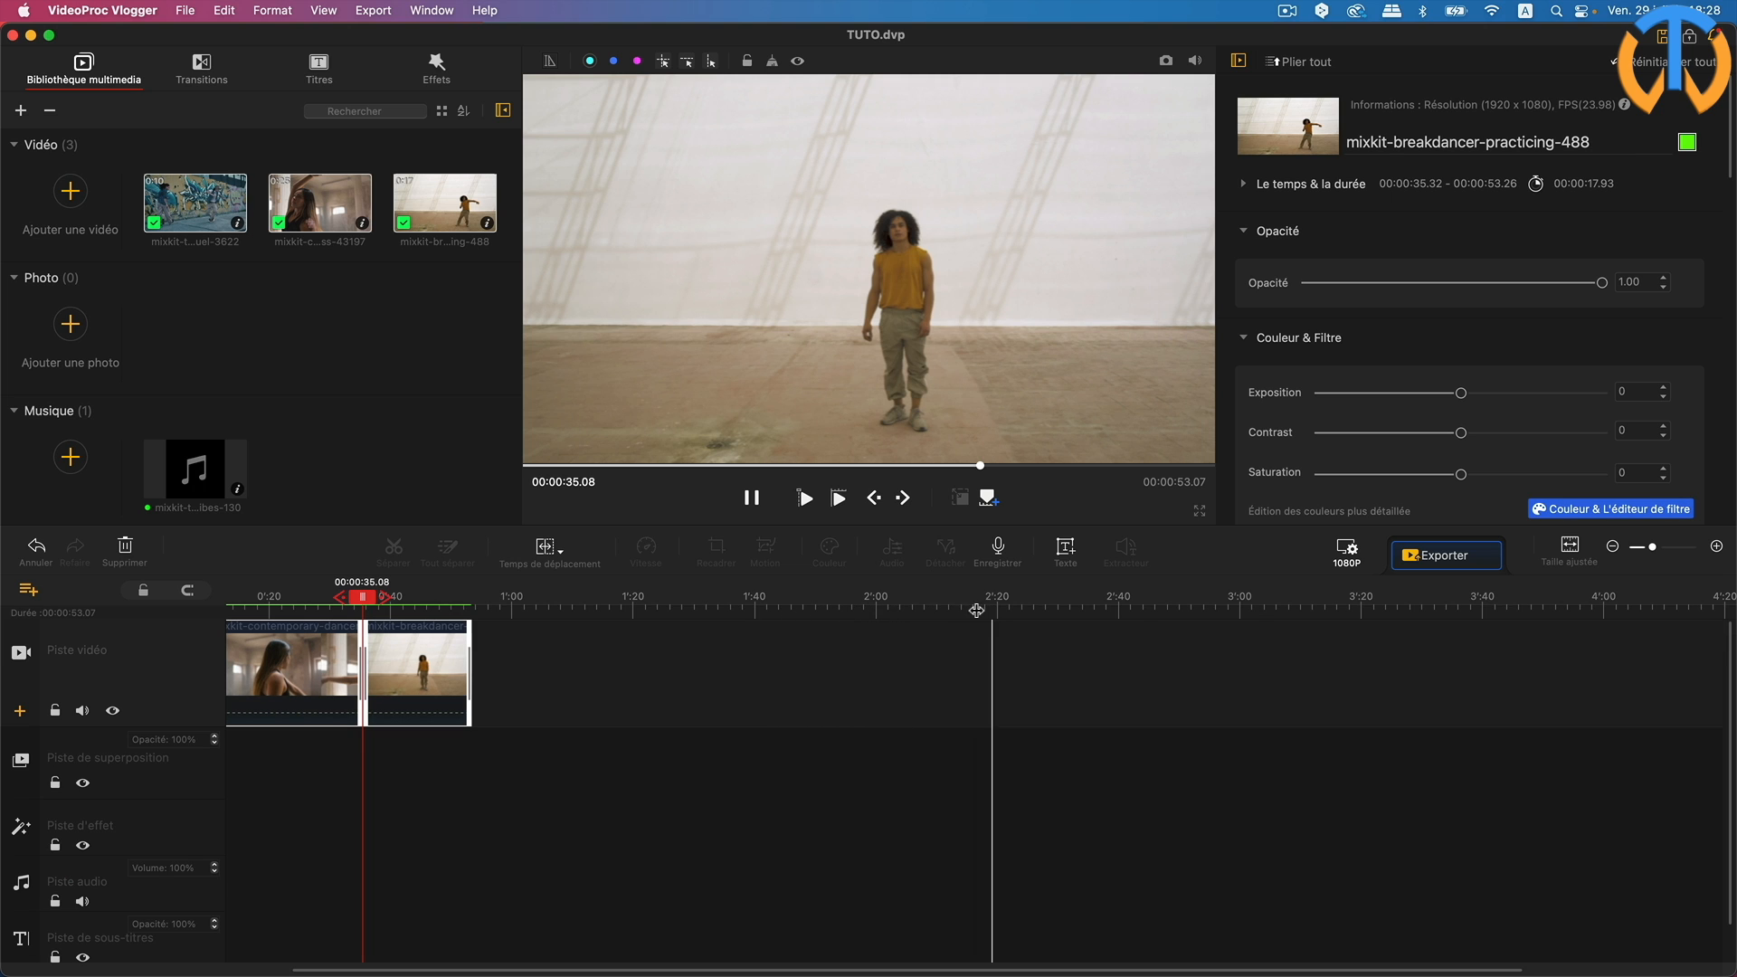
scroll(850, 610, up, 1)
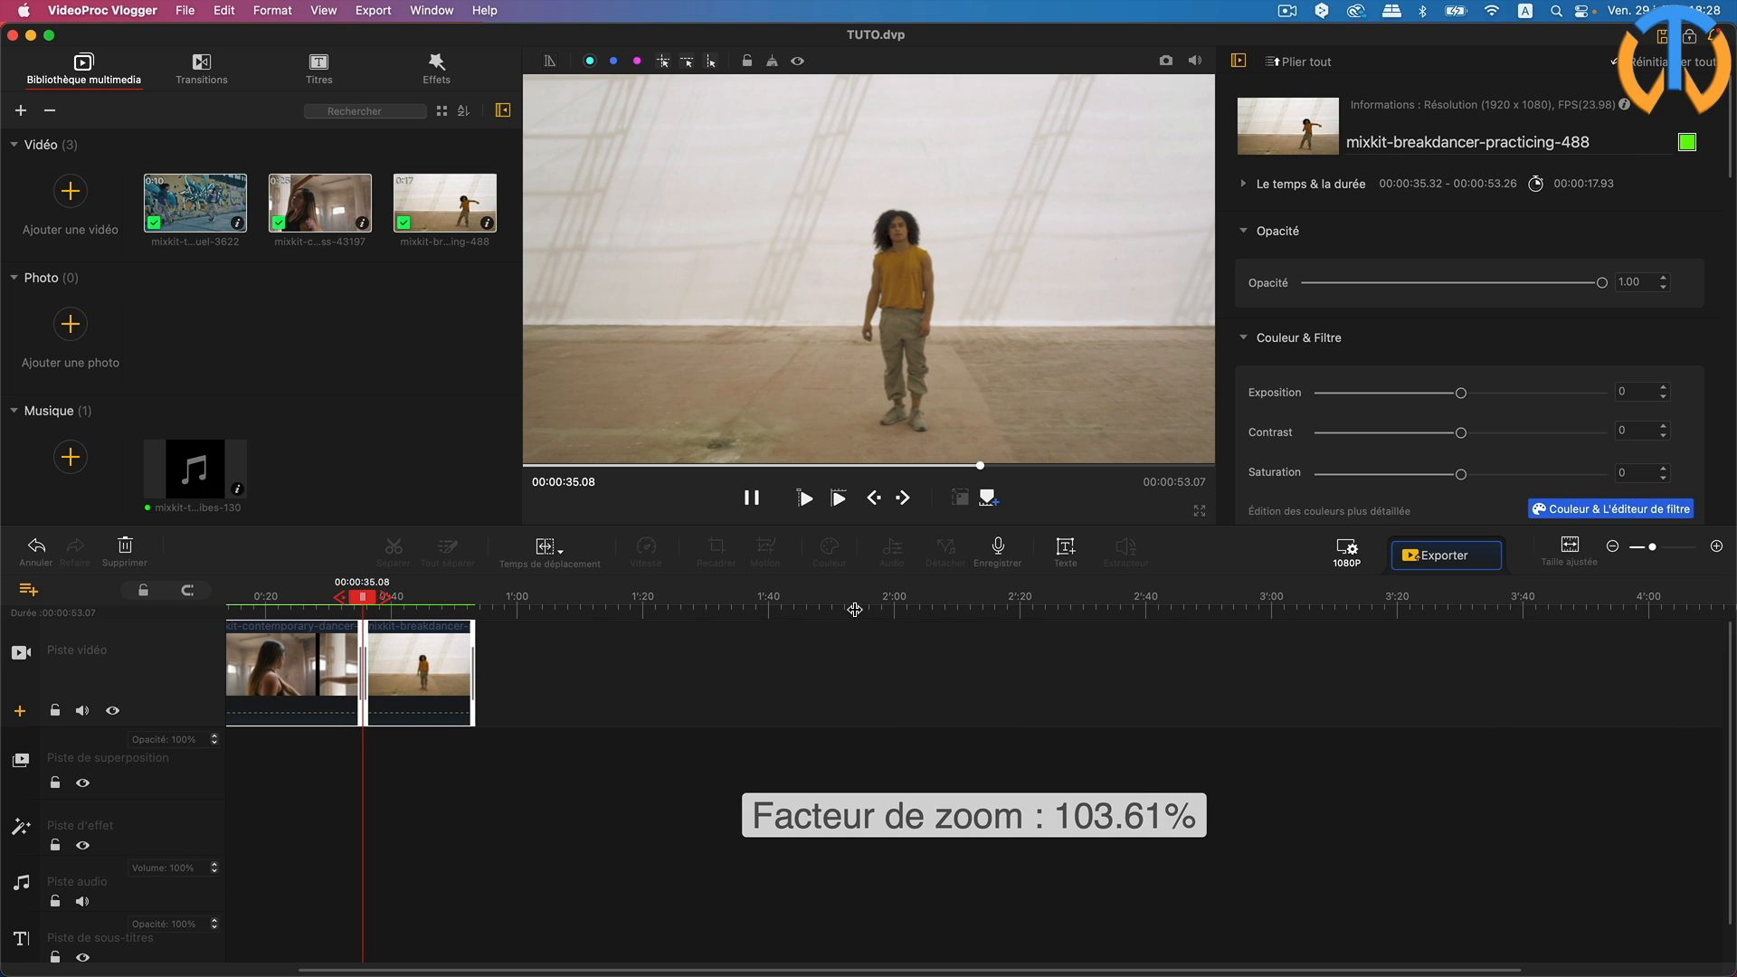
scroll(855, 611, up, 10)
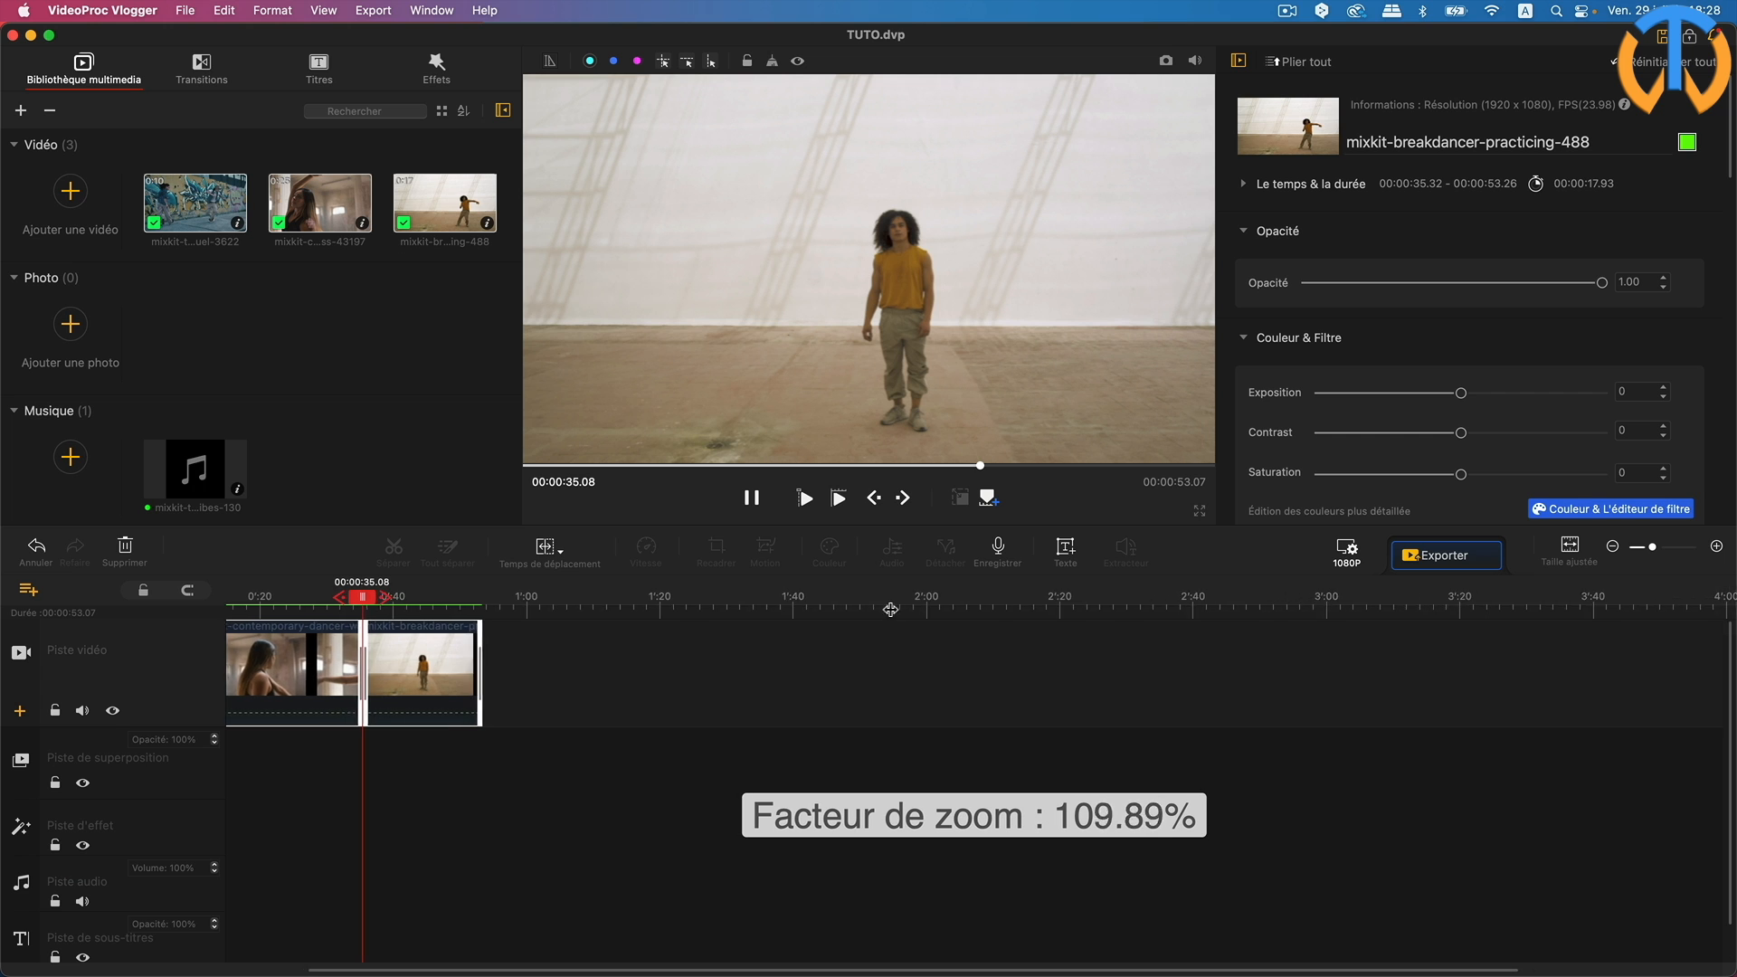
scroll(1040, 613, up, 6)
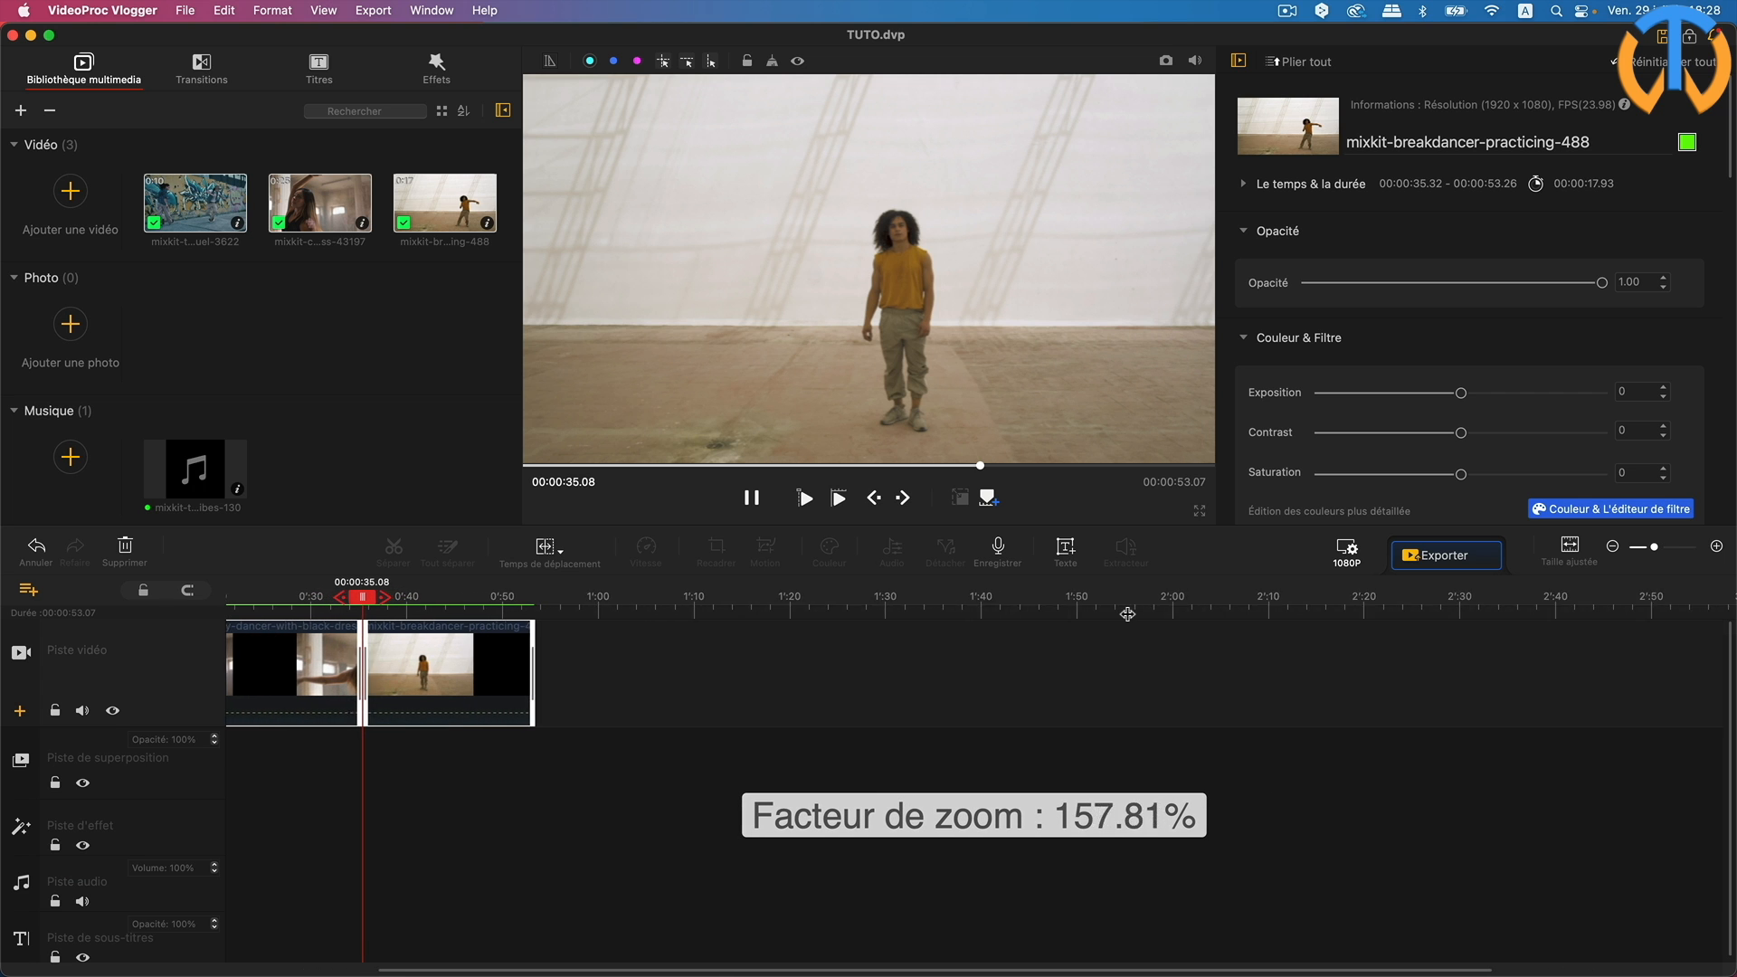
scroll(1041, 616, down, 15)
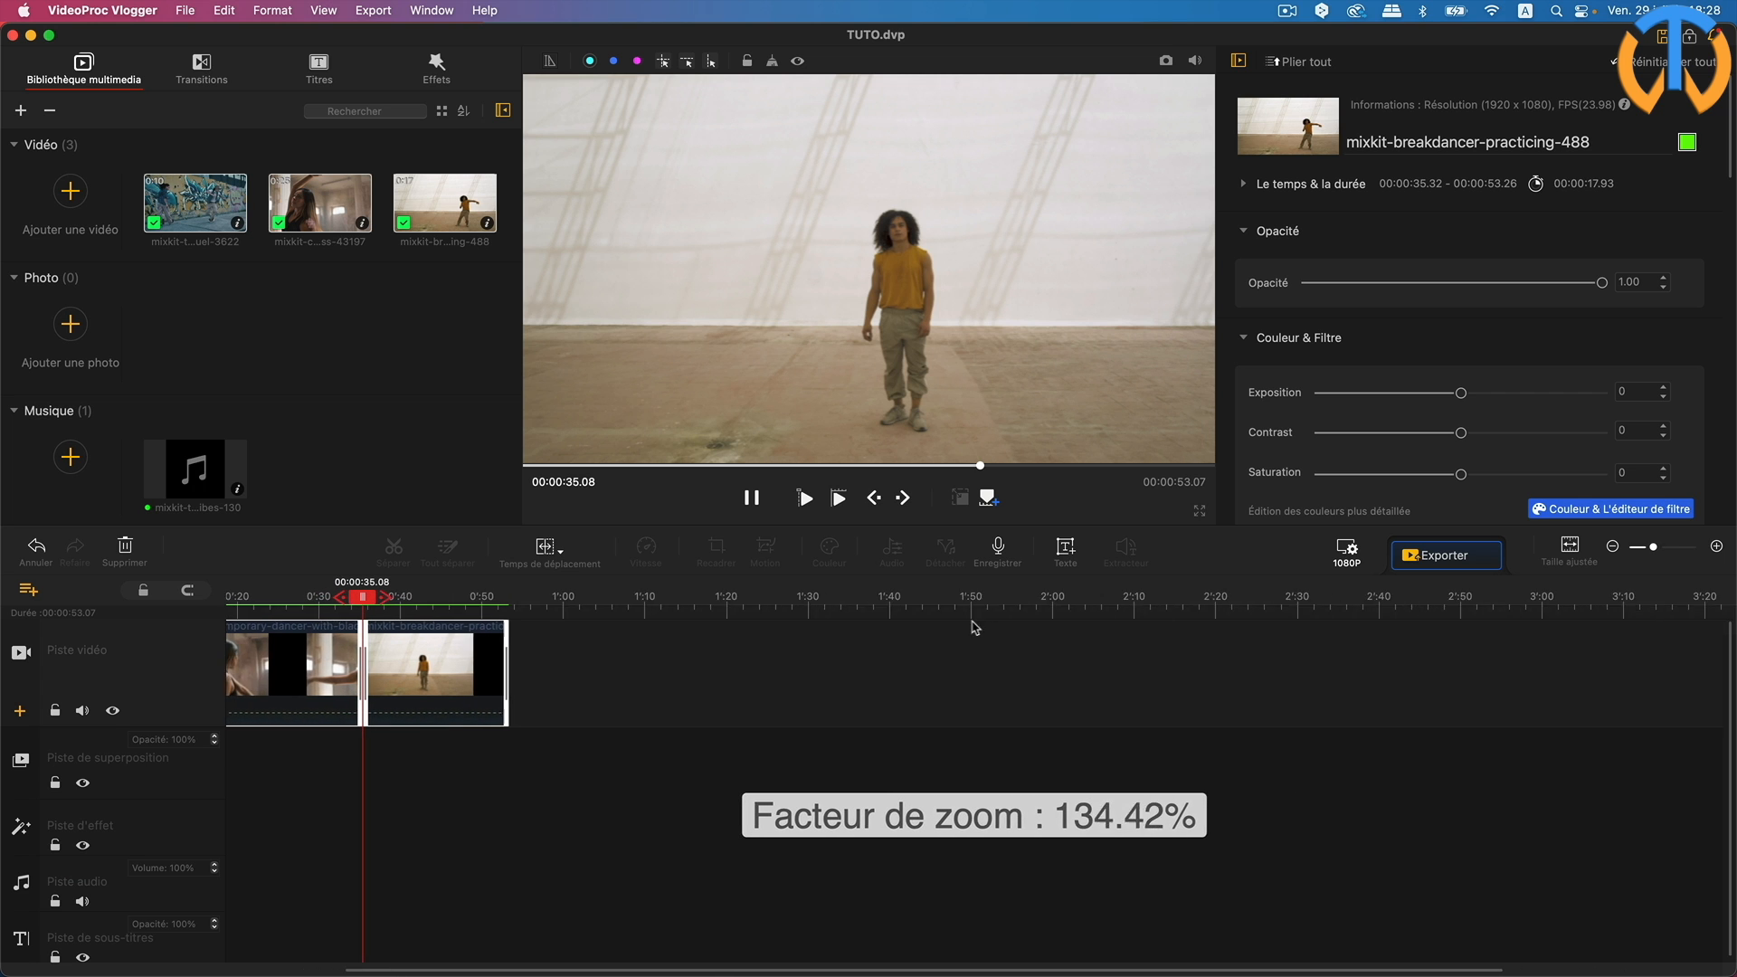
scroll(832, 624, up, 12)
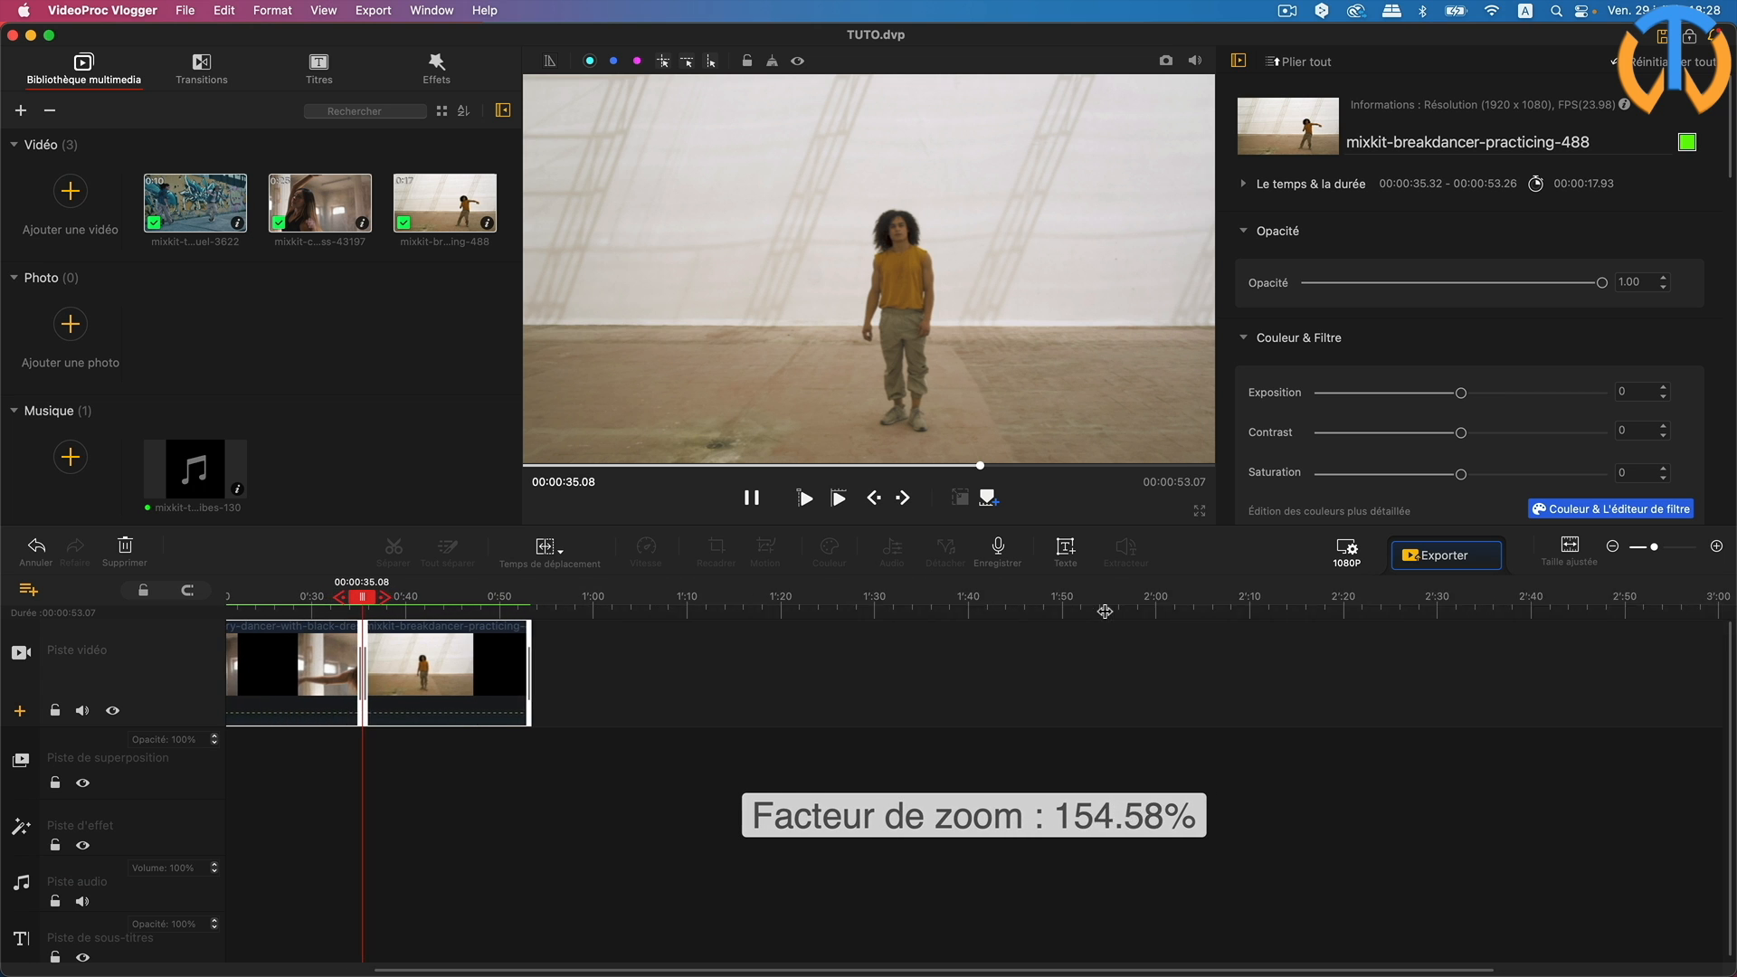
scroll(1227, 609, up, 2)
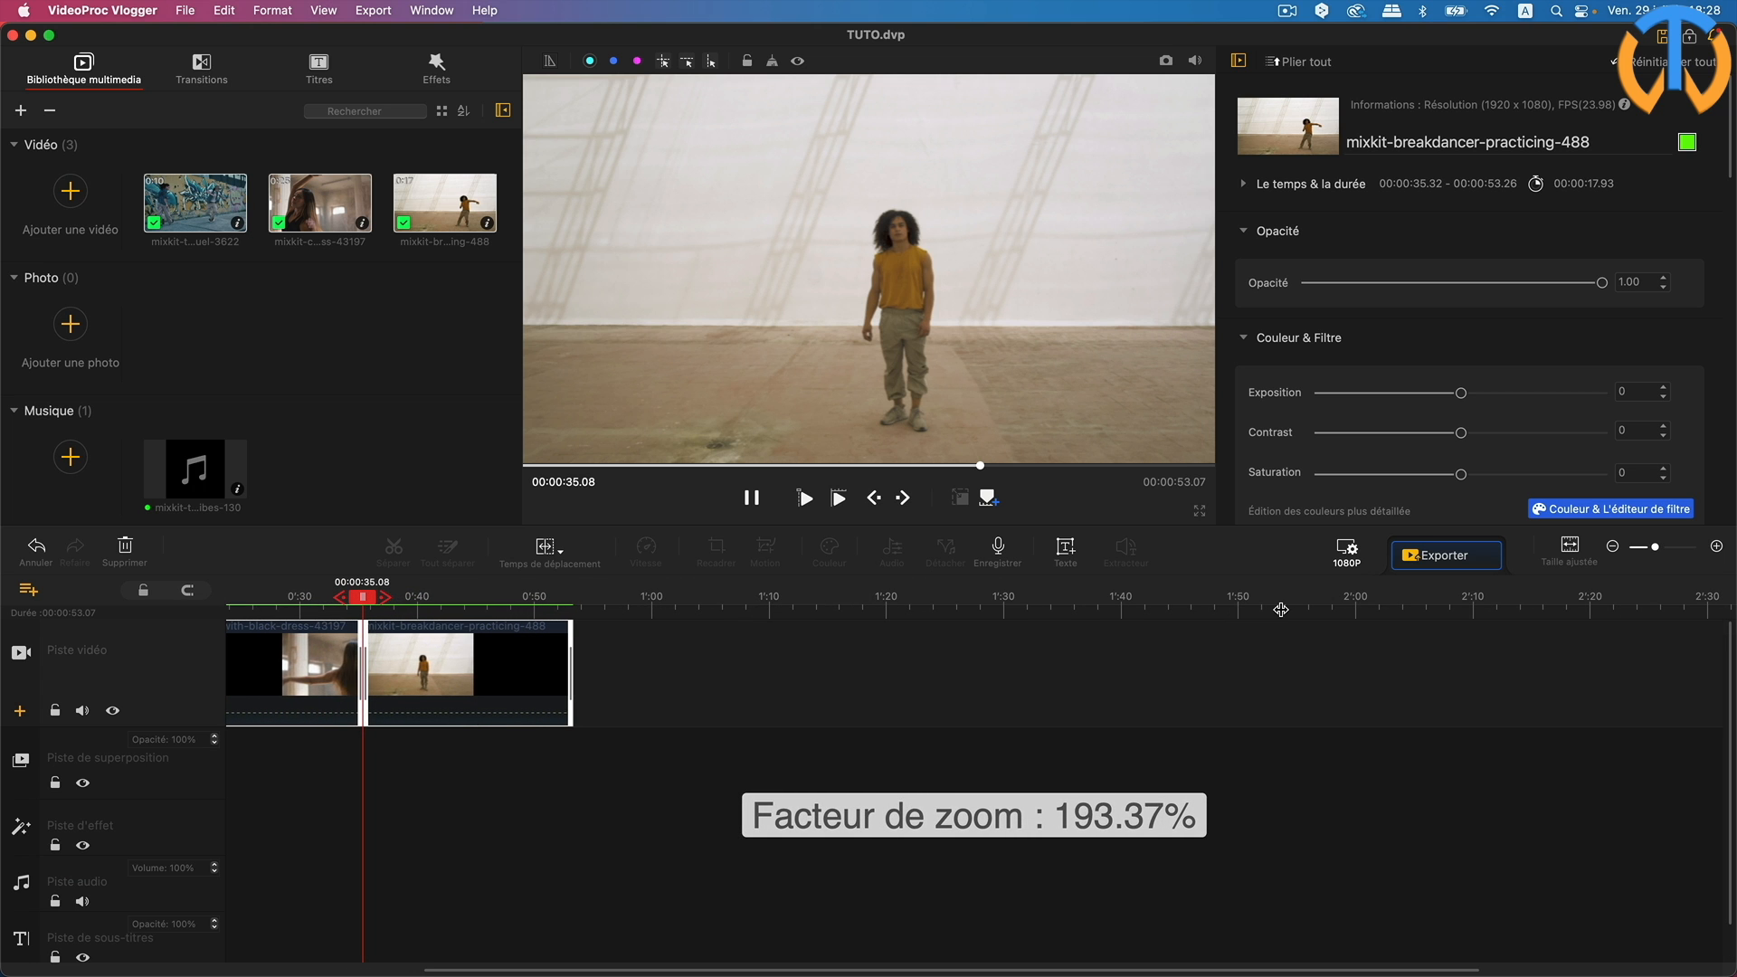
drag(767, 972, 522, 968)
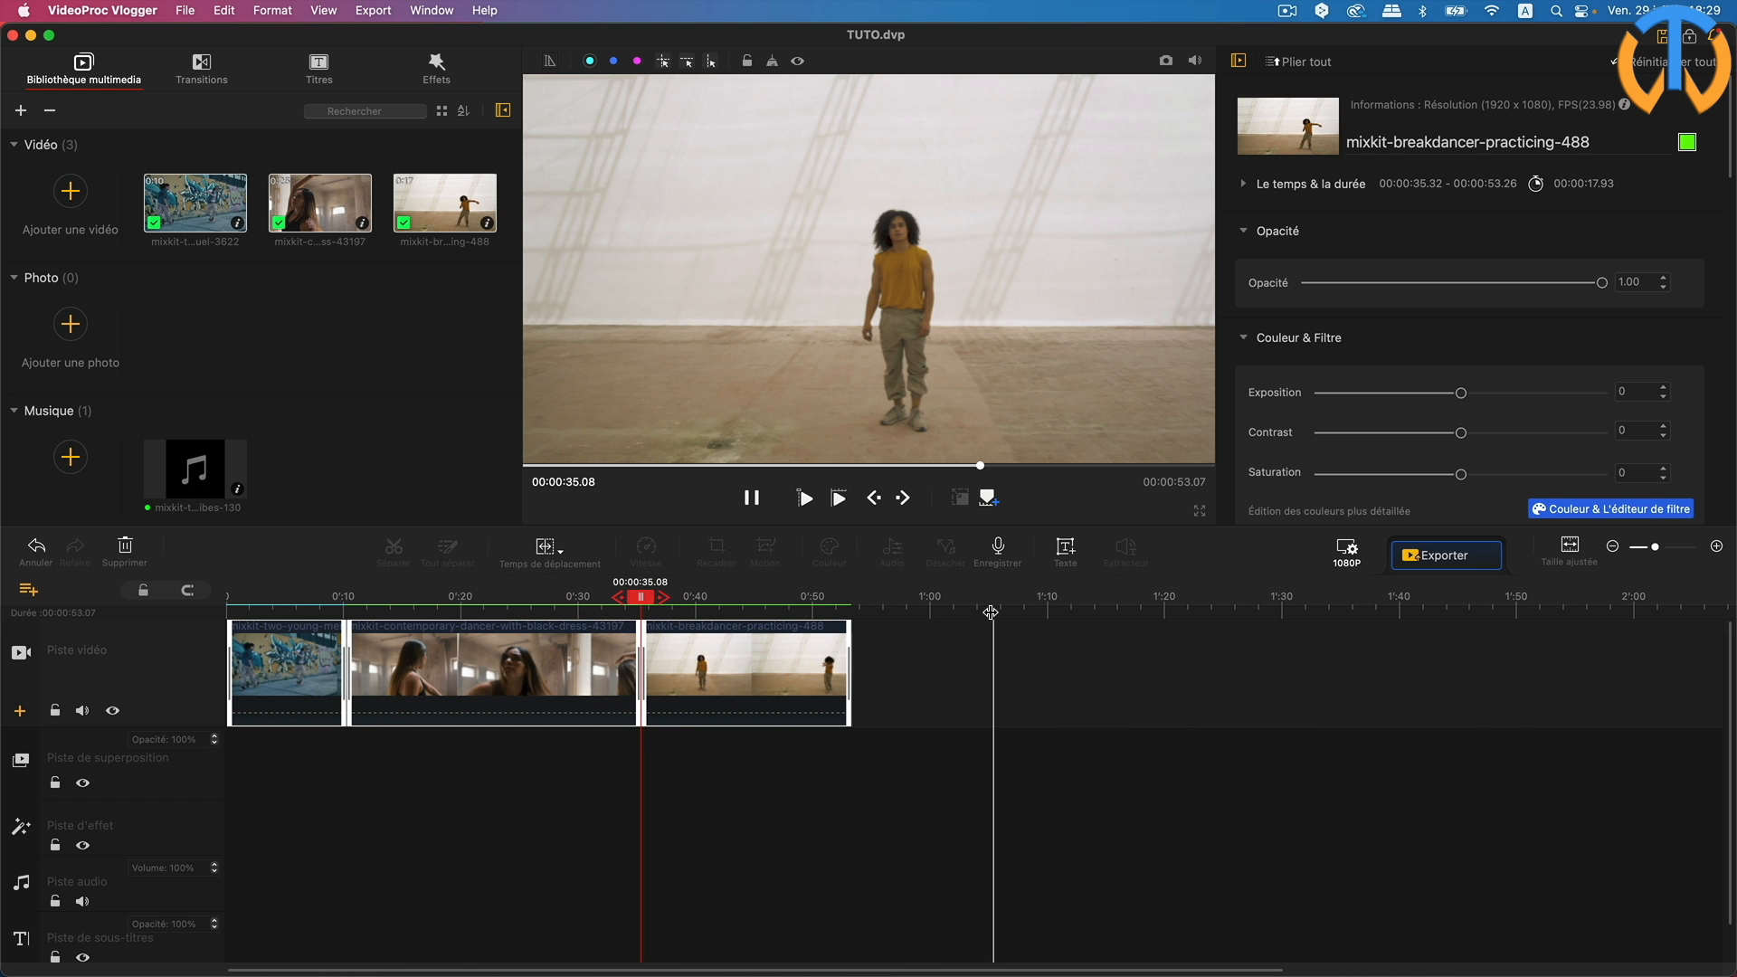
scroll(1135, 612, up, 3)
scroll(1135, 612, up, 5)
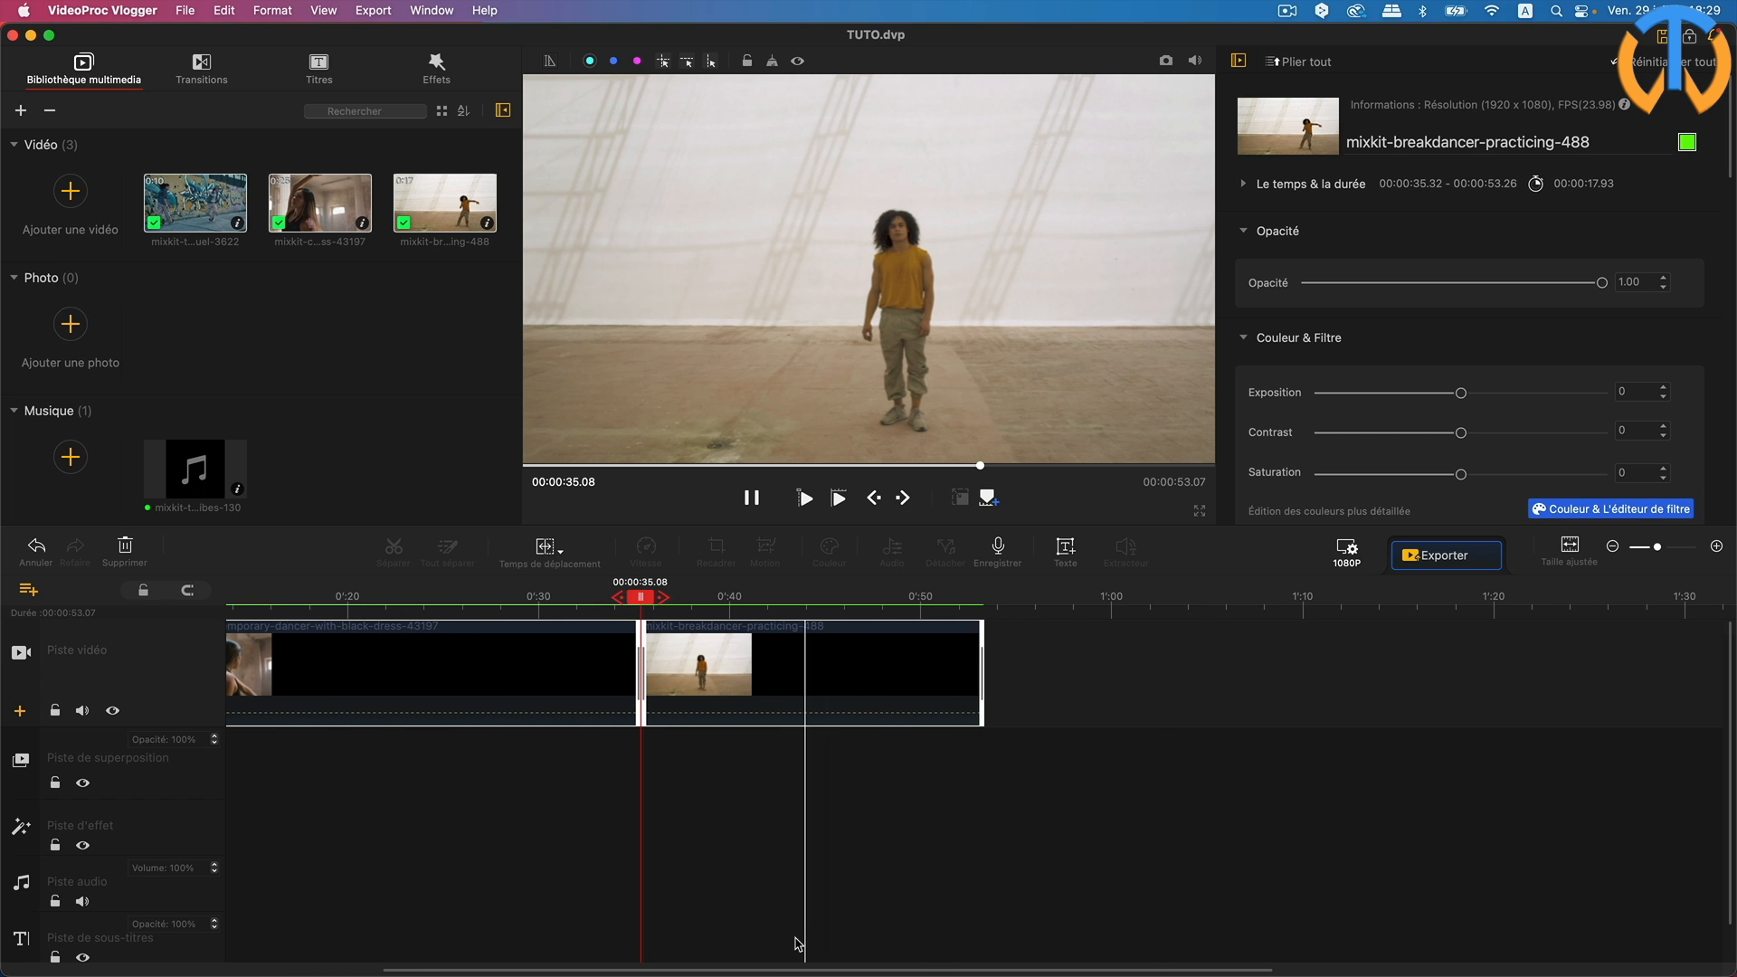
drag(780, 971, 597, 972)
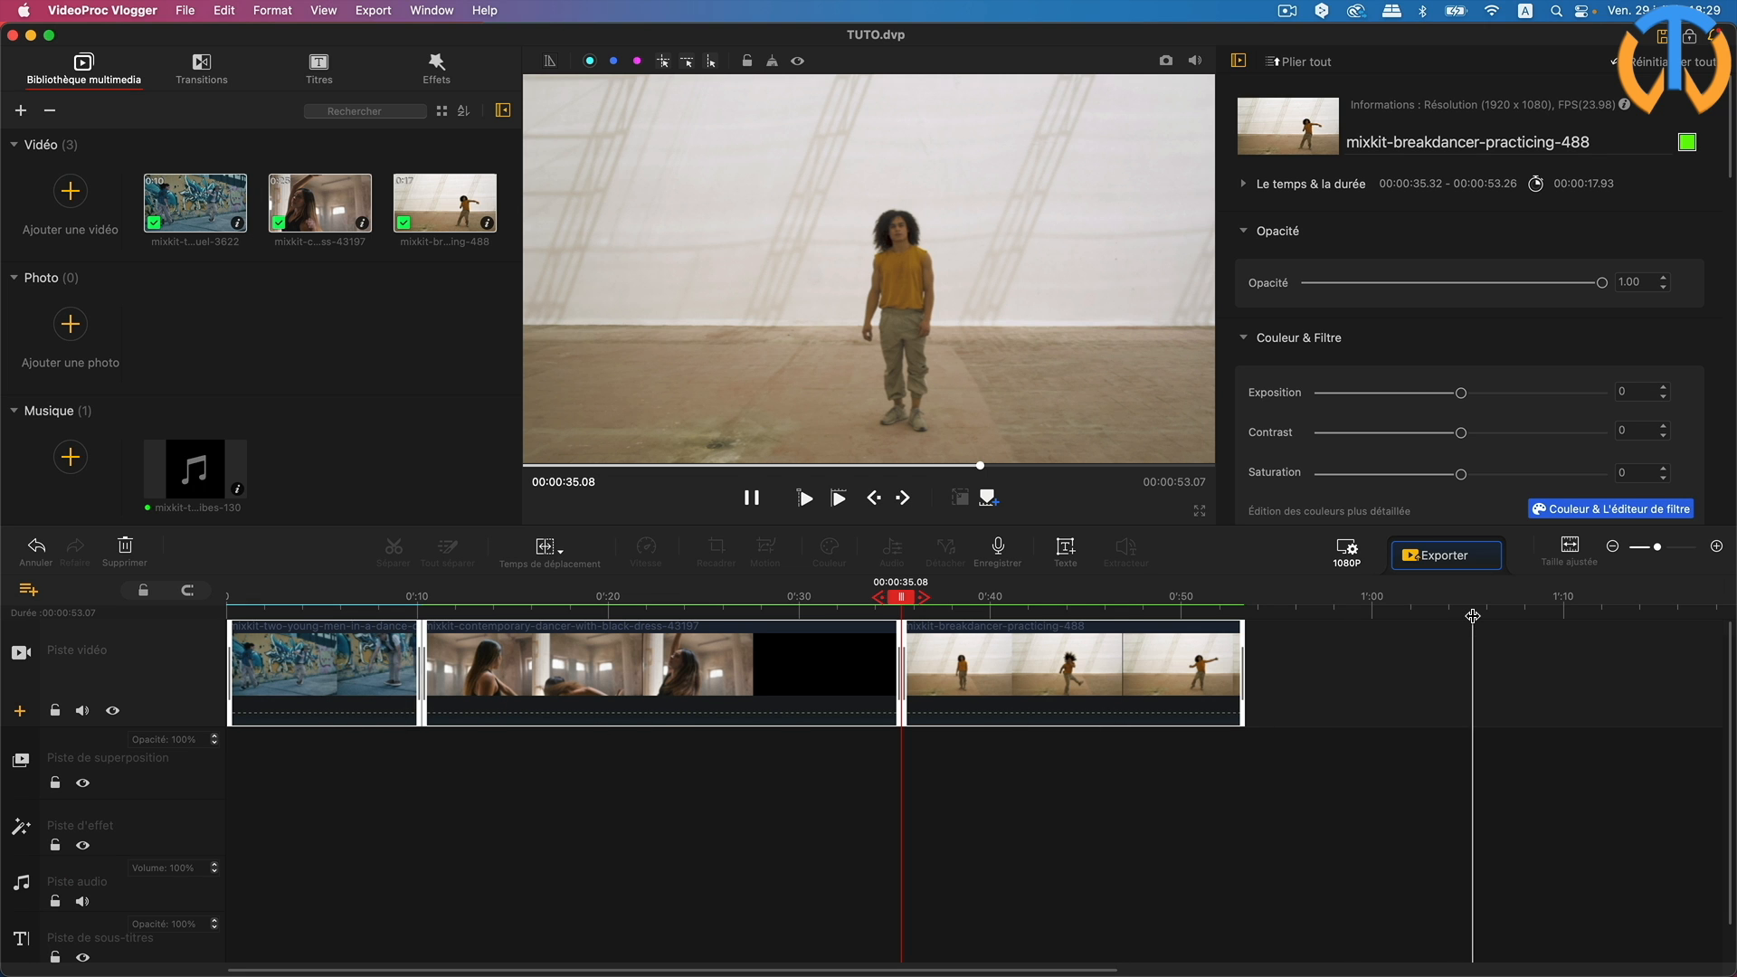
scroll(1298, 629, down, 4)
scroll(1298, 629, up, 3)
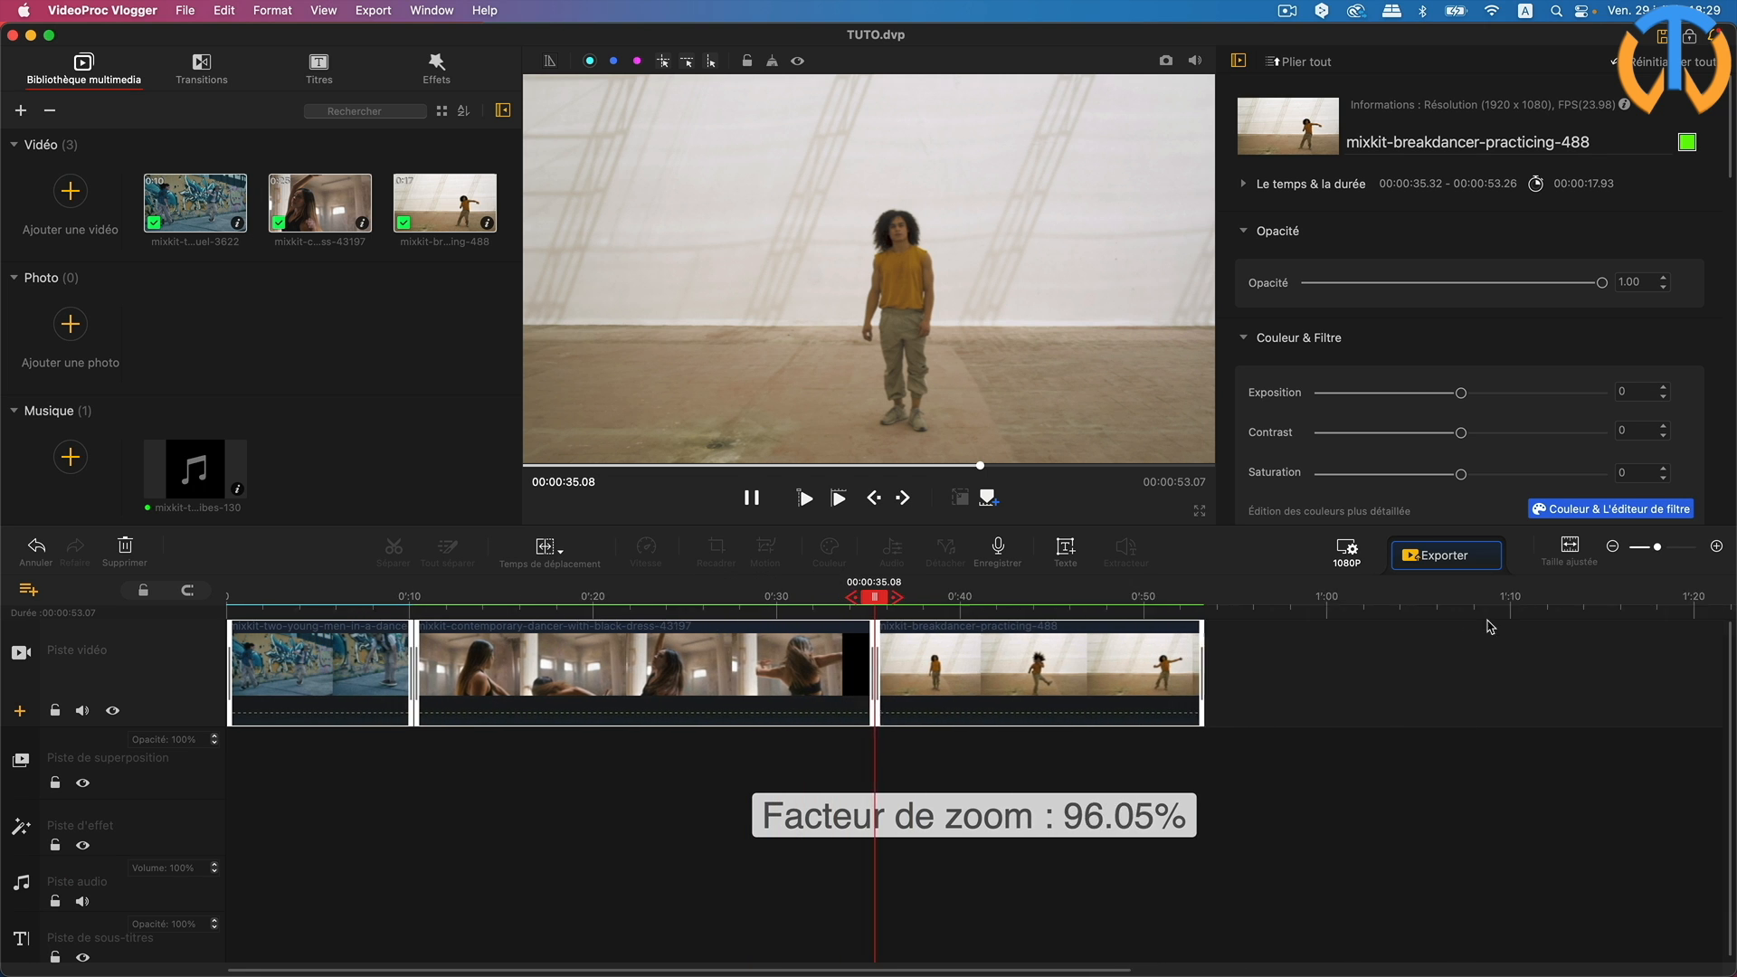
scroll(1339, 644, down, 1)
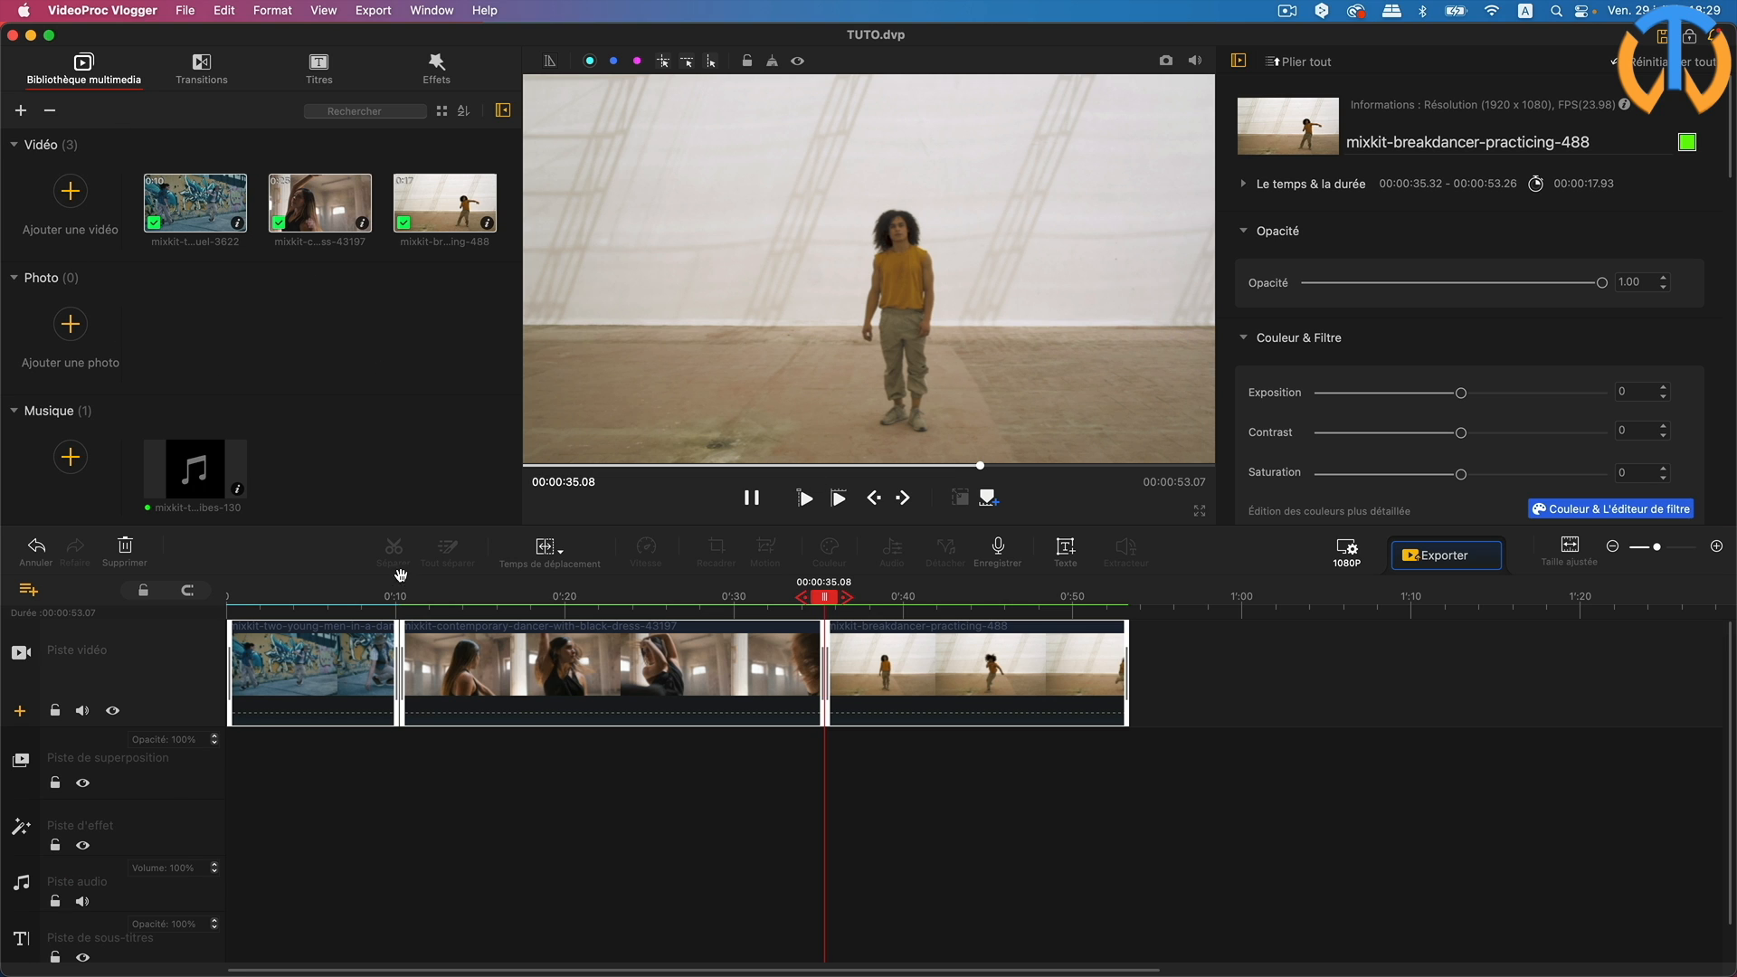
drag(831, 603, 608, 599)
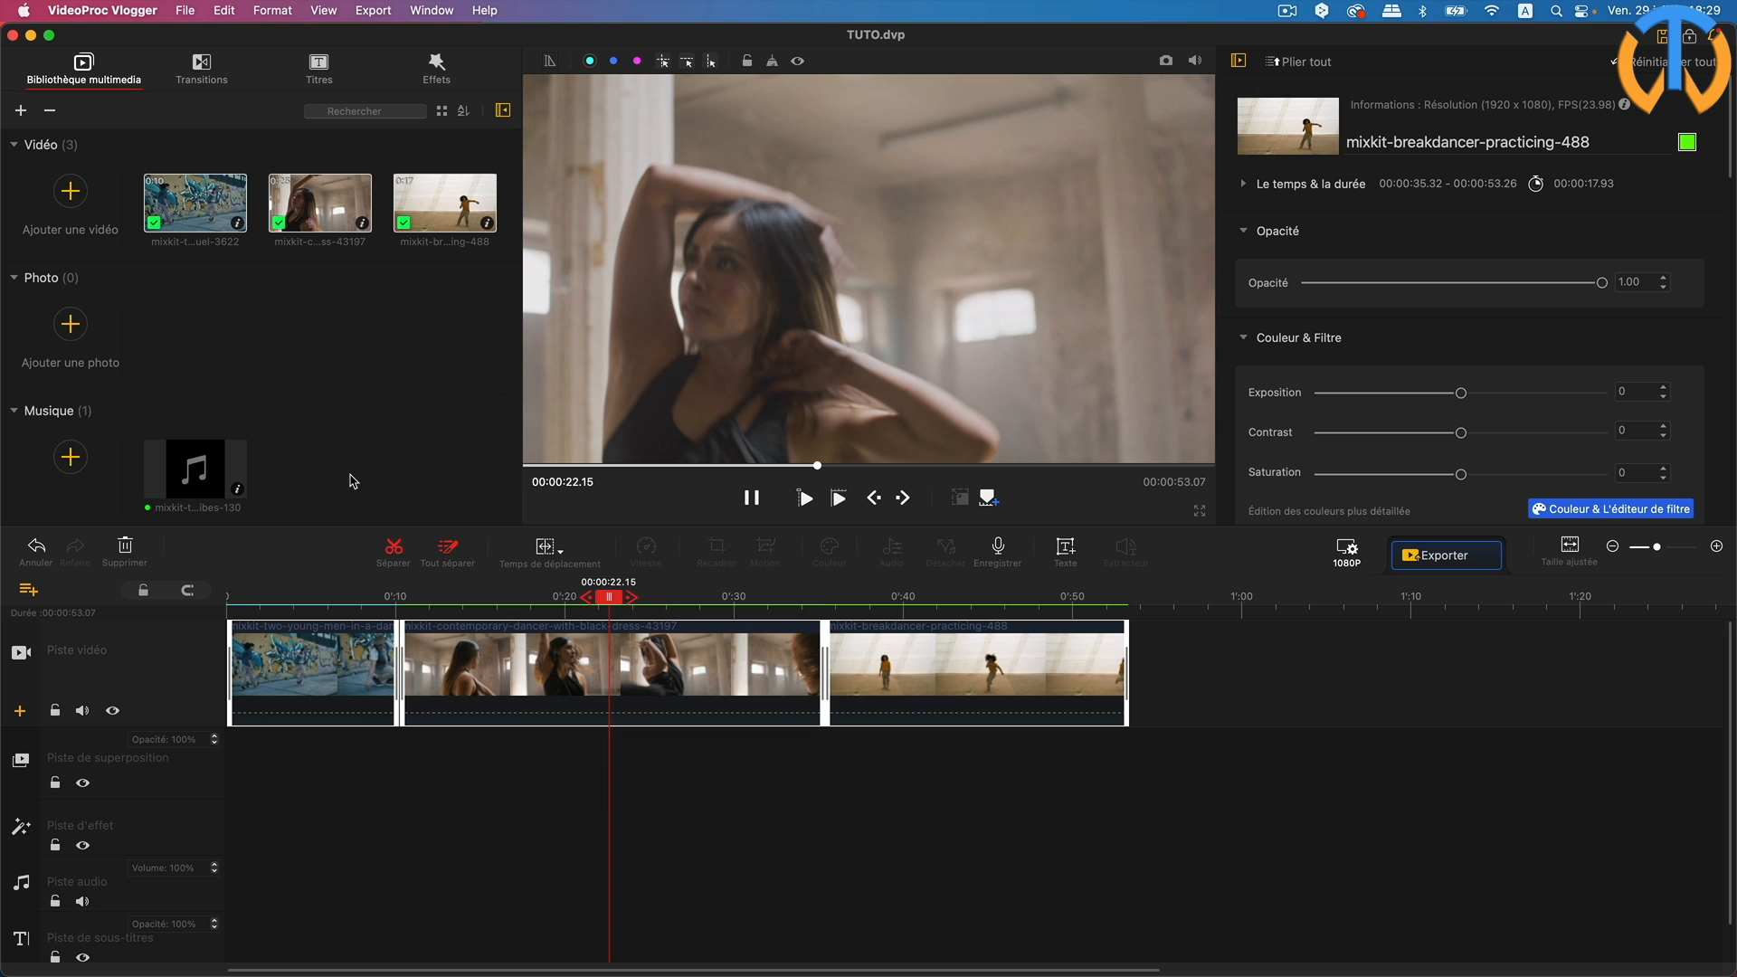
Step: Adjust the two-young-men dance duel clip's color to exposure -23, contrast -13 and saturation 7, keeping opacity at 1.00
click(327, 677)
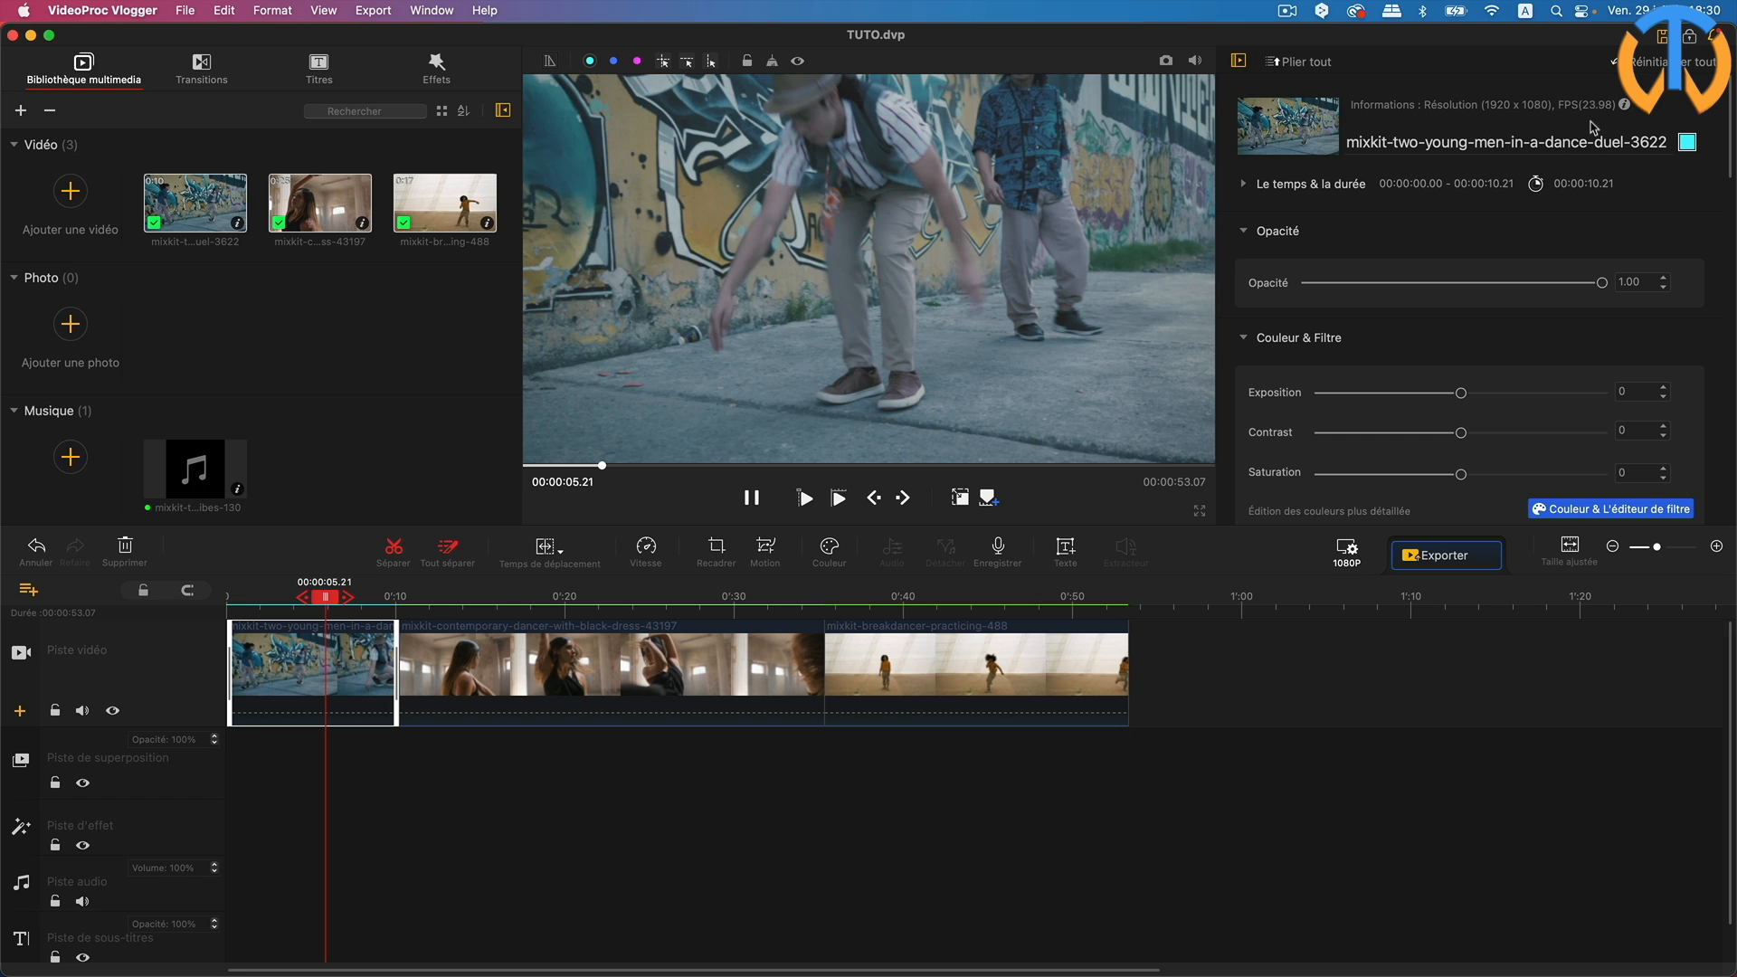
mouse_move(1603, 288)
mouse_down()
mouse_move(1449, 285)
mouse_move(1620, 281)
mouse_up()
drag(1465, 397, 1472, 474)
scroll(1592, 425, down, 1)
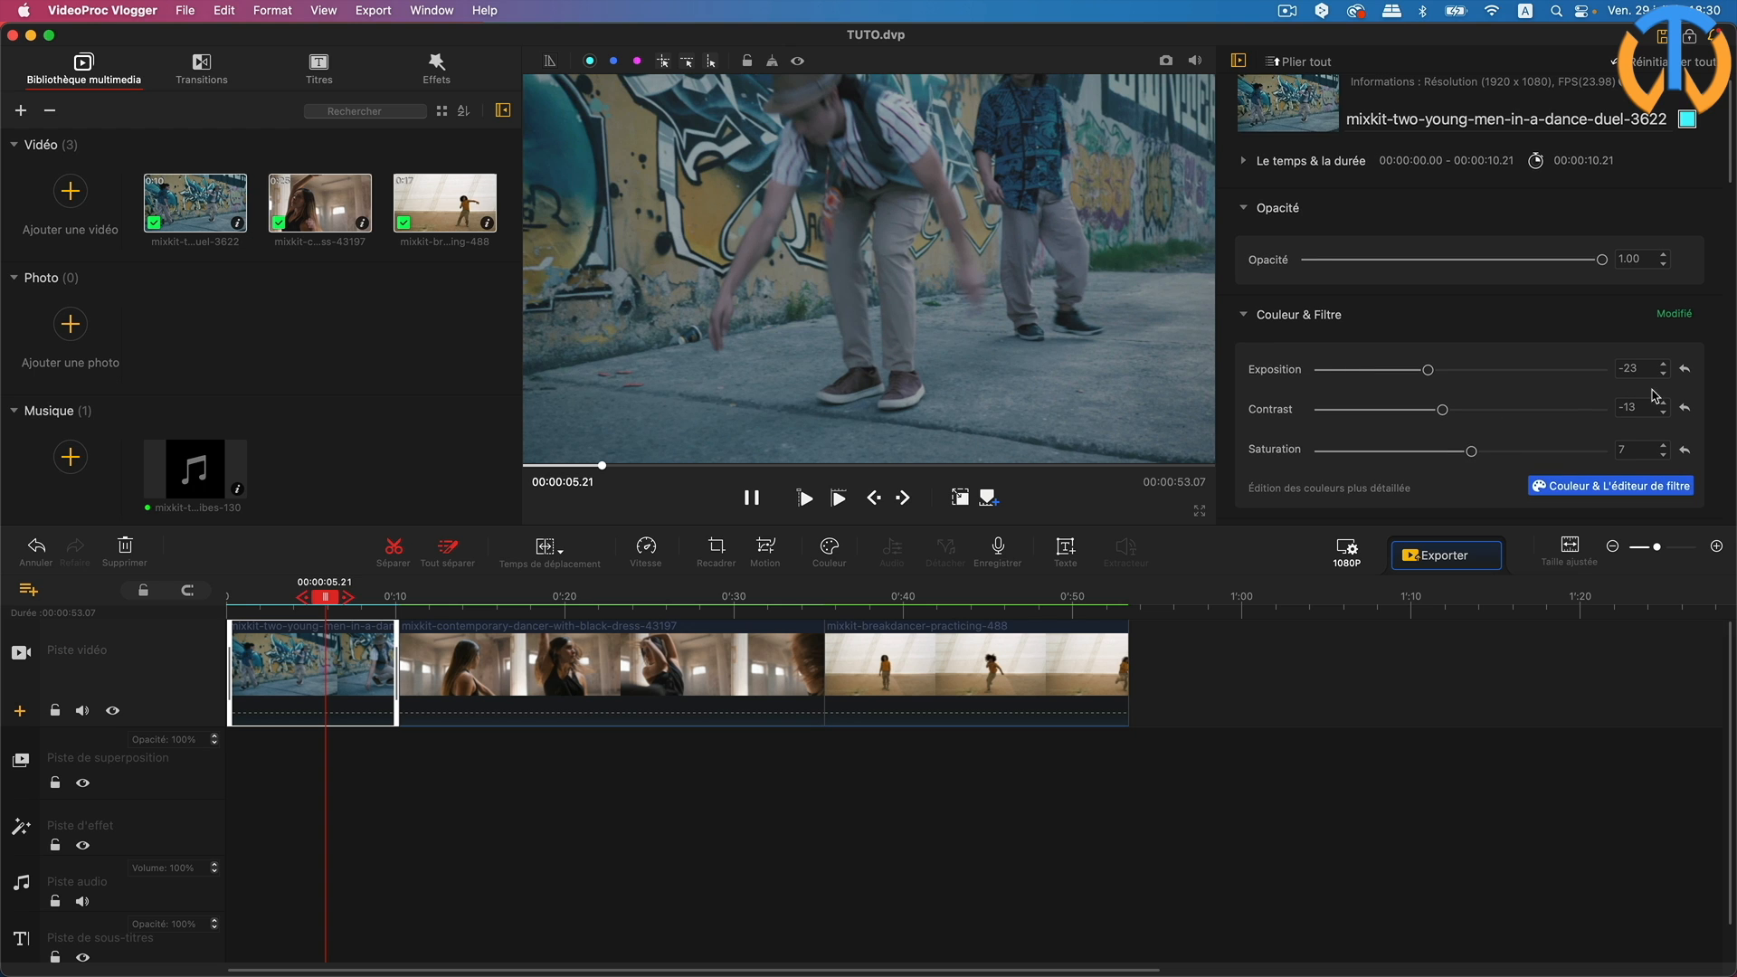
Step: Reset the dance duel clip's exposure, contrast and saturation to 0, and open the color and filter editor
click(1685, 371)
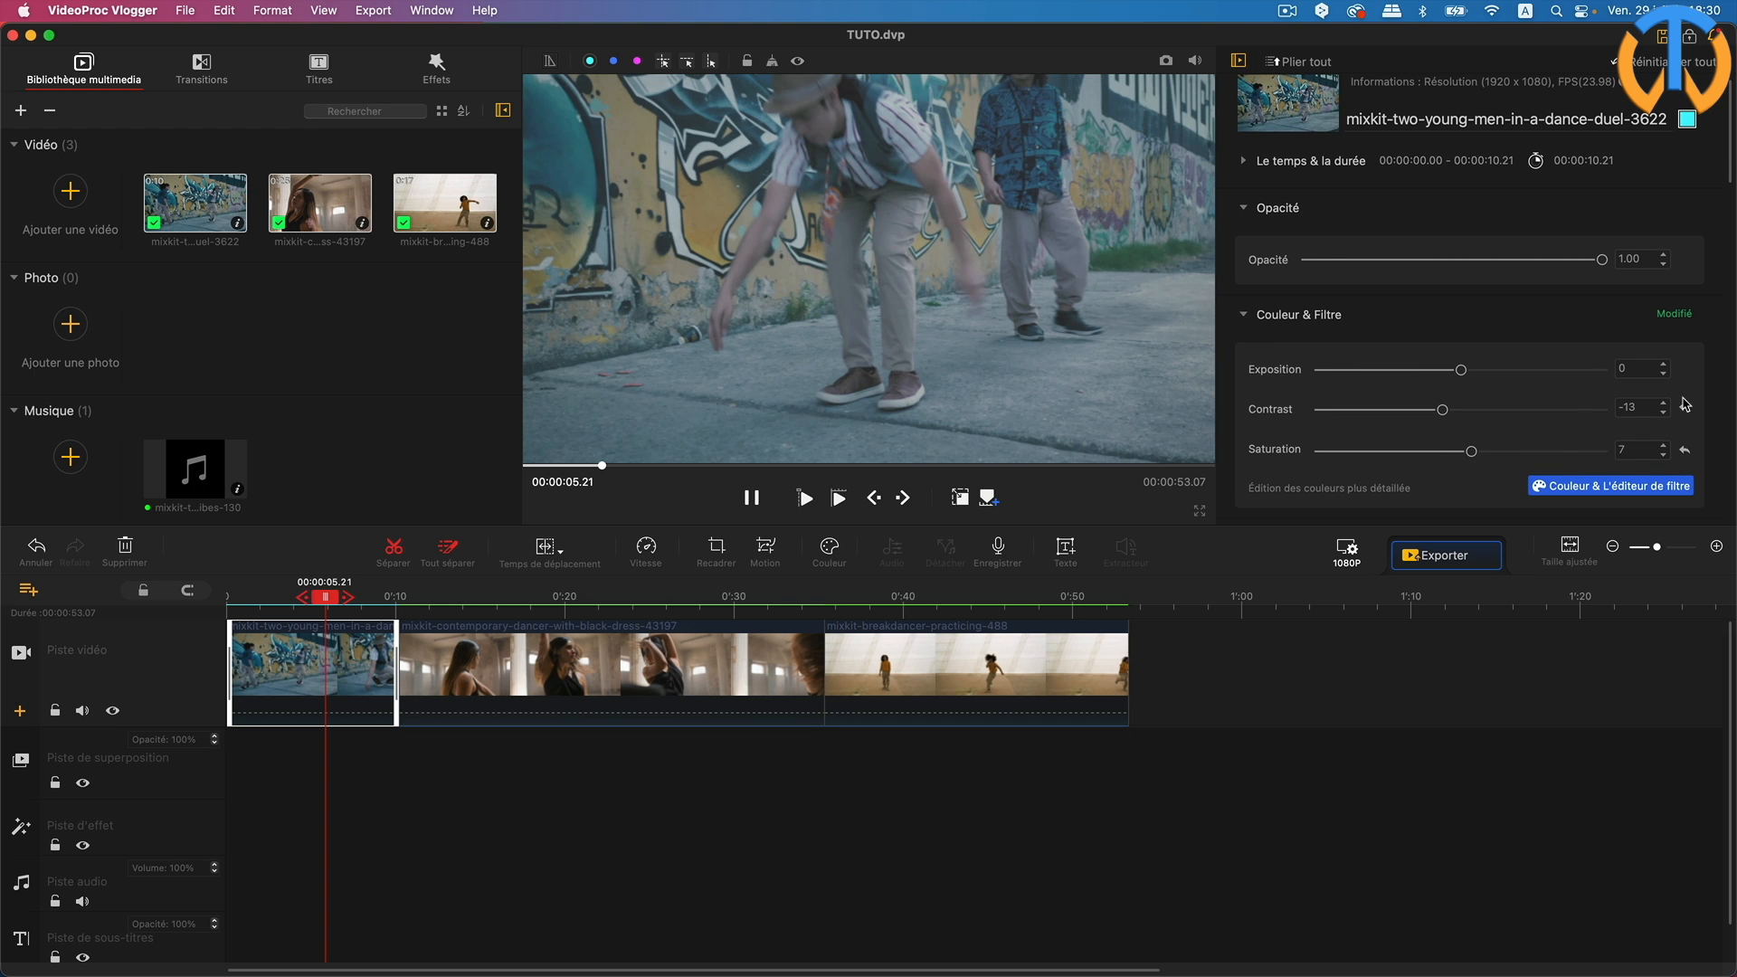
click(1685, 410)
click(1685, 451)
click(1625, 493)
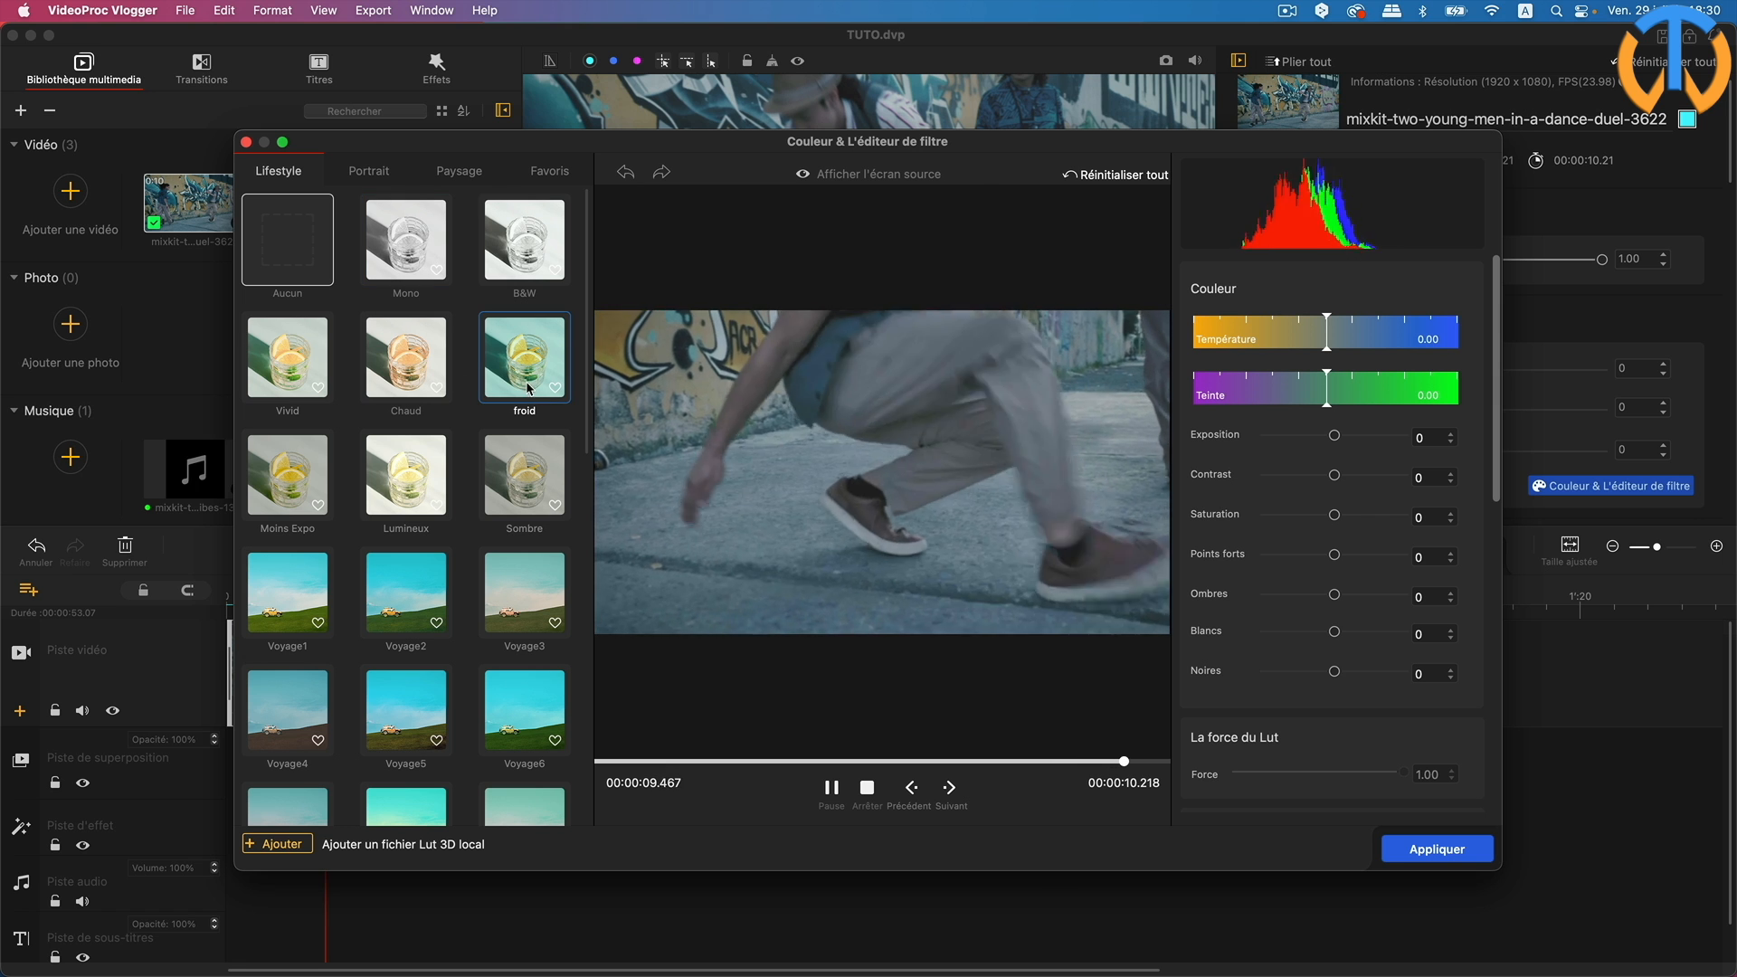
Step: Try the Lifestyle filters Chaud, froid, Lumineux and Gourmet2 on the dance duel clip
click(409, 372)
click(507, 372)
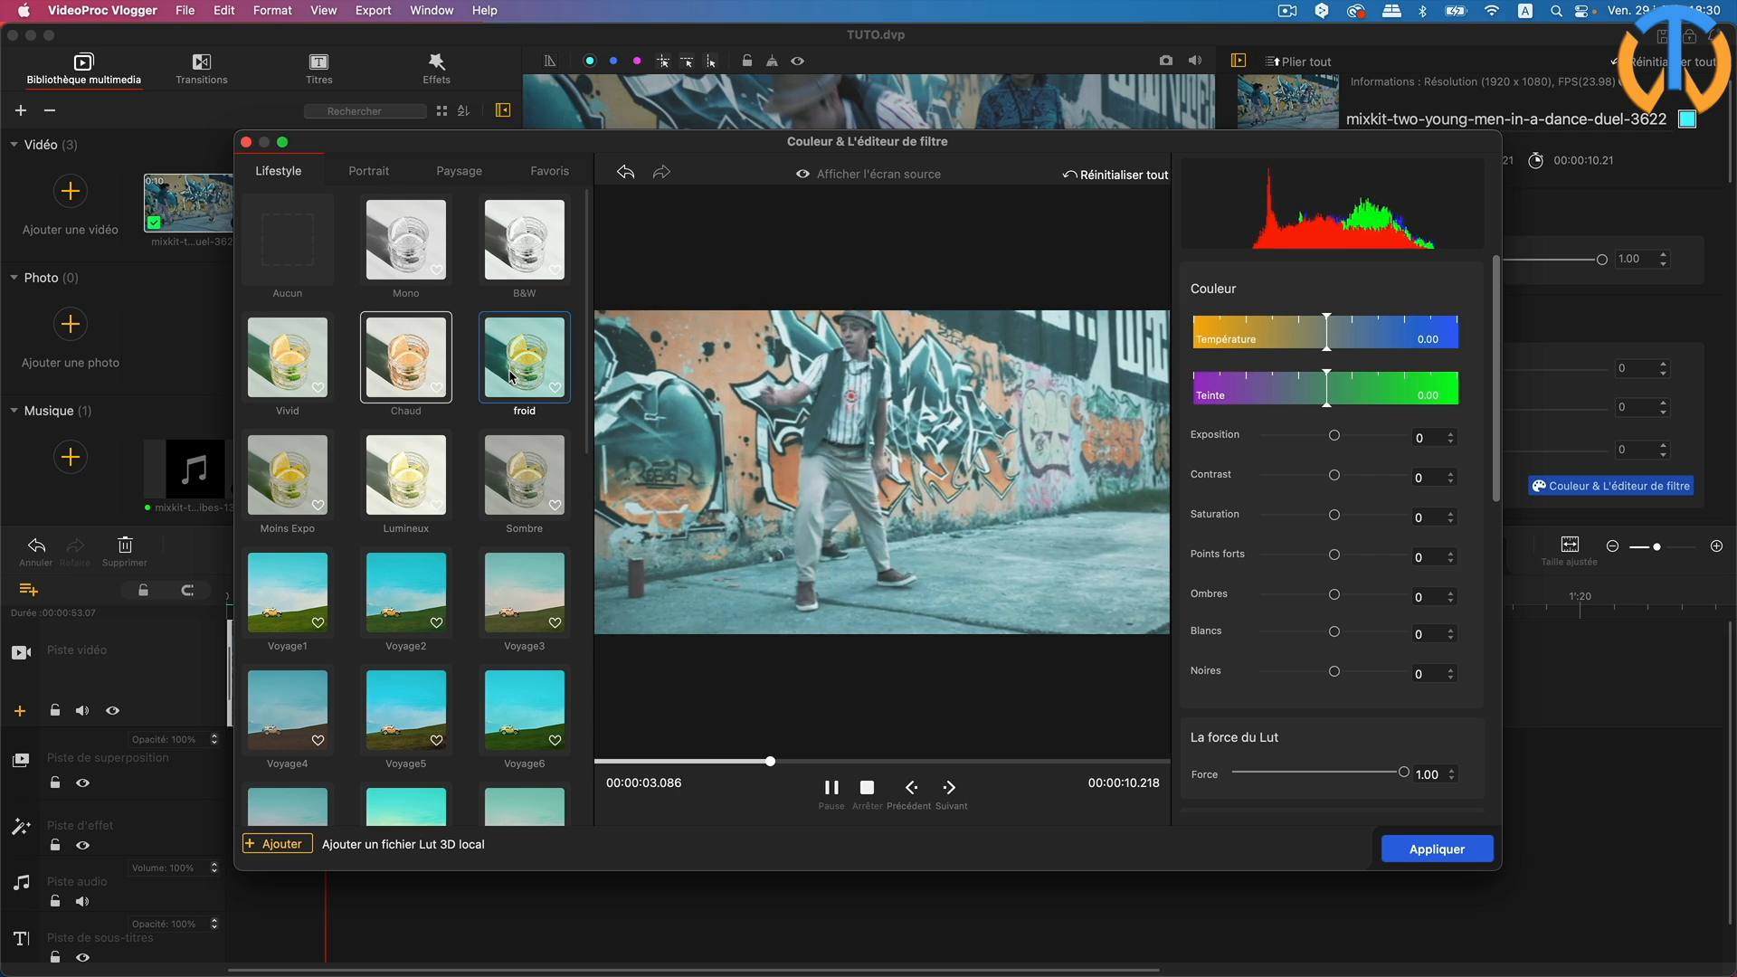
click(392, 491)
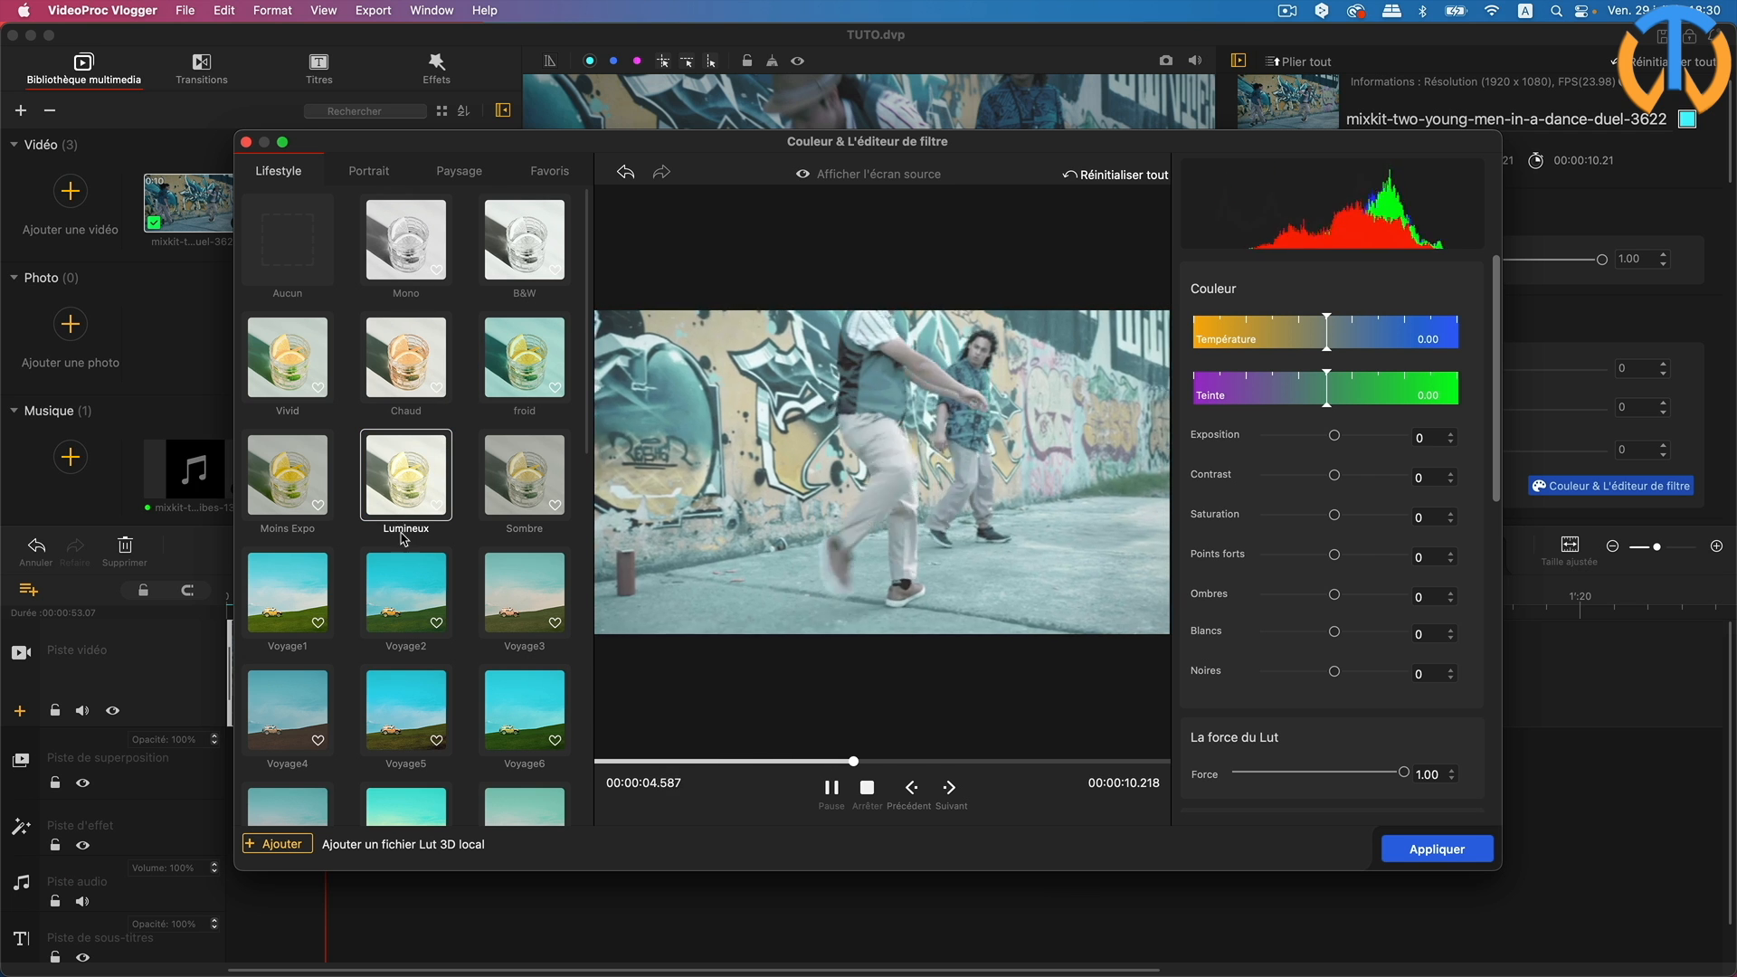
scroll(447, 663, down, 5)
scroll(447, 663, down, 1)
click(443, 653)
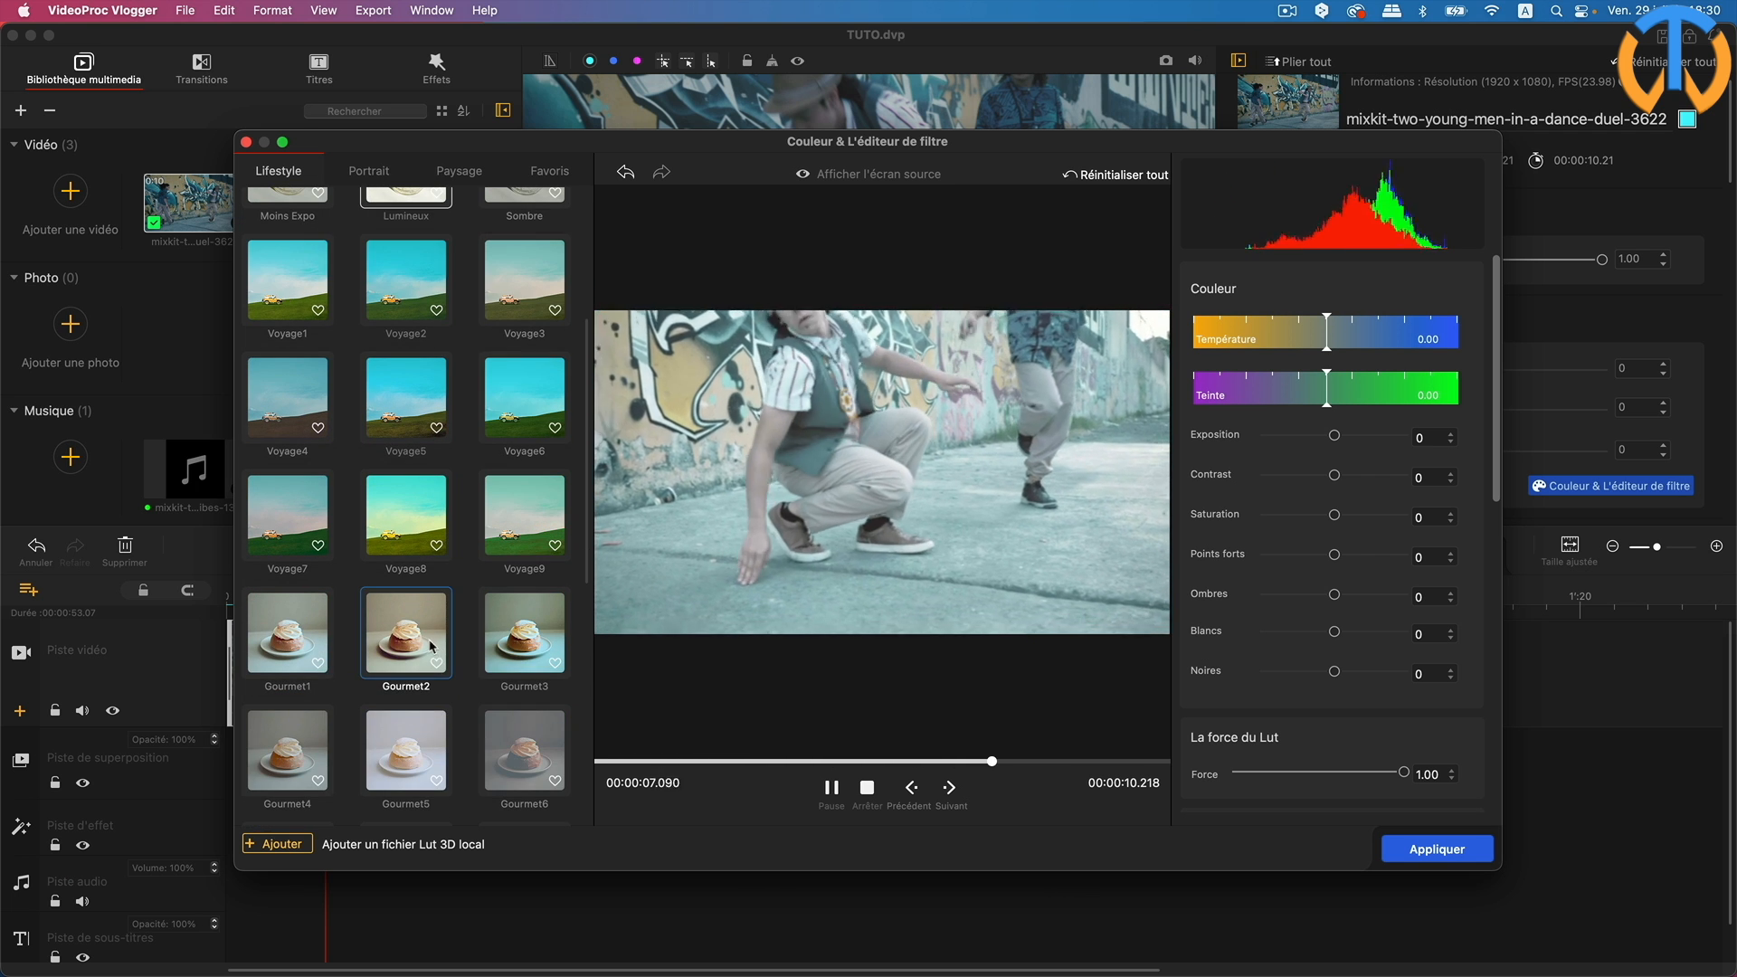
Step: Try the Cinématique2 and Cinématique9 filters on the clip, and set the filter back to Aucun
scroll(457, 658, down, 4)
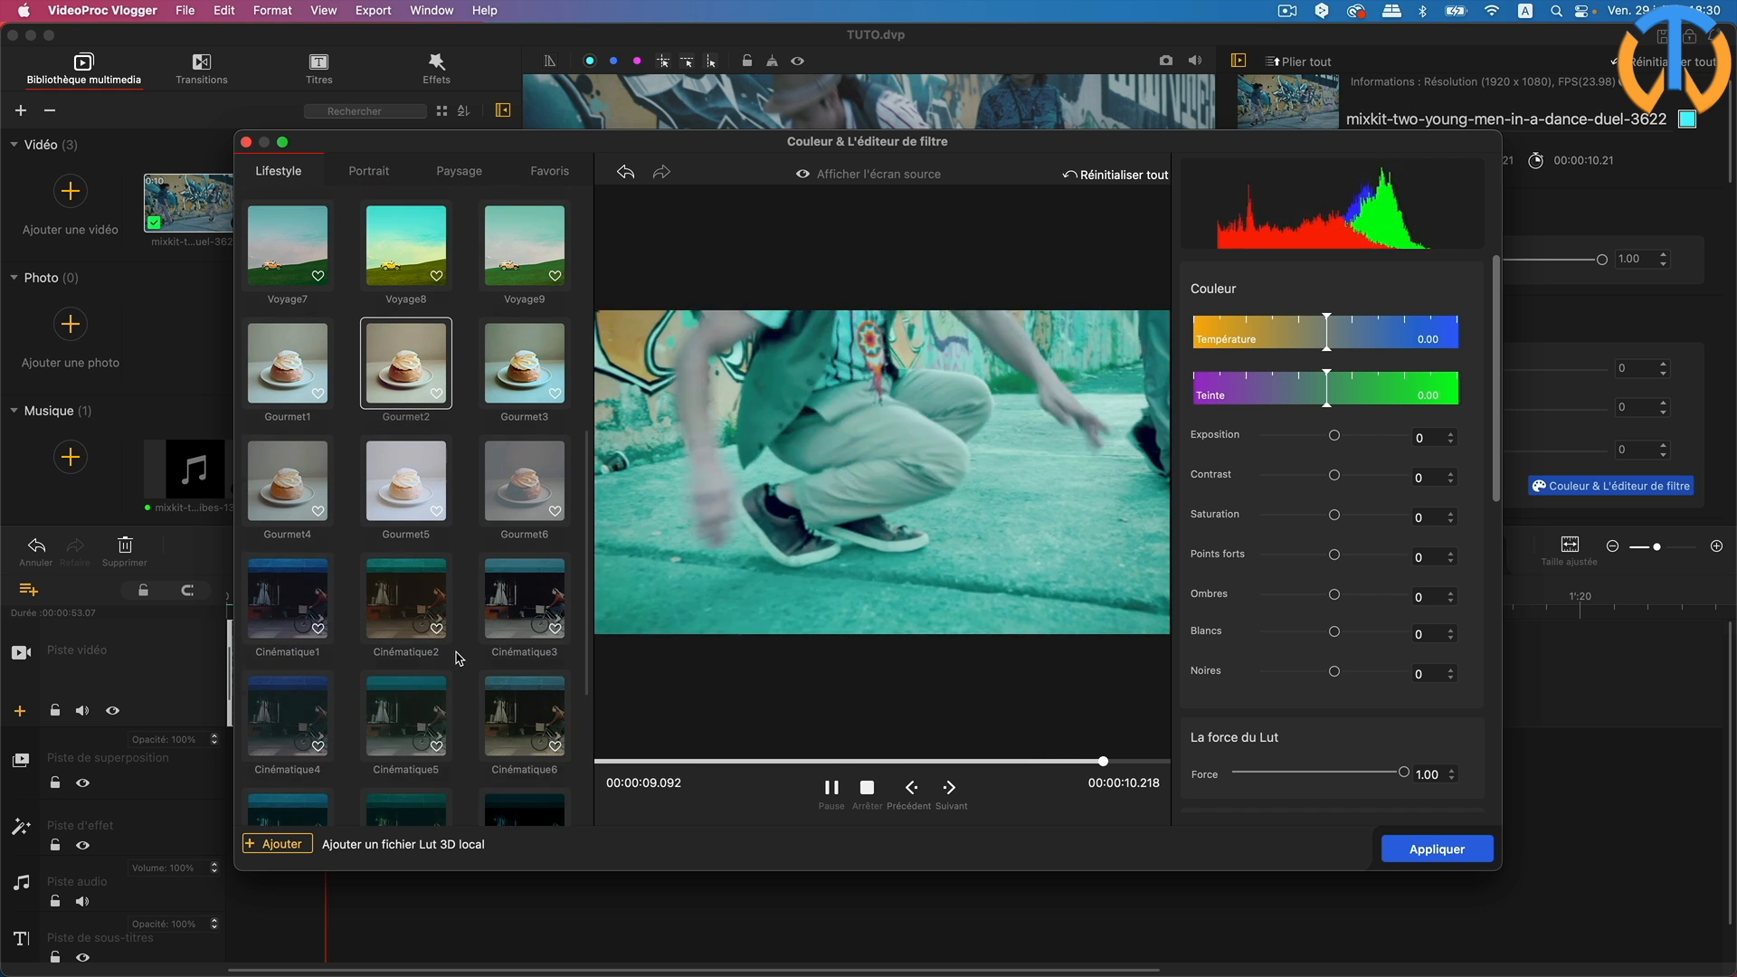
click(396, 572)
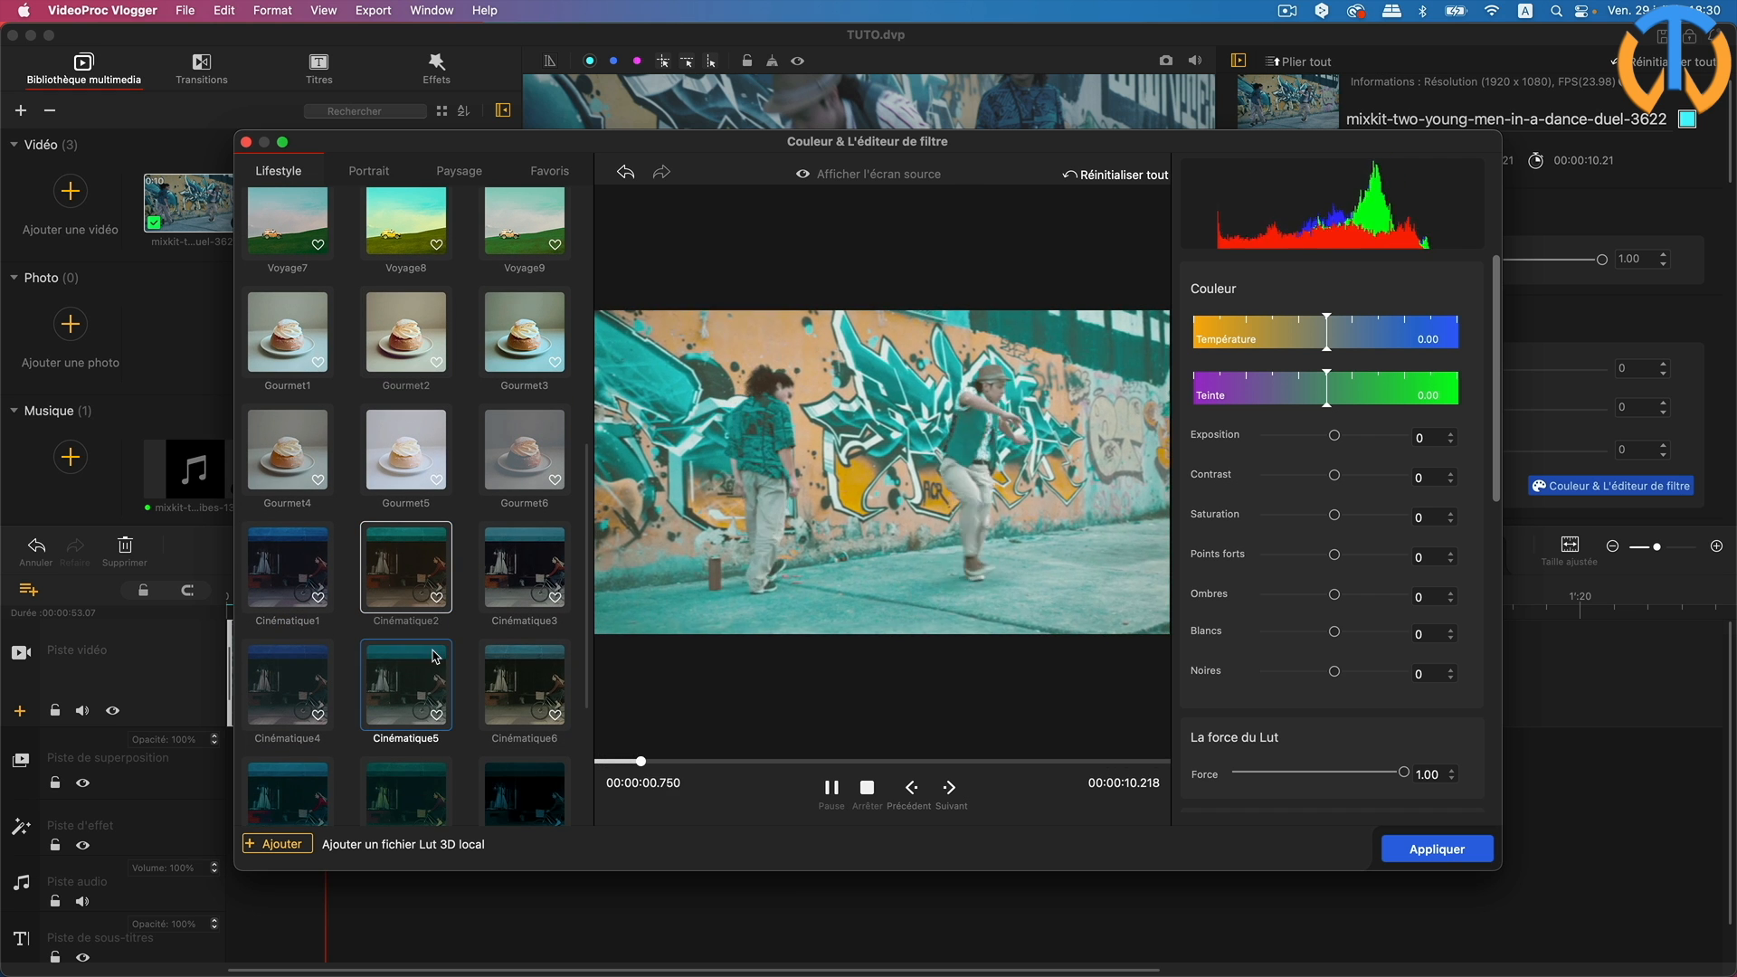
scroll(439, 660, down, 1)
click(506, 732)
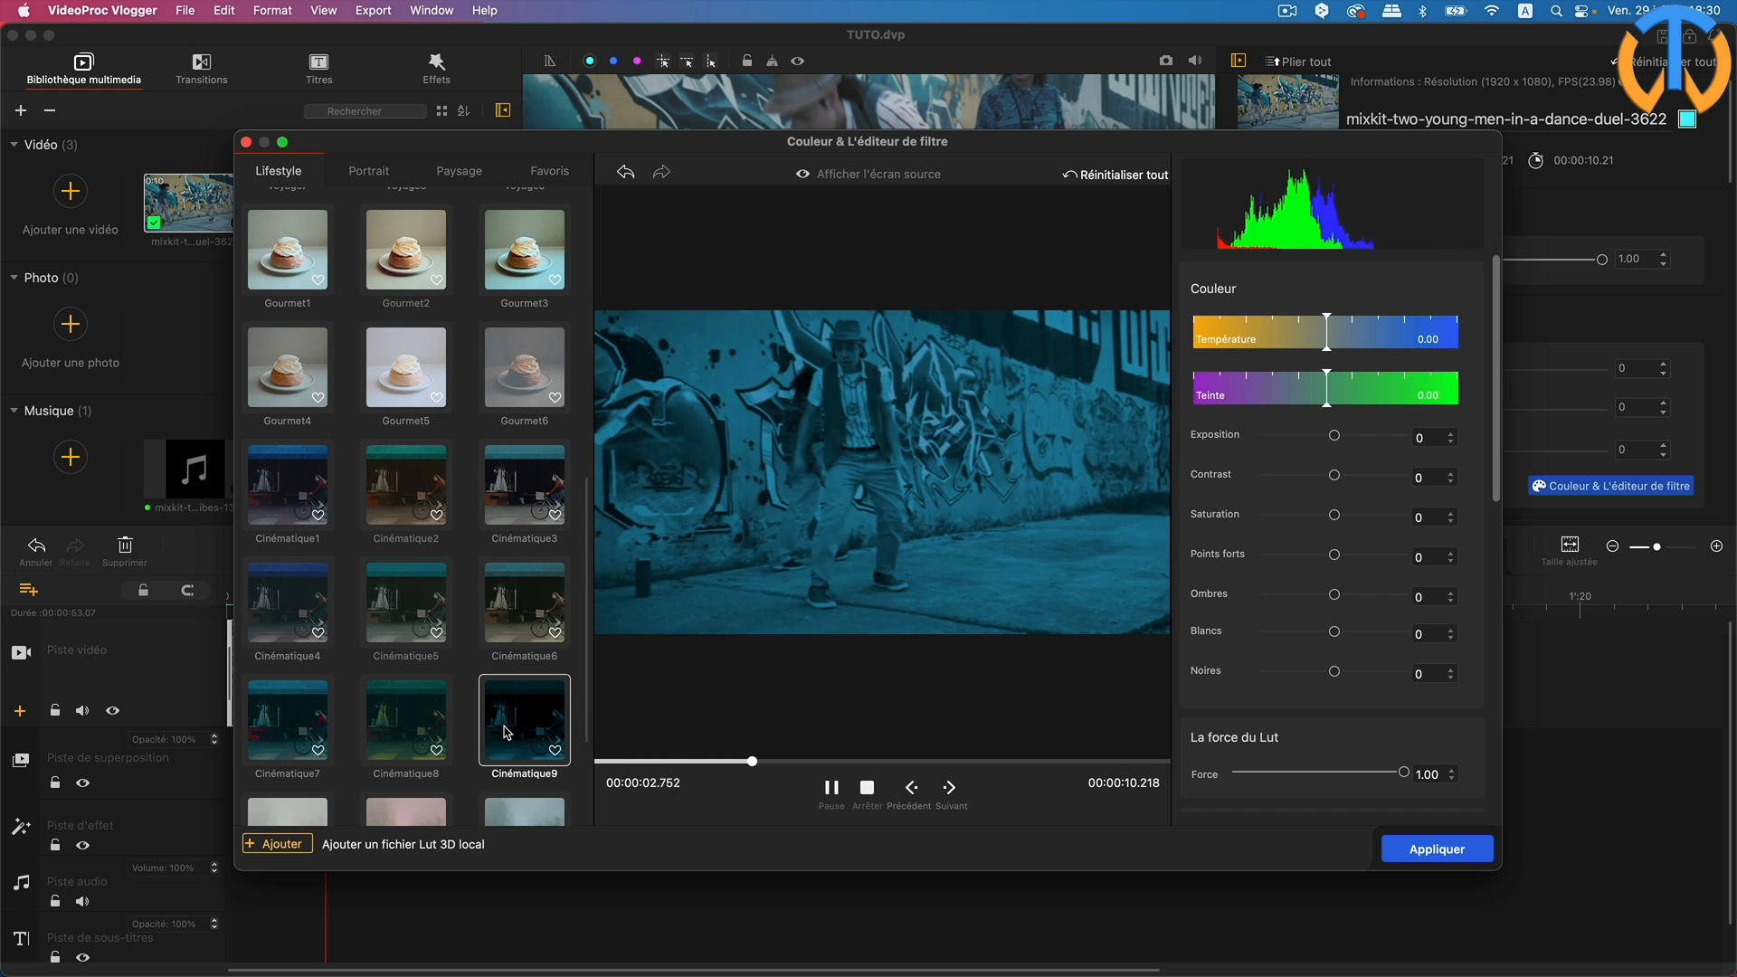
scroll(452, 669, up, 7)
scroll(438, 653, up, 3)
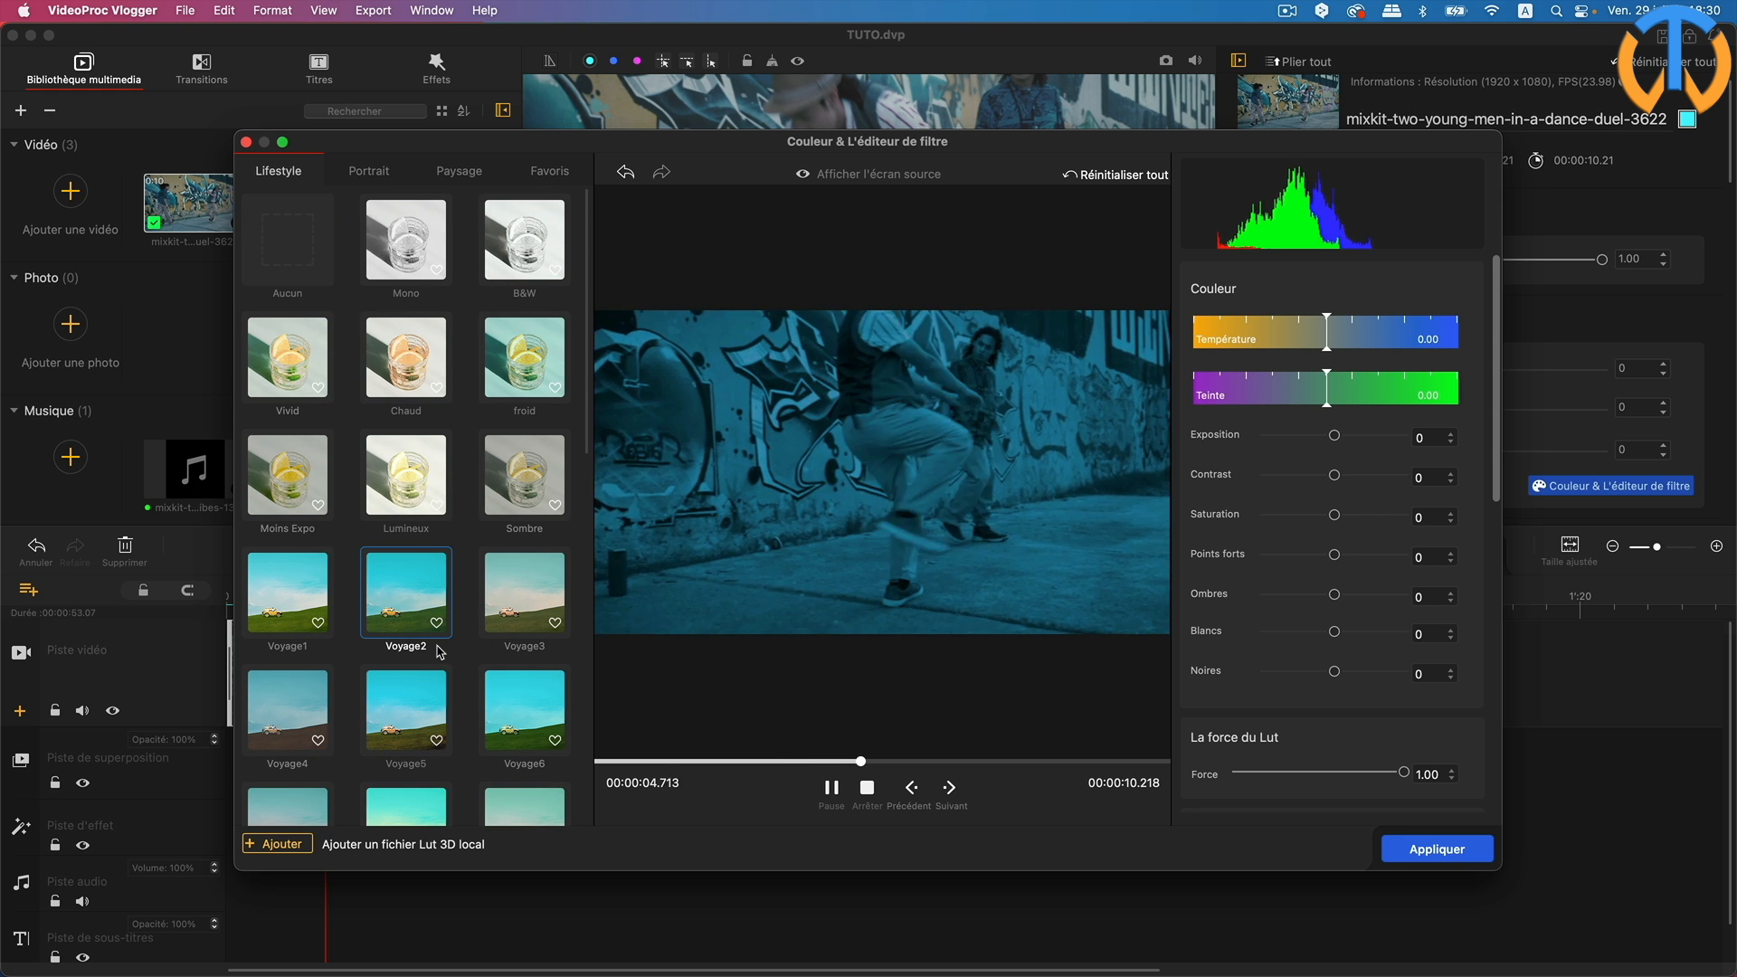
click(285, 262)
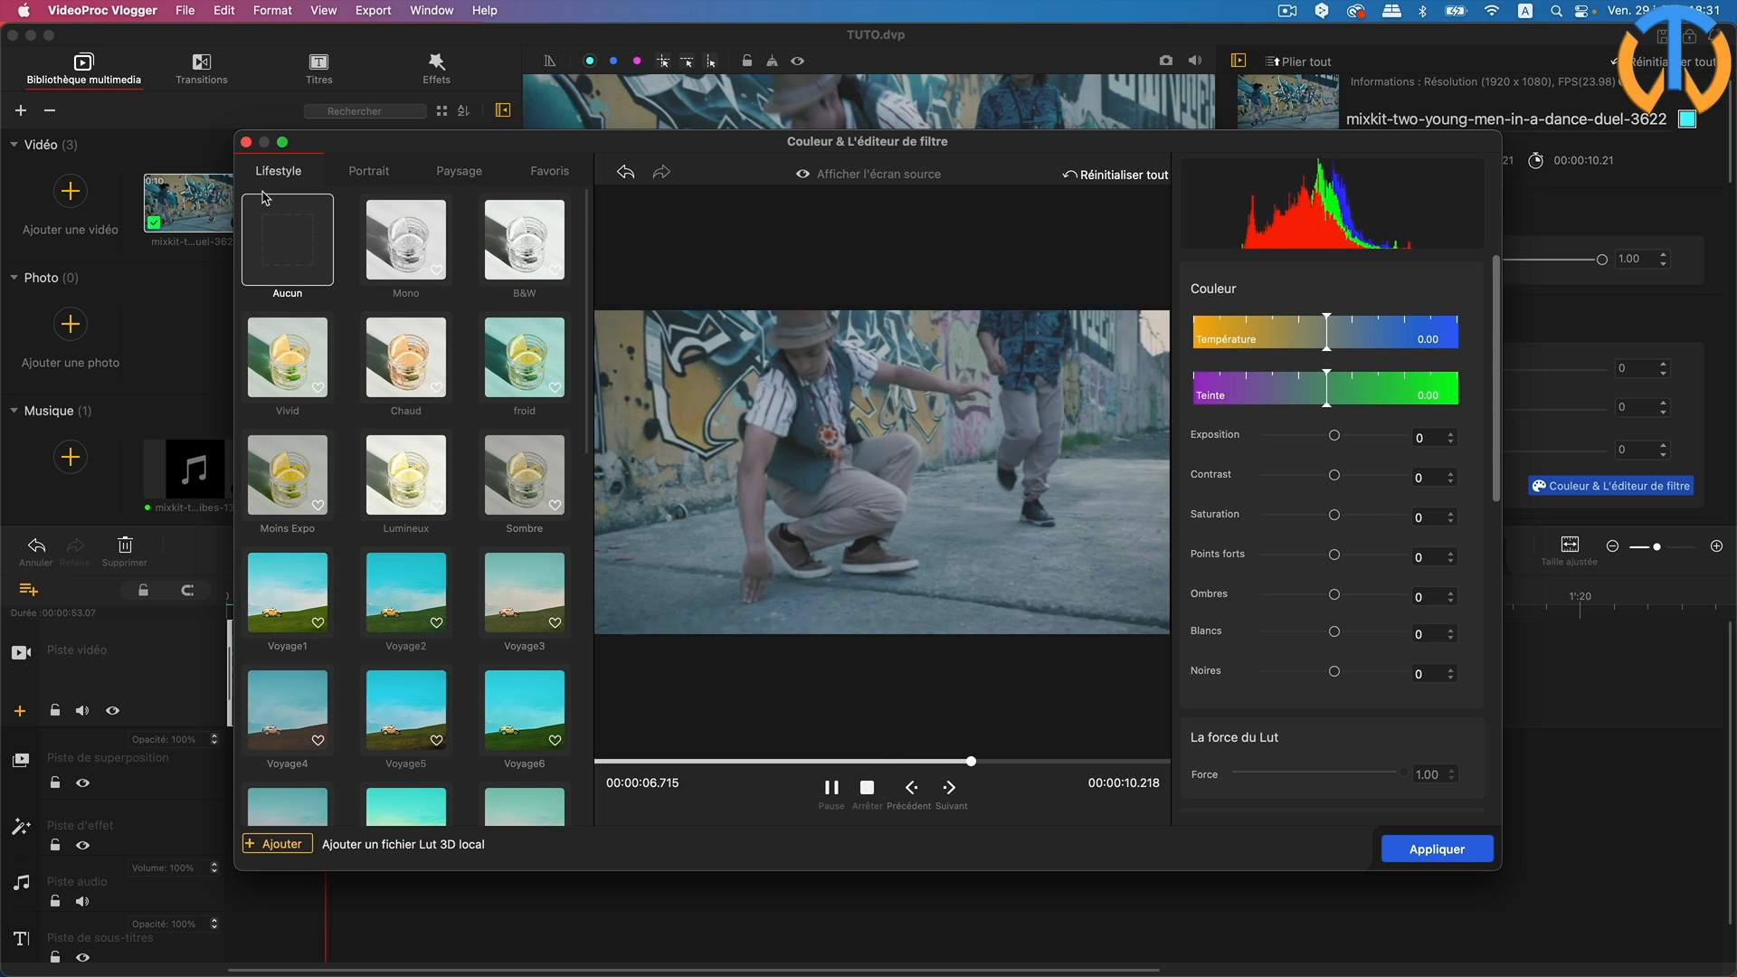
Step: Browse the Portrait filters, try the Paysage filters Prairies8, Prairies7, Prairies6 and Prairies4, and set the filter back to Aucun
click(368, 174)
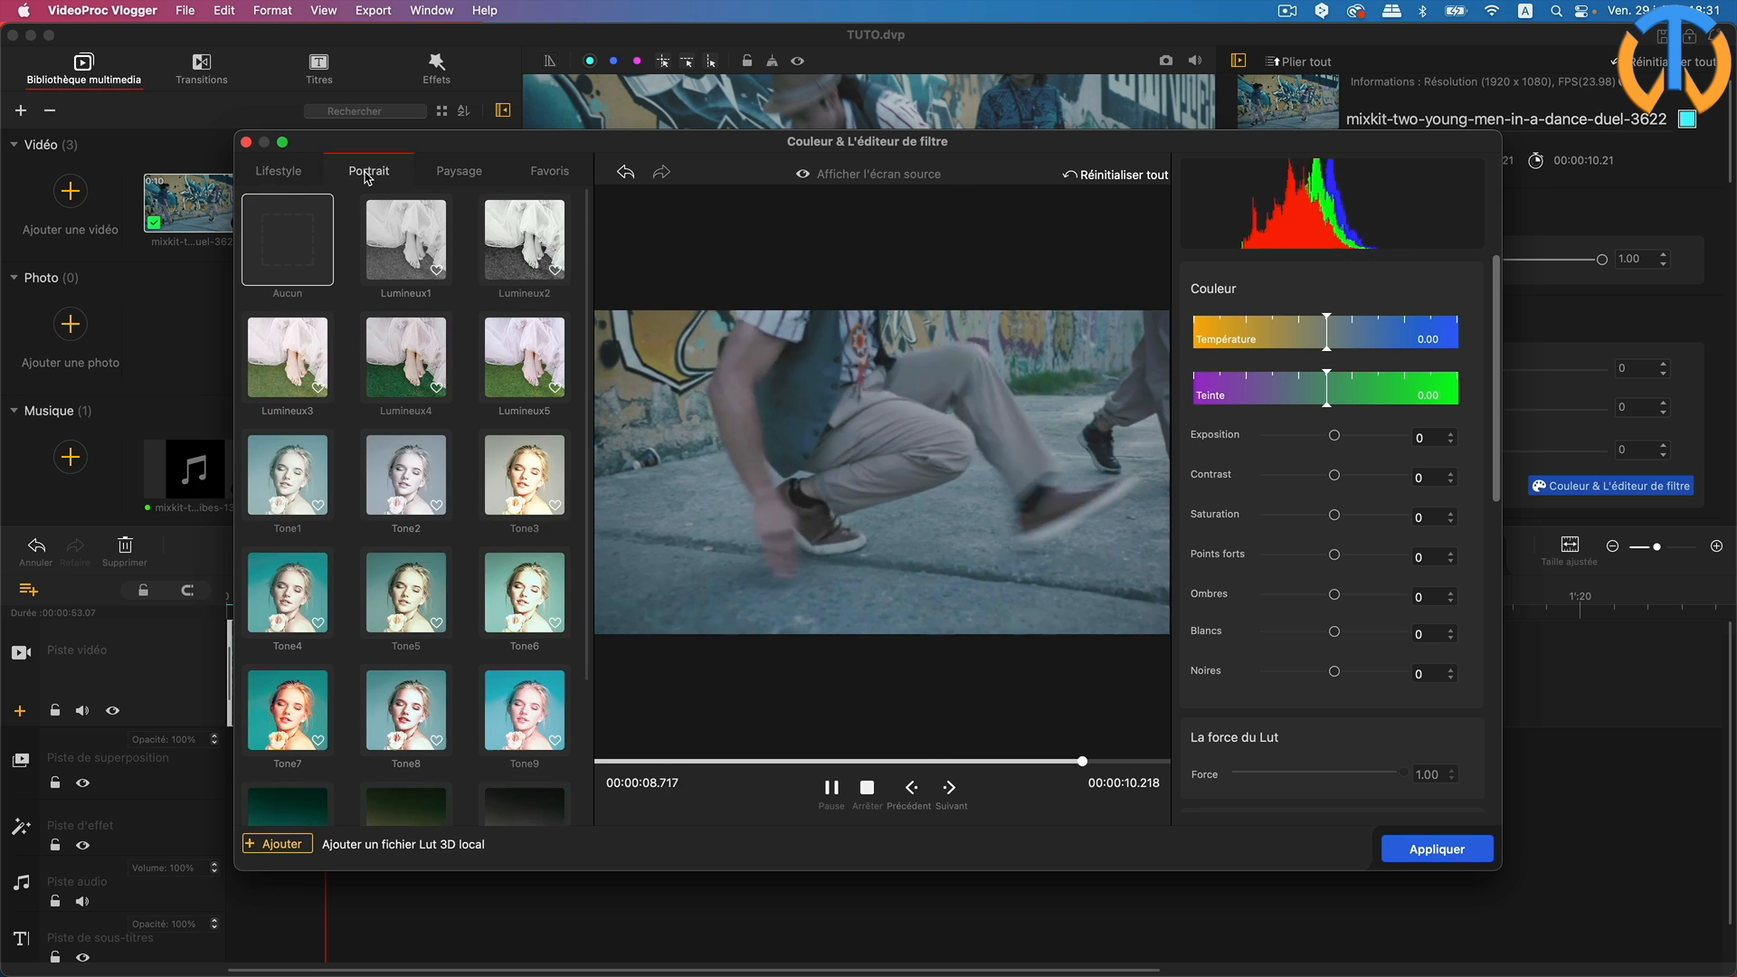
key(space)
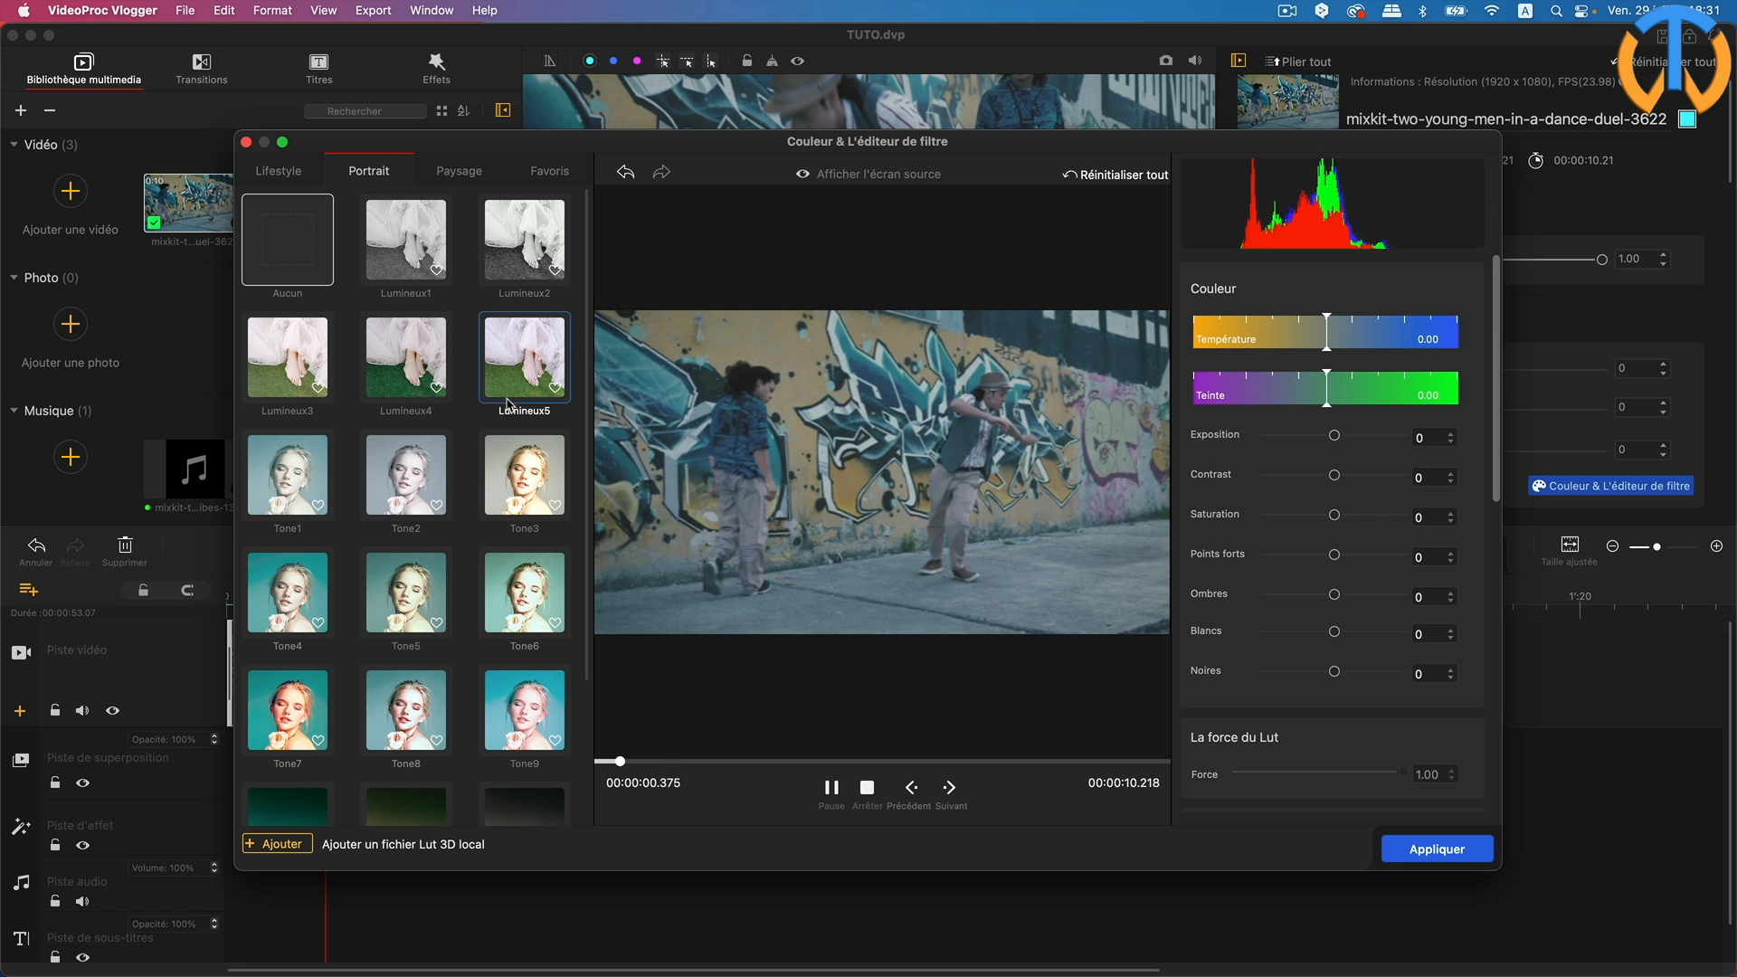
click(450, 177)
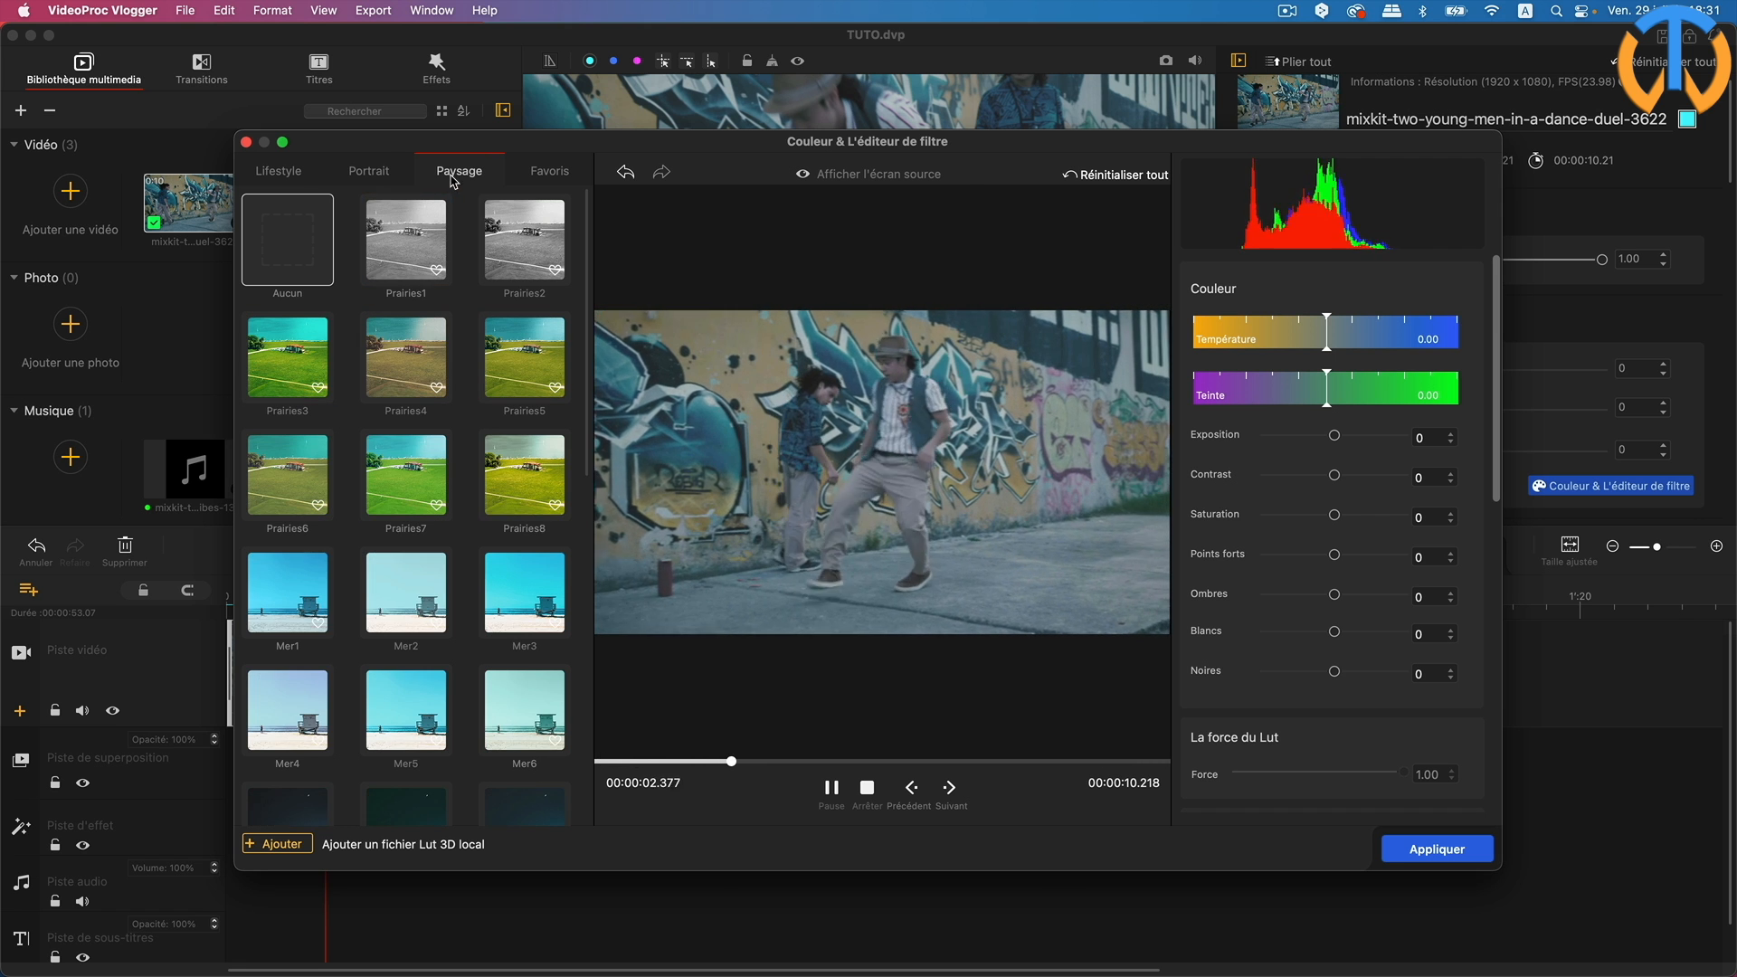
click(538, 484)
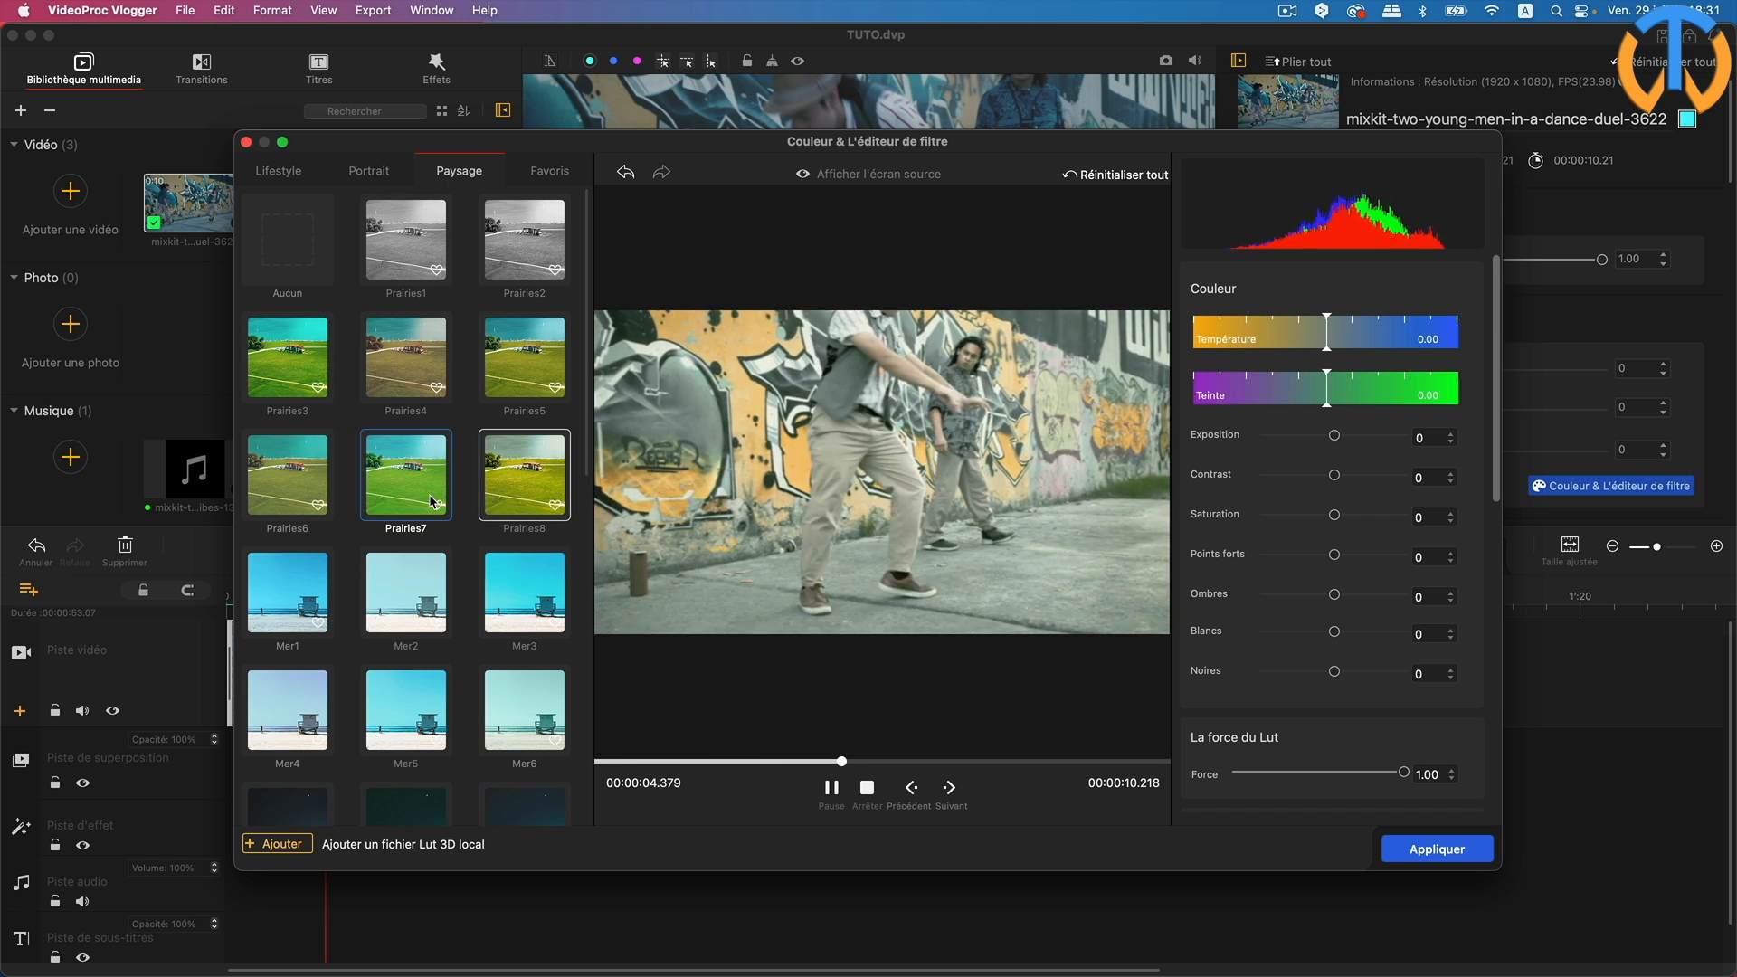
click(407, 477)
click(309, 496)
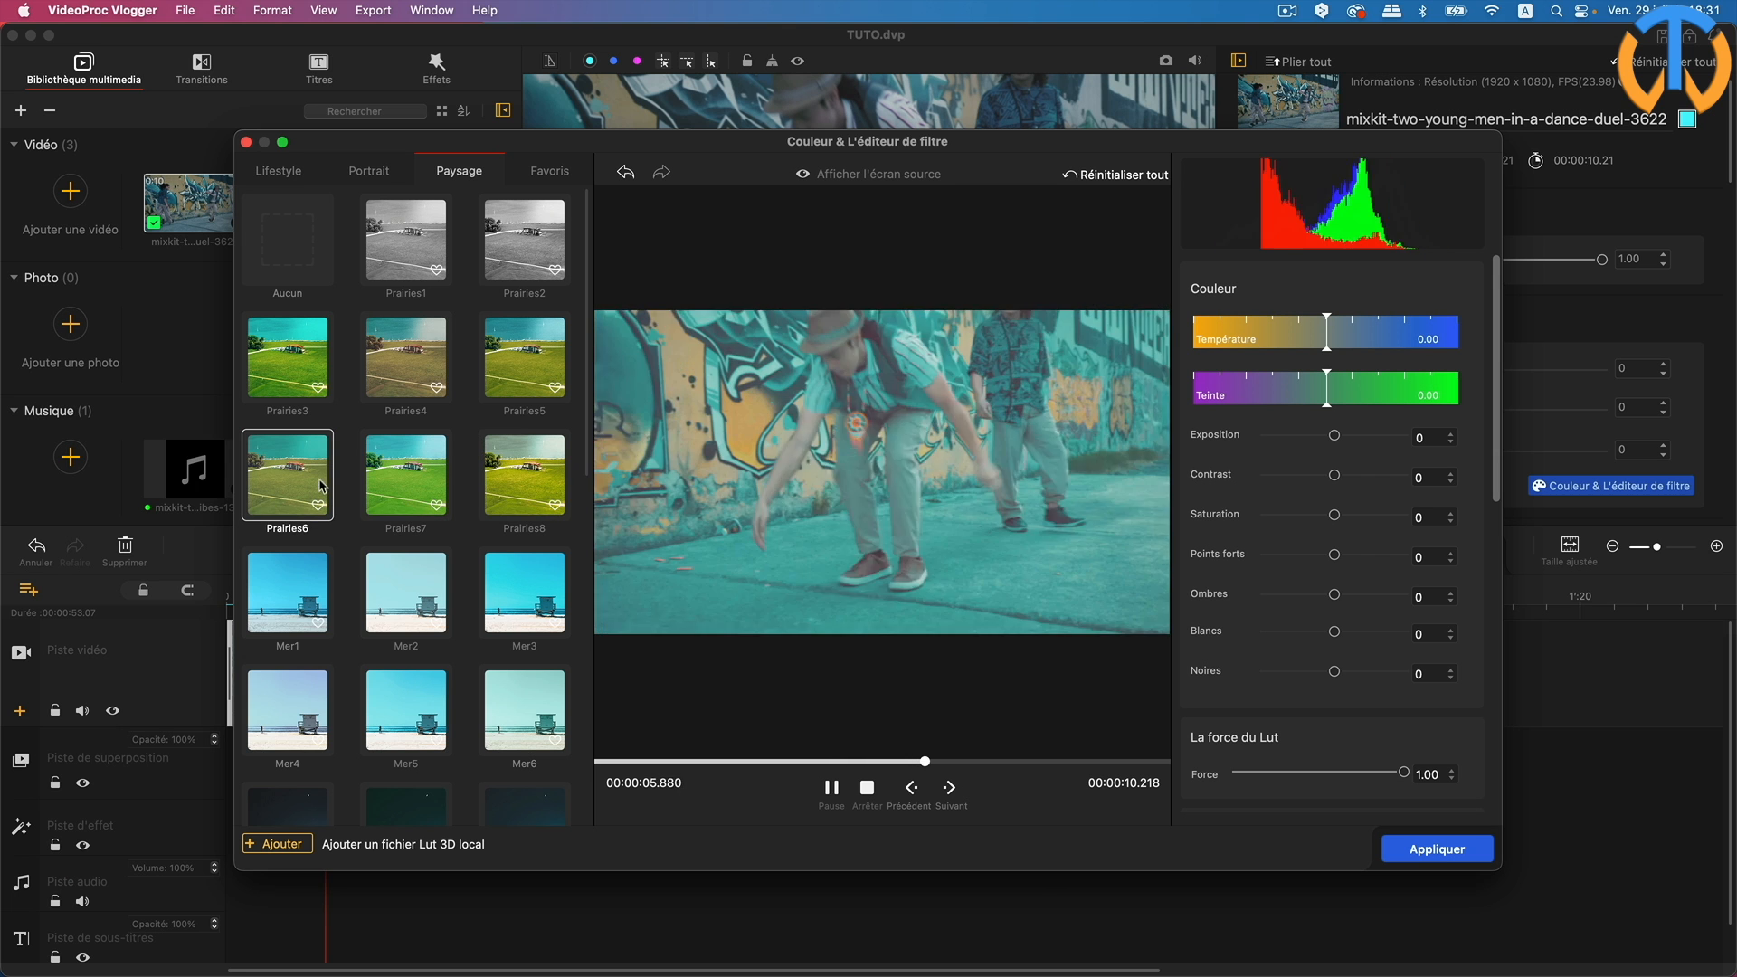
click(406, 362)
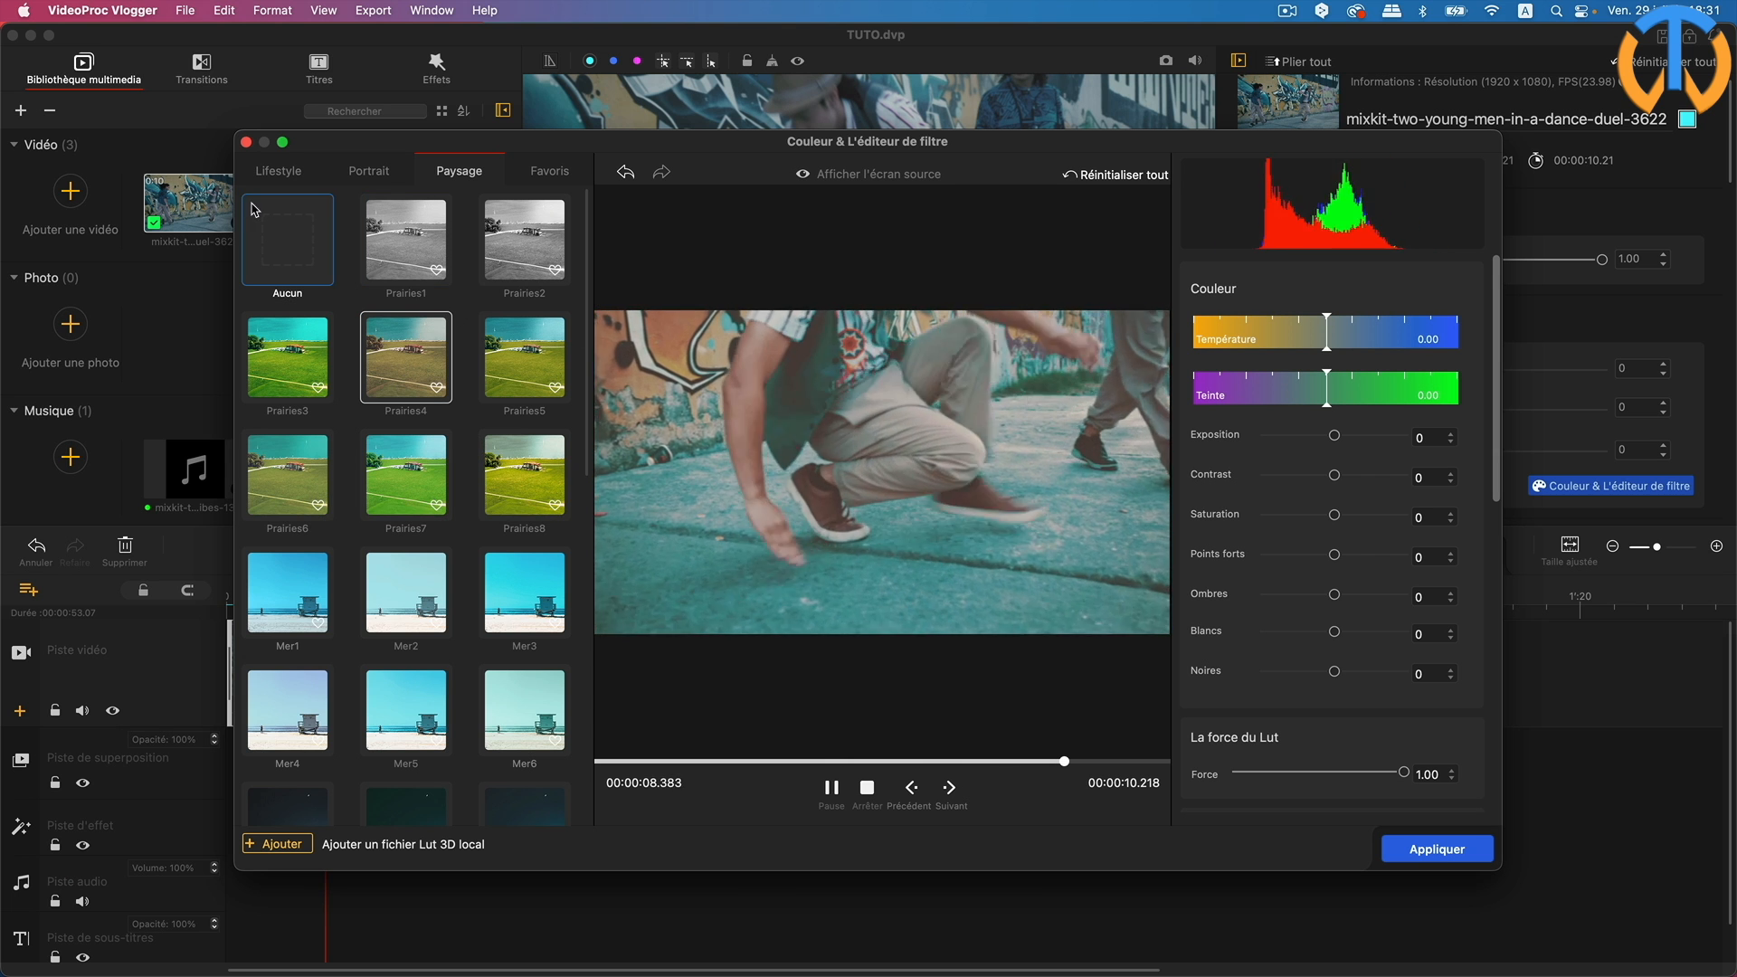
click(289, 241)
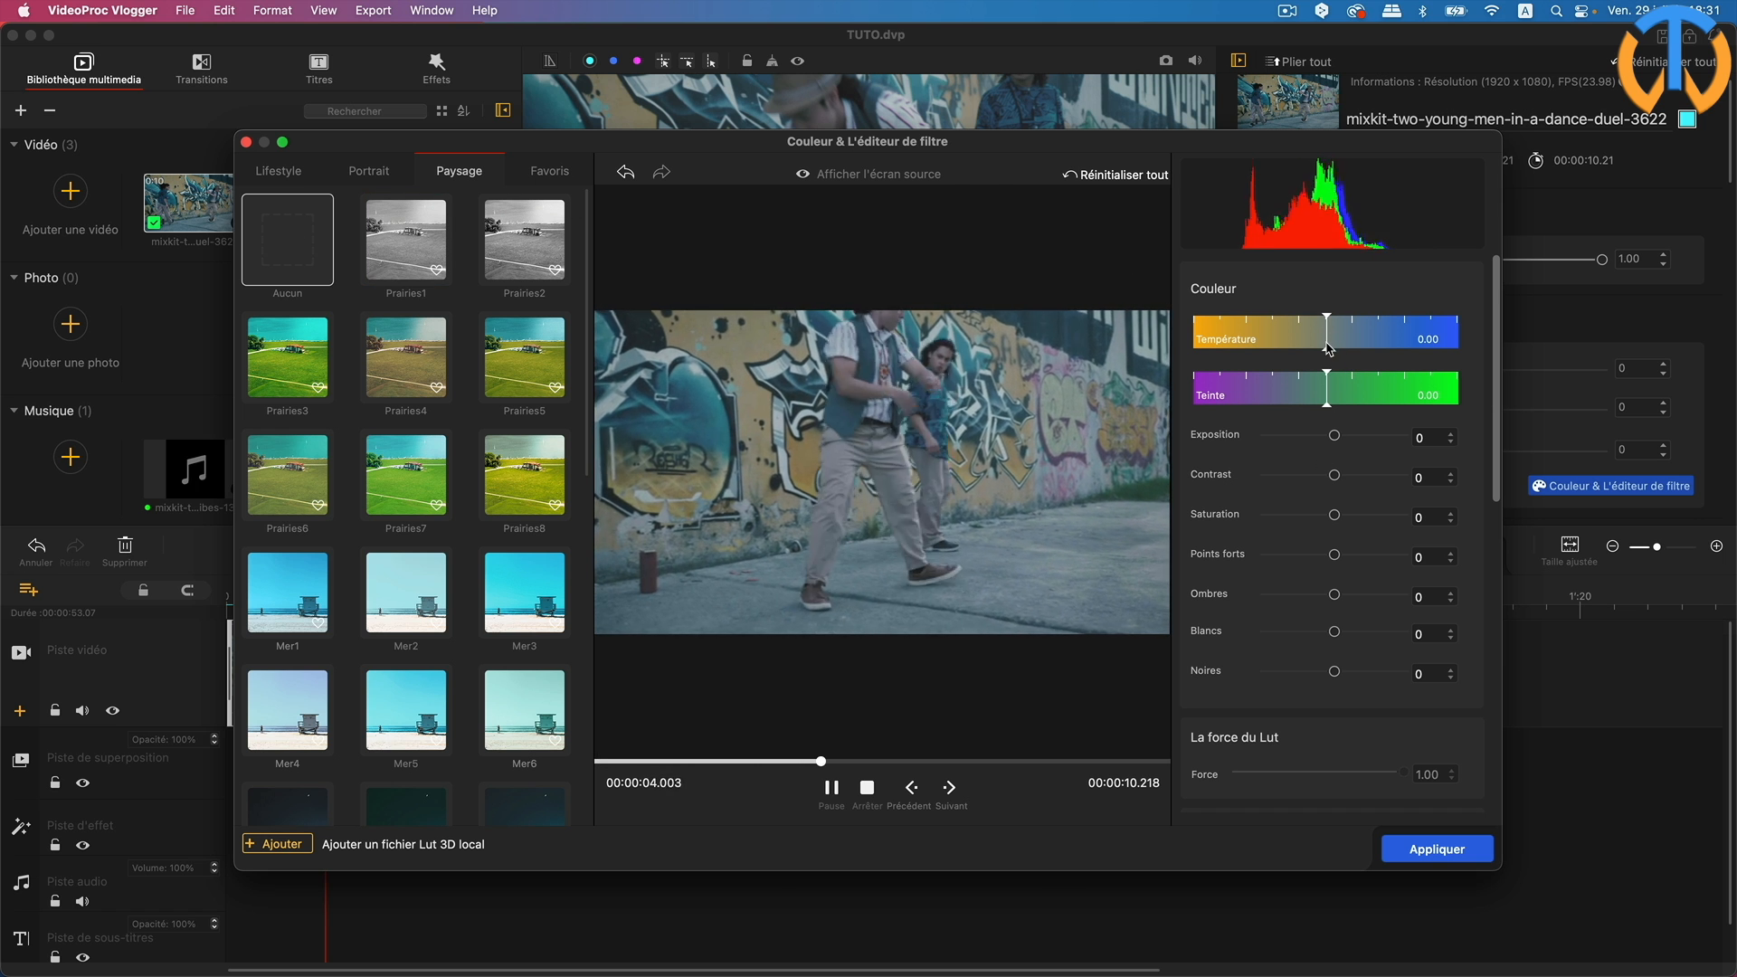
Step: Grade the clip with temperature -2.25, tint 5.16, exposure -9, contrast 36, saturation 29, highlights 30, shadows 23, whites 58 and blacks -25, and apply it
drag(1327, 349, 1319, 671)
click(1327, 391)
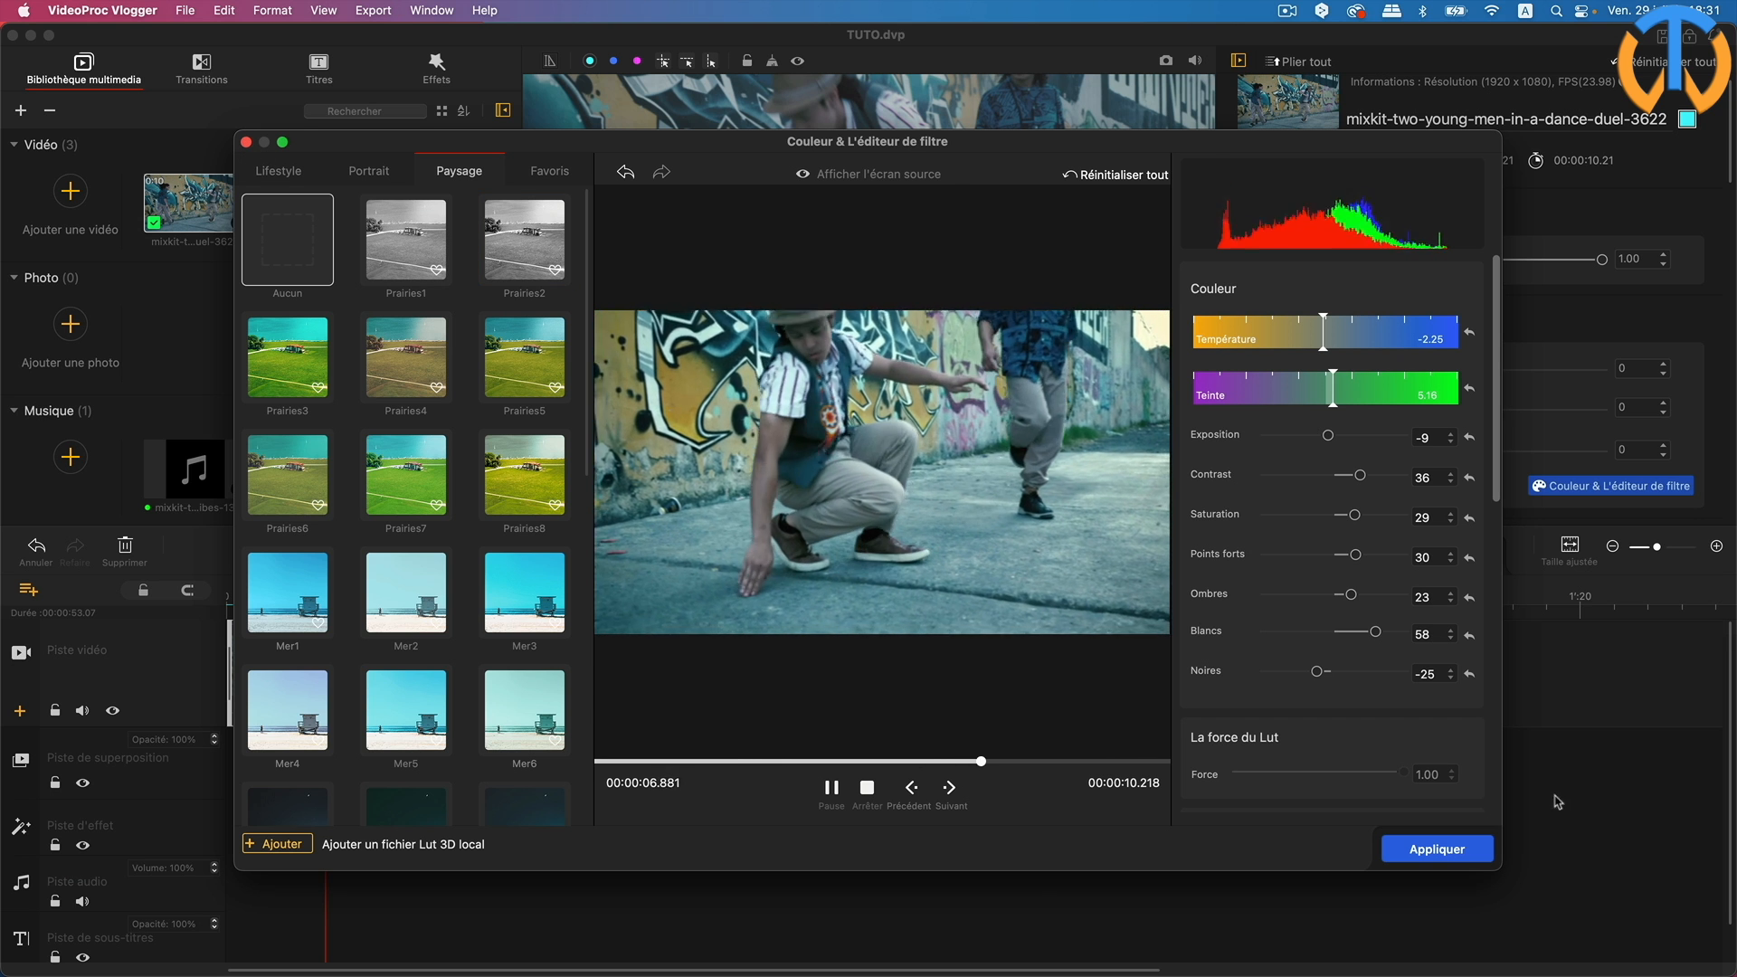
click(1442, 854)
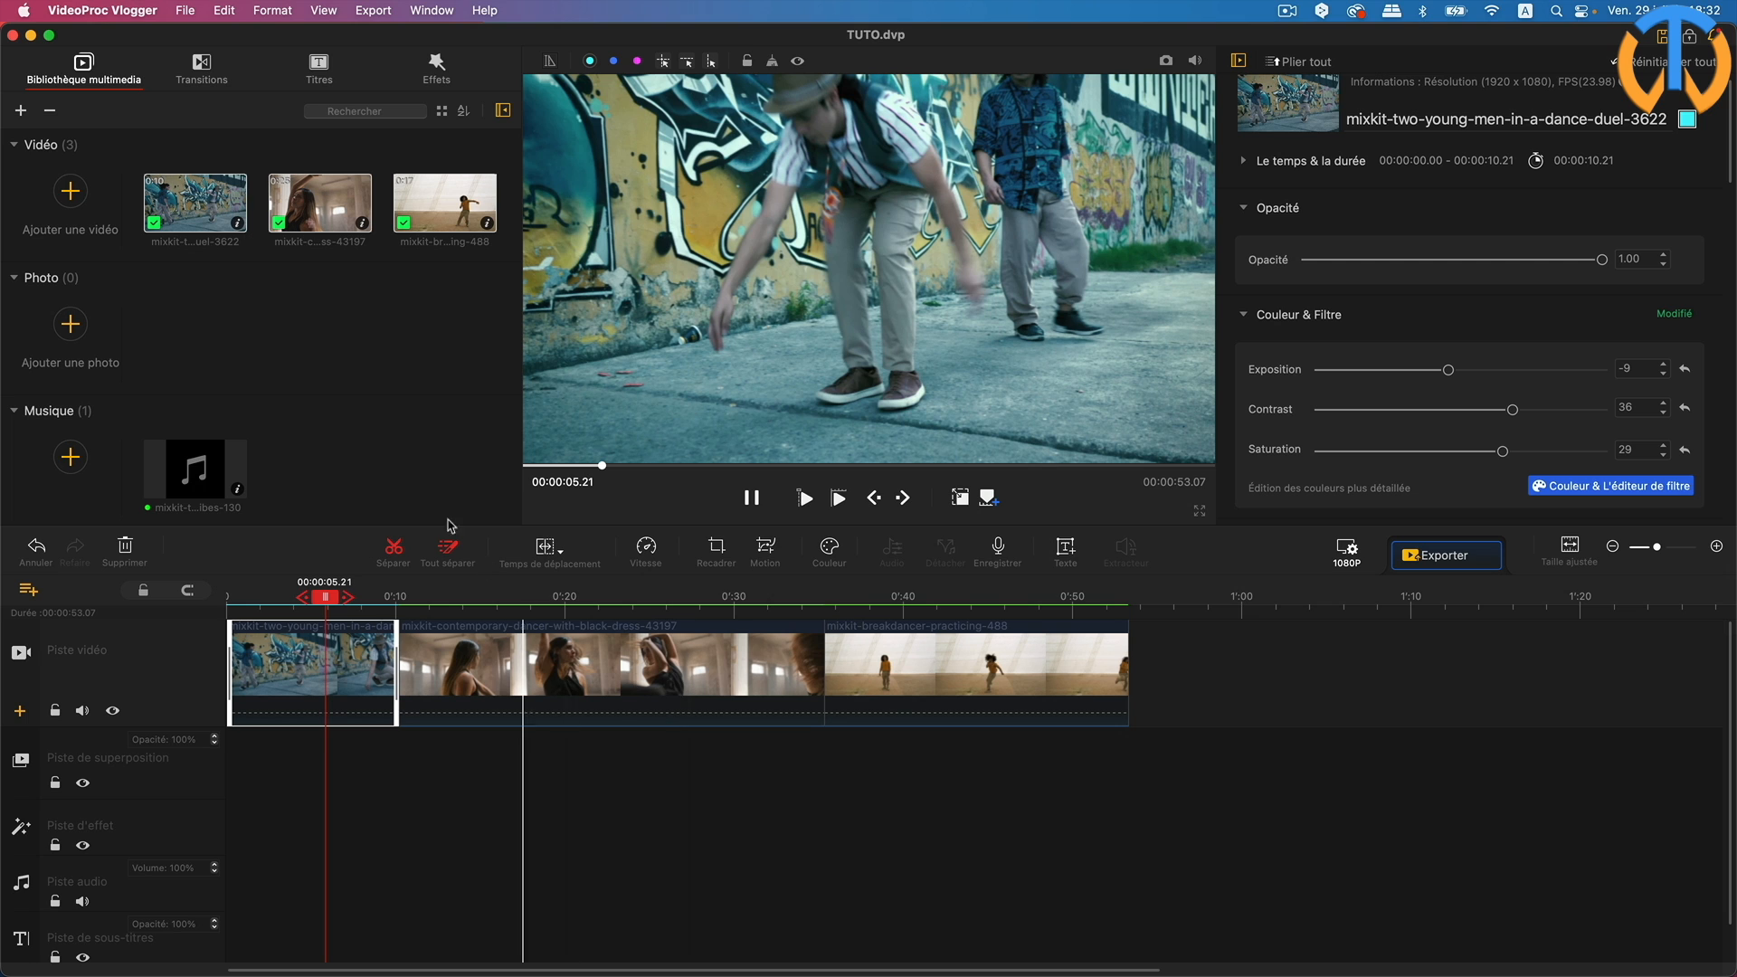
Step: Browse the transitions library and preview several transitions, including Moulin, Directionnel, the grid flip and Rétréscissement
click(201, 68)
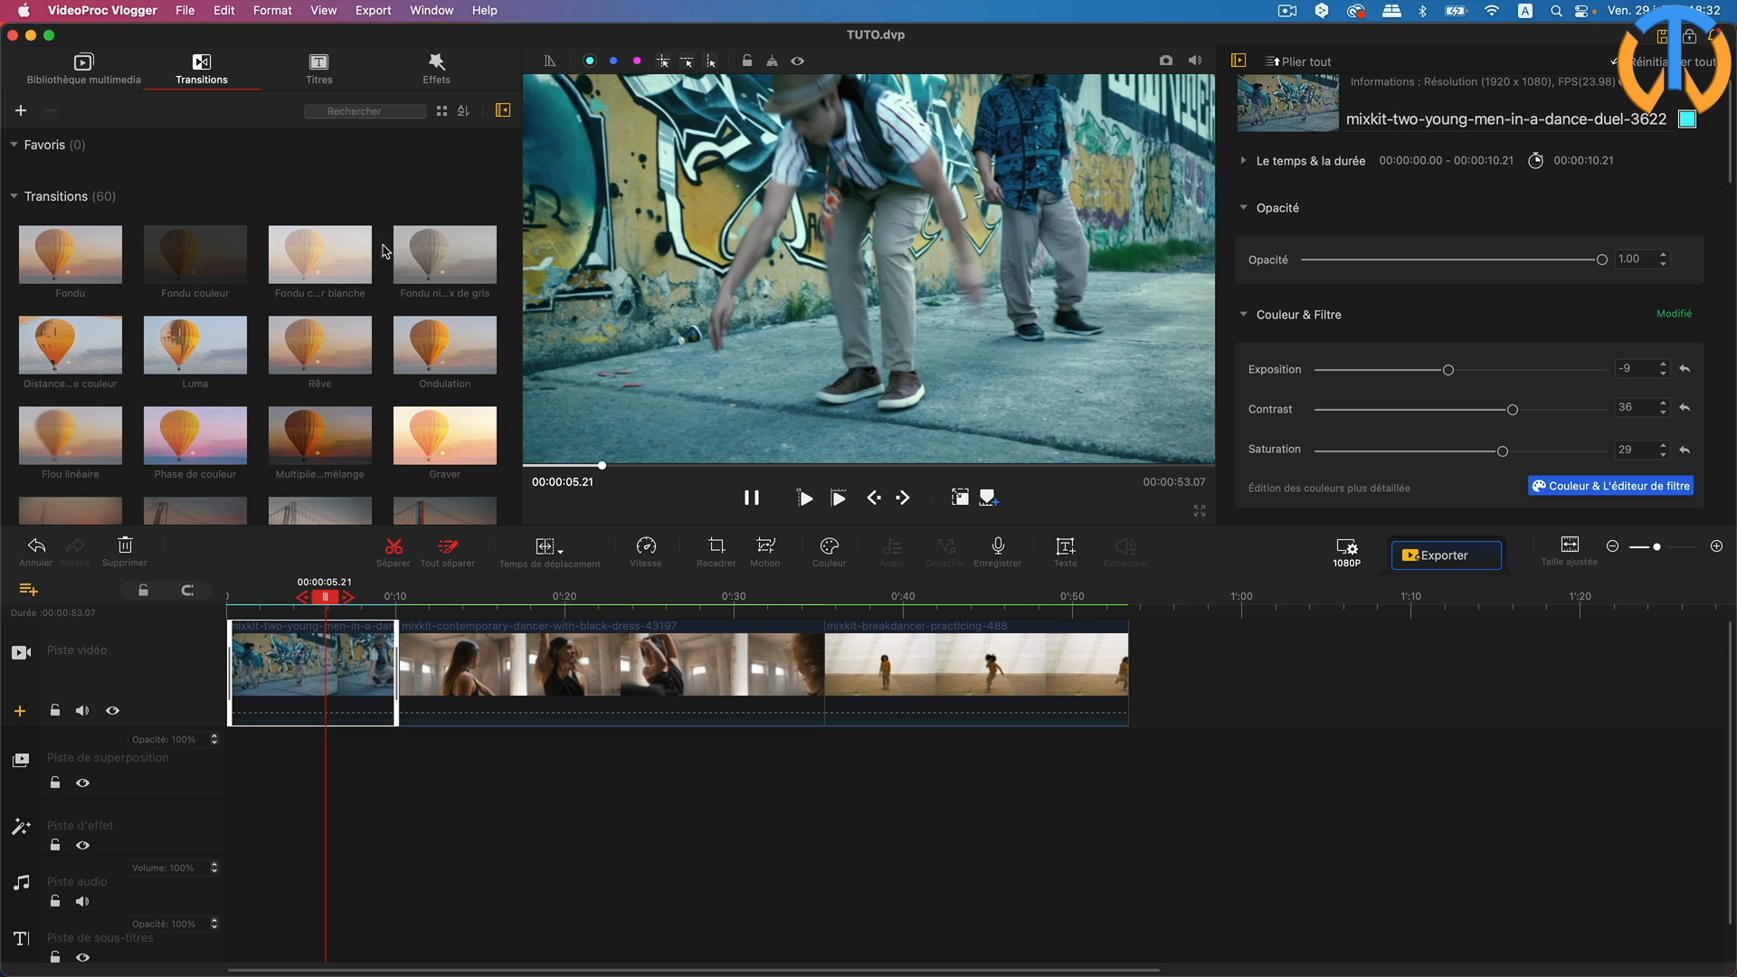
scroll(414, 342, down, 10)
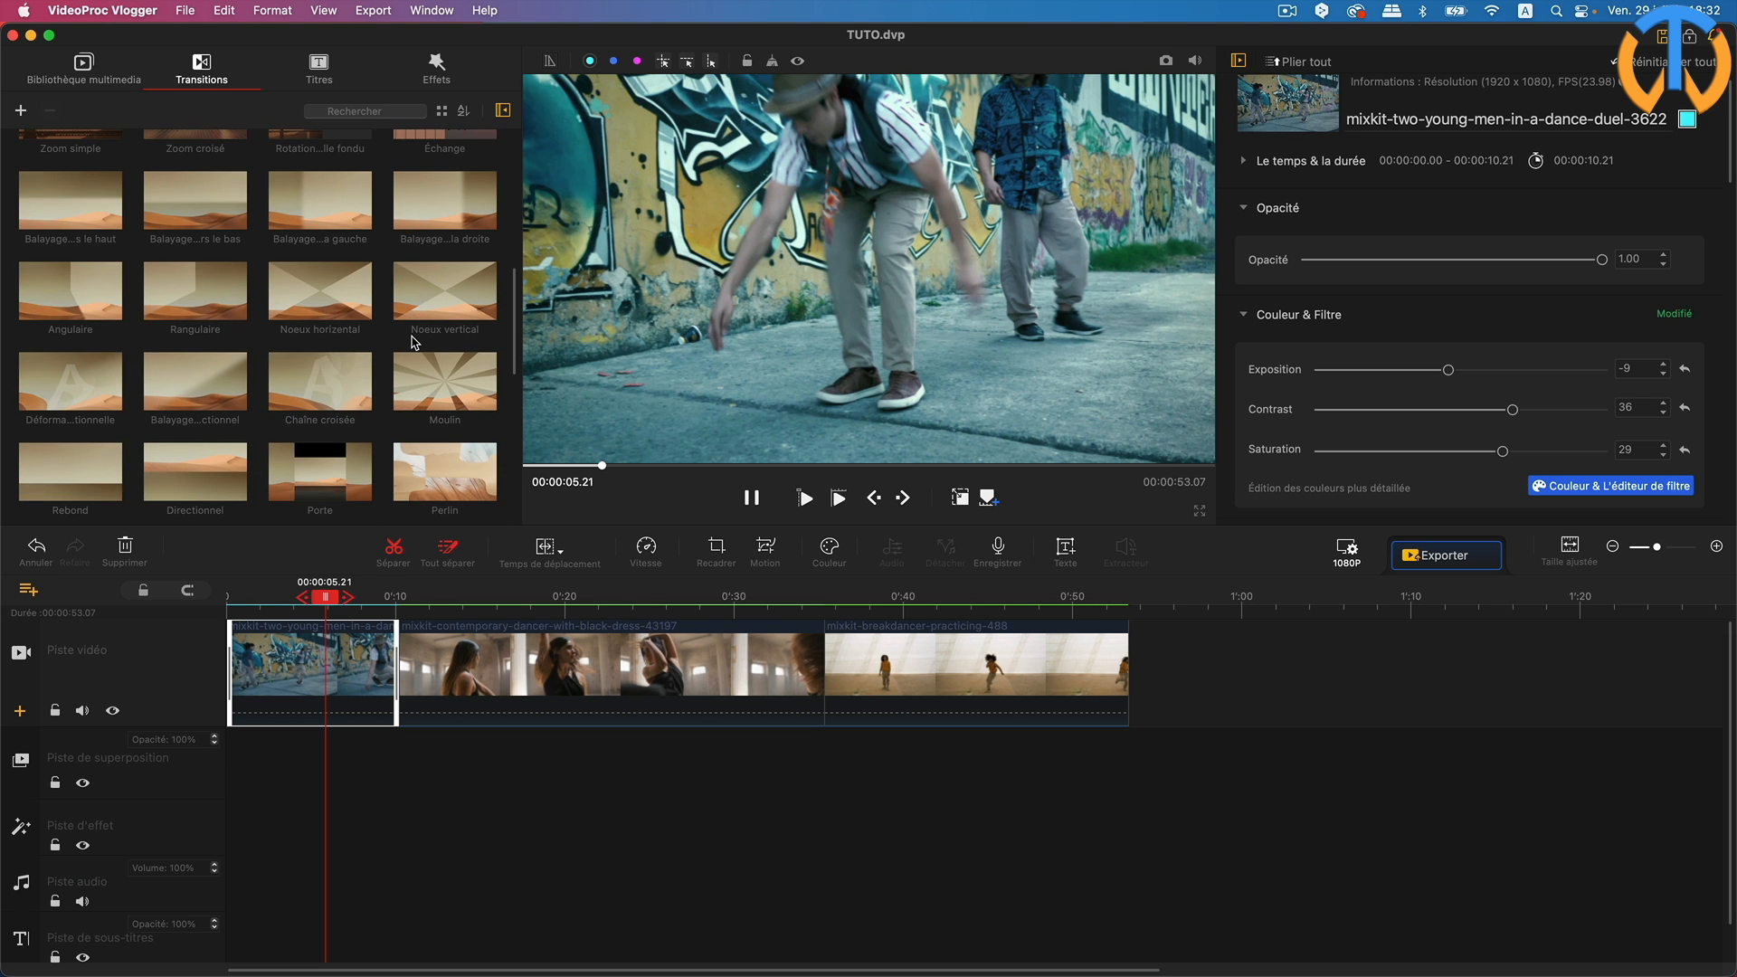
scroll(414, 342, down, 1)
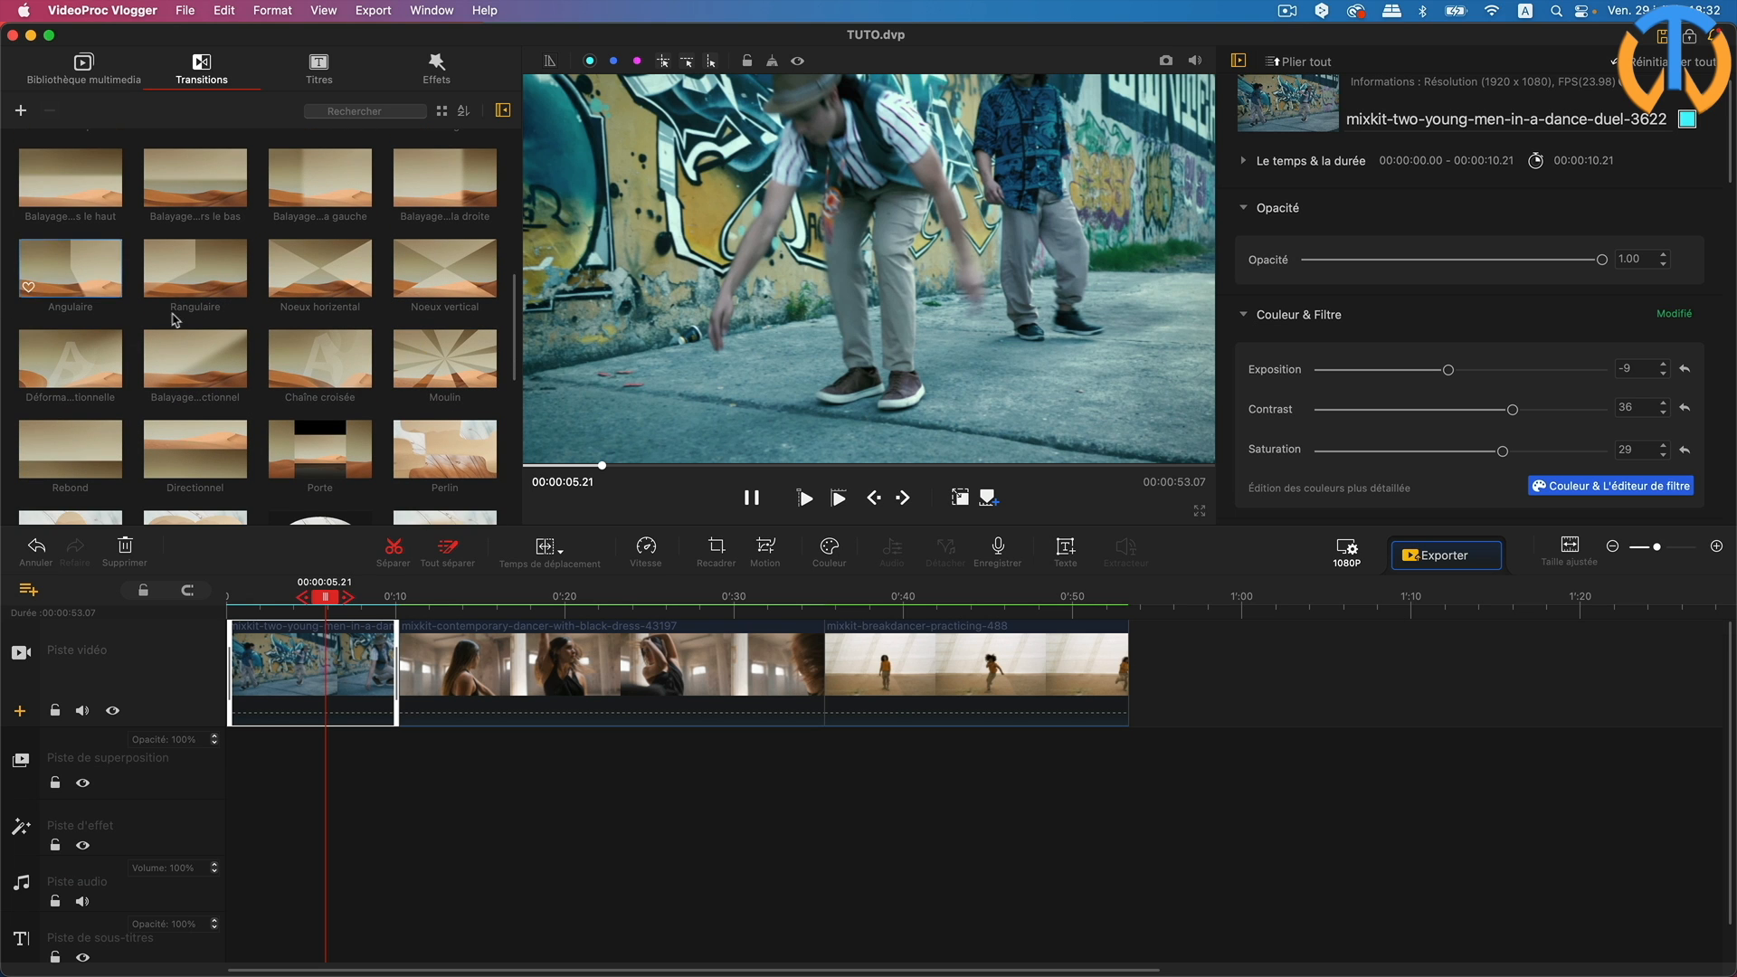
click(435, 359)
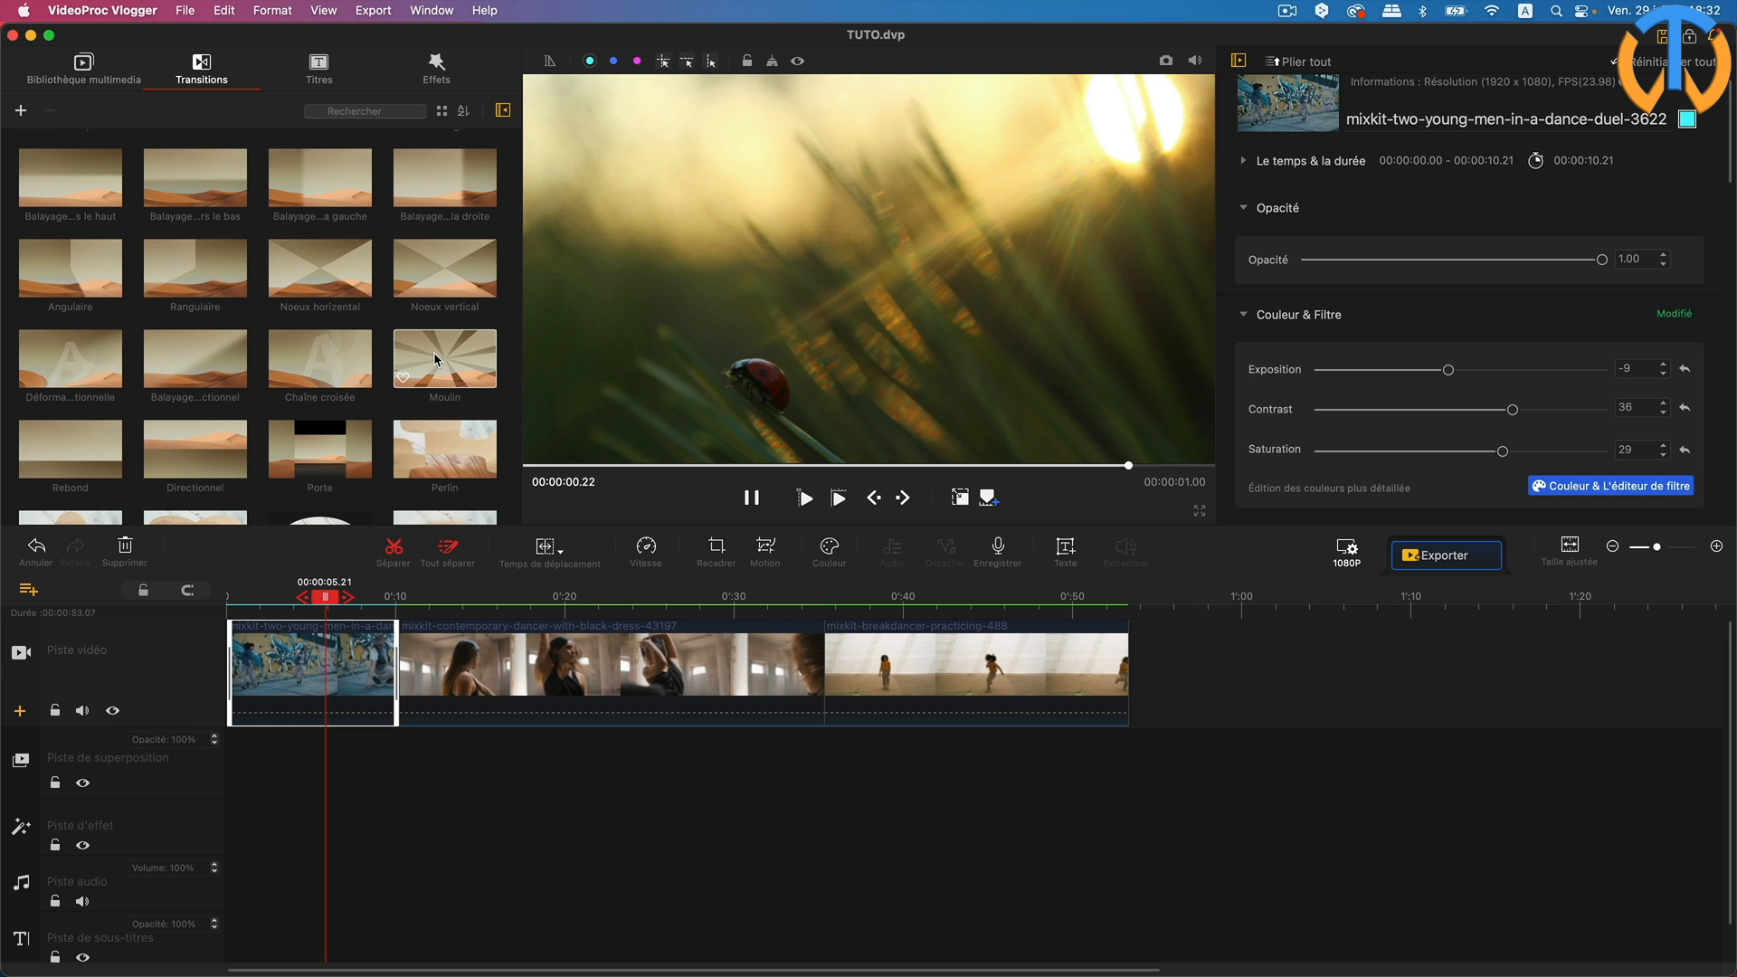
click(325, 457)
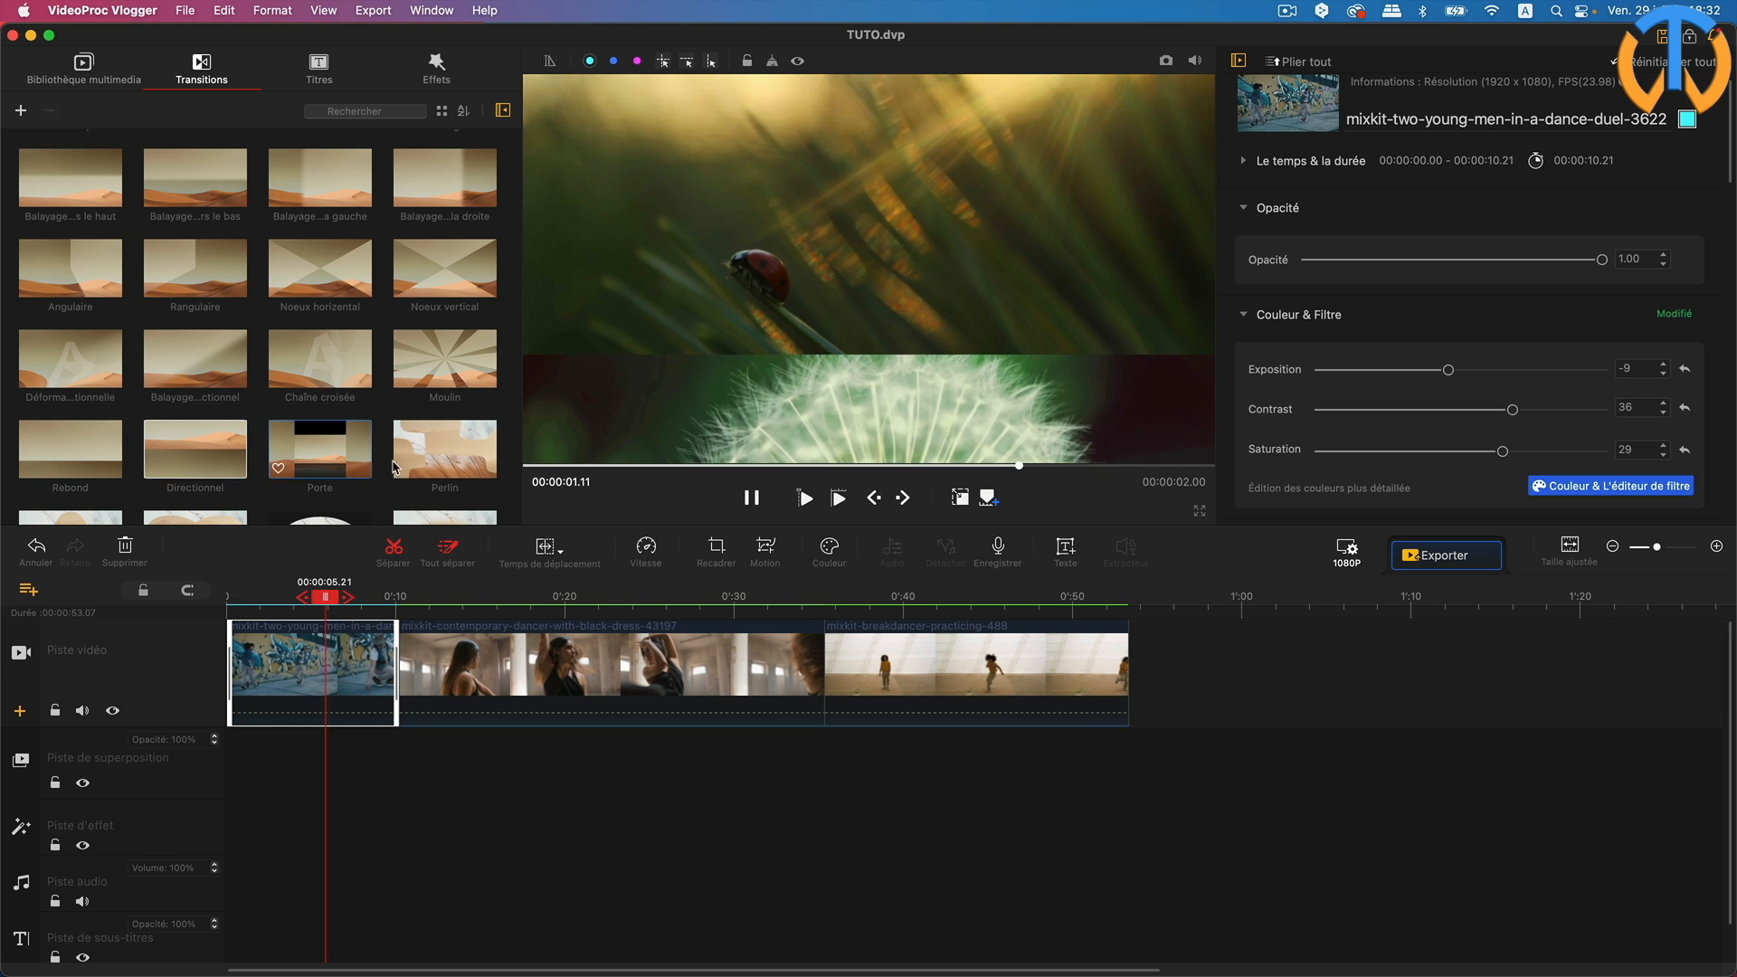
scroll(396, 467, down, 5)
click(237, 332)
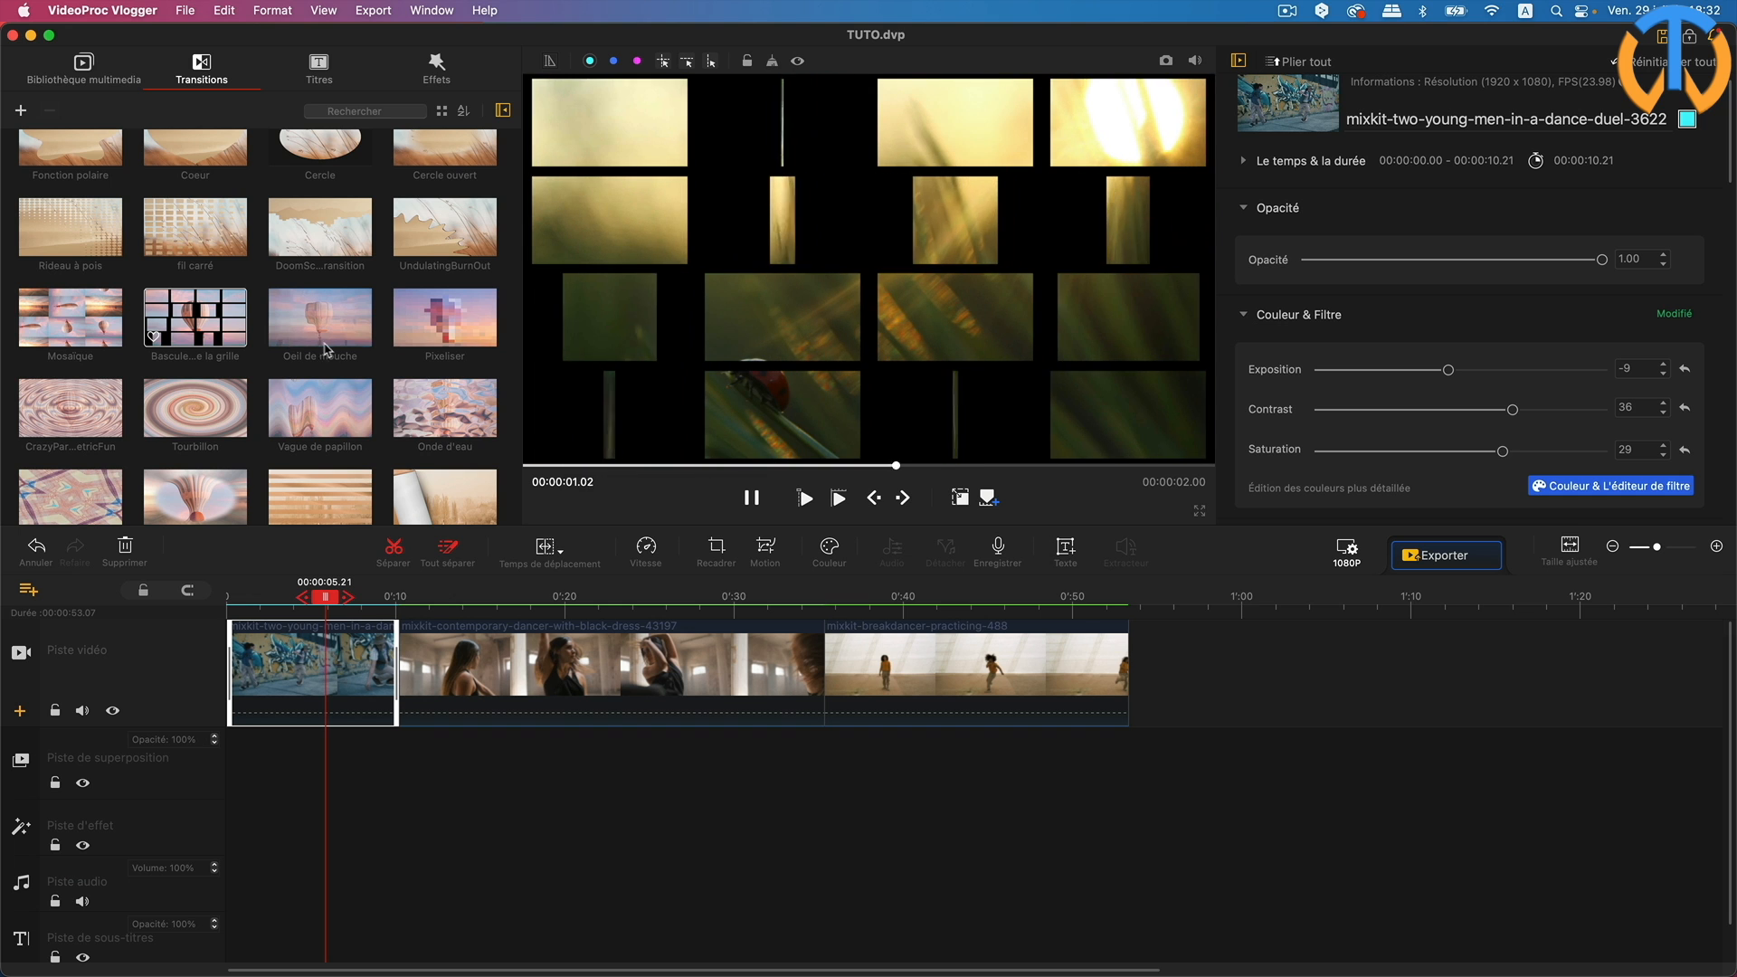
scroll(323, 346, down, 2)
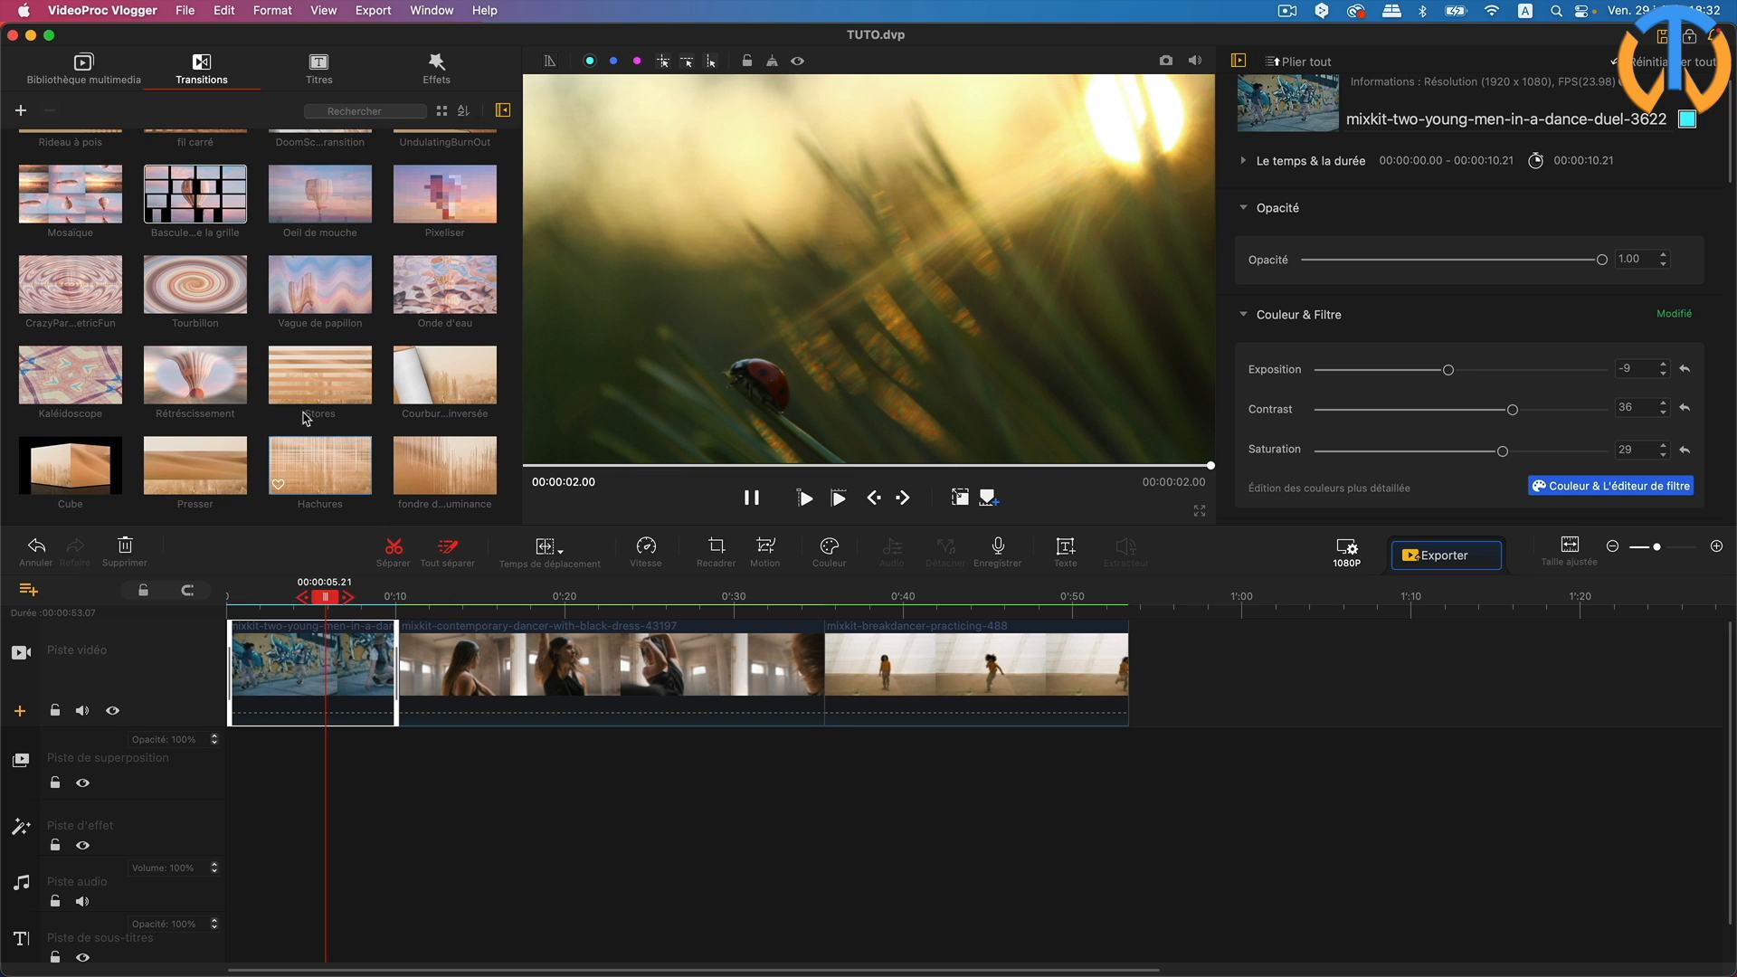
click(217, 387)
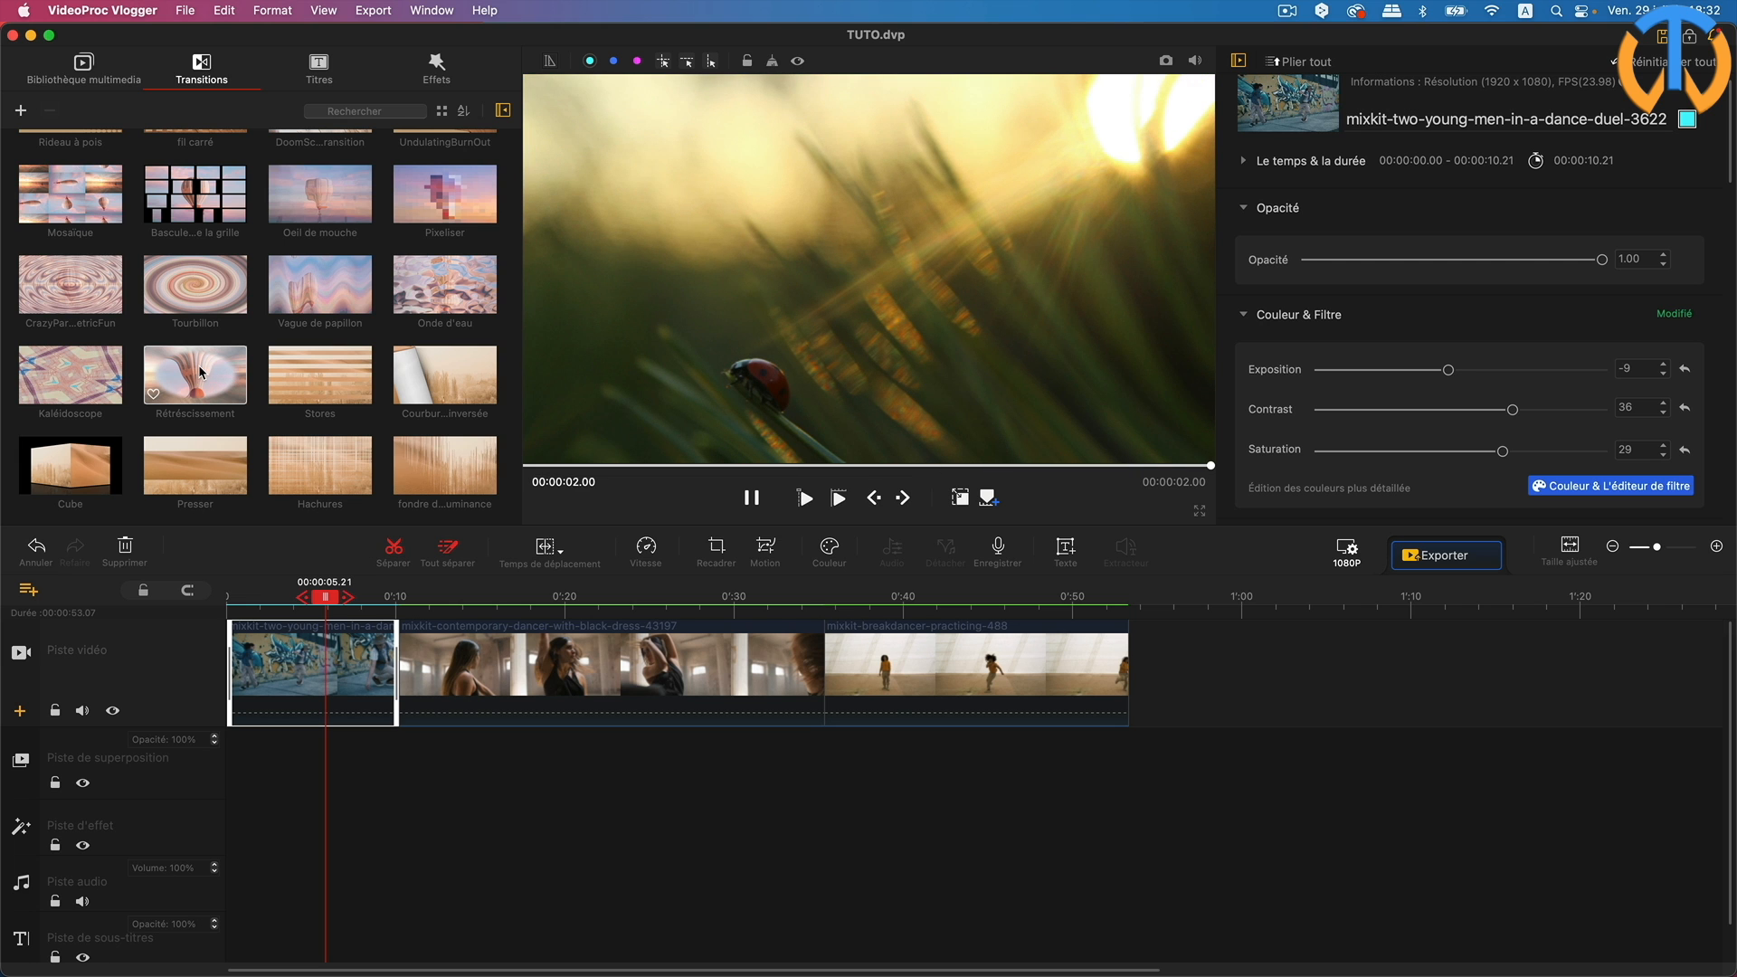
Step: Add the Rétréscissement transition at both cuts between the three timeline clips, and play back the second one
drag(200, 374, 400, 662)
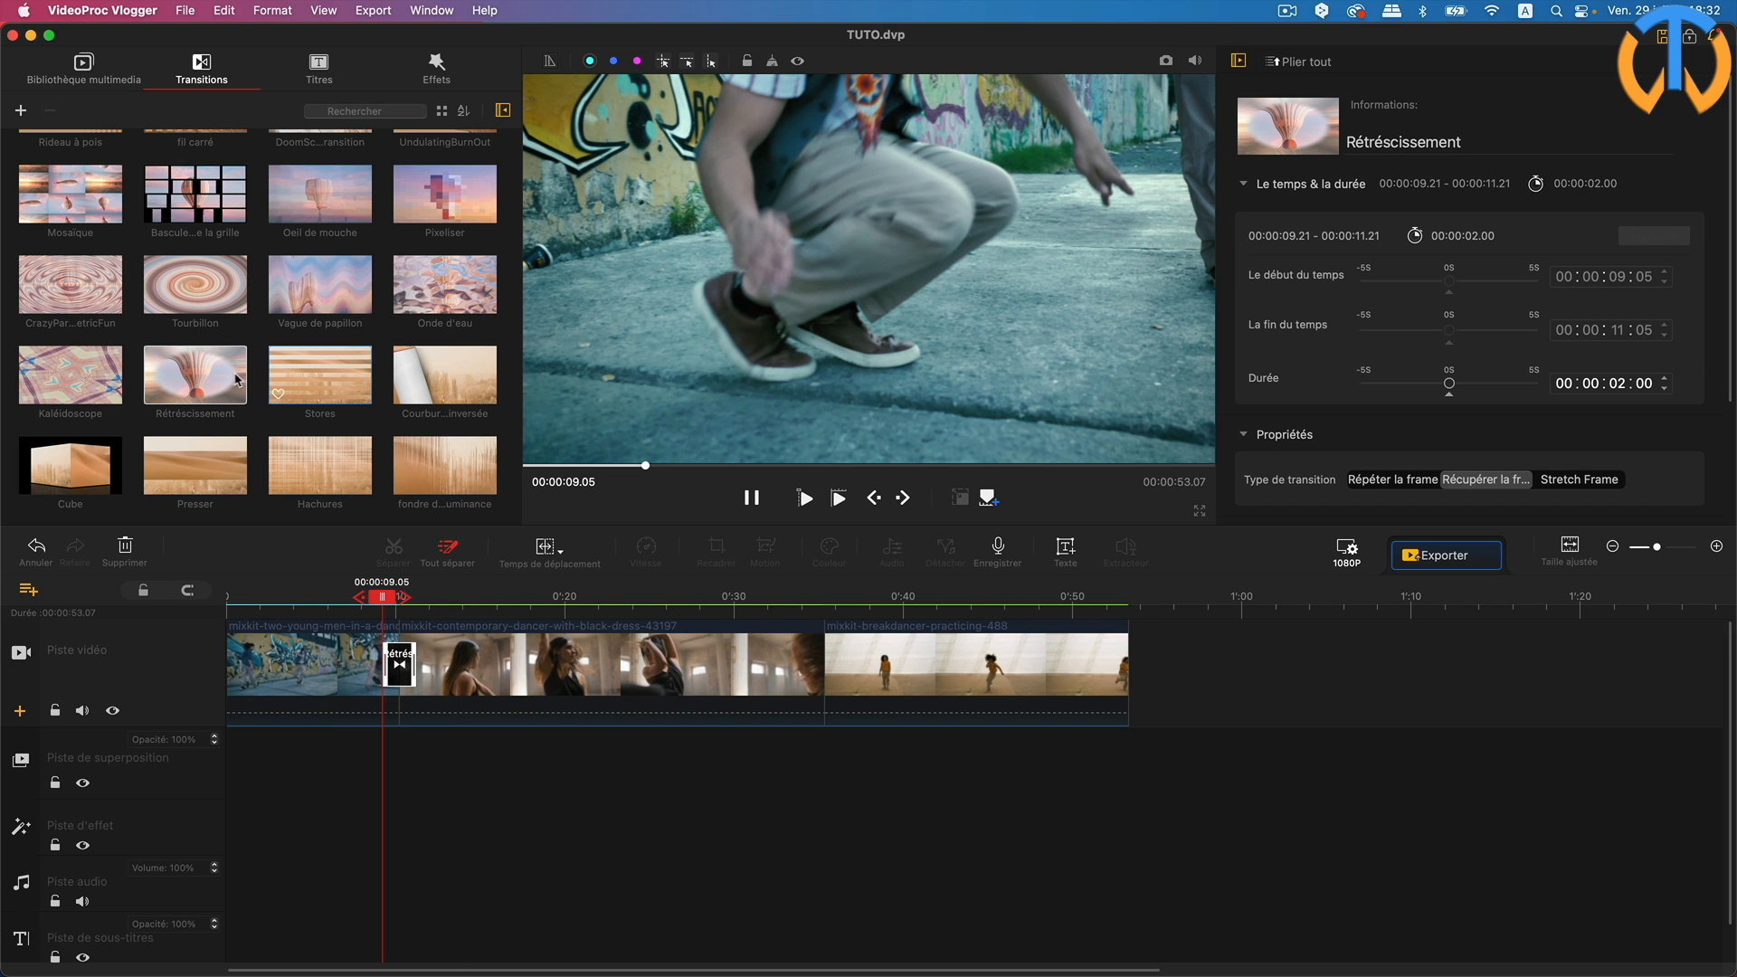
drag(172, 367, 811, 674)
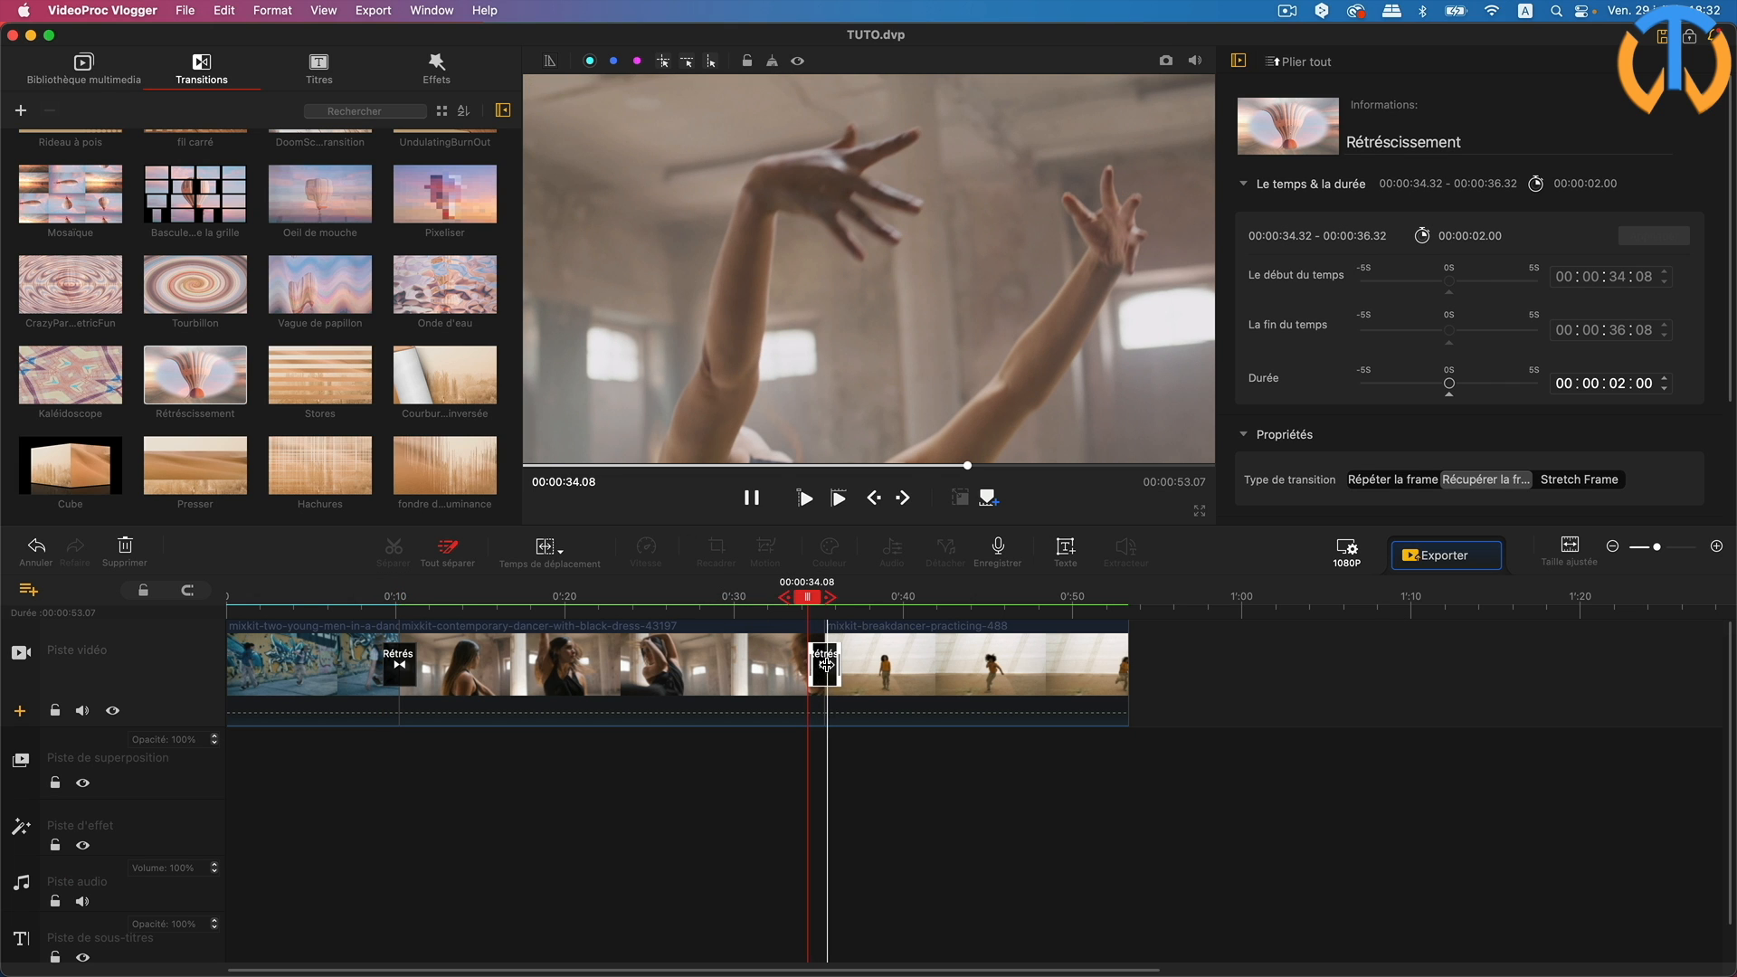
drag(807, 597, 777, 605)
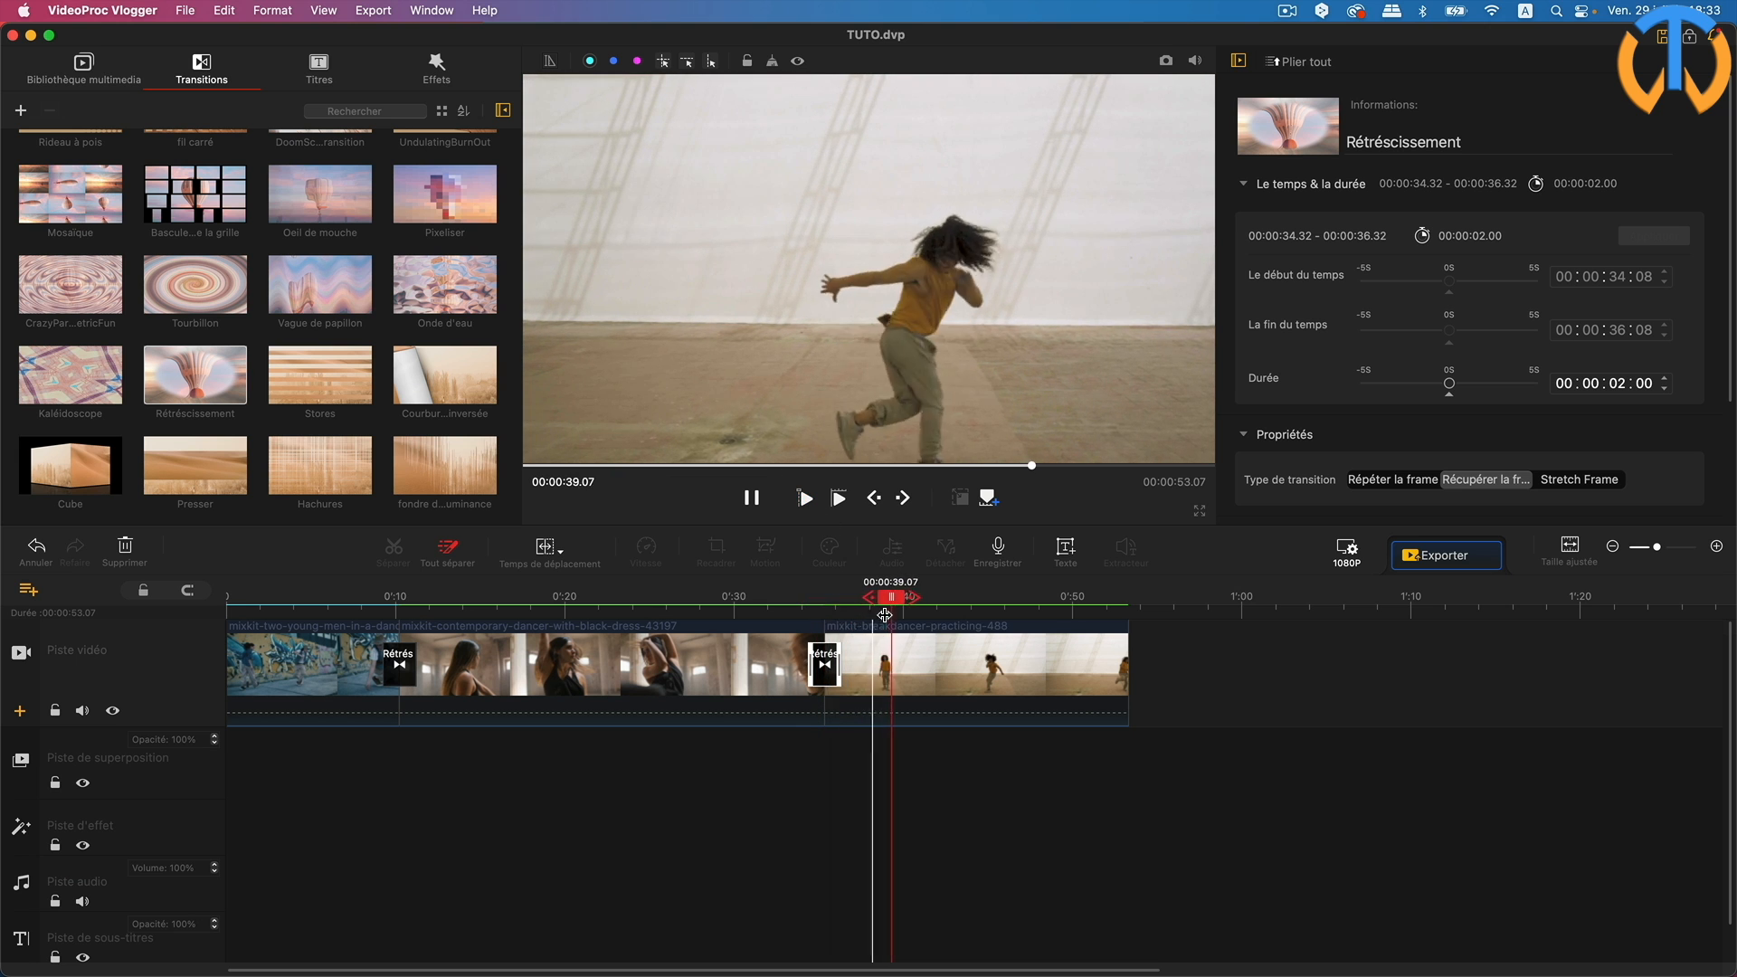
click(754, 501)
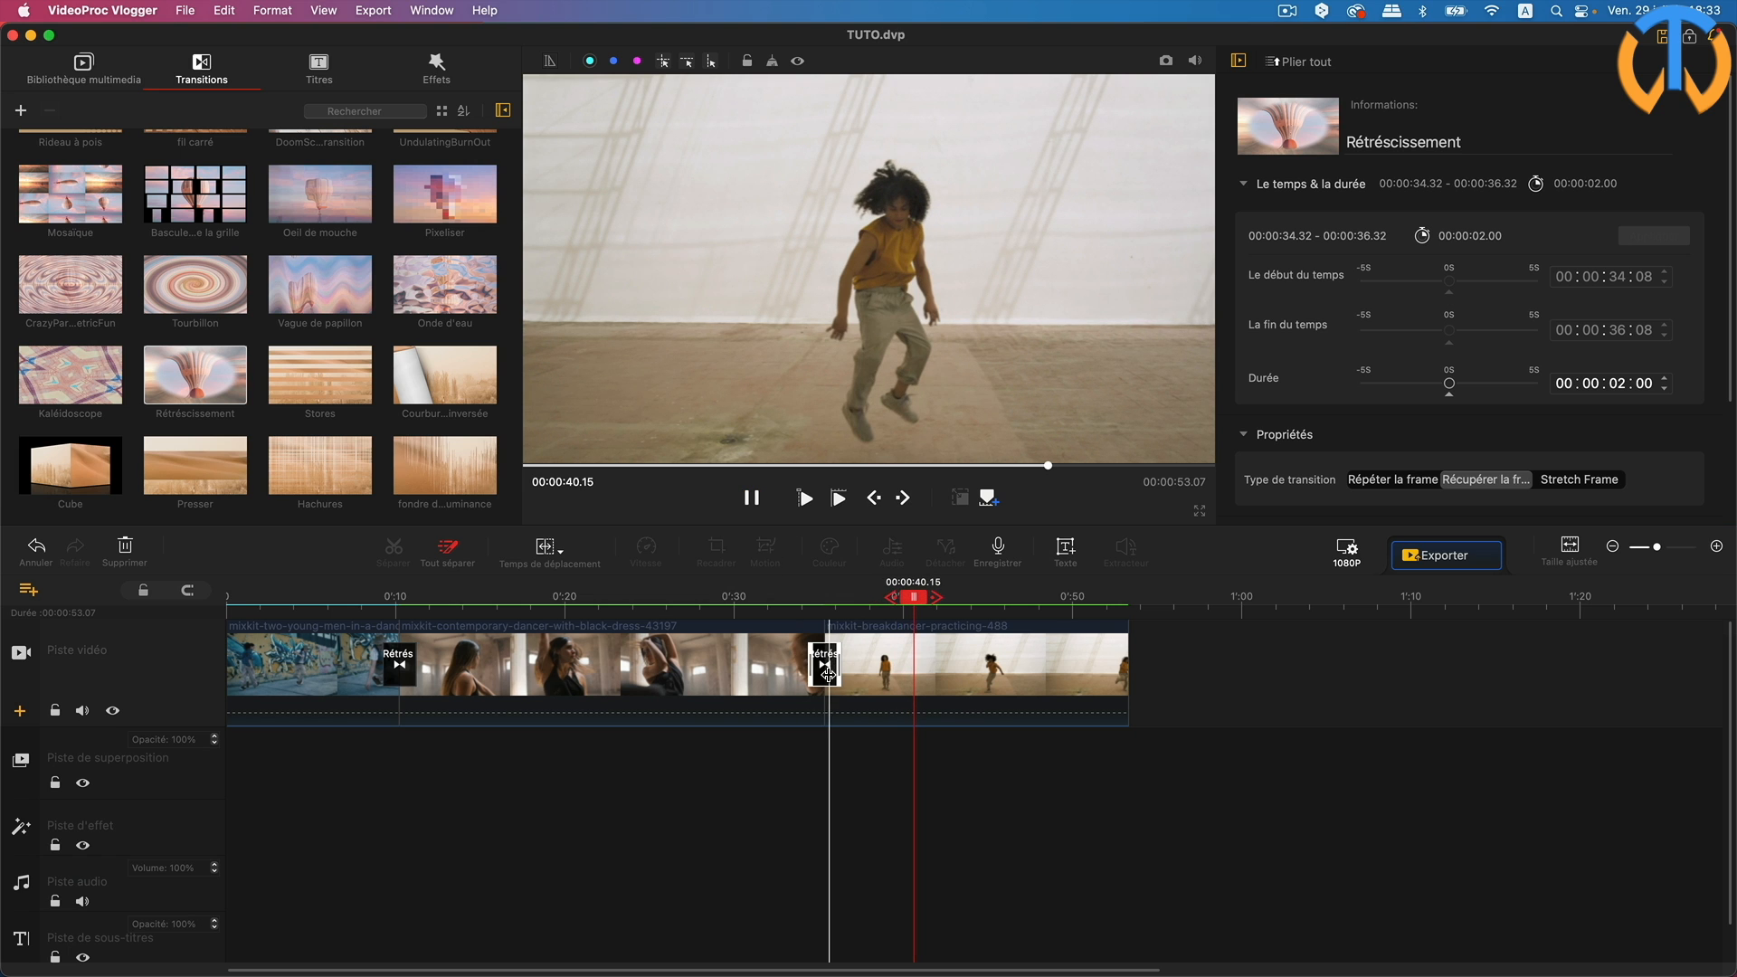
Step: Select the transition before the breakdancer clip and examine its duration, transition type and batch-add options
click(996, 674)
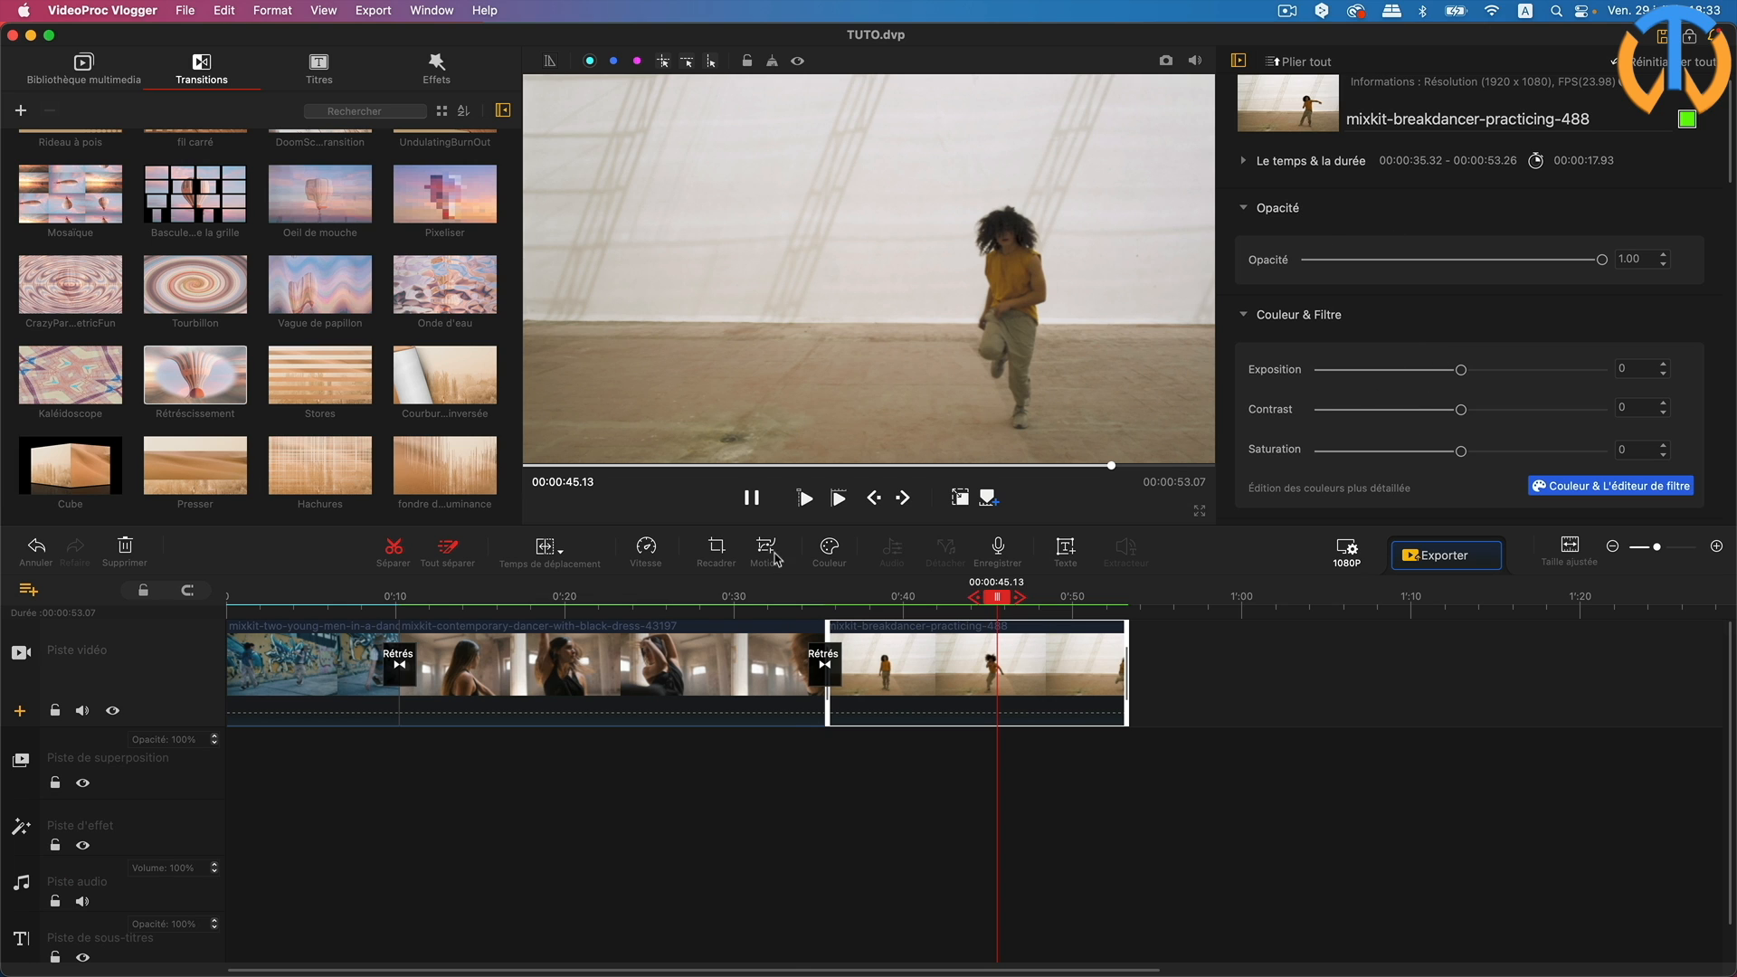
click(823, 672)
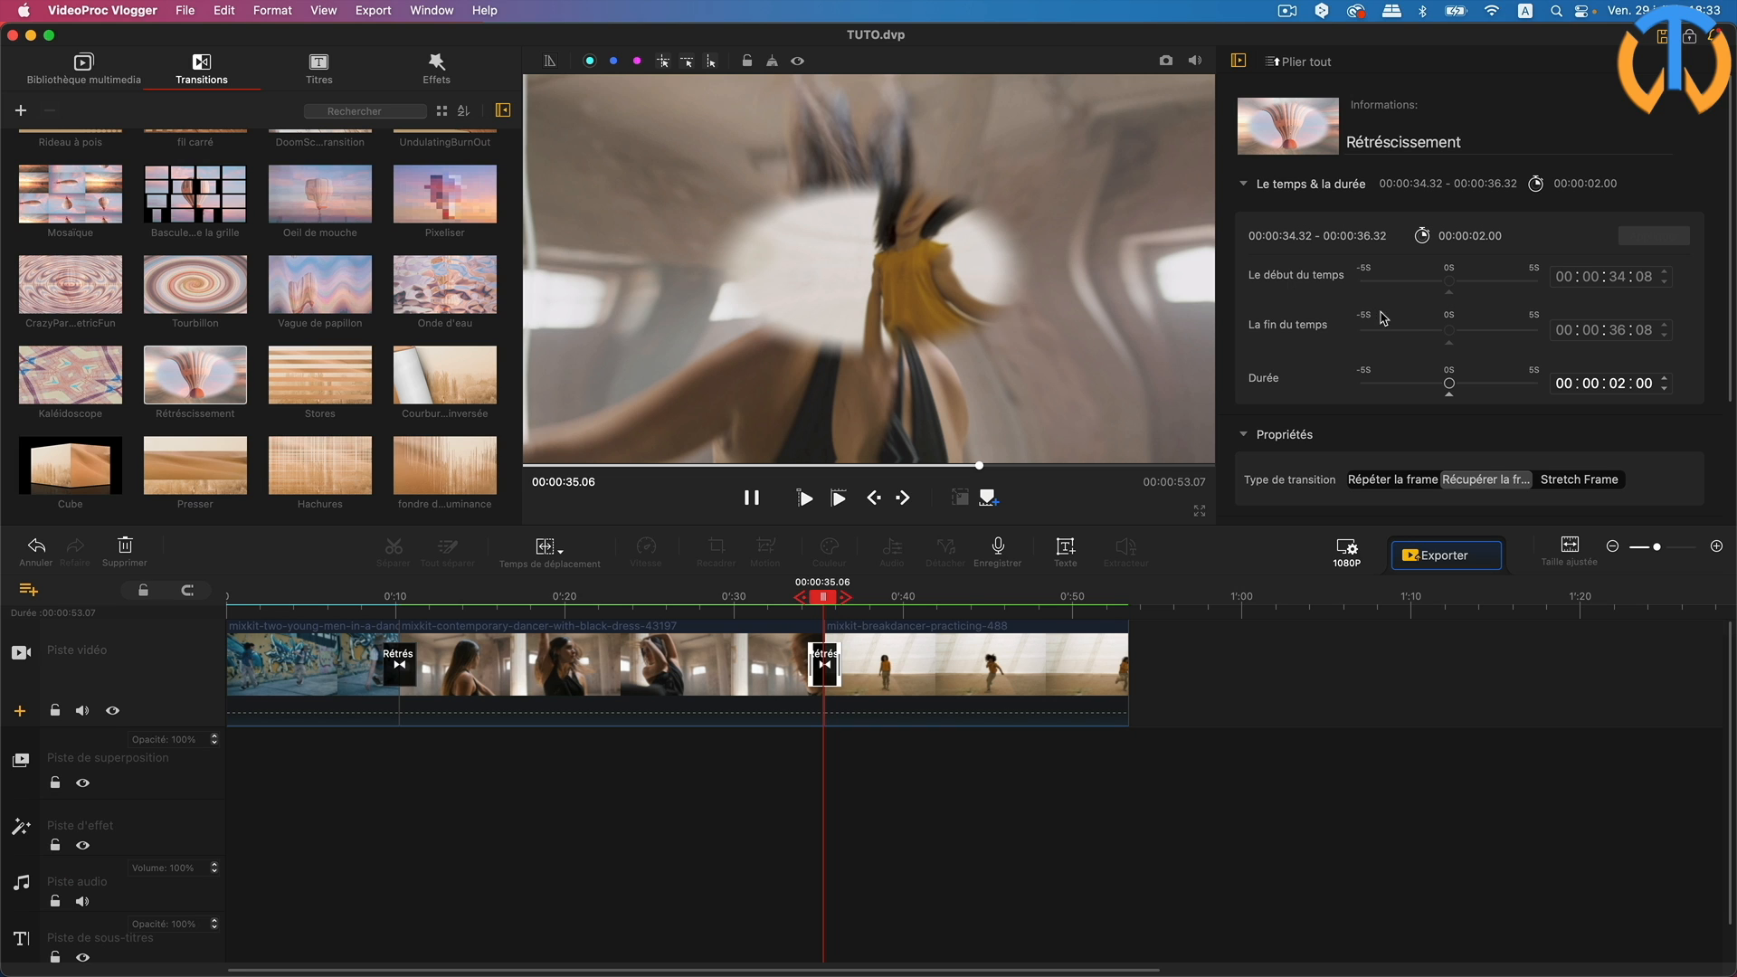
scroll(1382, 316, down, 3)
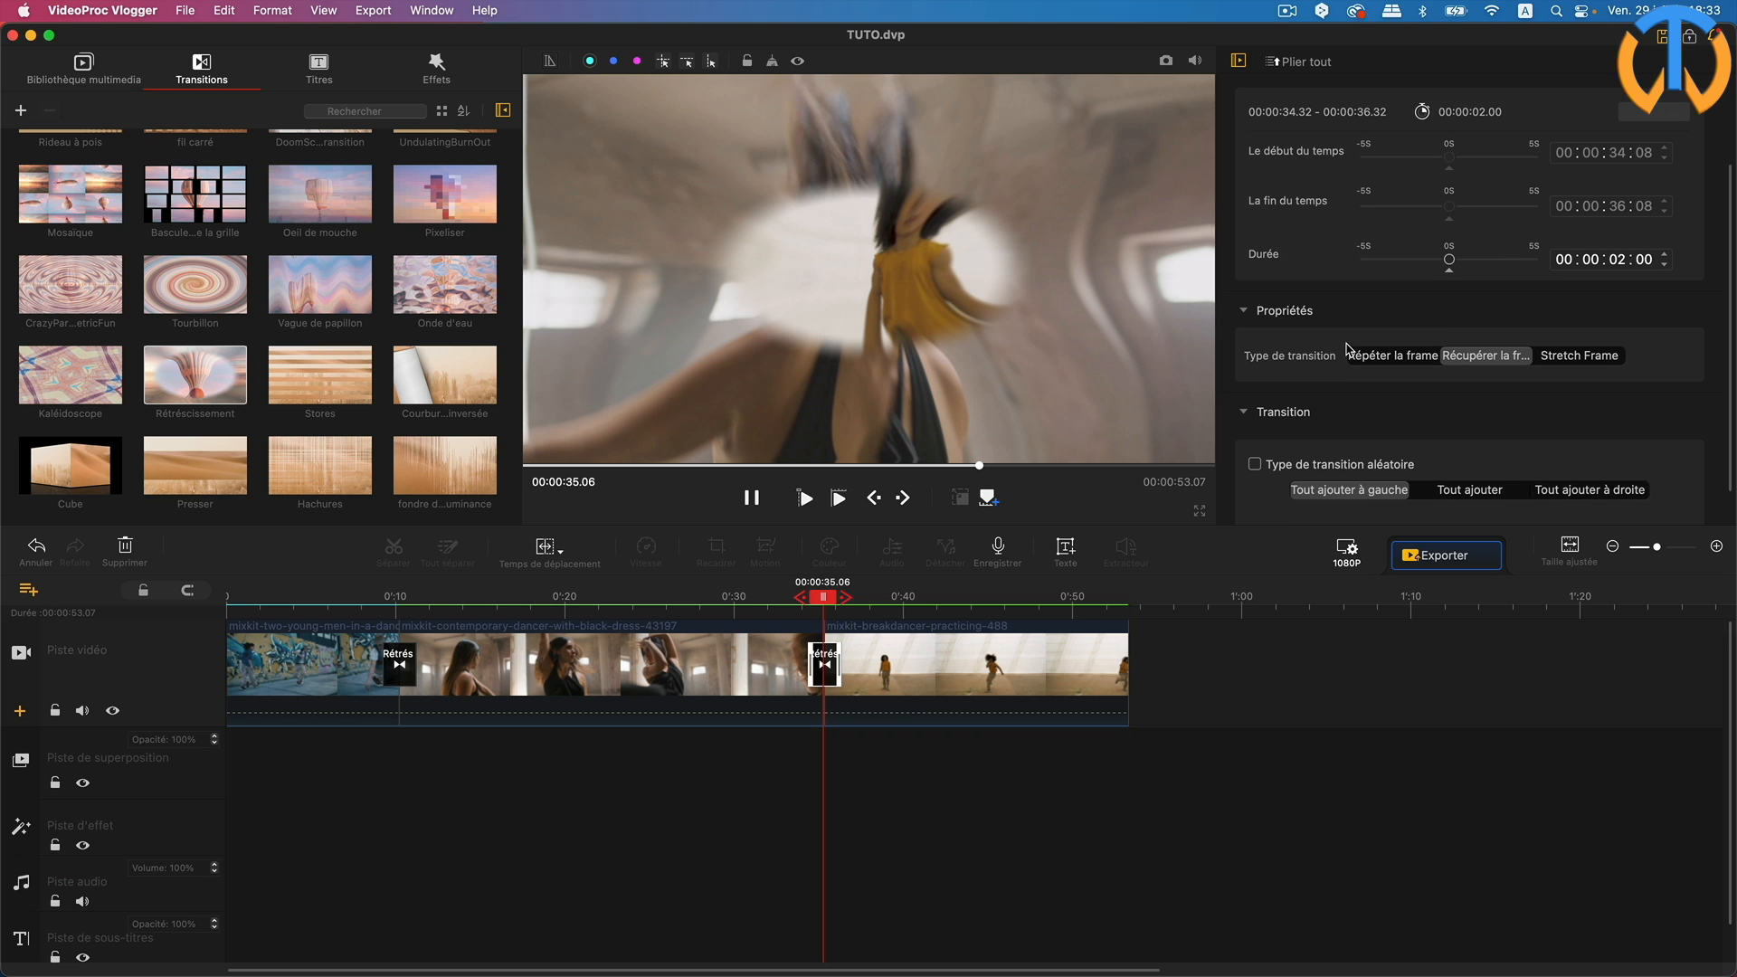
scroll(1348, 349, down, 2)
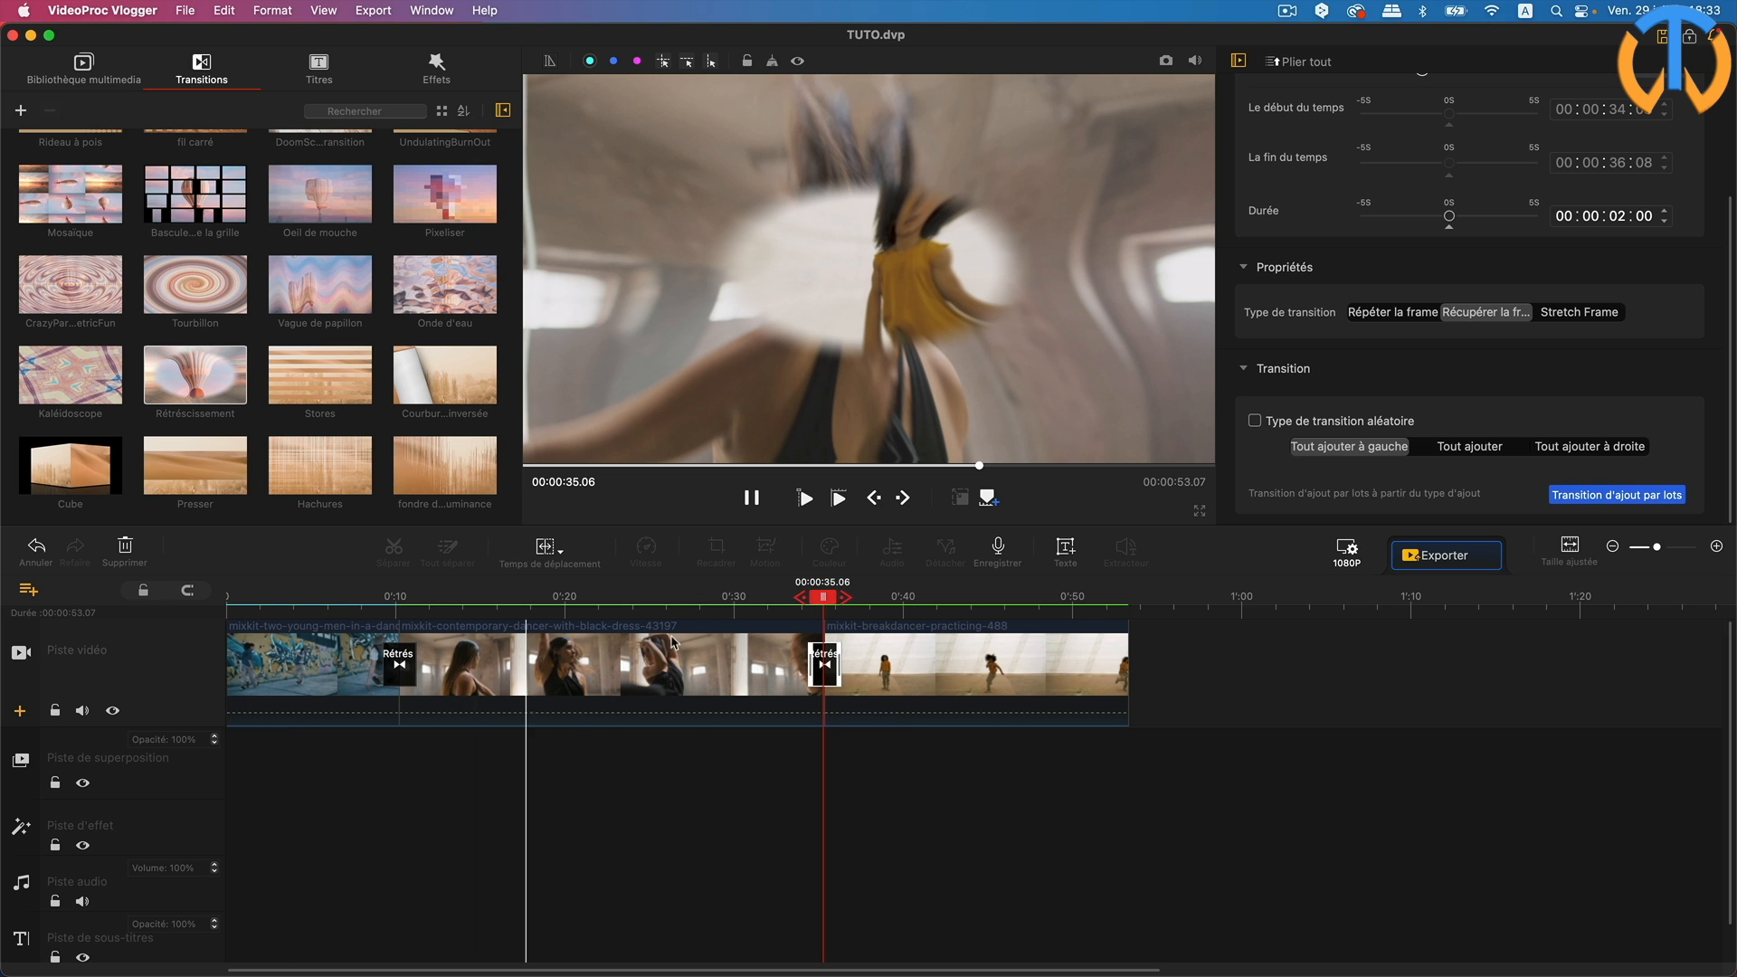
Step: Browse the credit, subtitle and title designs in the titles library and preview Titre 3 and Titre 4
drag(824, 588, 345, 612)
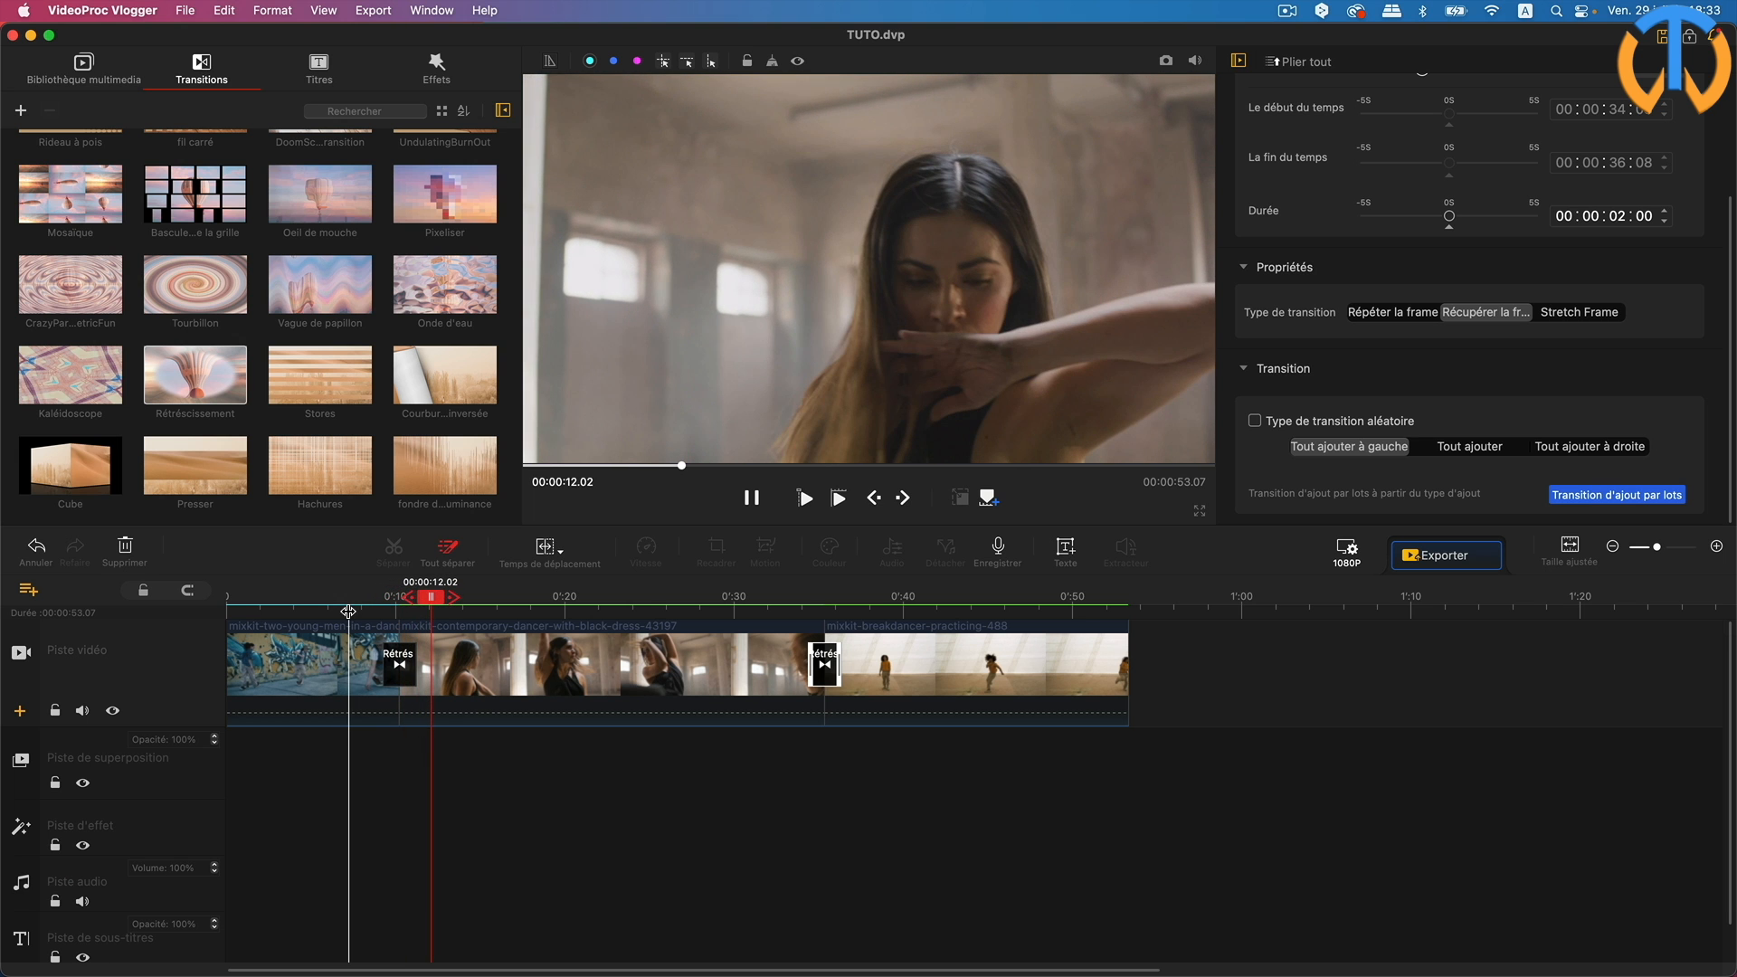
click(84, 65)
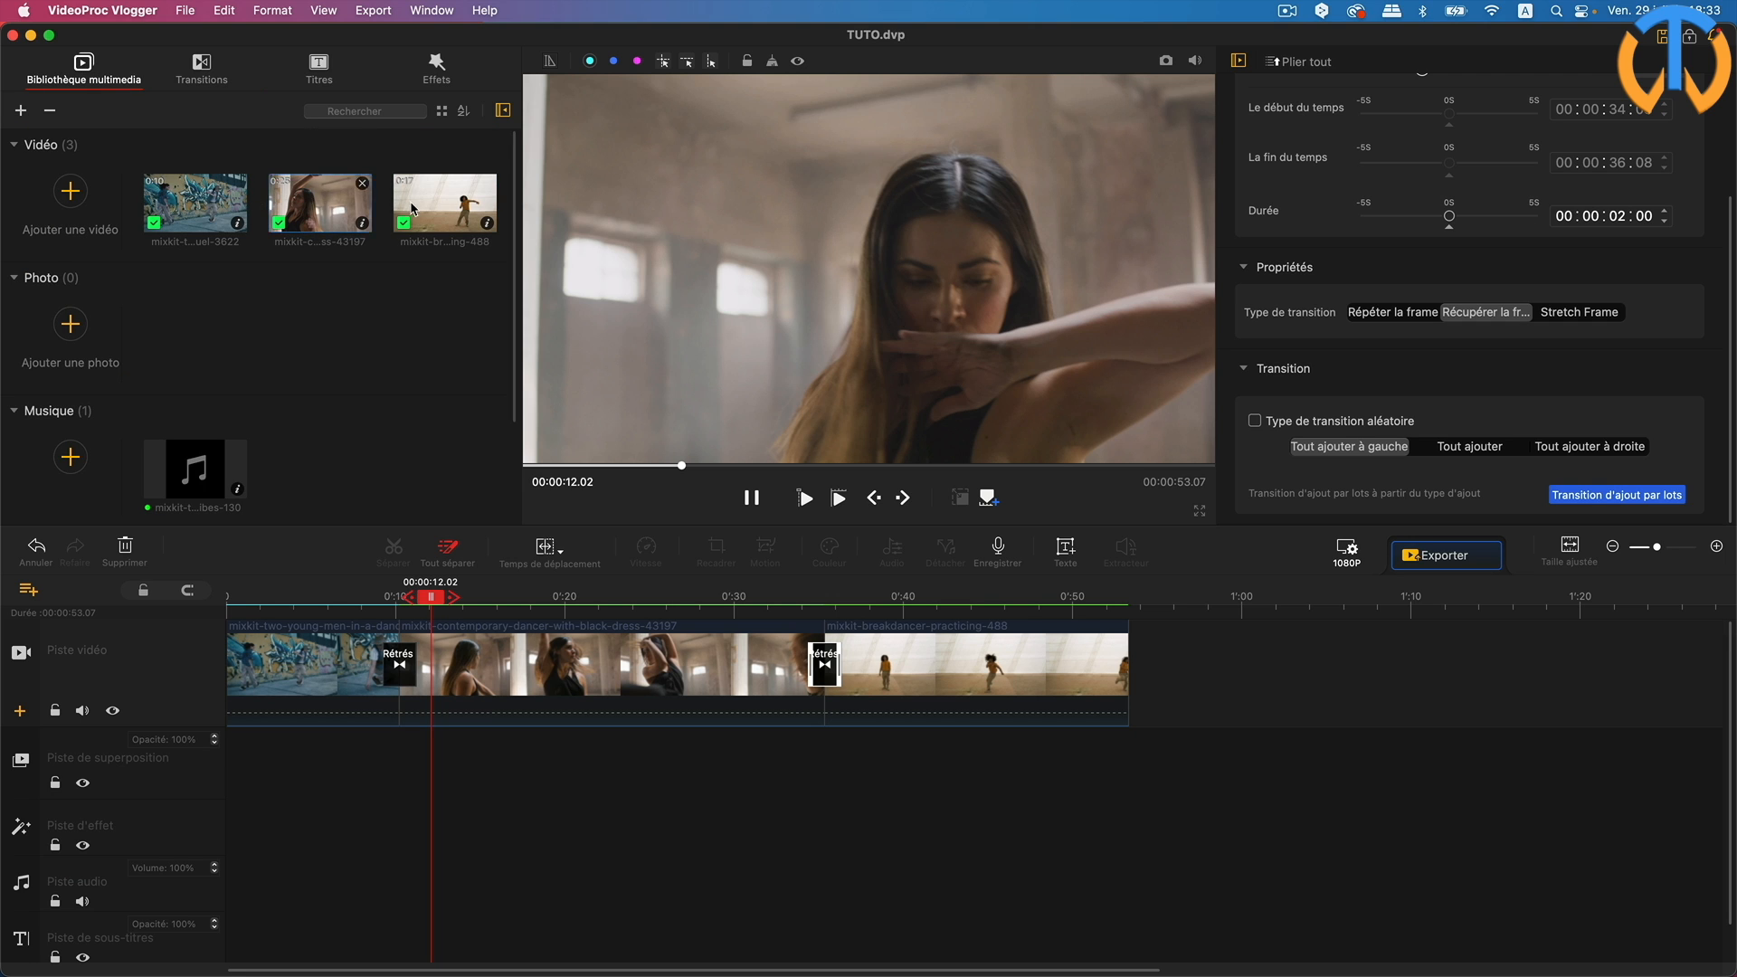
click(201, 67)
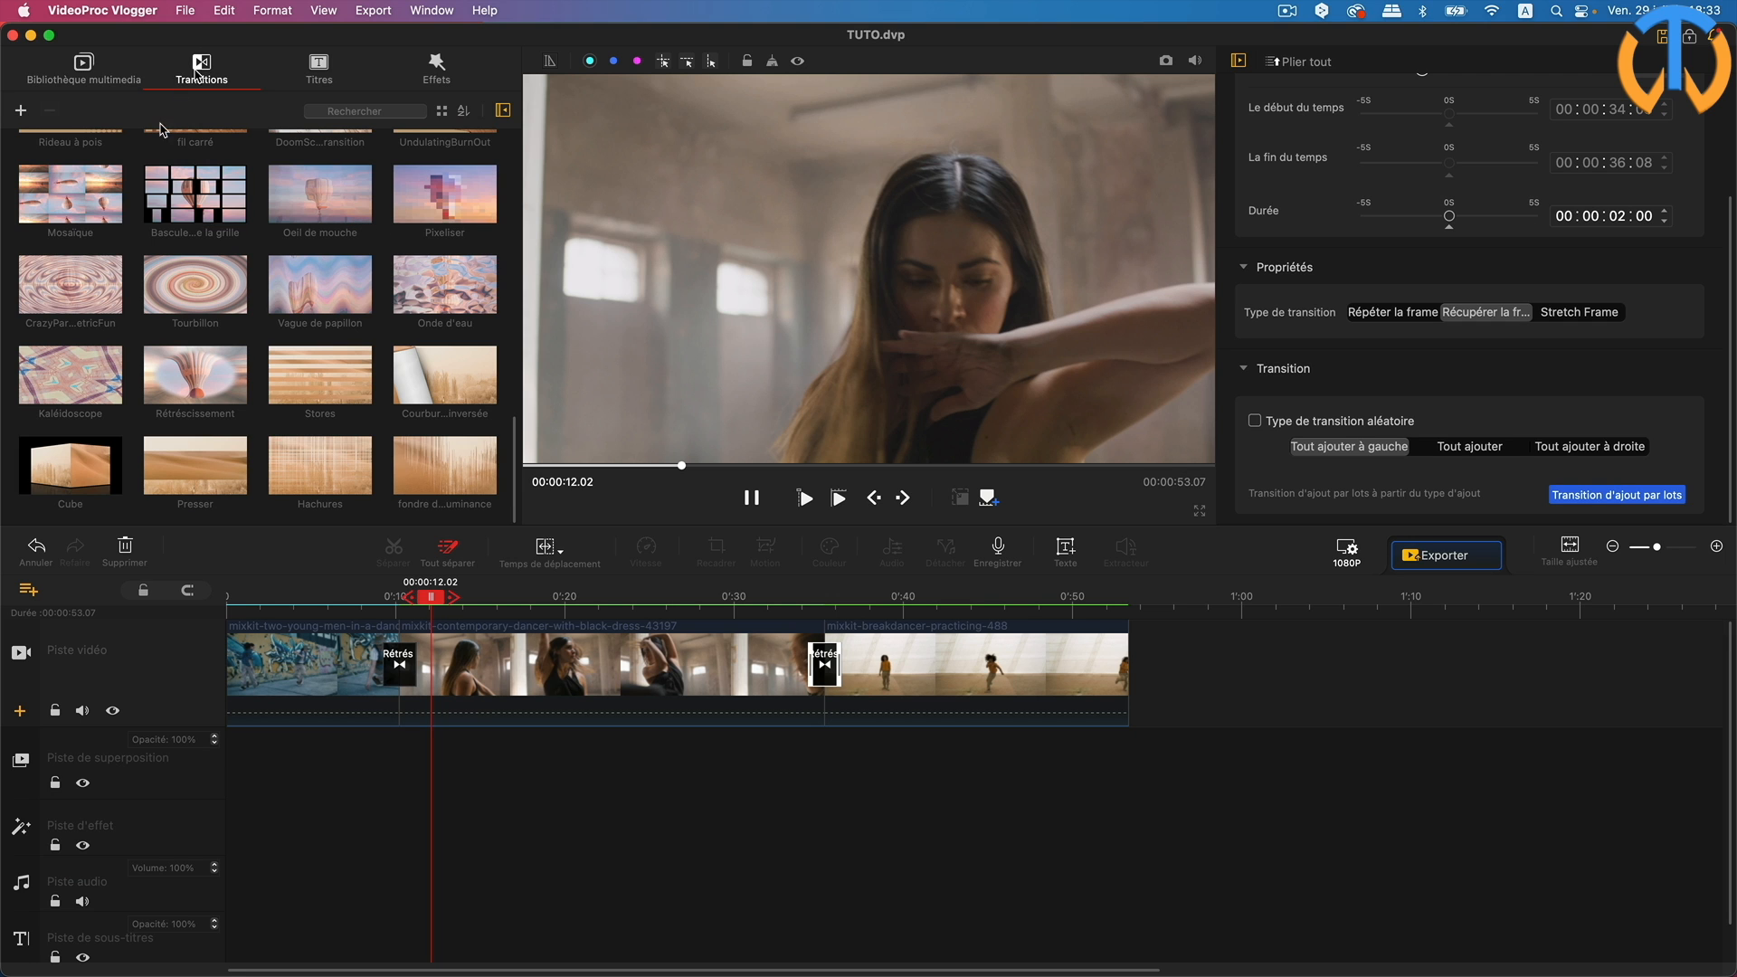
click(315, 70)
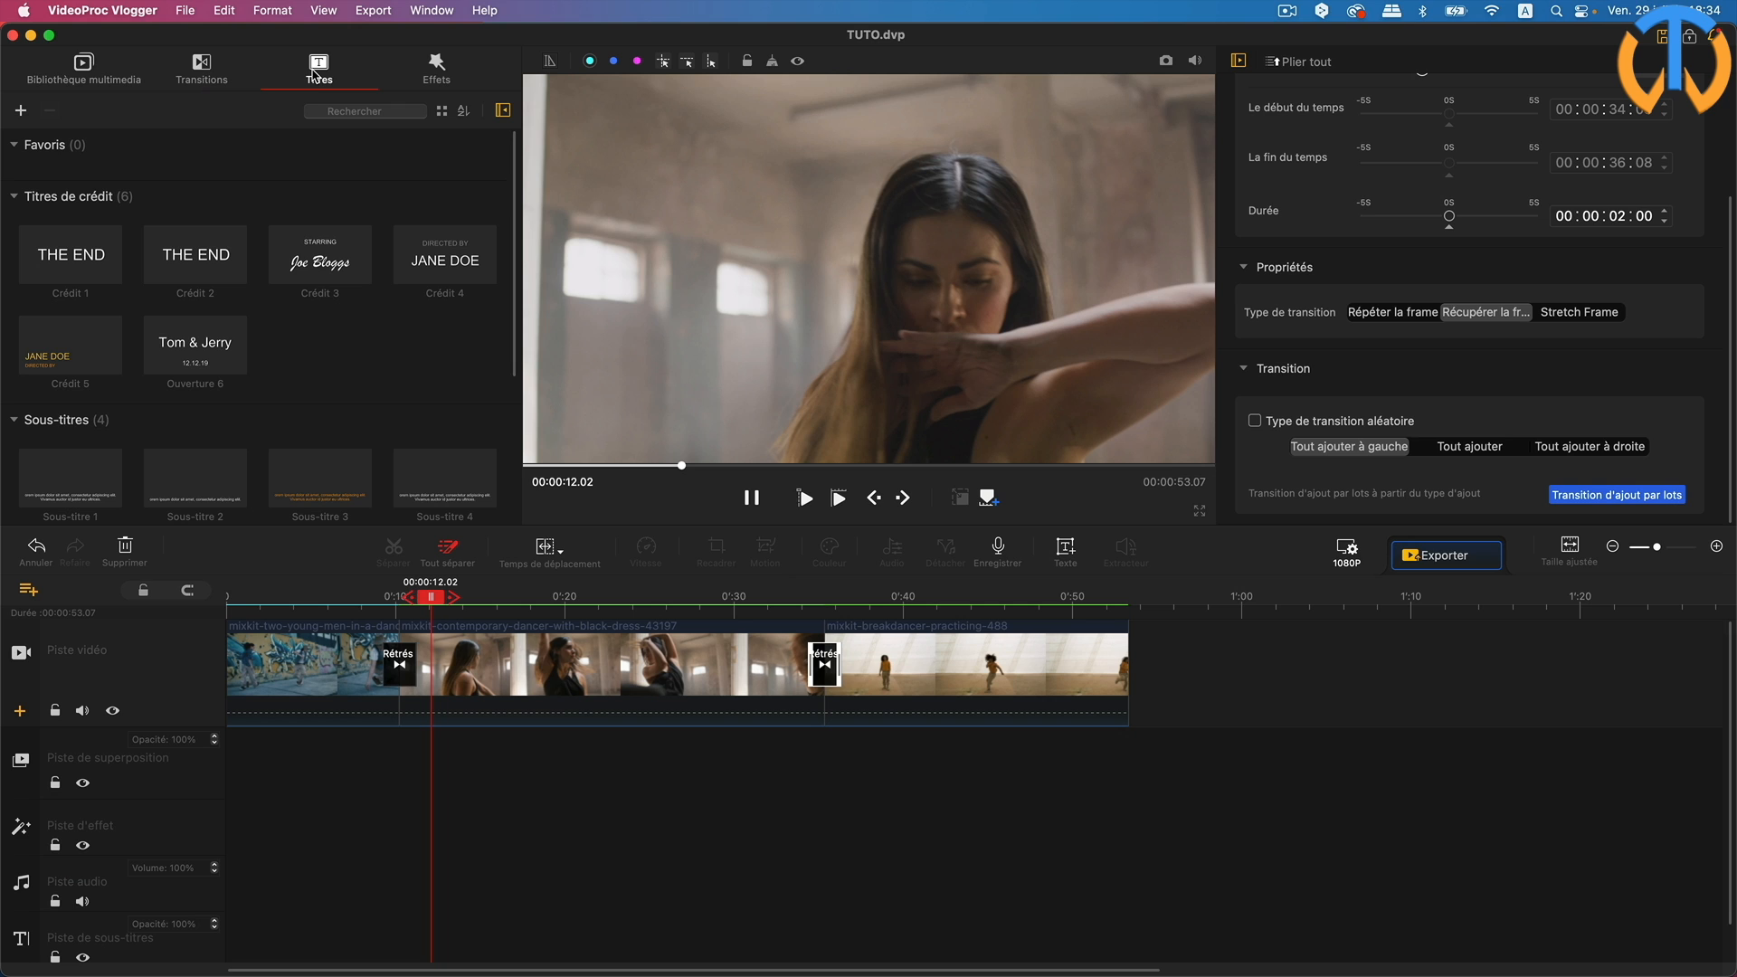
scroll(321, 271, down, 4)
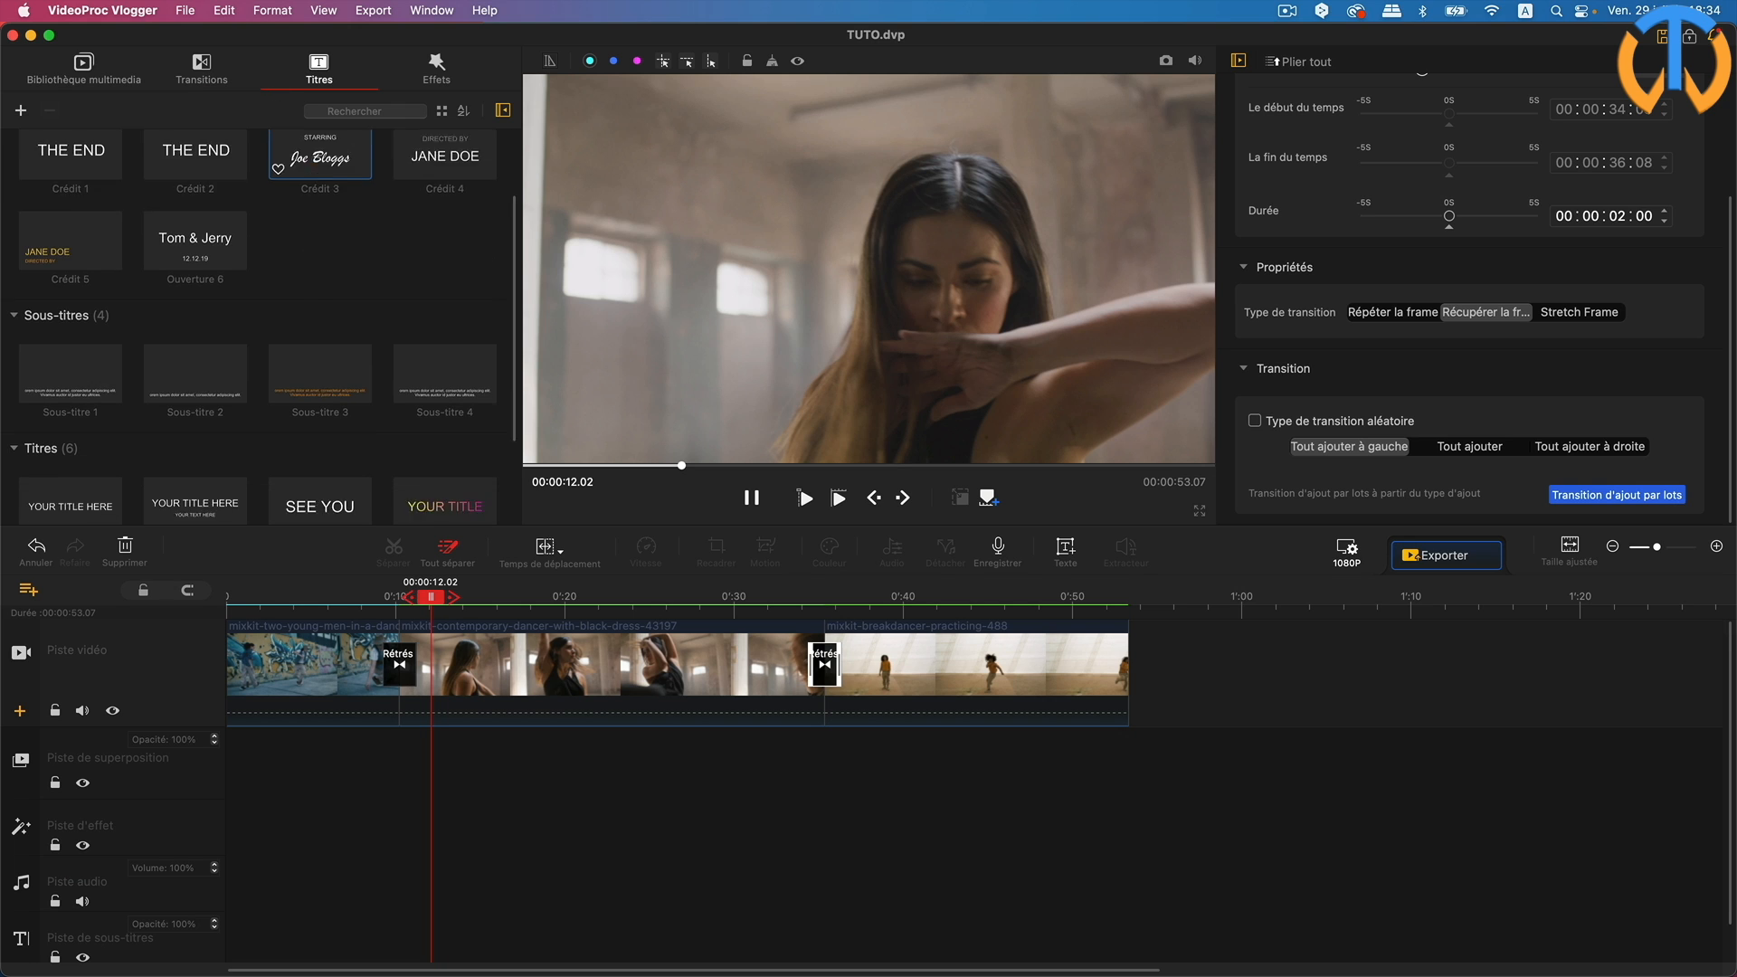
scroll(324, 303, down, 1)
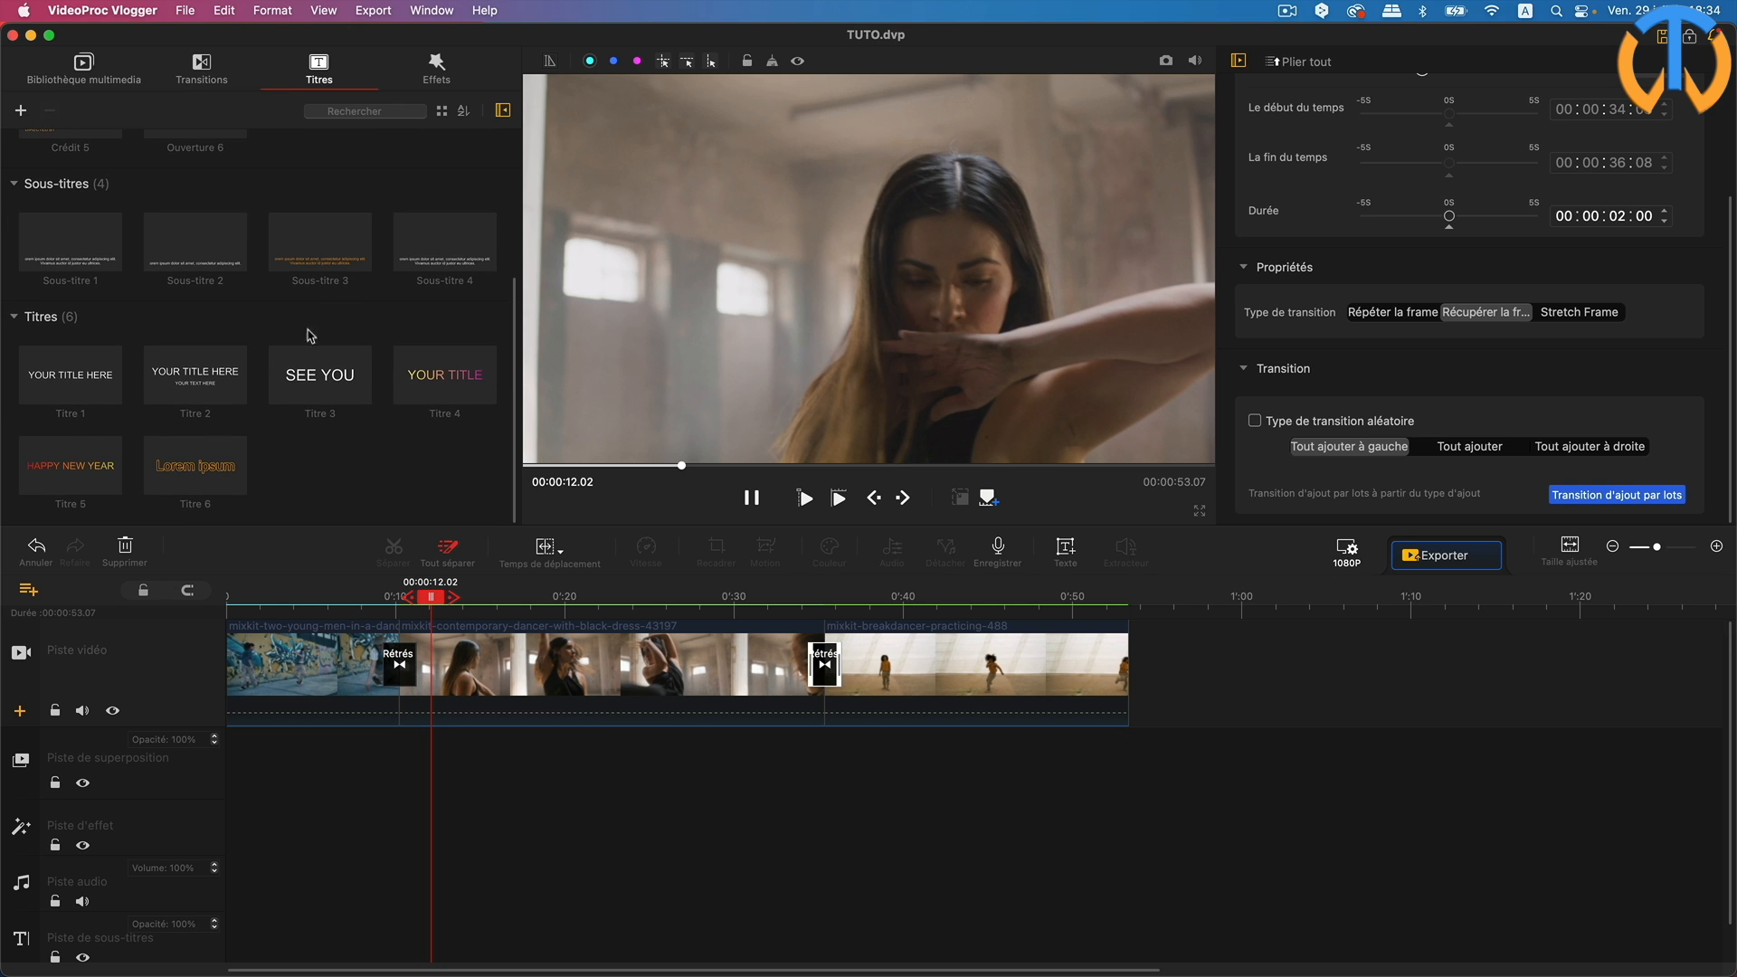
click(319, 374)
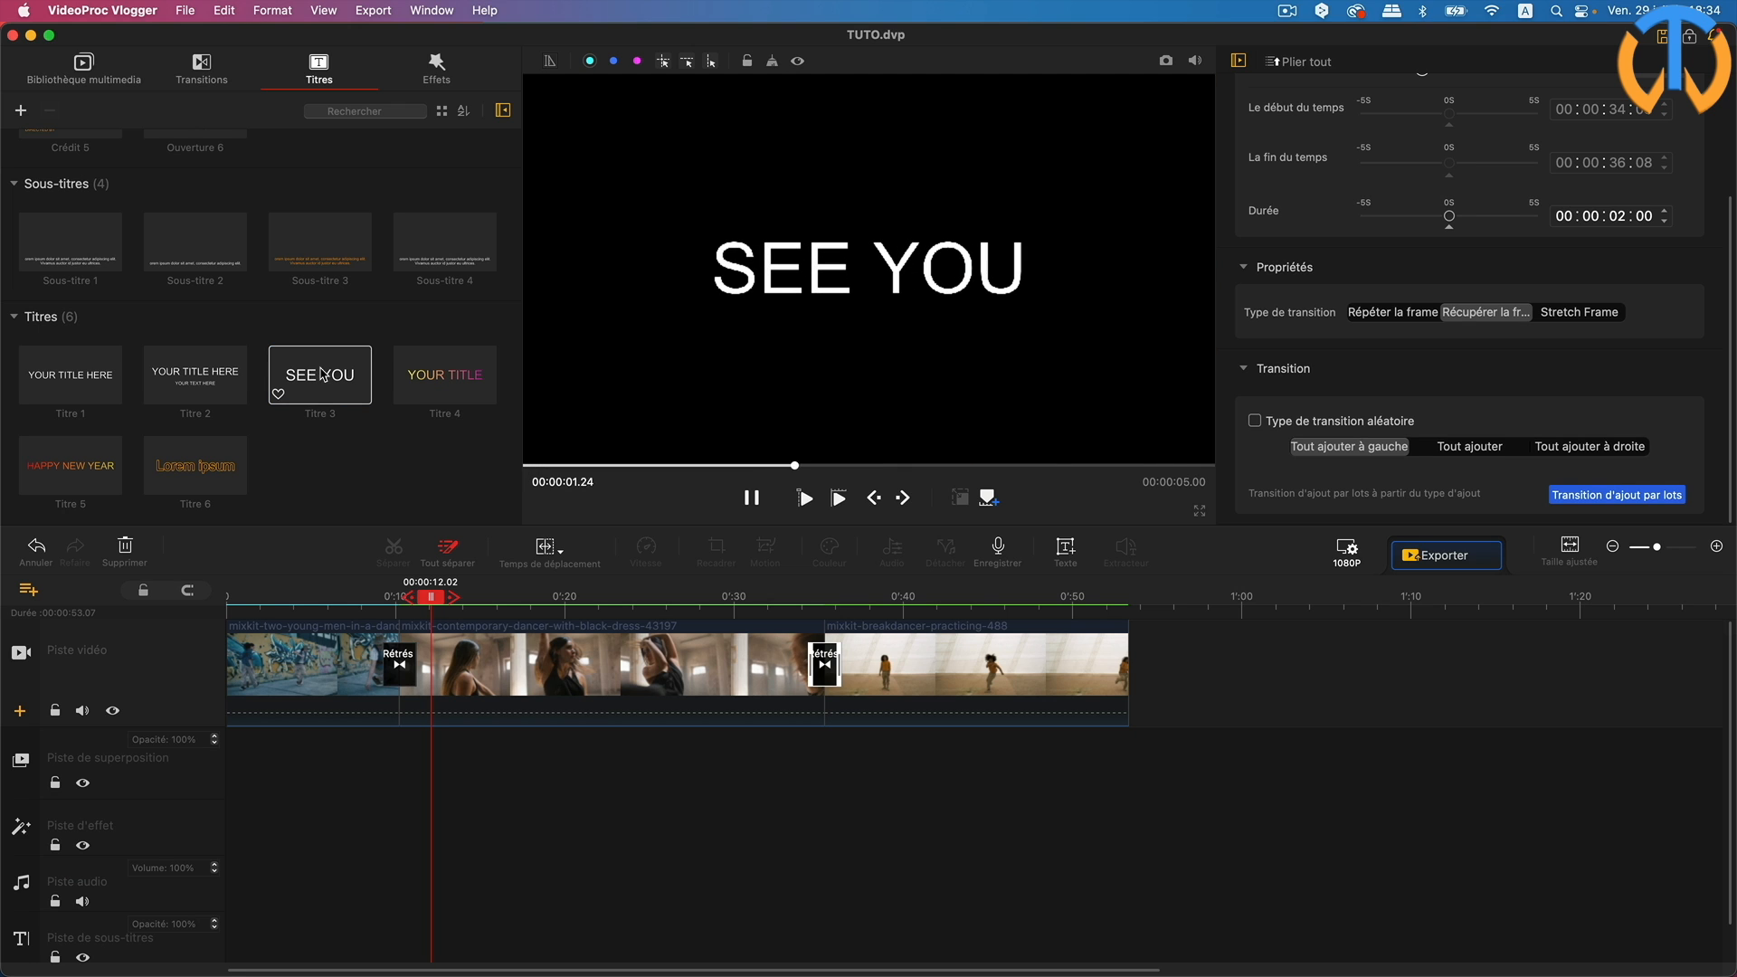
click(466, 381)
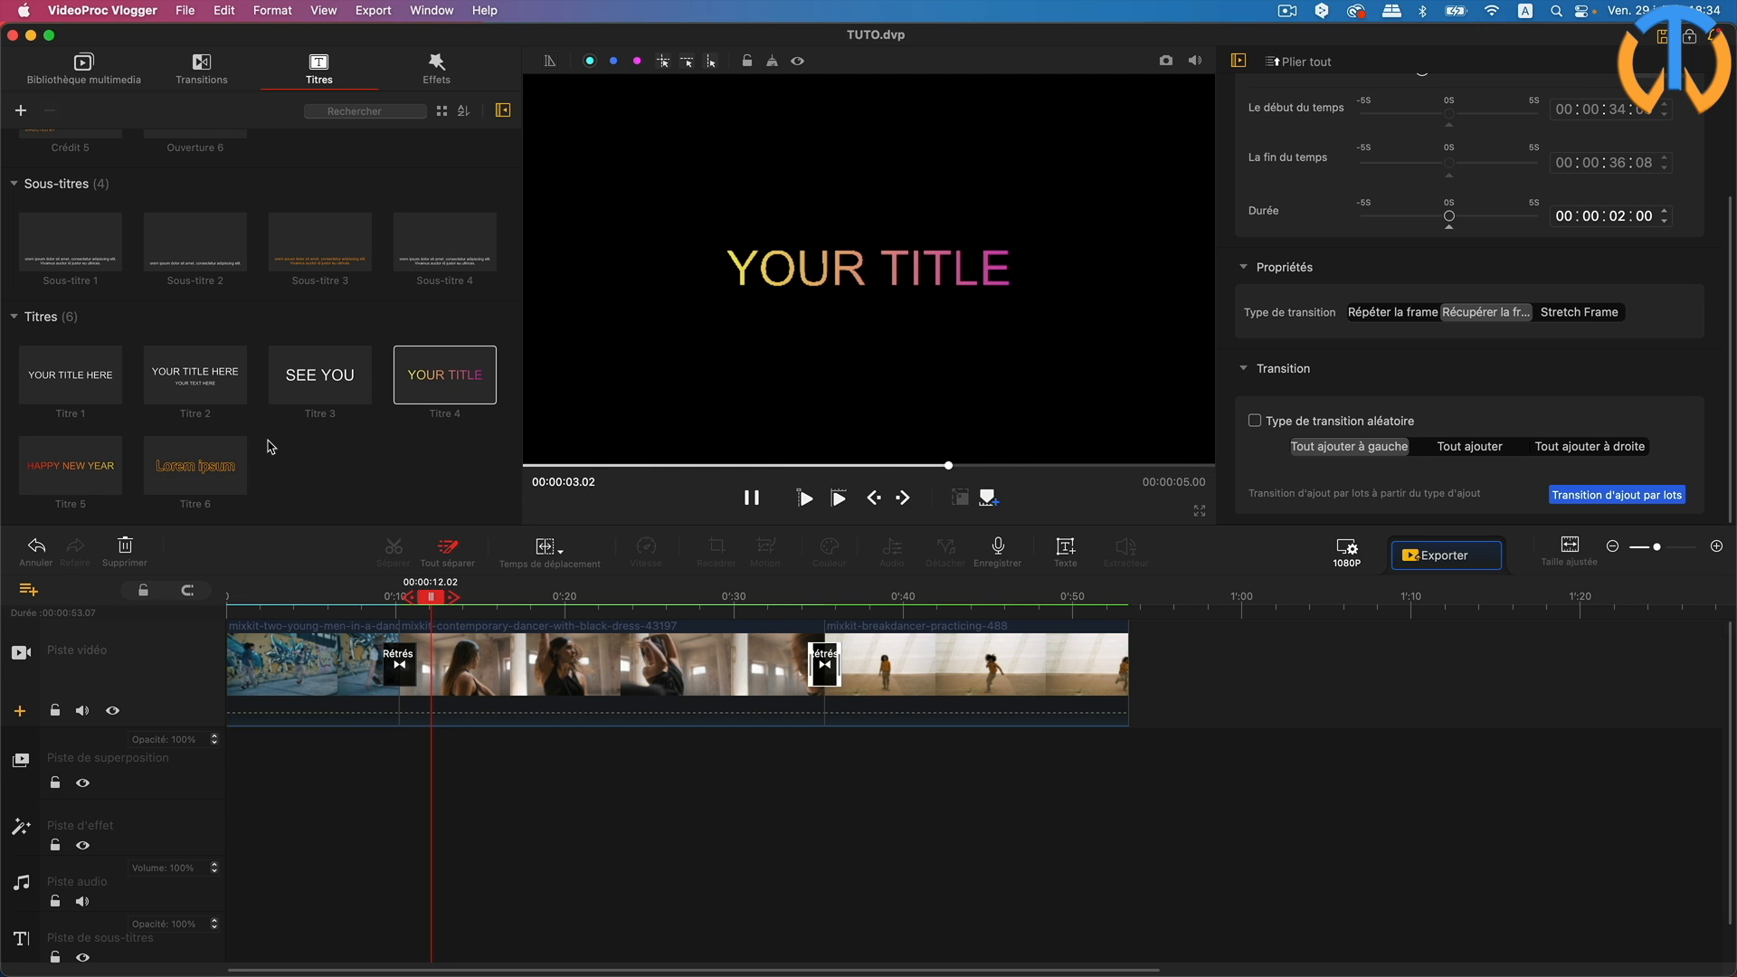
click(354, 449)
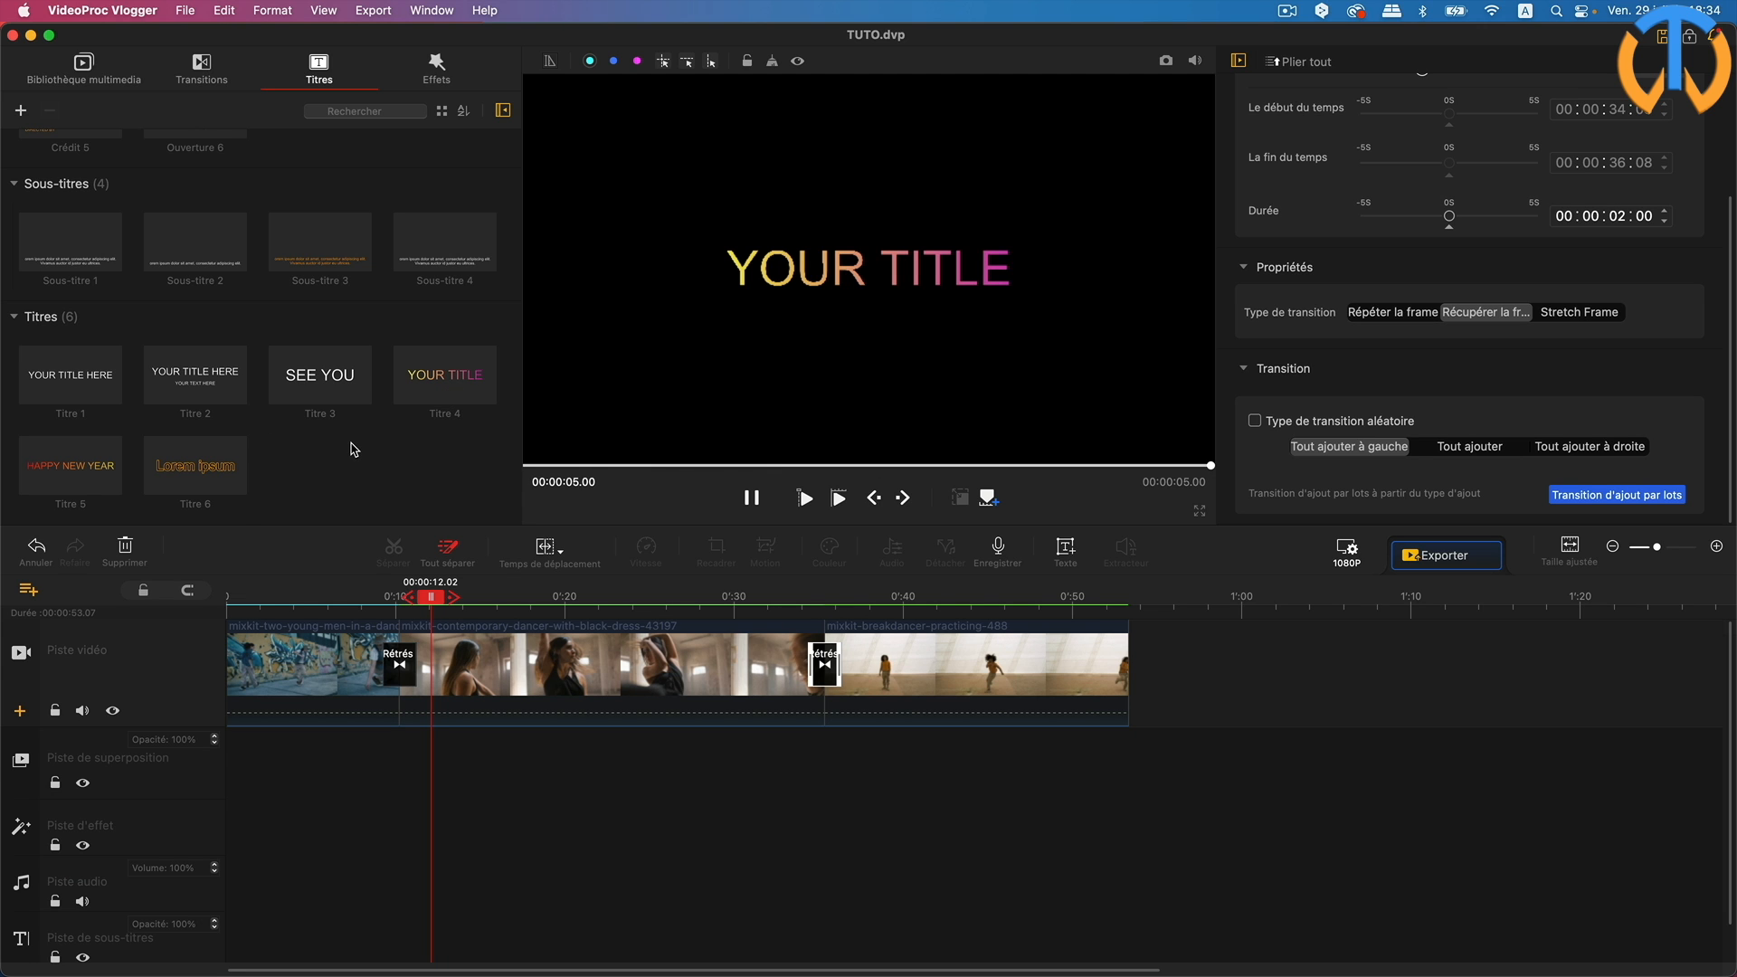
scroll(354, 448, up, 5)
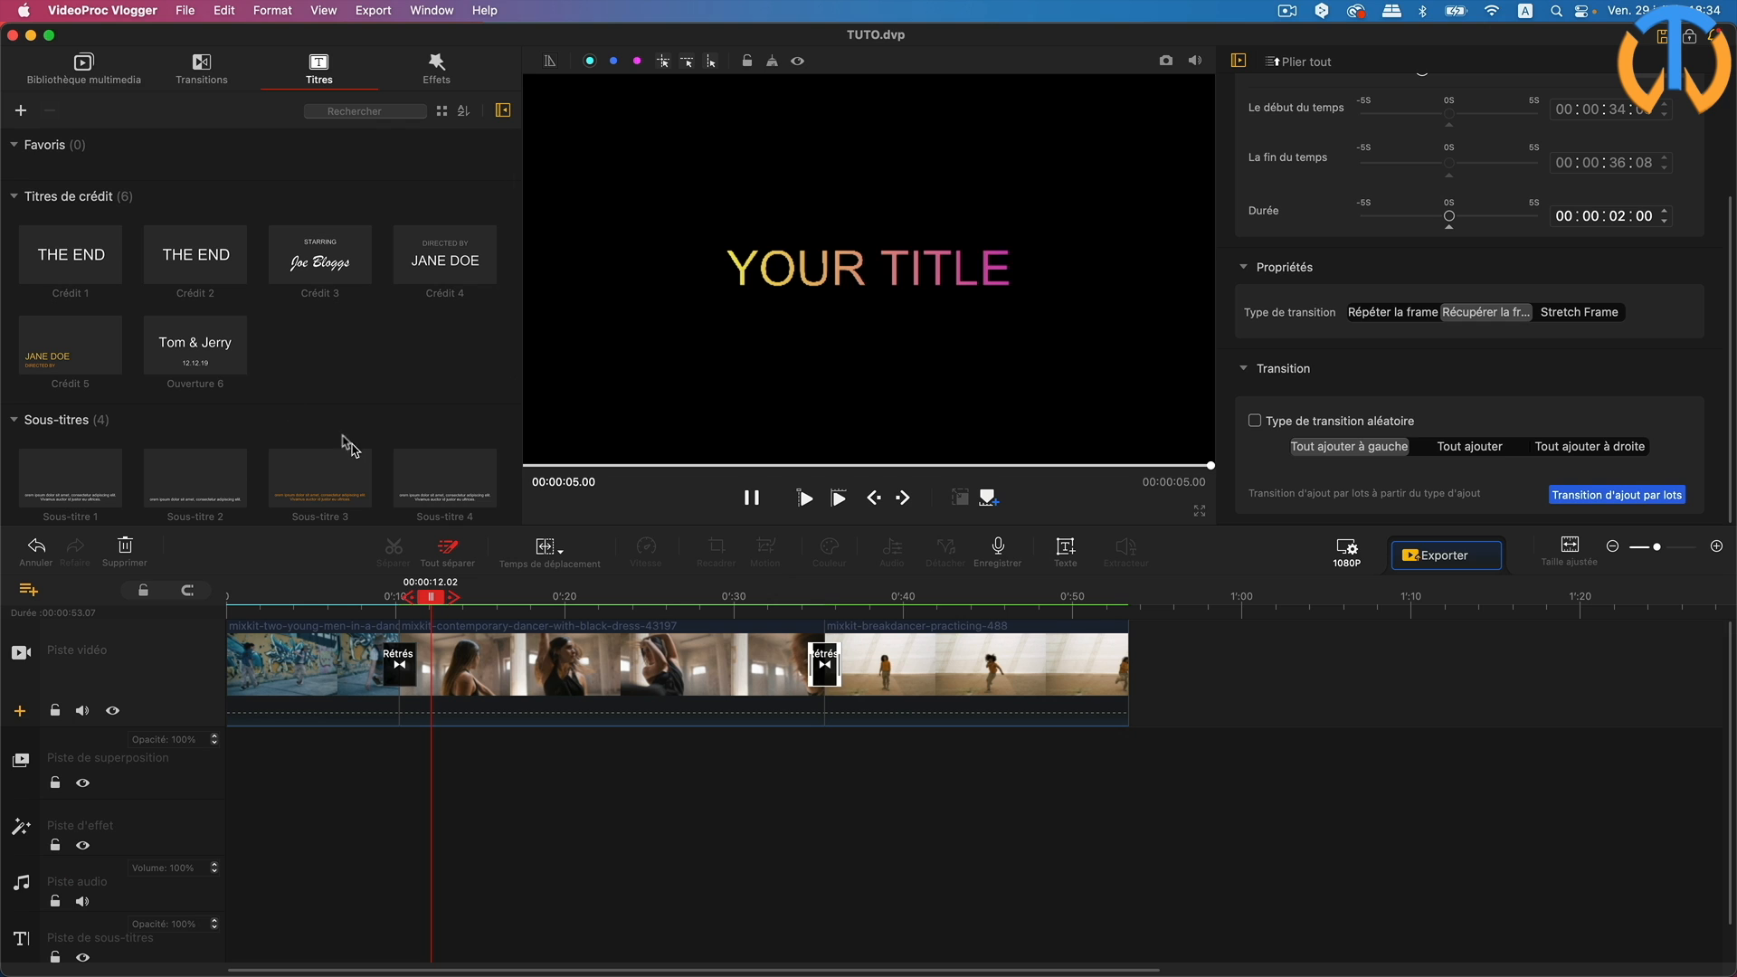
scroll(123, 266, down, 3)
scroll(123, 266, down, 1)
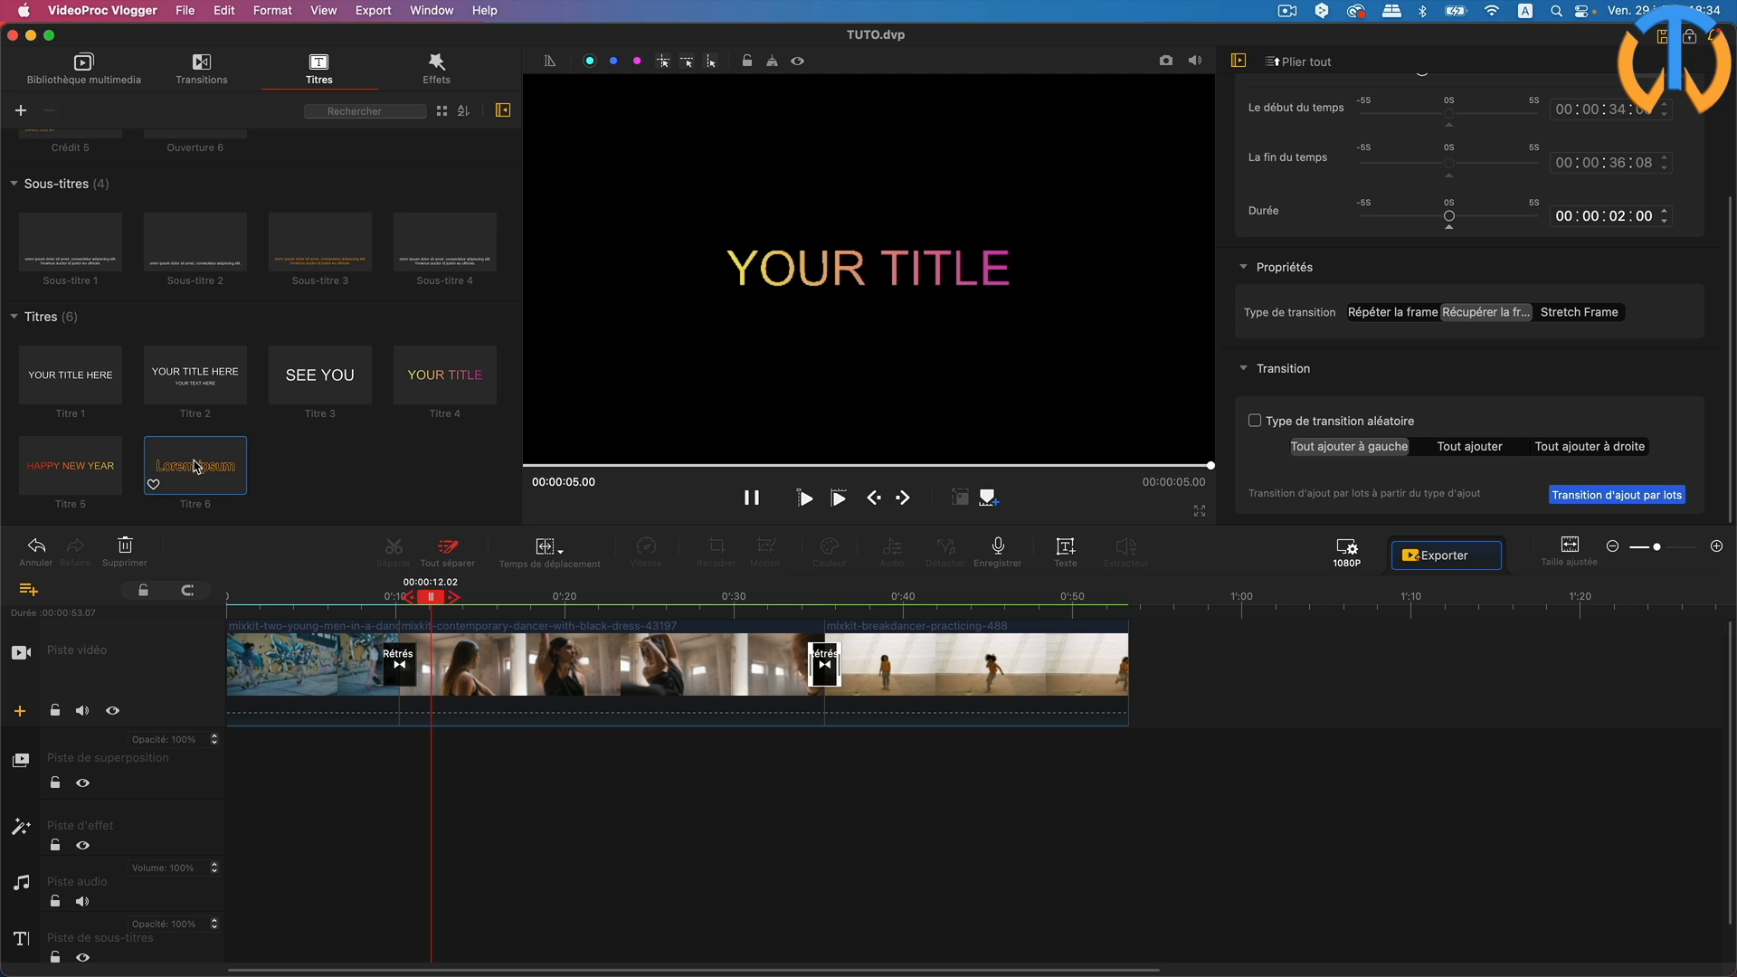
Step: Preview the Titre 2 design, add it to the subtitle track over the first clip, and check it at about 7 seconds
click(207, 391)
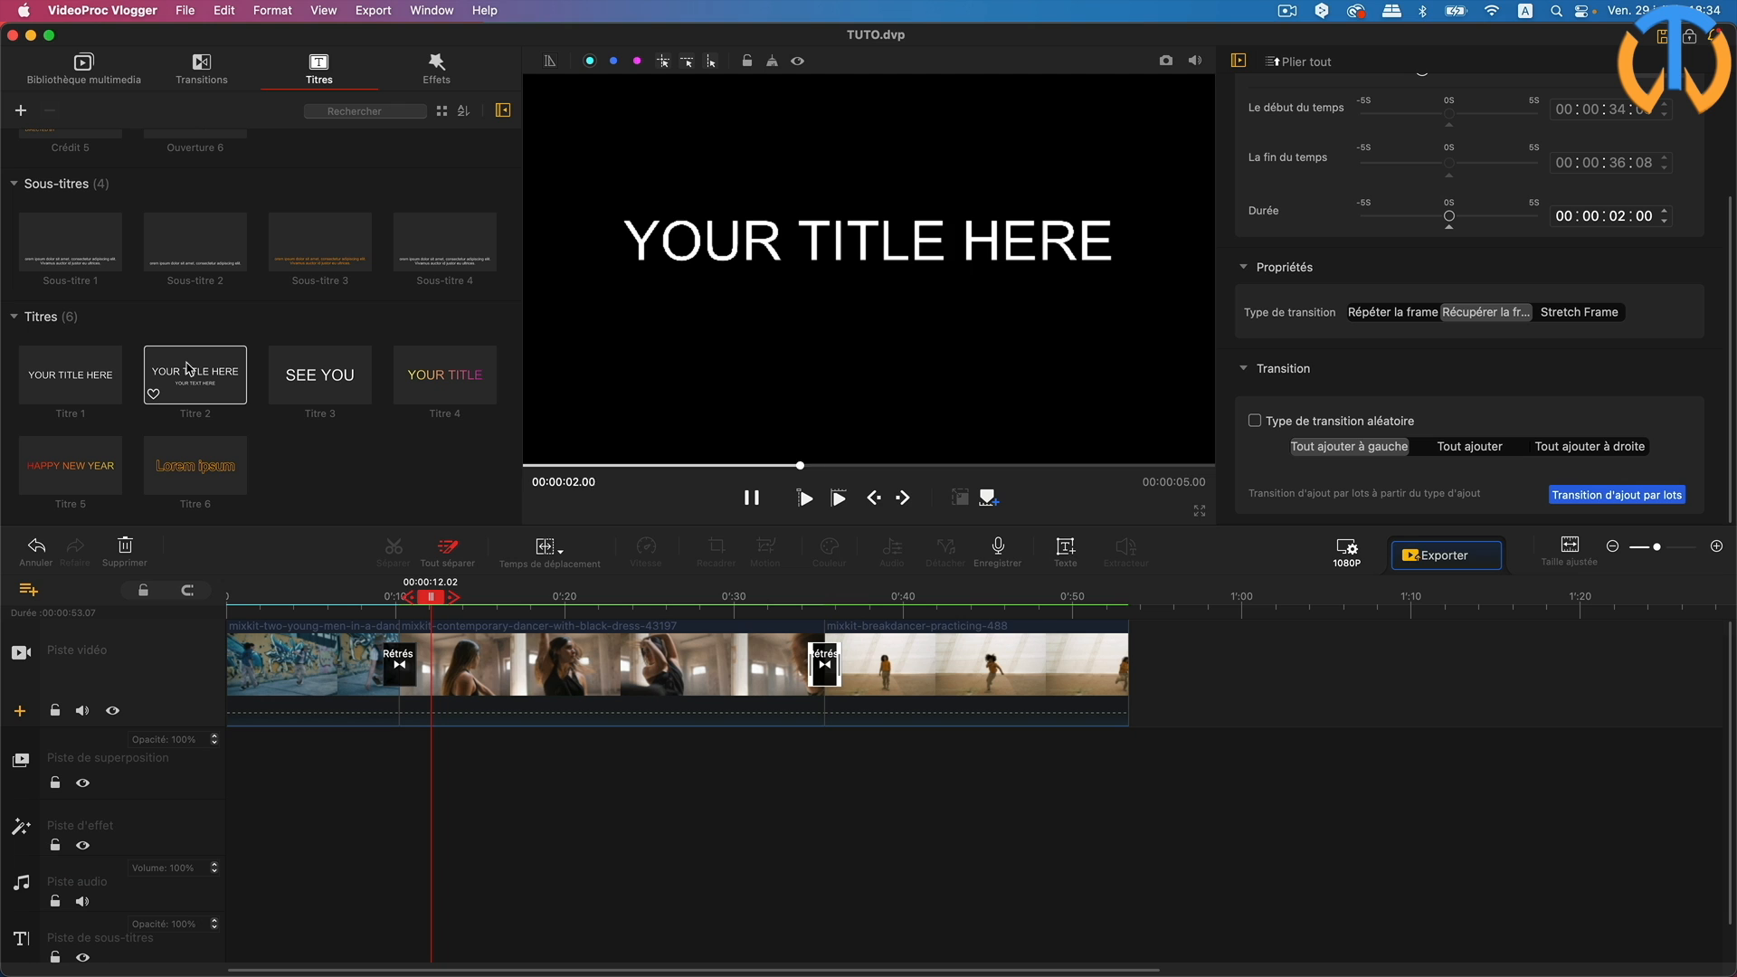
drag(189, 368, 306, 940)
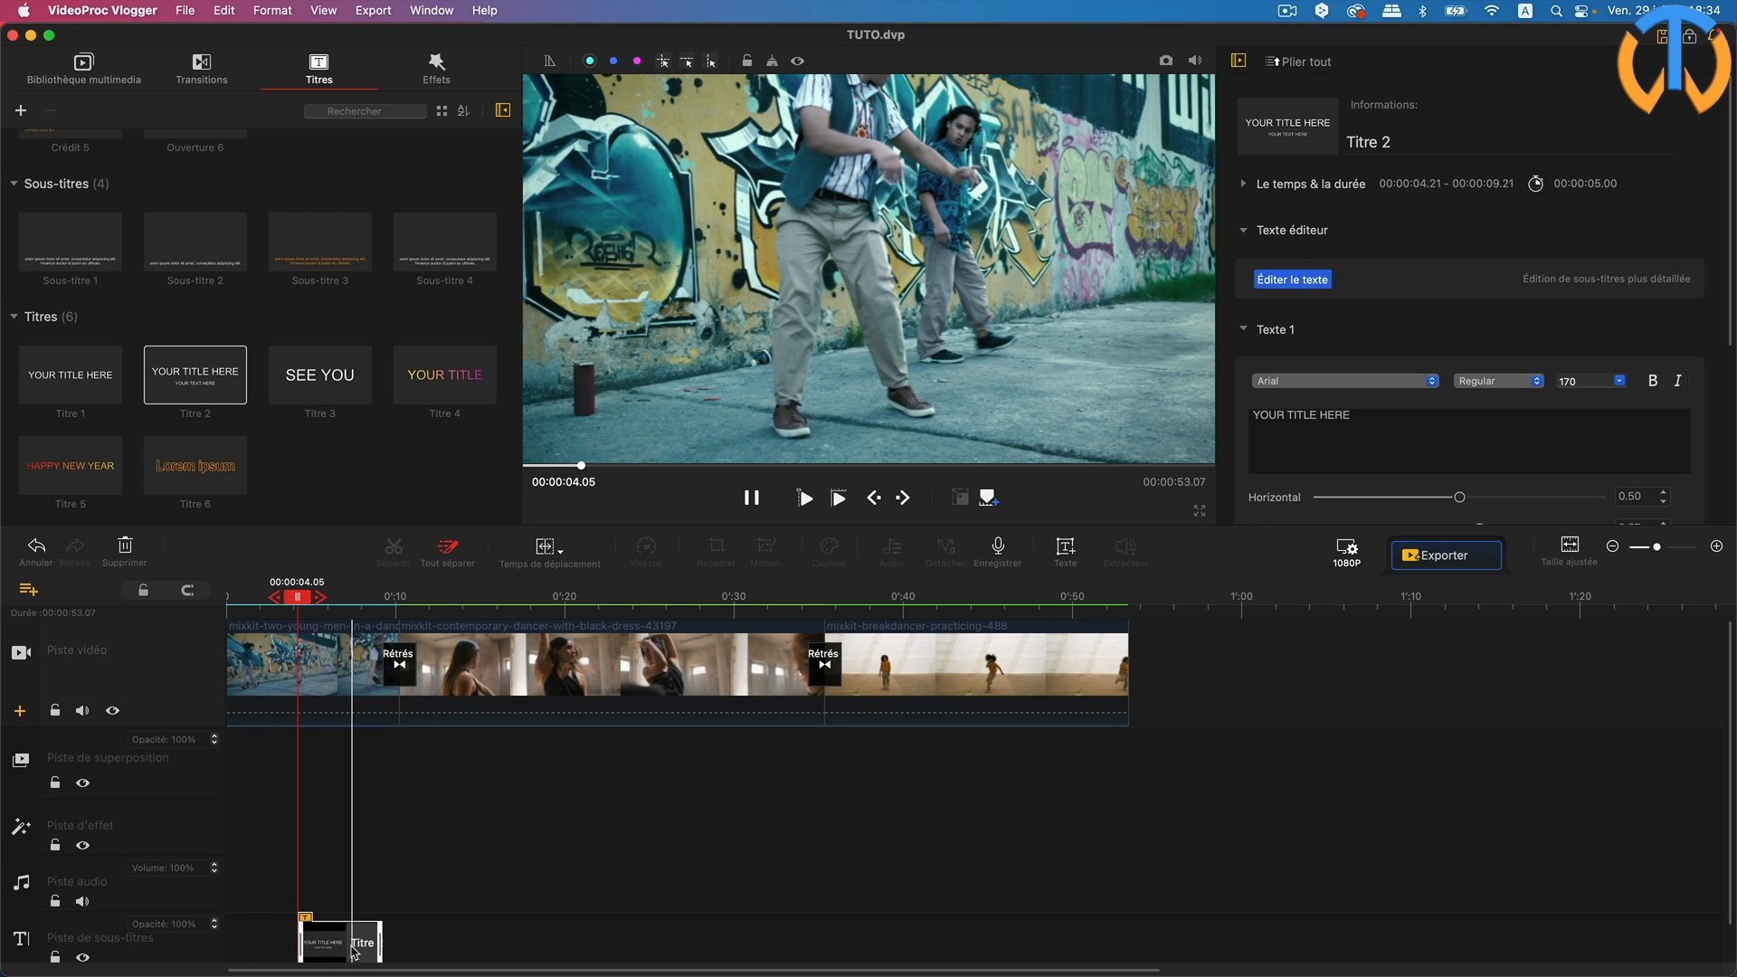
scroll(342, 819, down, 2)
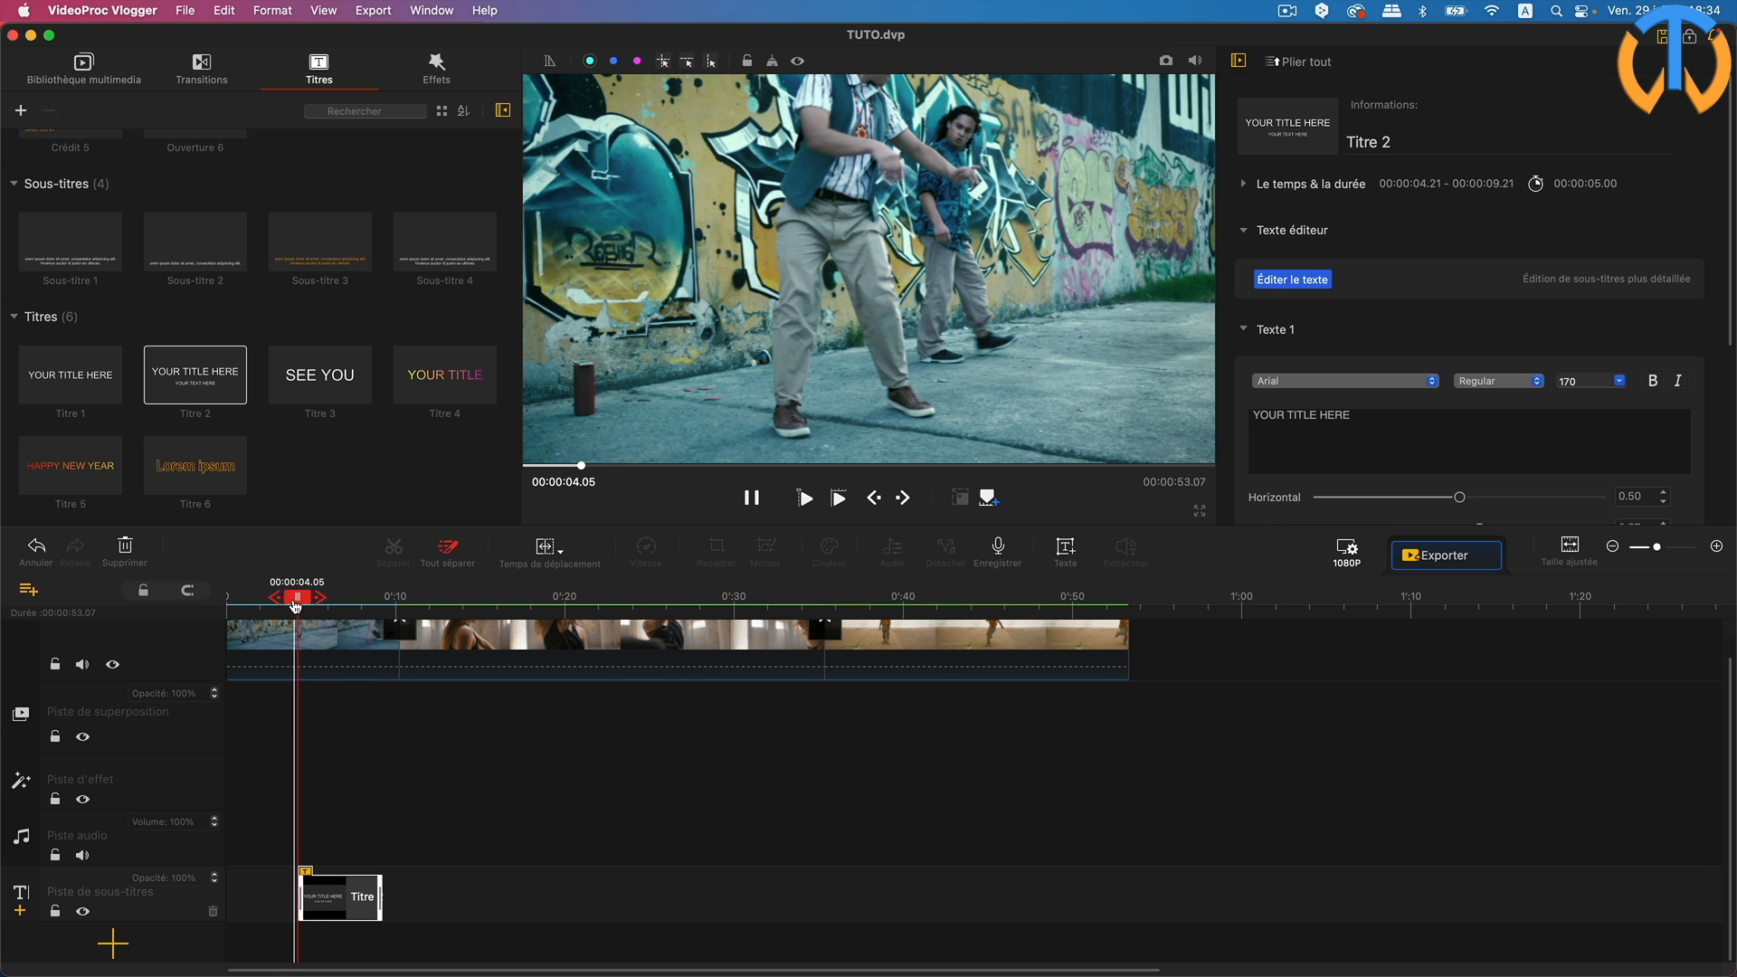
drag(298, 599, 325, 604)
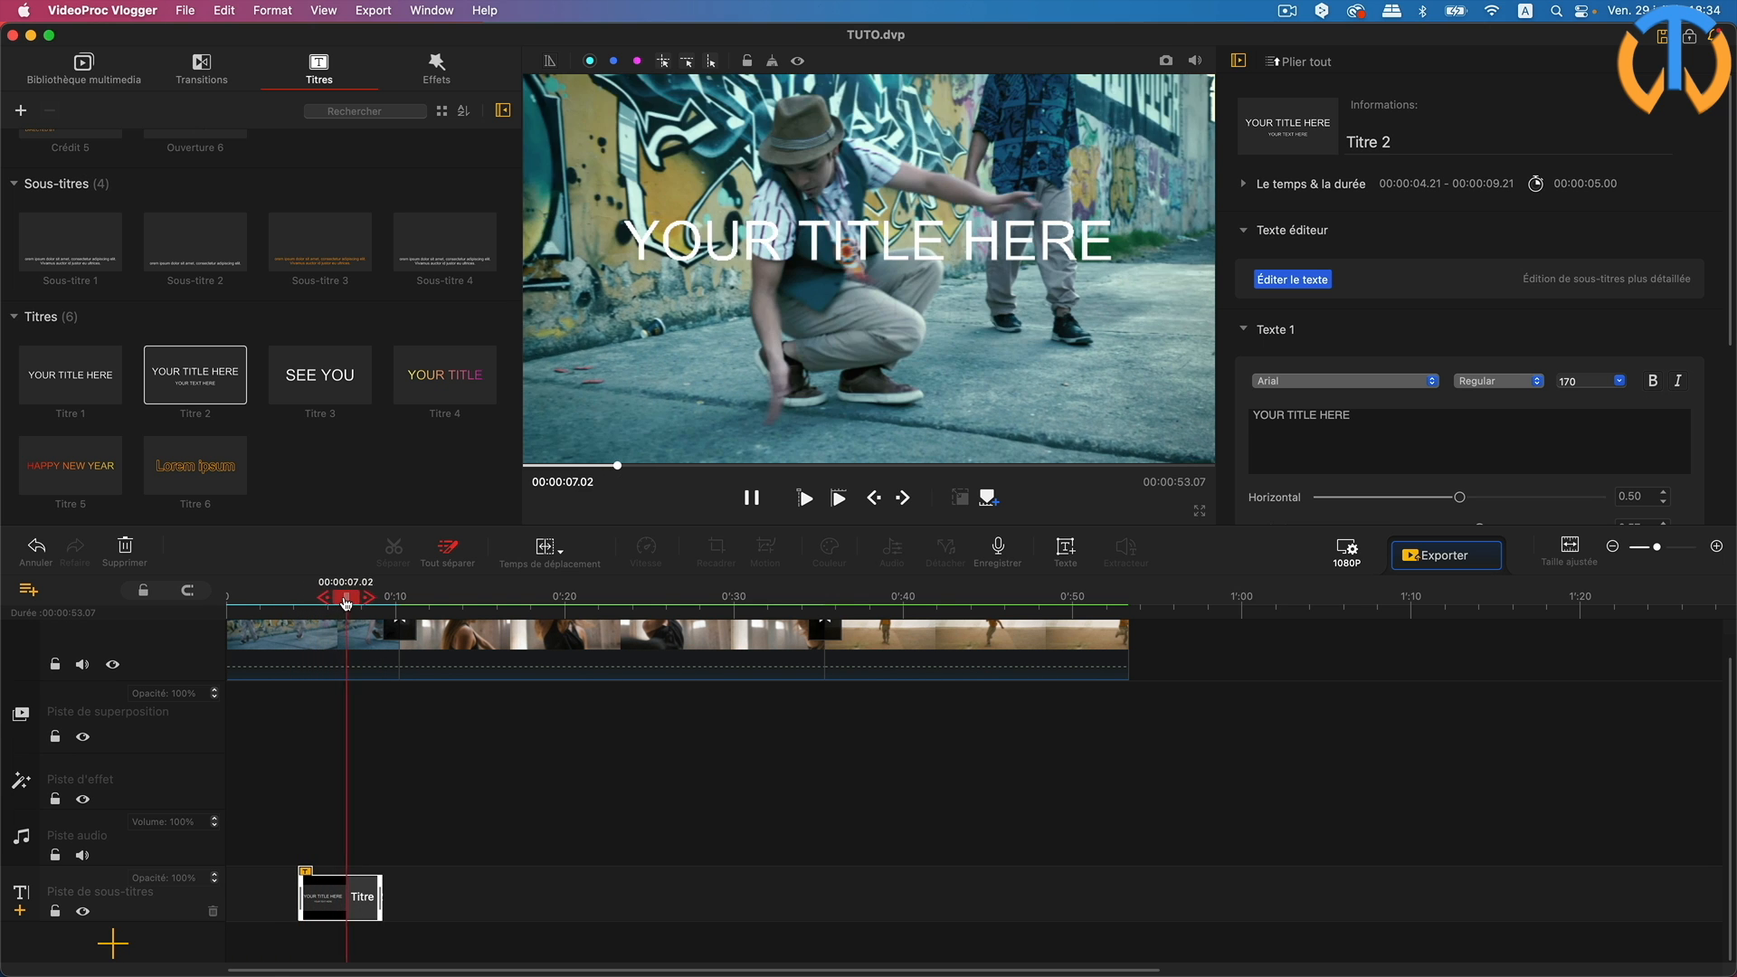
Step: Move the title on the subtitle track so it starts at about 6.52 seconds and spans the first transition, and preview it
drag(334, 905, 359, 908)
drag(366, 598, 318, 597)
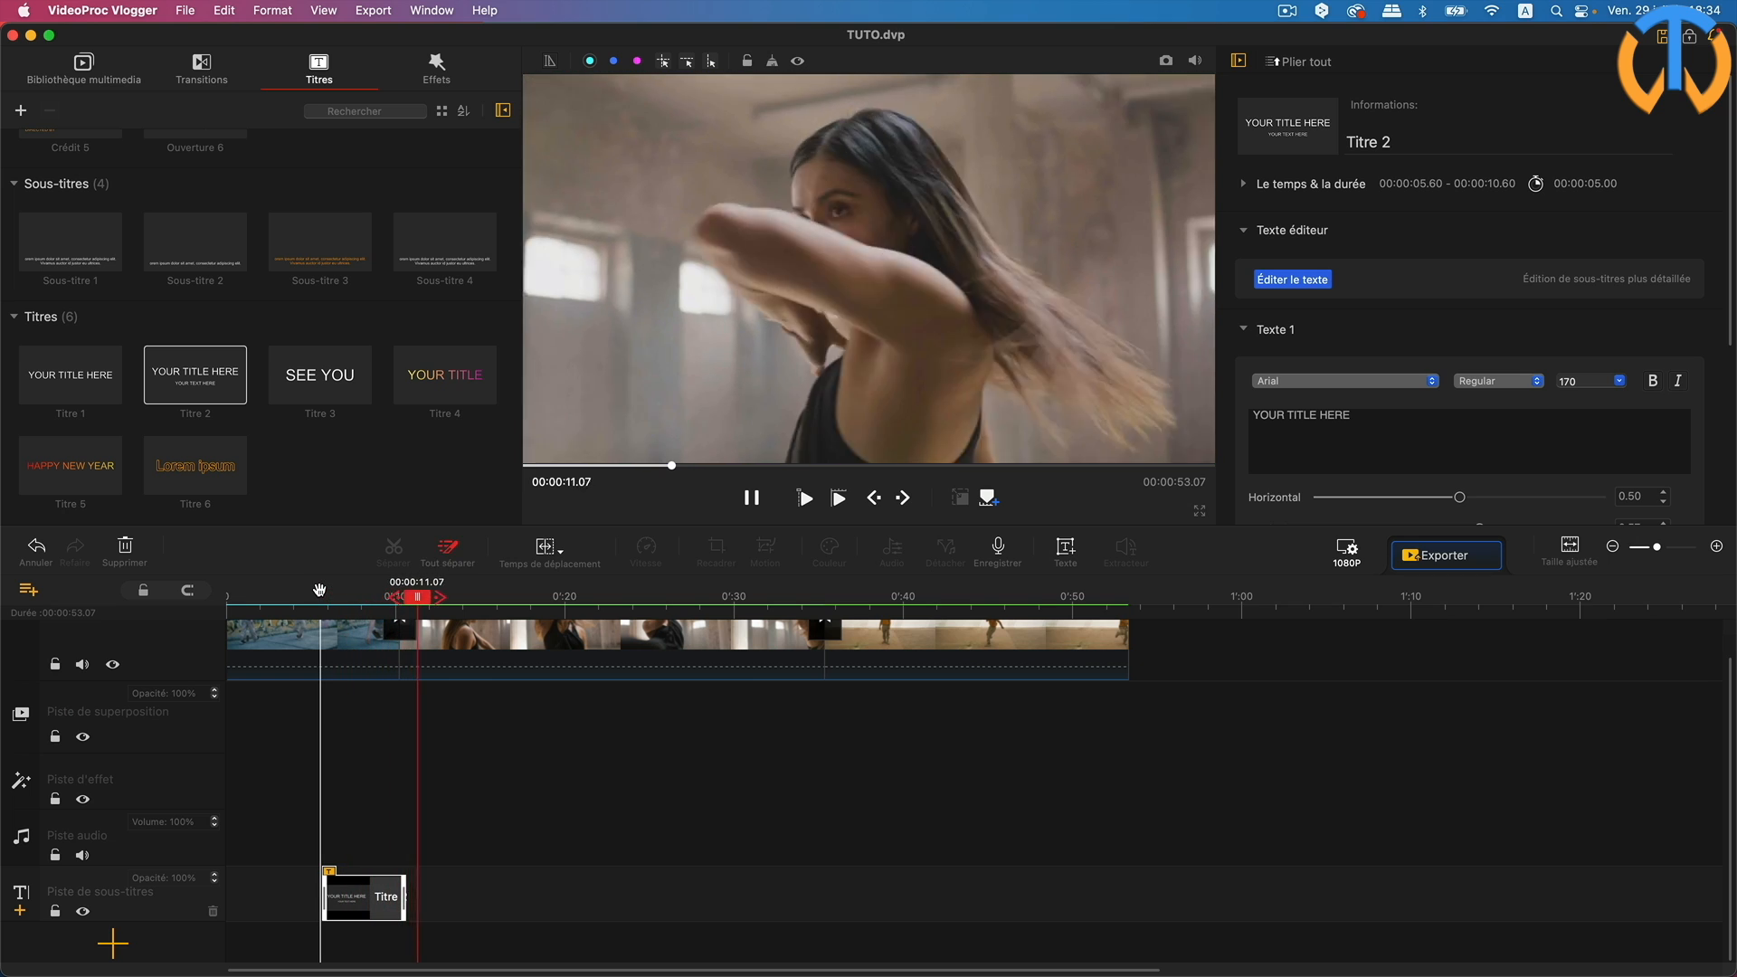
drag(363, 896, 369, 901)
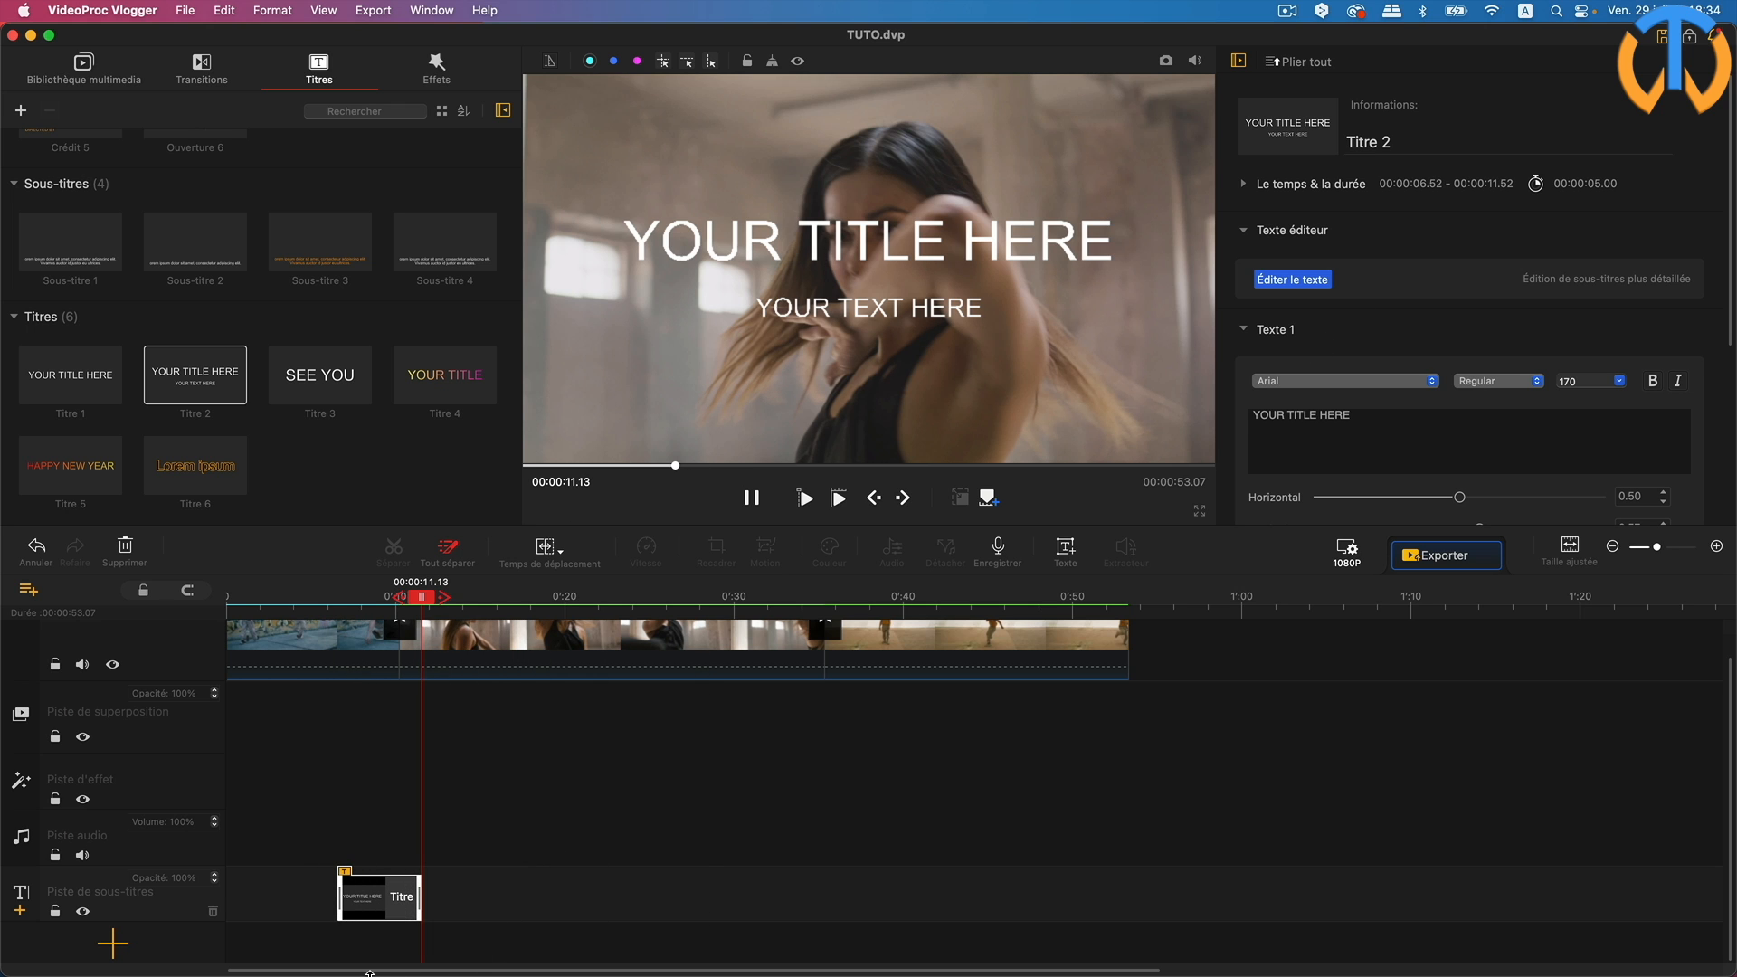
click(364, 599)
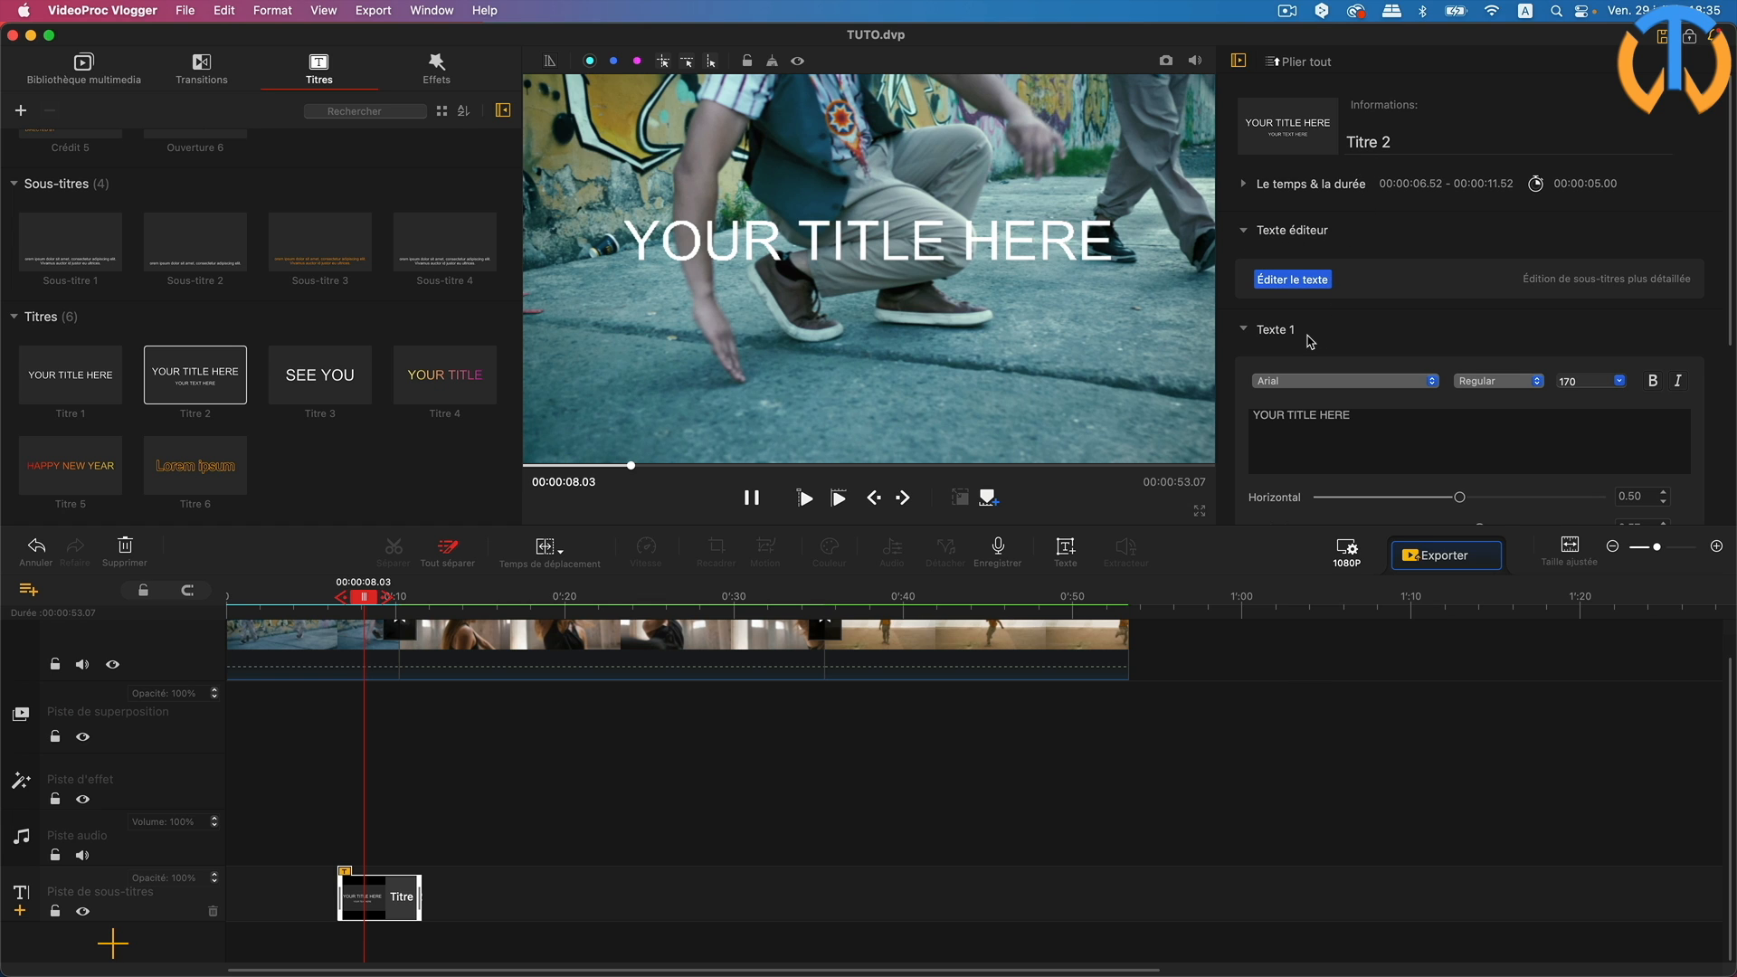
Step: Replace the title's main text with "Votre titre" and position it at horizontal 0.42 and vertical 0.60
scroll(1311, 344, down, 1)
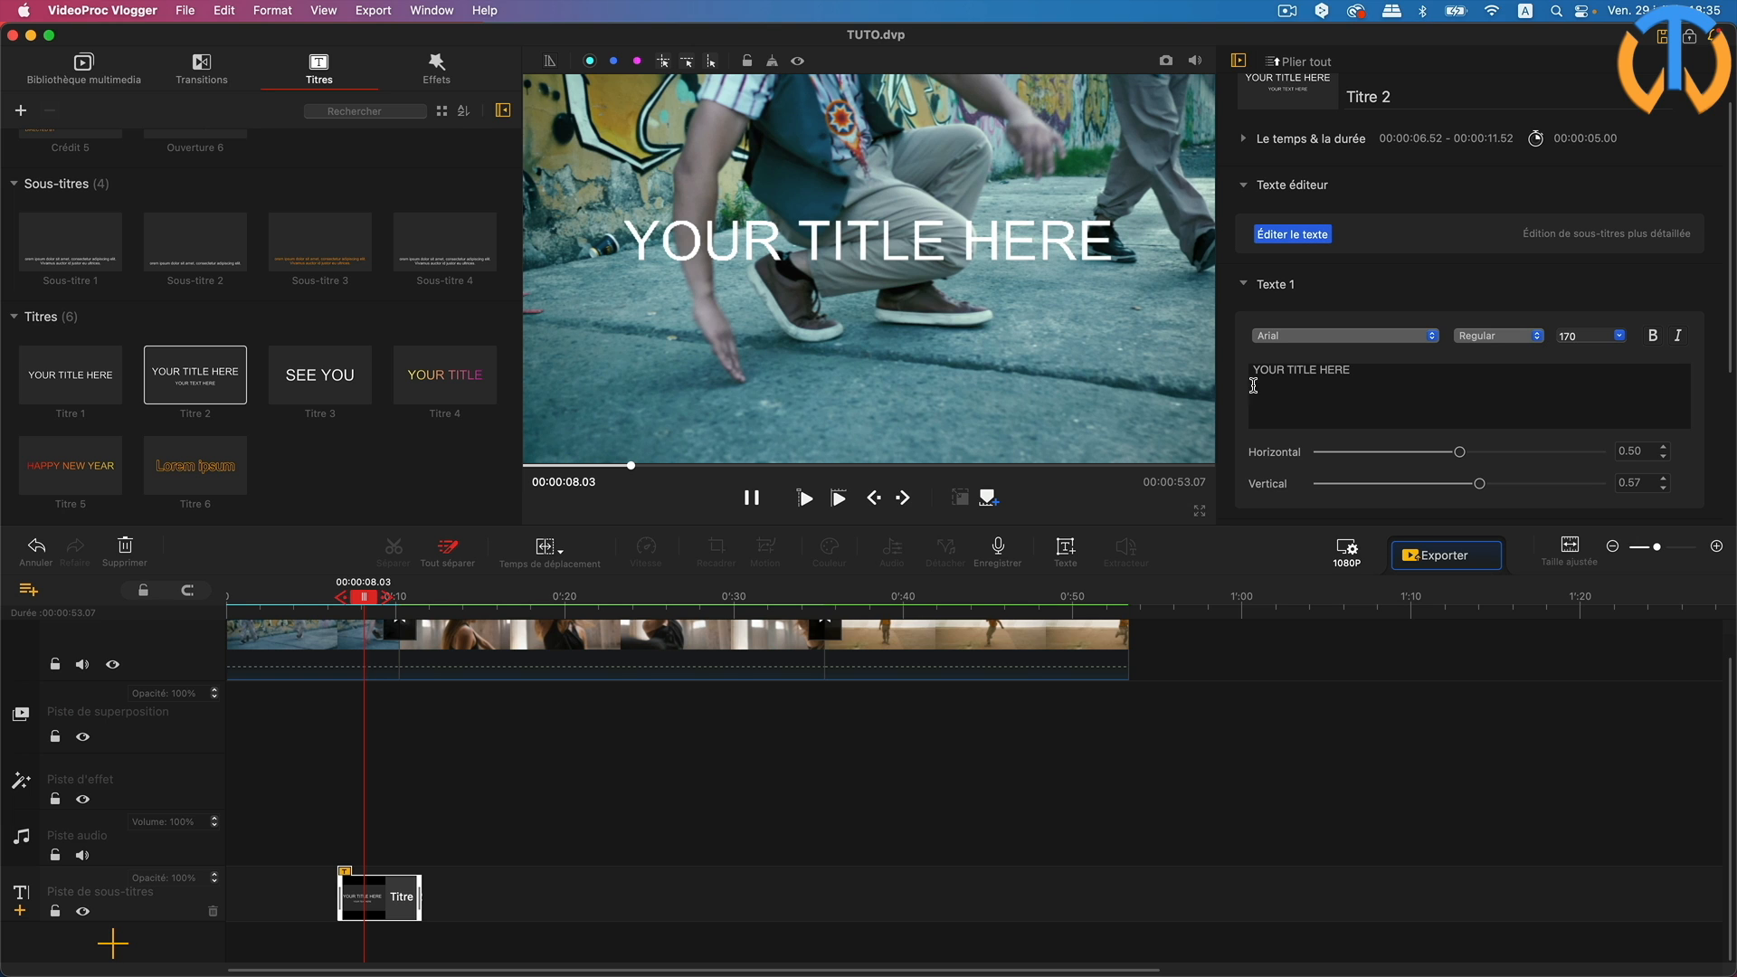
drag(1369, 376, 1246, 367)
text(Vot)
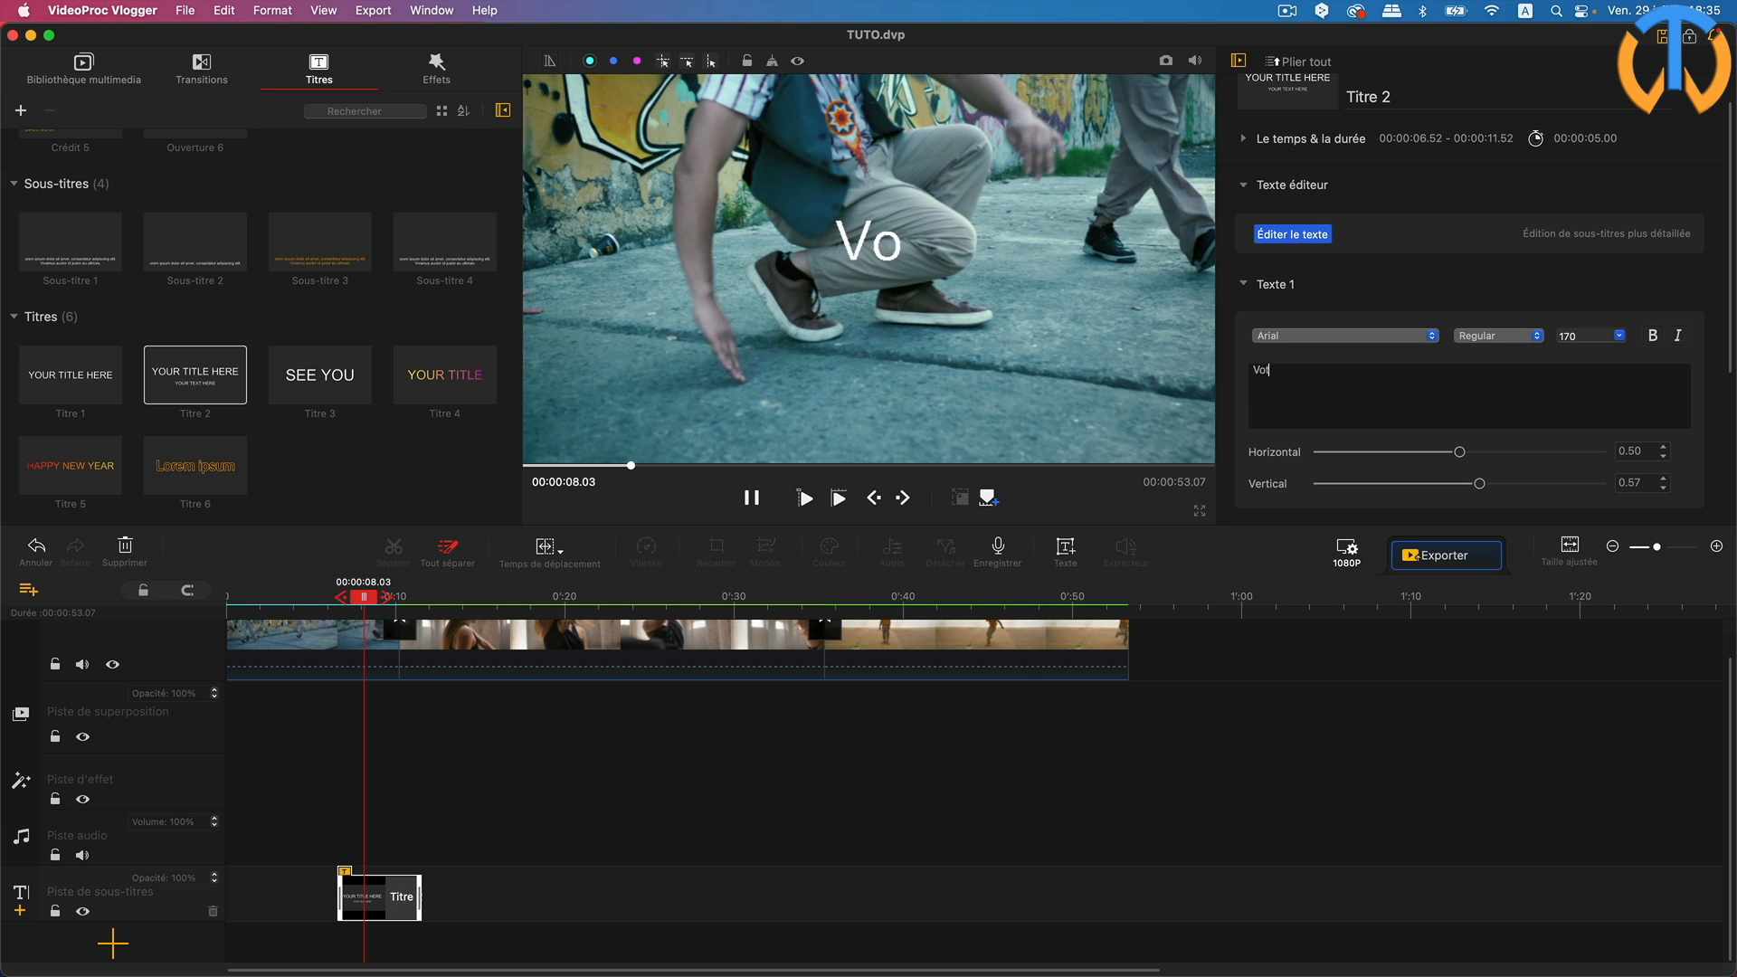
text(re titre)
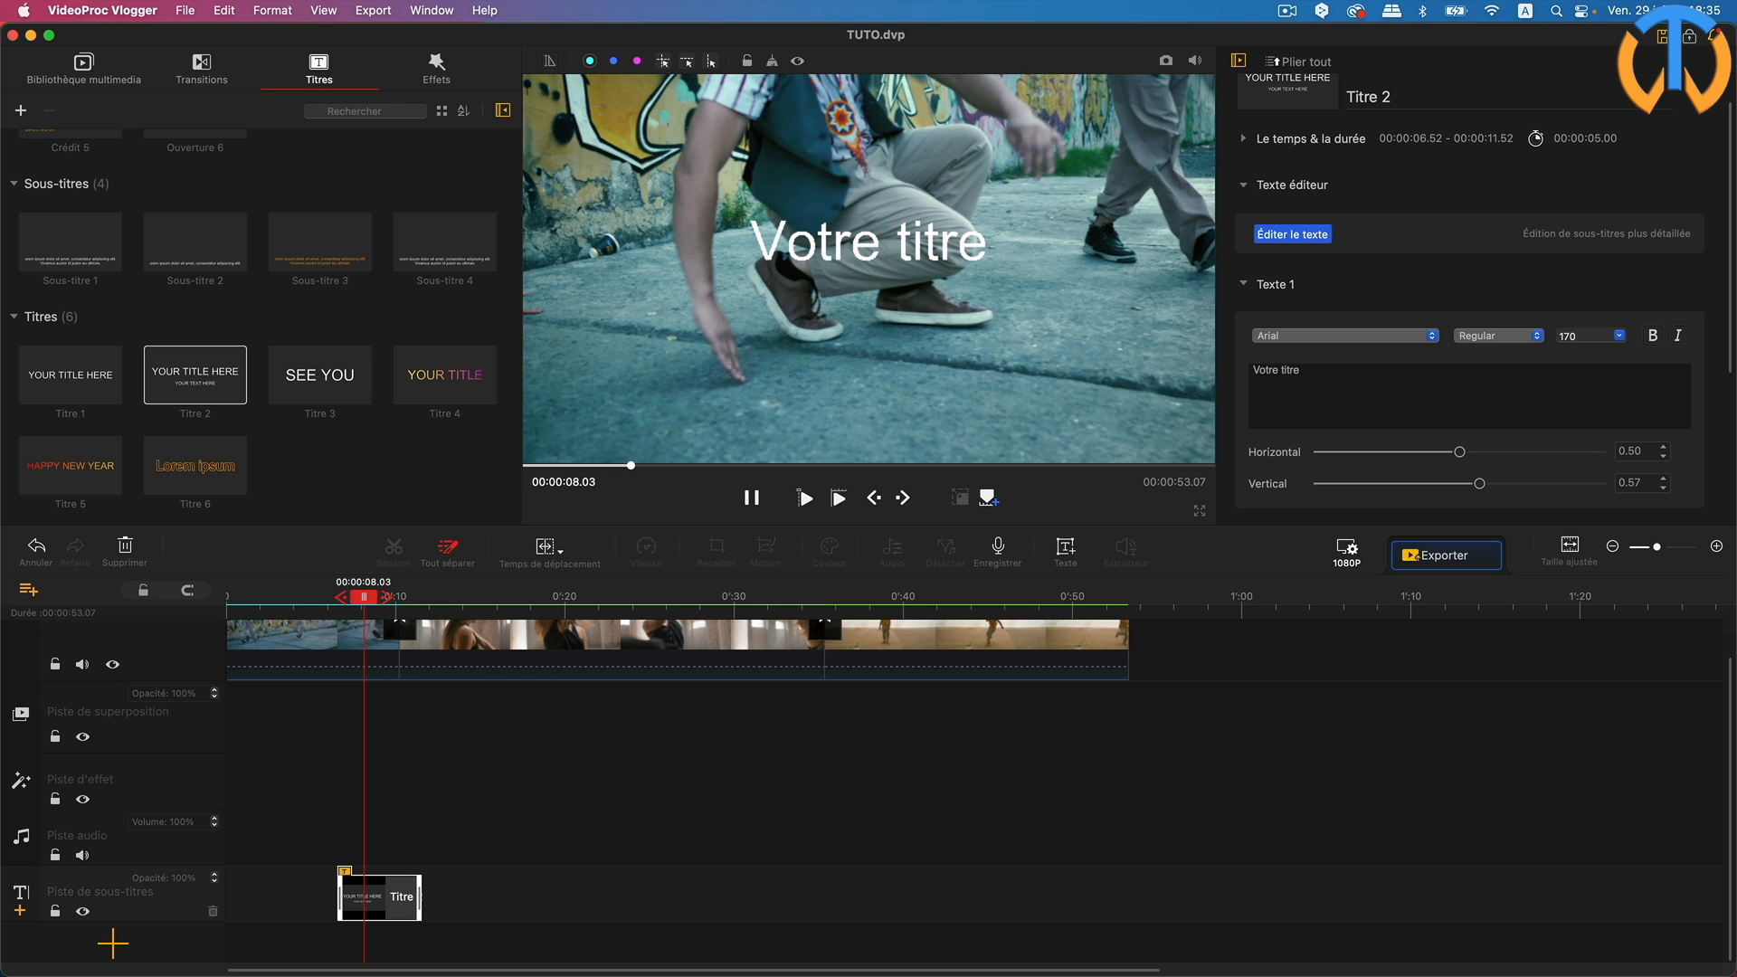
drag(1461, 454, 1489, 484)
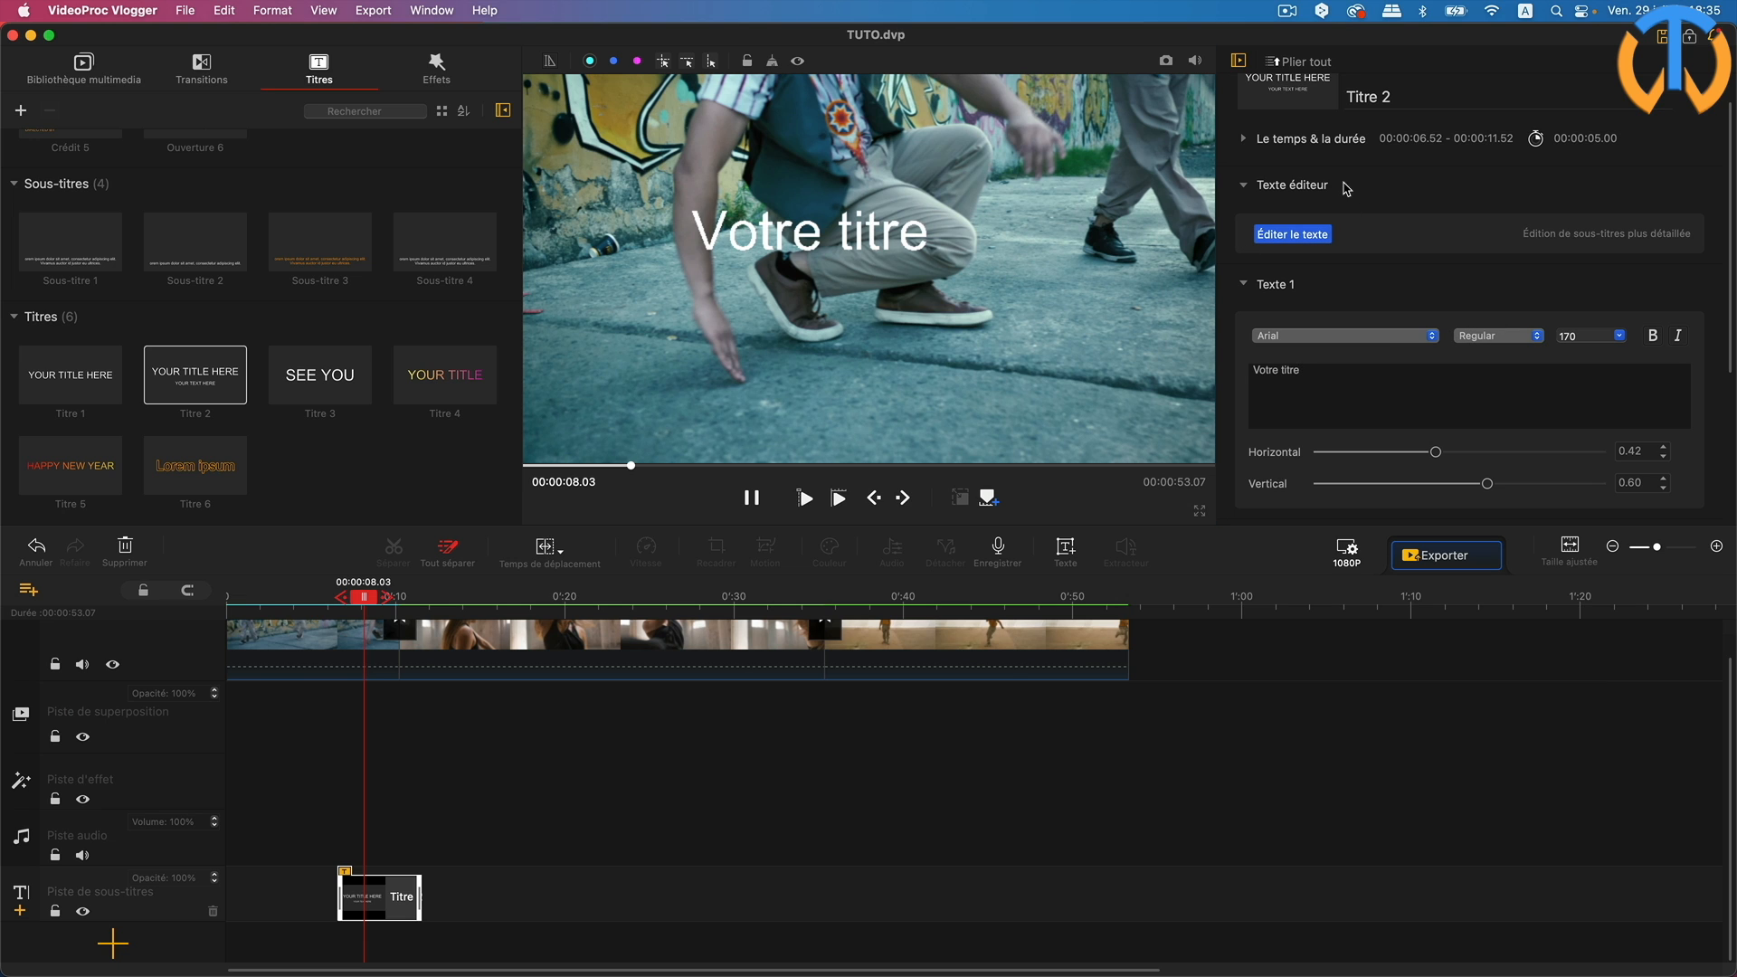
Step: Replace the title's secondary text with "texte" and position it at horizontal 0.45 and vertical 0.42
click(1245, 285)
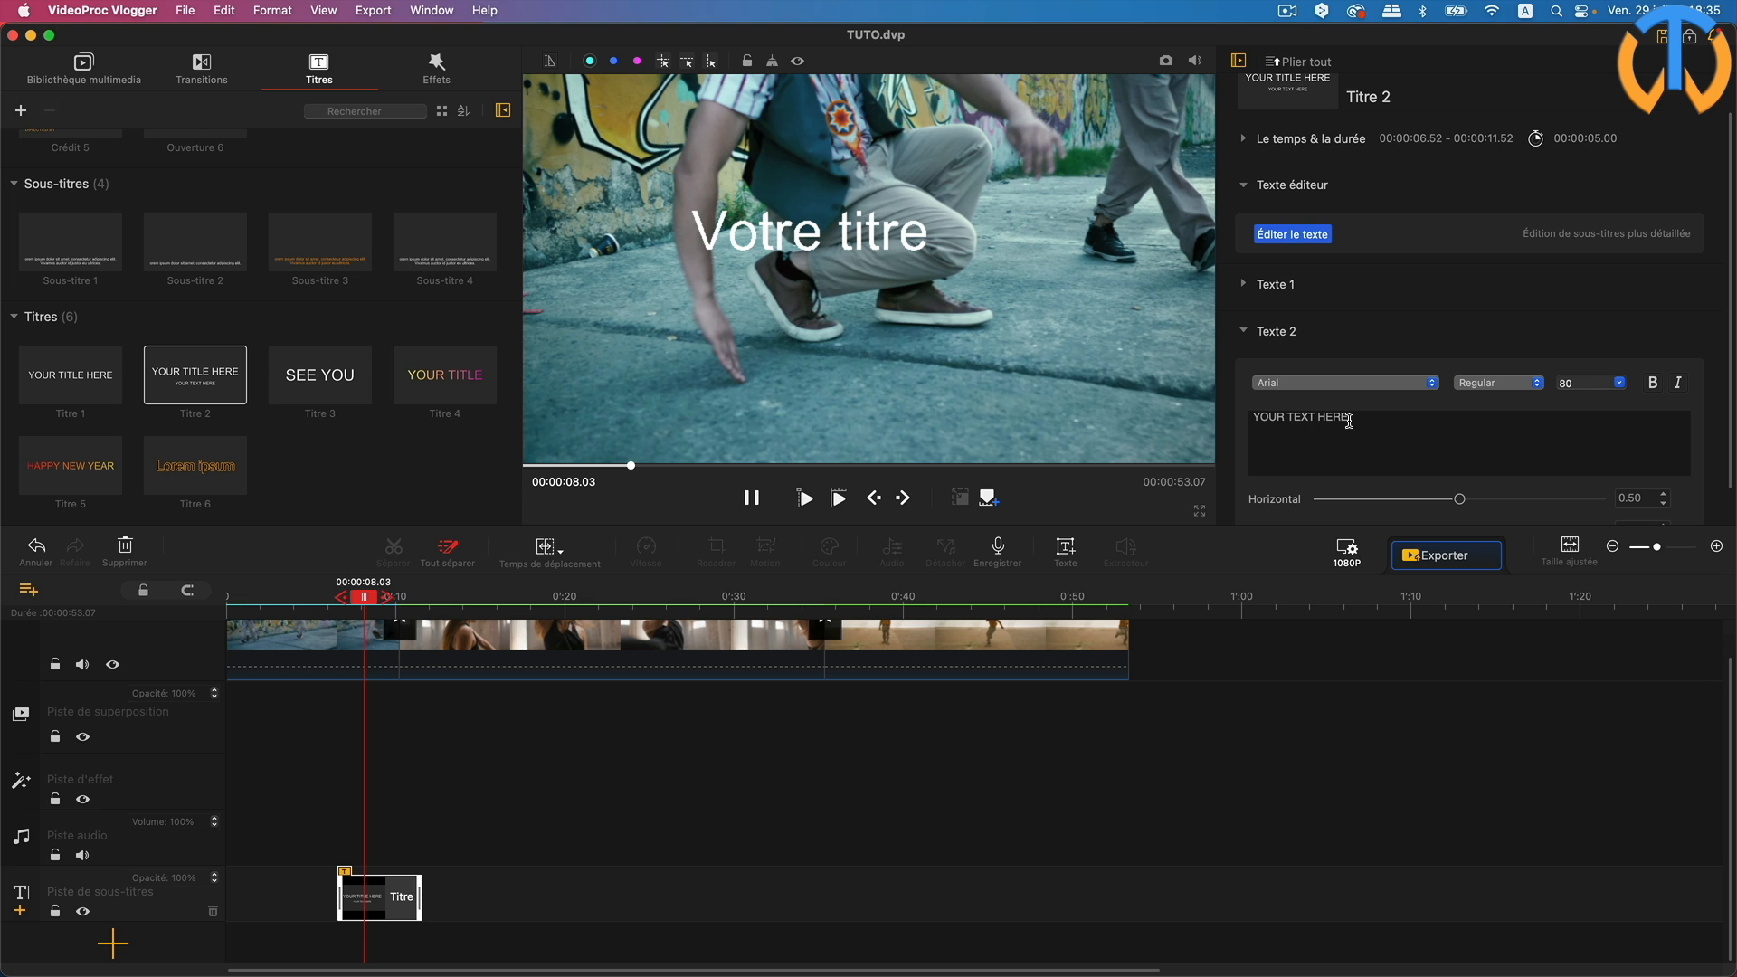
drag(1348, 421, 1218, 415)
text(te)
mouse_move(1463, 502)
mouse_down()
mouse_move(1521, 503)
mouse_move(1458, 504)
mouse_up()
click(804, 499)
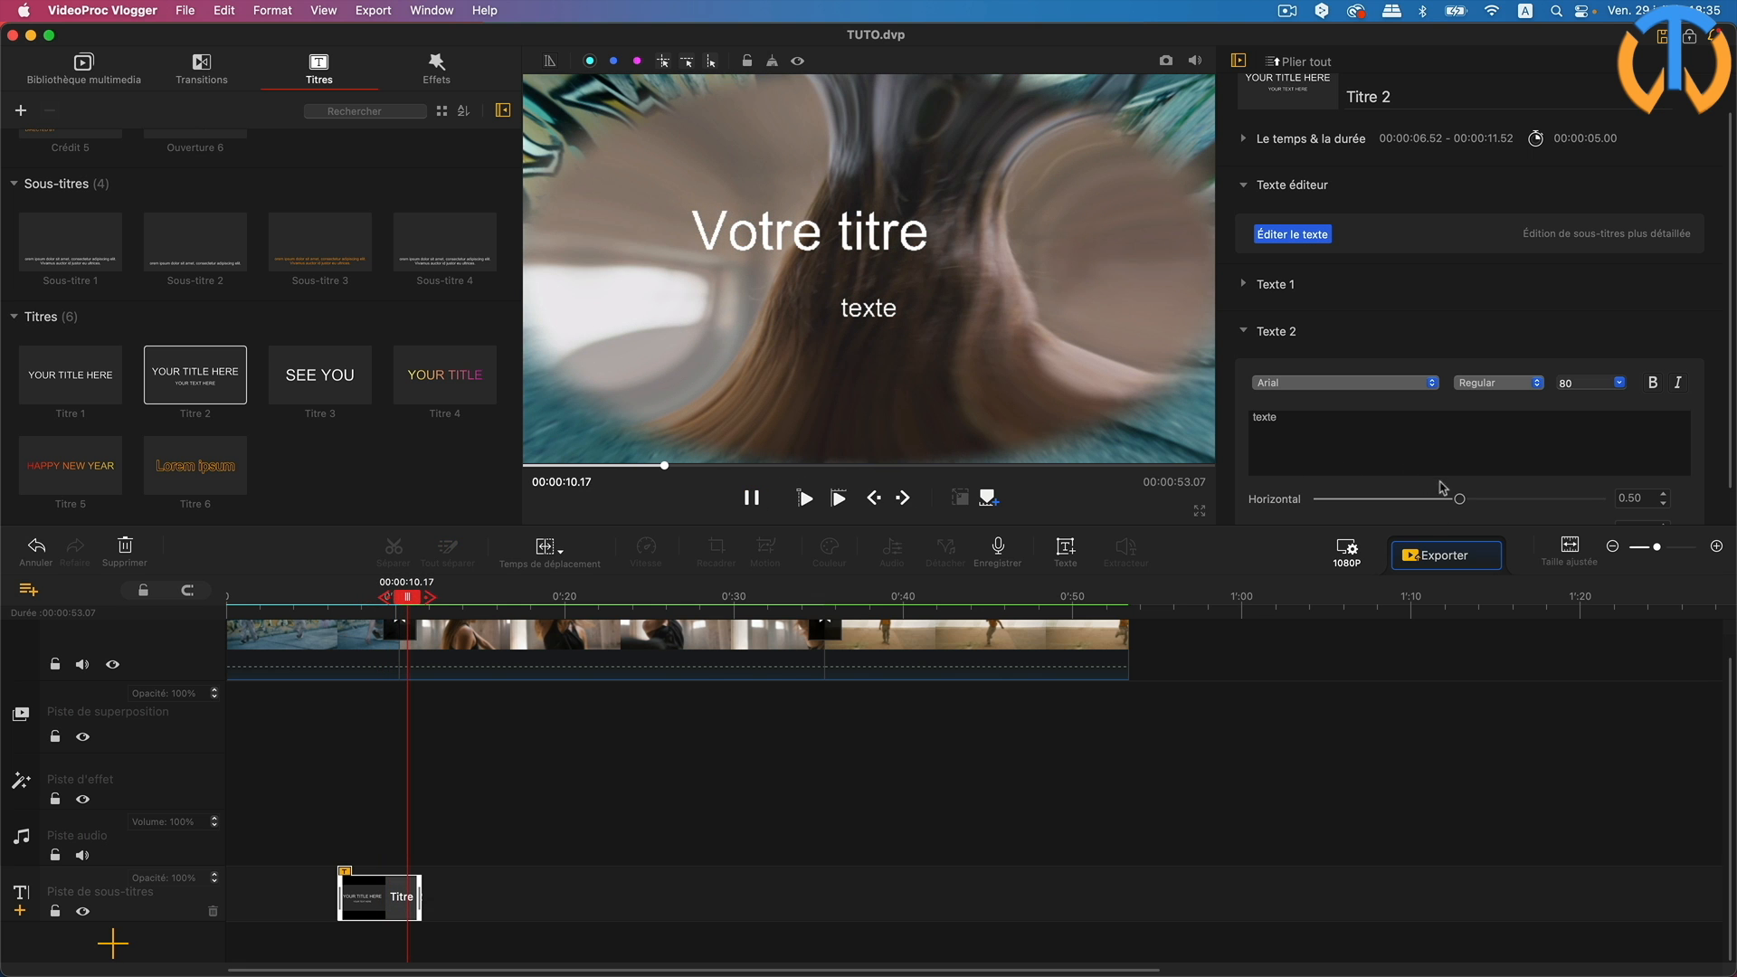
mouse_move(1461, 503)
mouse_down()
mouse_move(1406, 500)
mouse_move(1444, 500)
mouse_up()
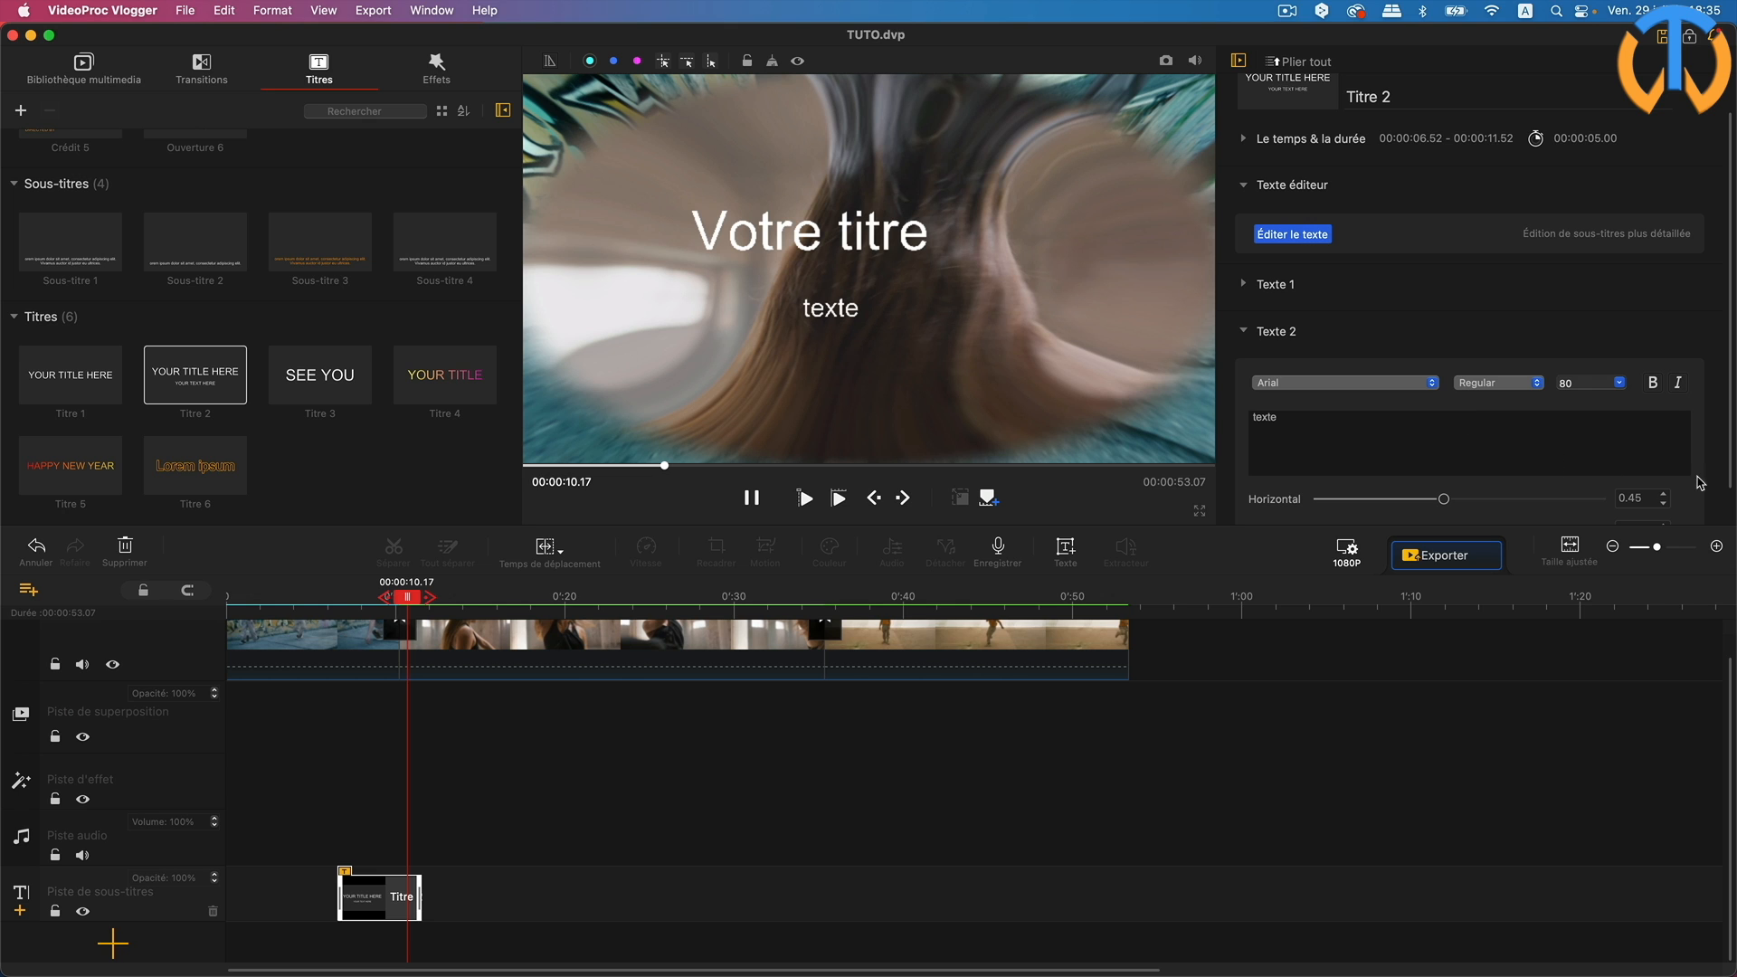
scroll(1470, 486, down, 2)
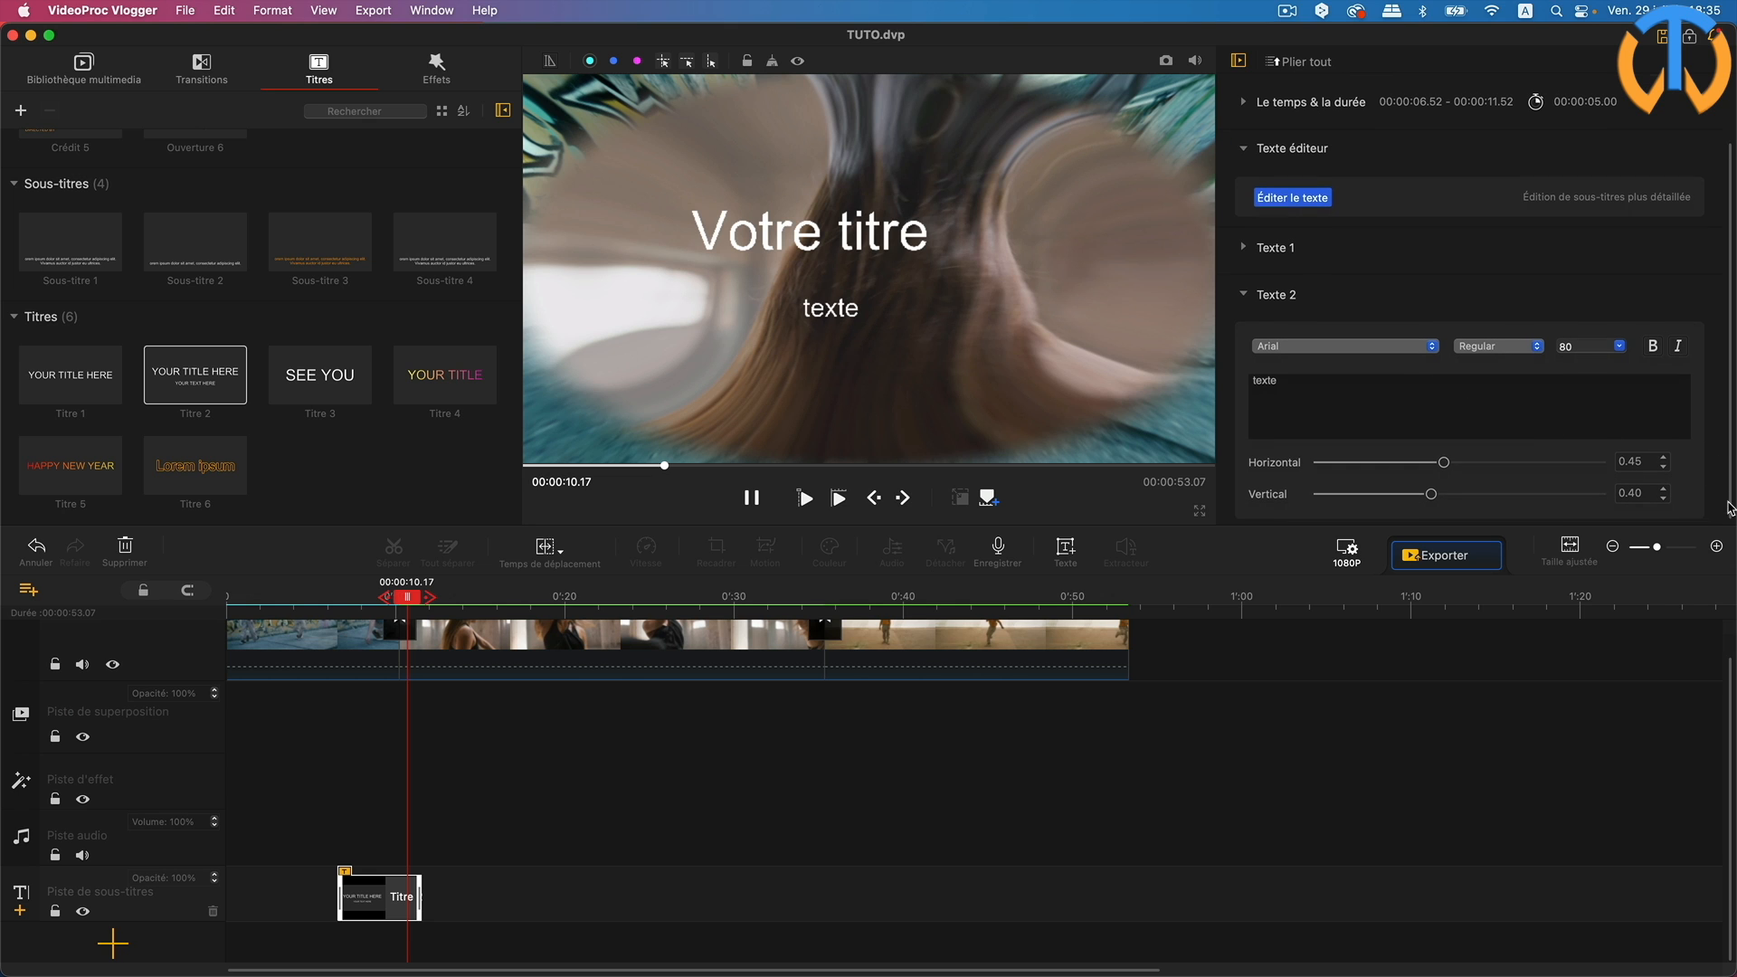
mouse_move(1436, 495)
mouse_down()
mouse_move(1453, 493)
mouse_move(1403, 493)
mouse_move(1443, 488)
mouse_up()
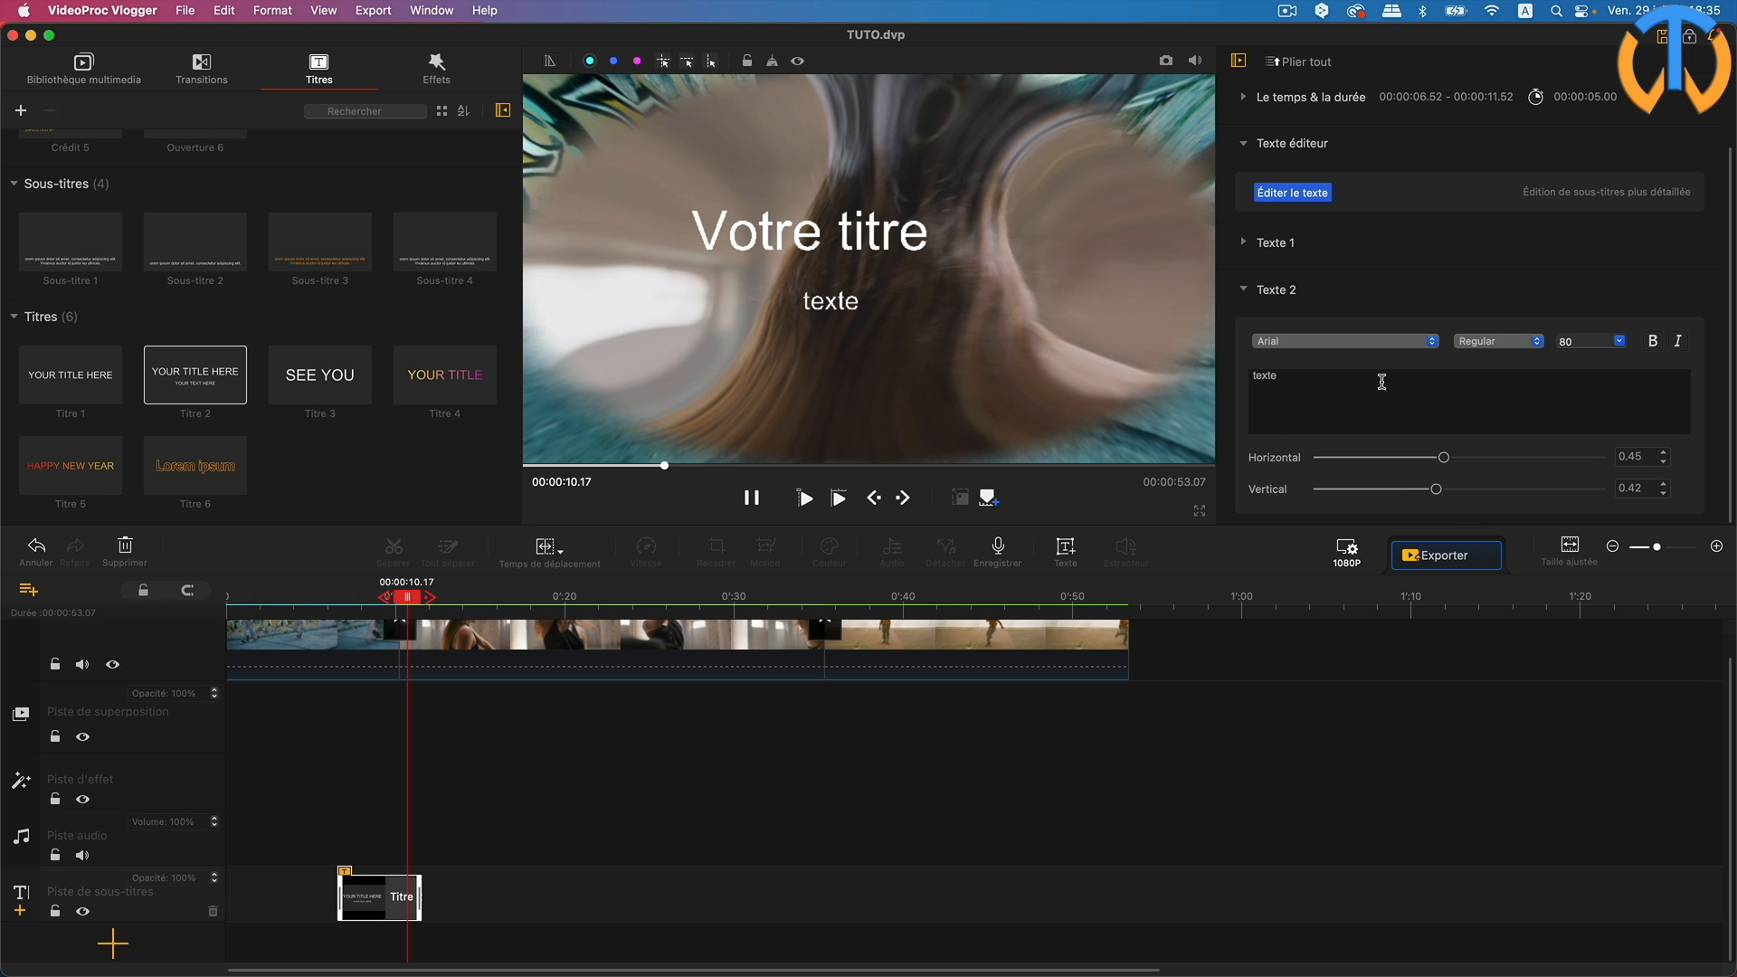
Step: Examine the title's start, end and duration settings and try out the start time adjustment
scroll(1370, 308, up, 4)
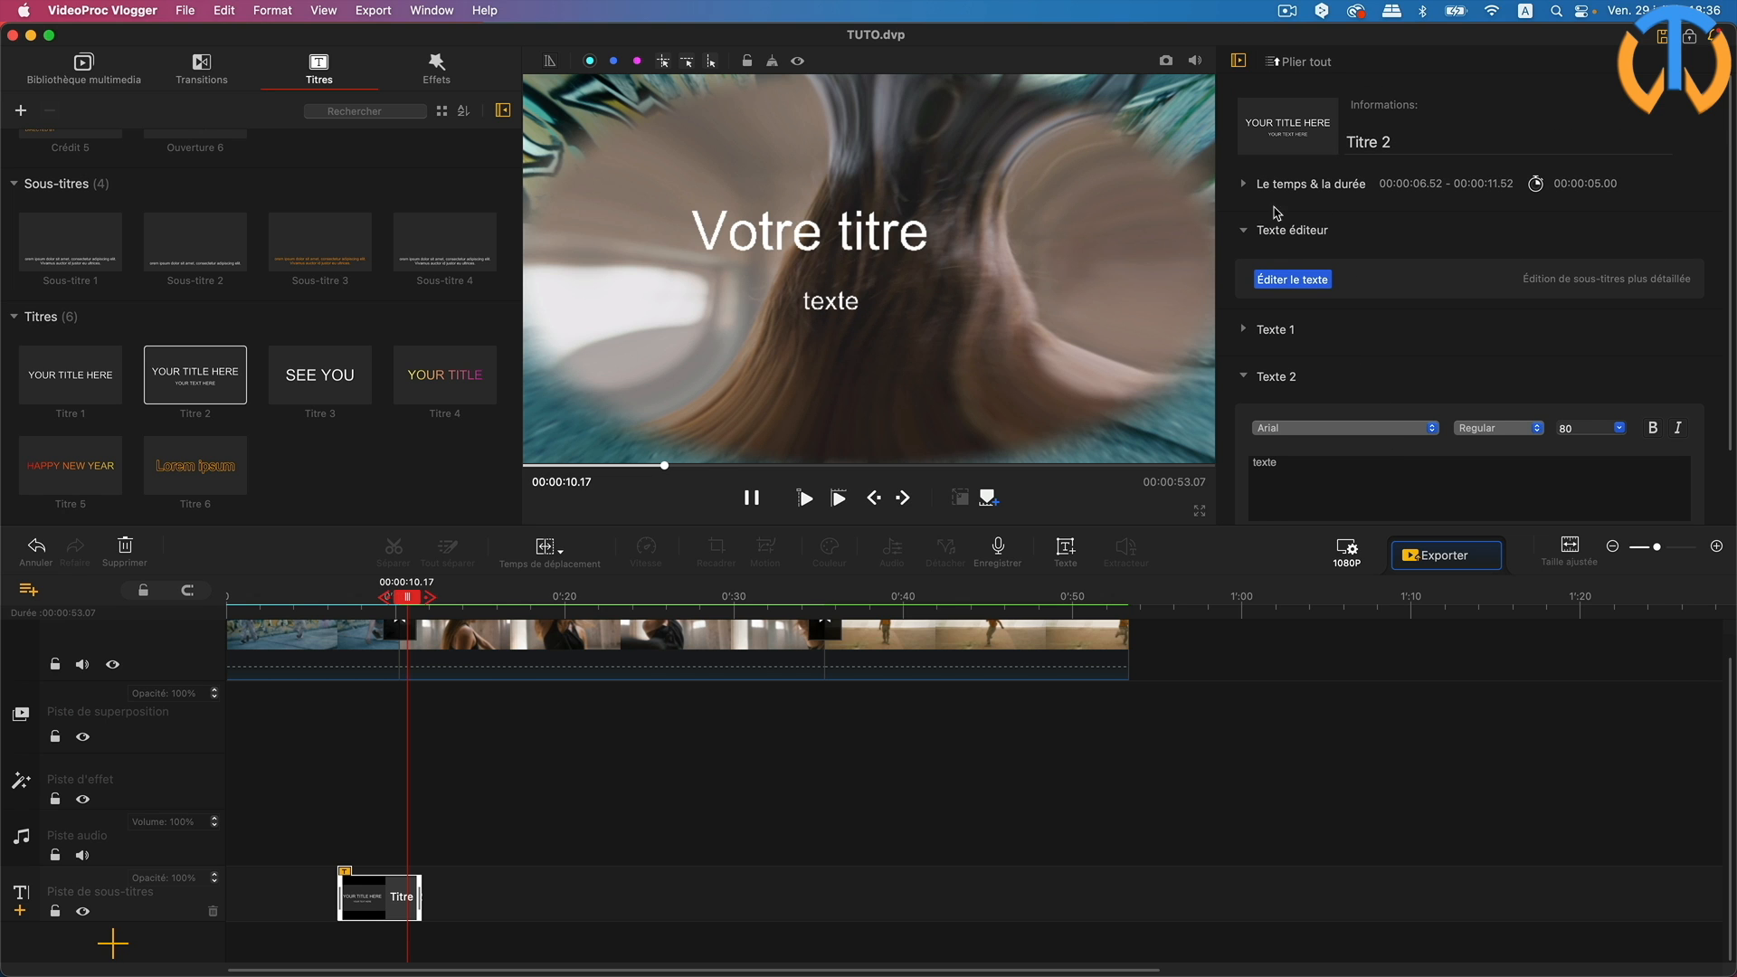
click(1240, 185)
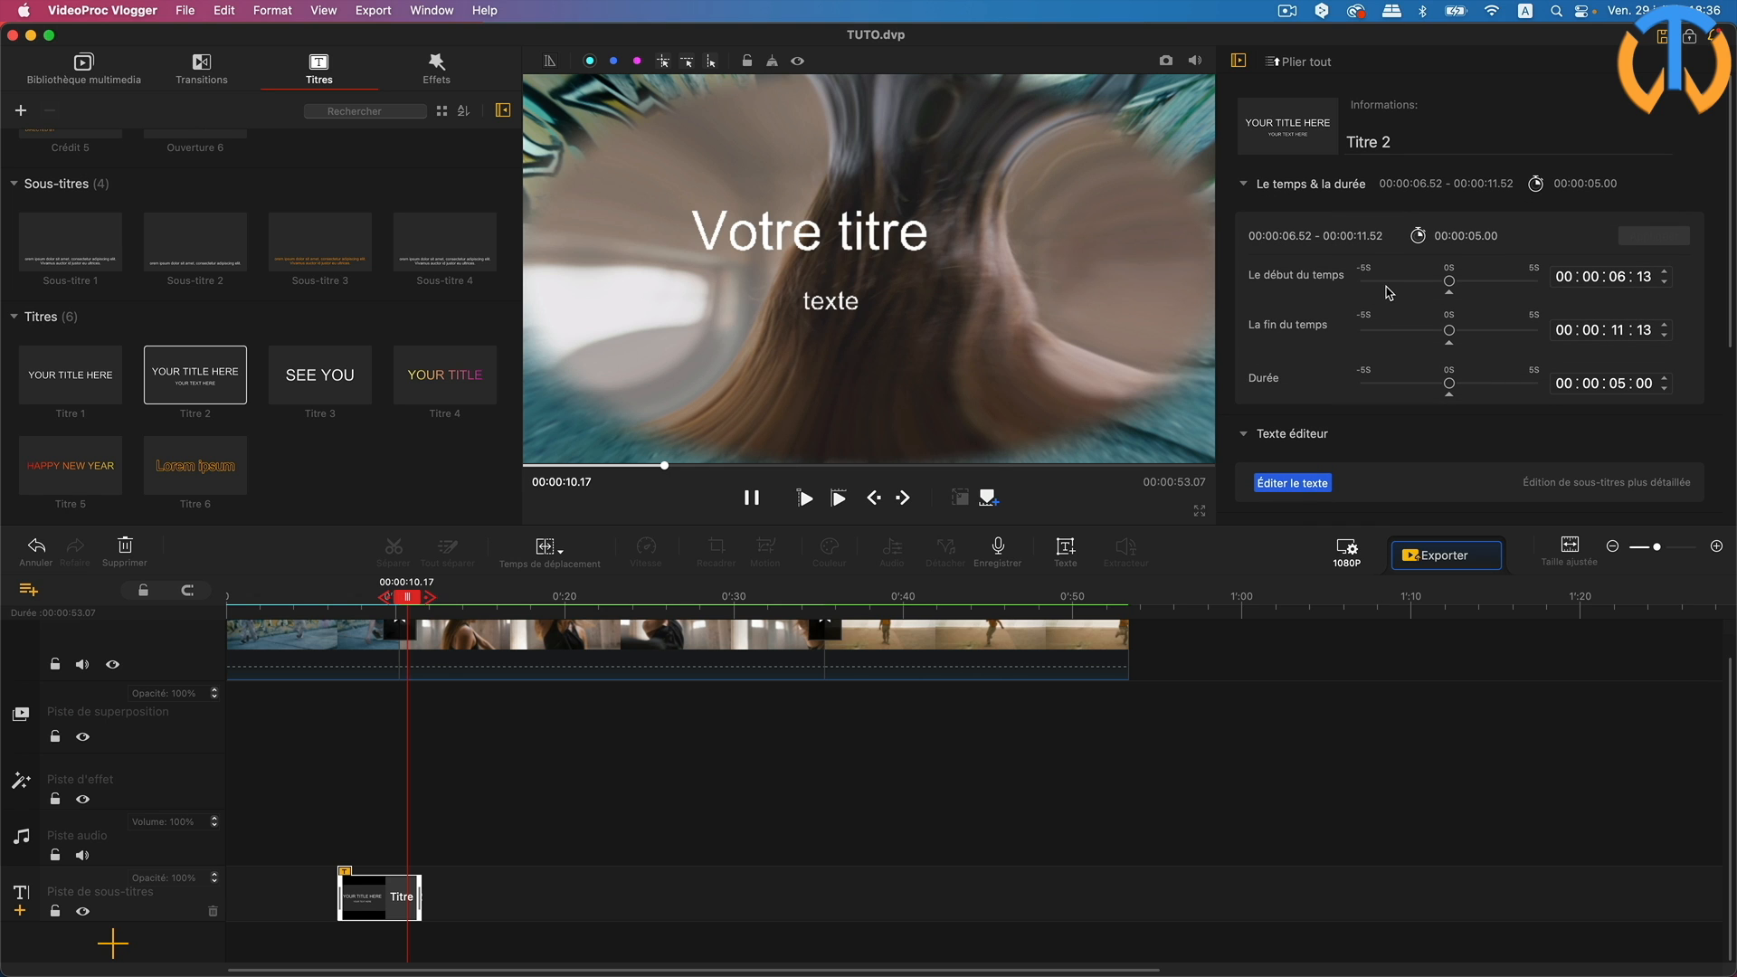
mouse_move(1450, 286)
mouse_down()
mouse_move(1415, 286)
mouse_move(1440, 286)
mouse_up()
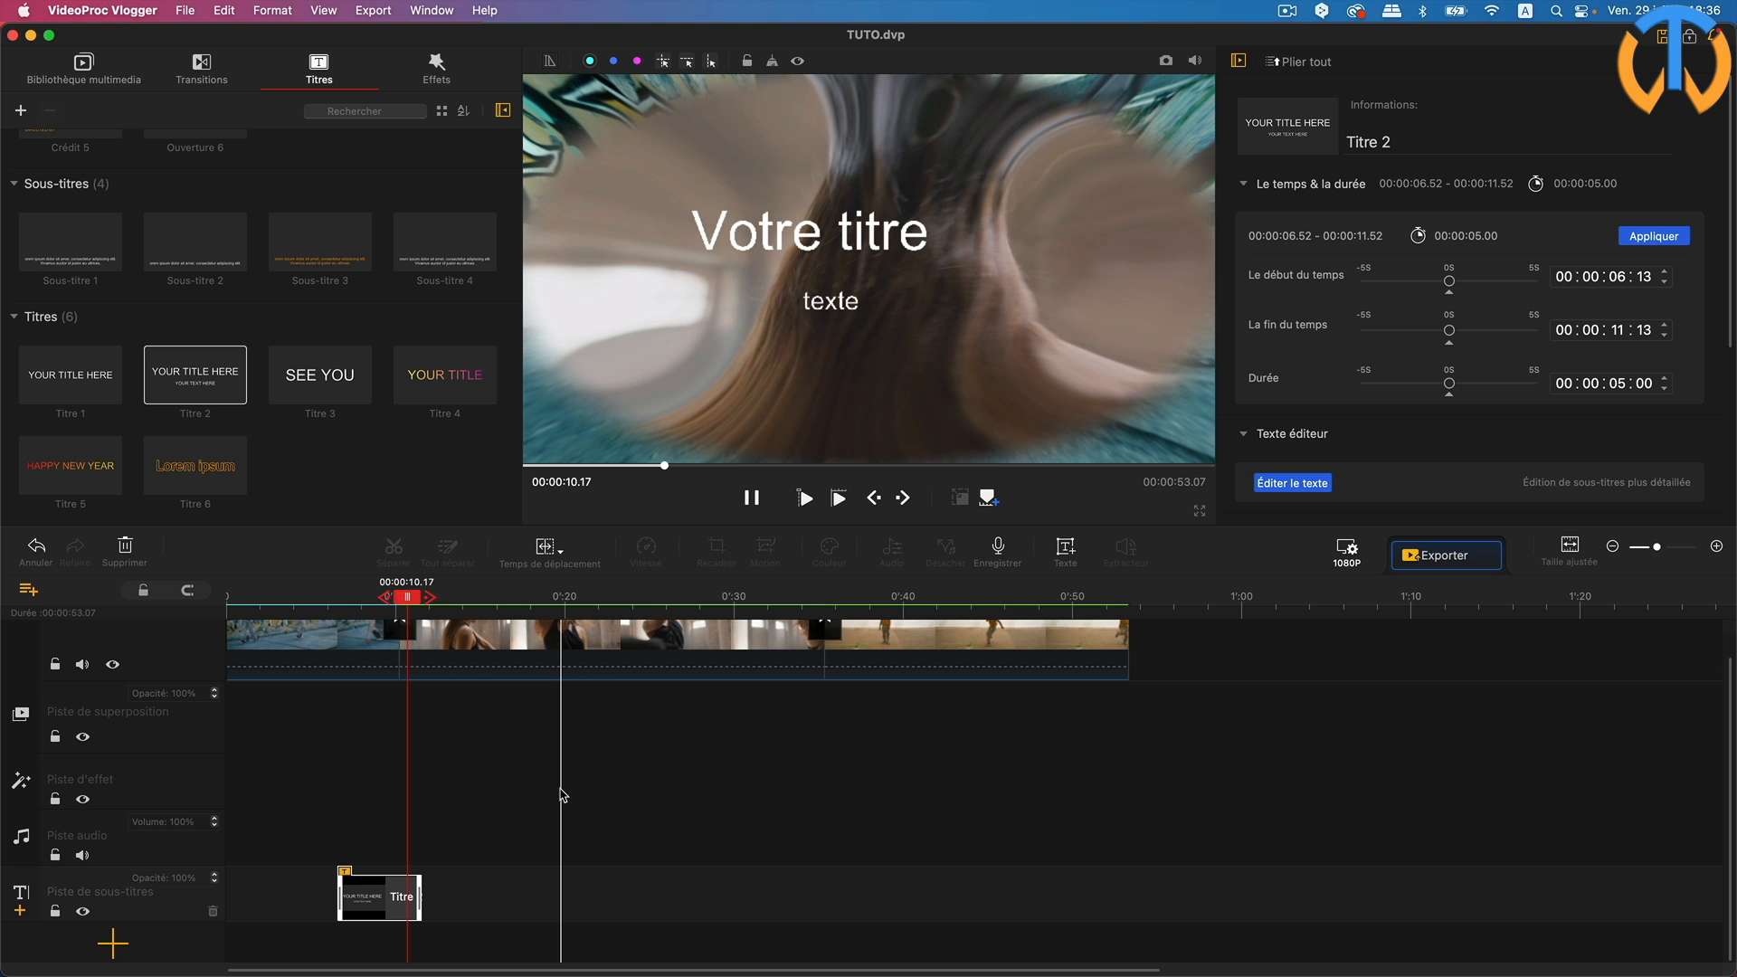
Step: Add the Écran pluvieux filter to the effect track over the contemporary dancer clip, spanning 10.21 to 27.76 seconds
click(438, 69)
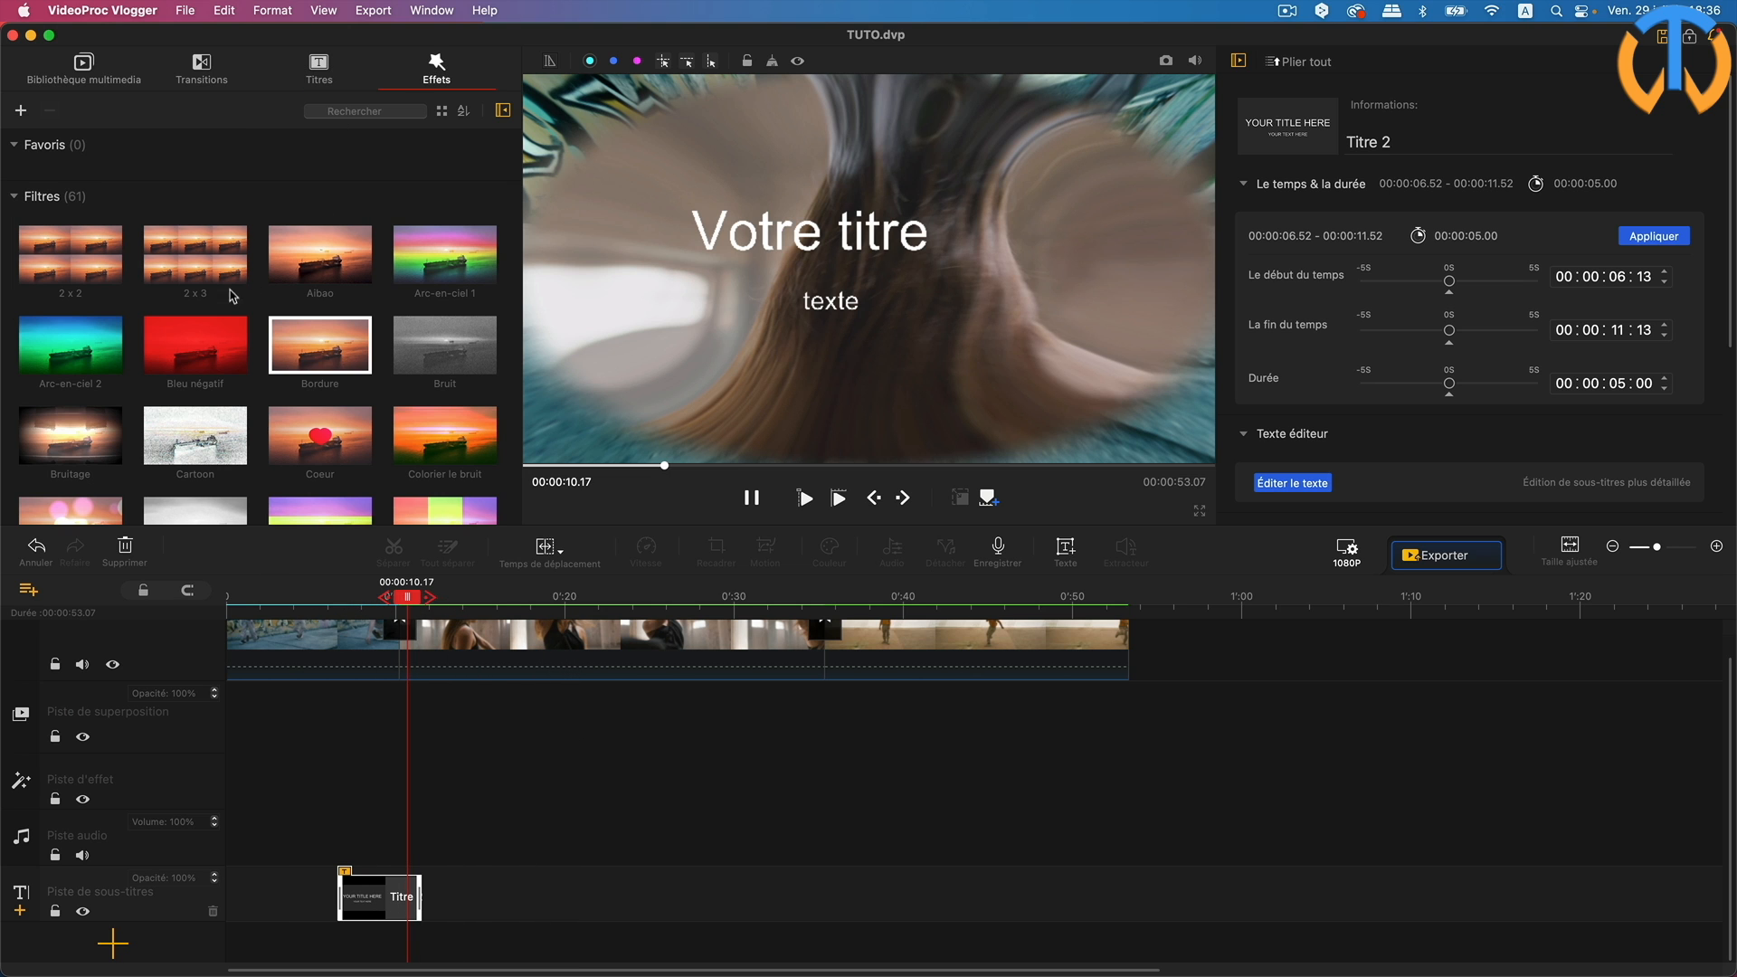
scroll(313, 436, down, 2)
scroll(312, 436, down, 4)
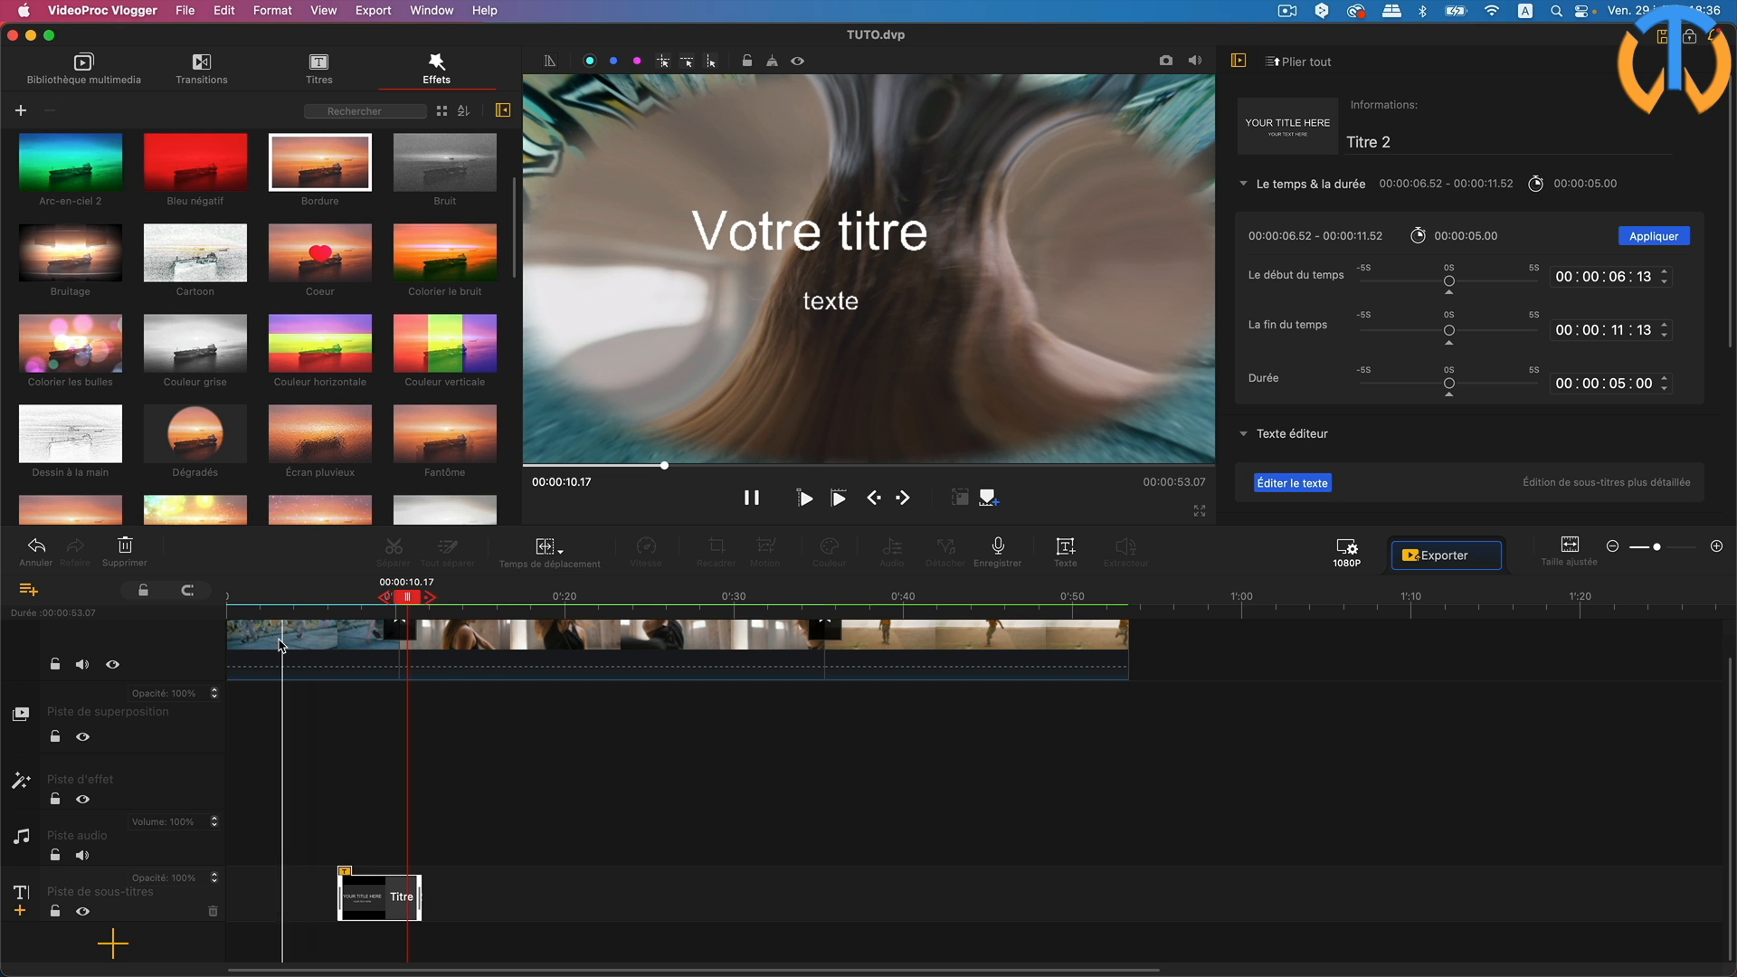
click(280, 650)
click(637, 667)
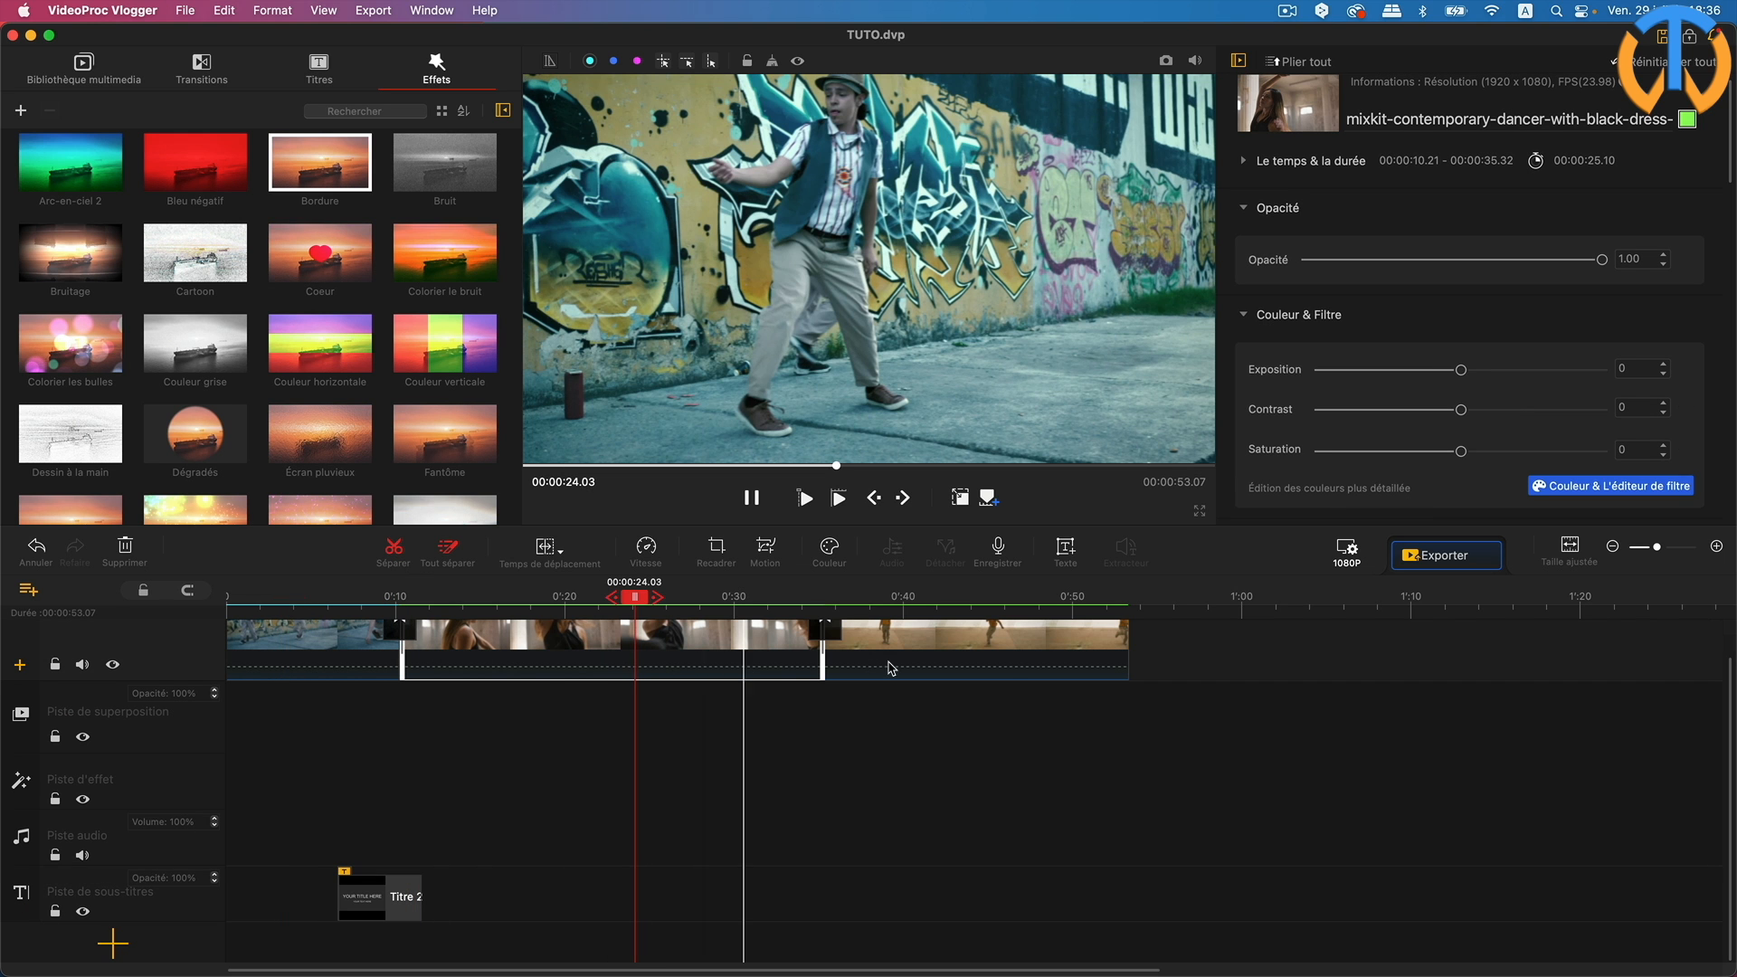
click(212, 443)
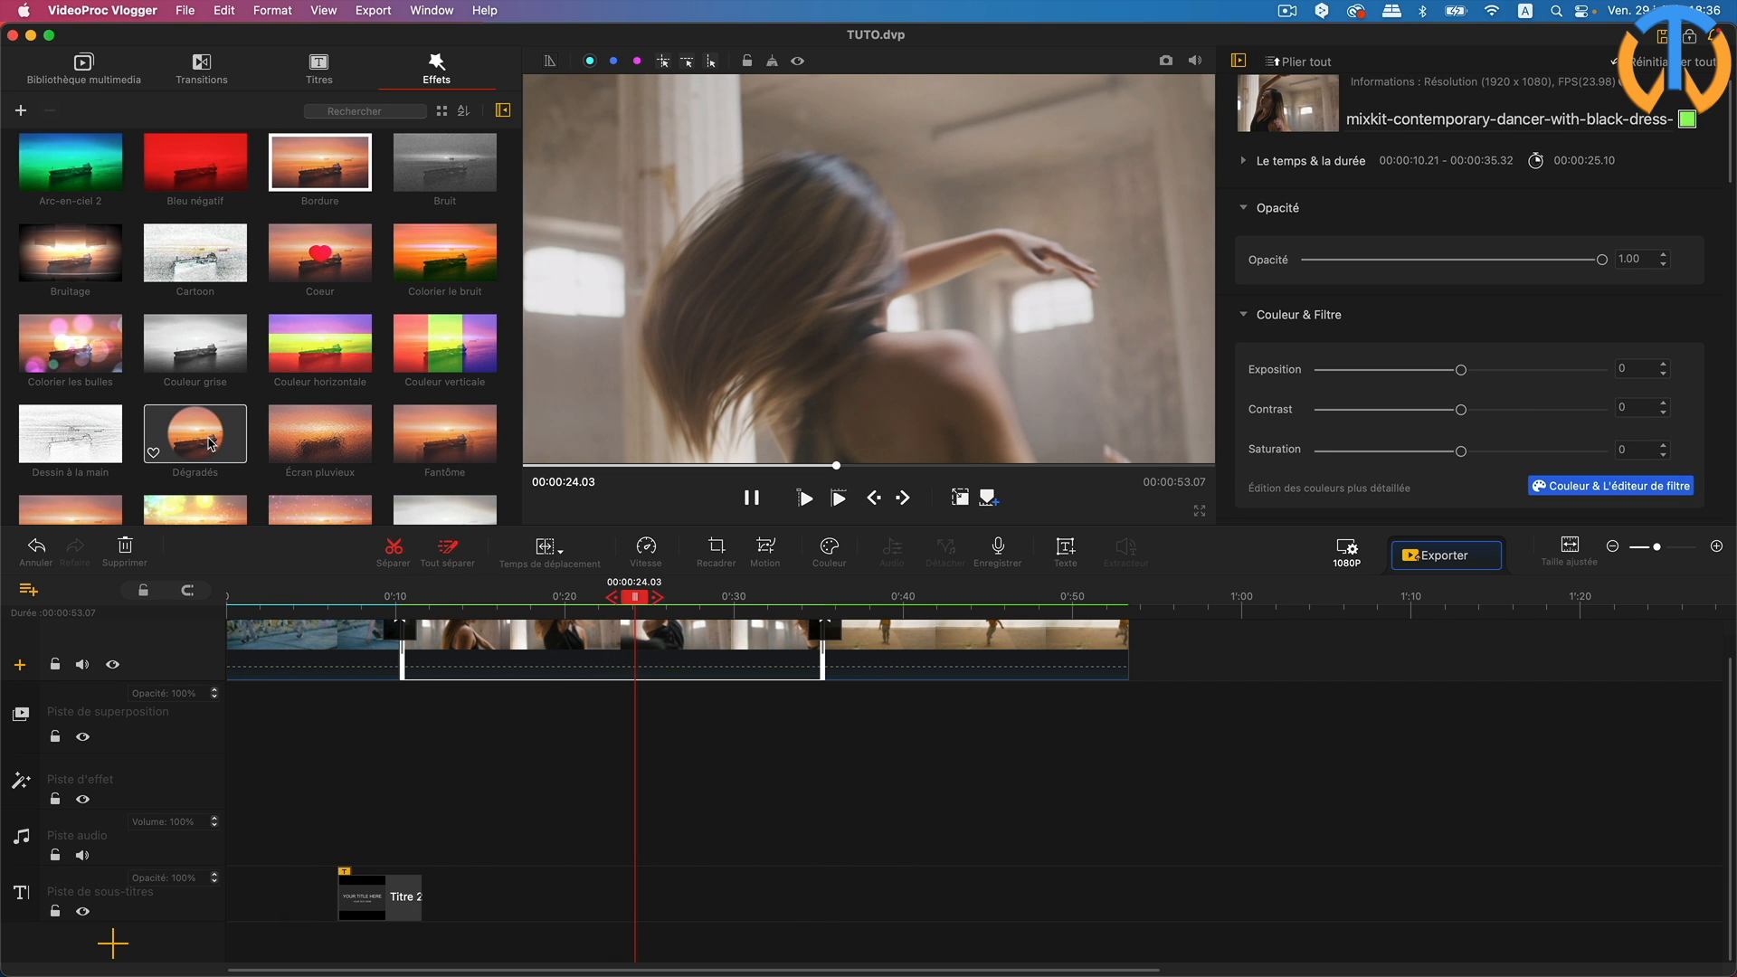
click(298, 450)
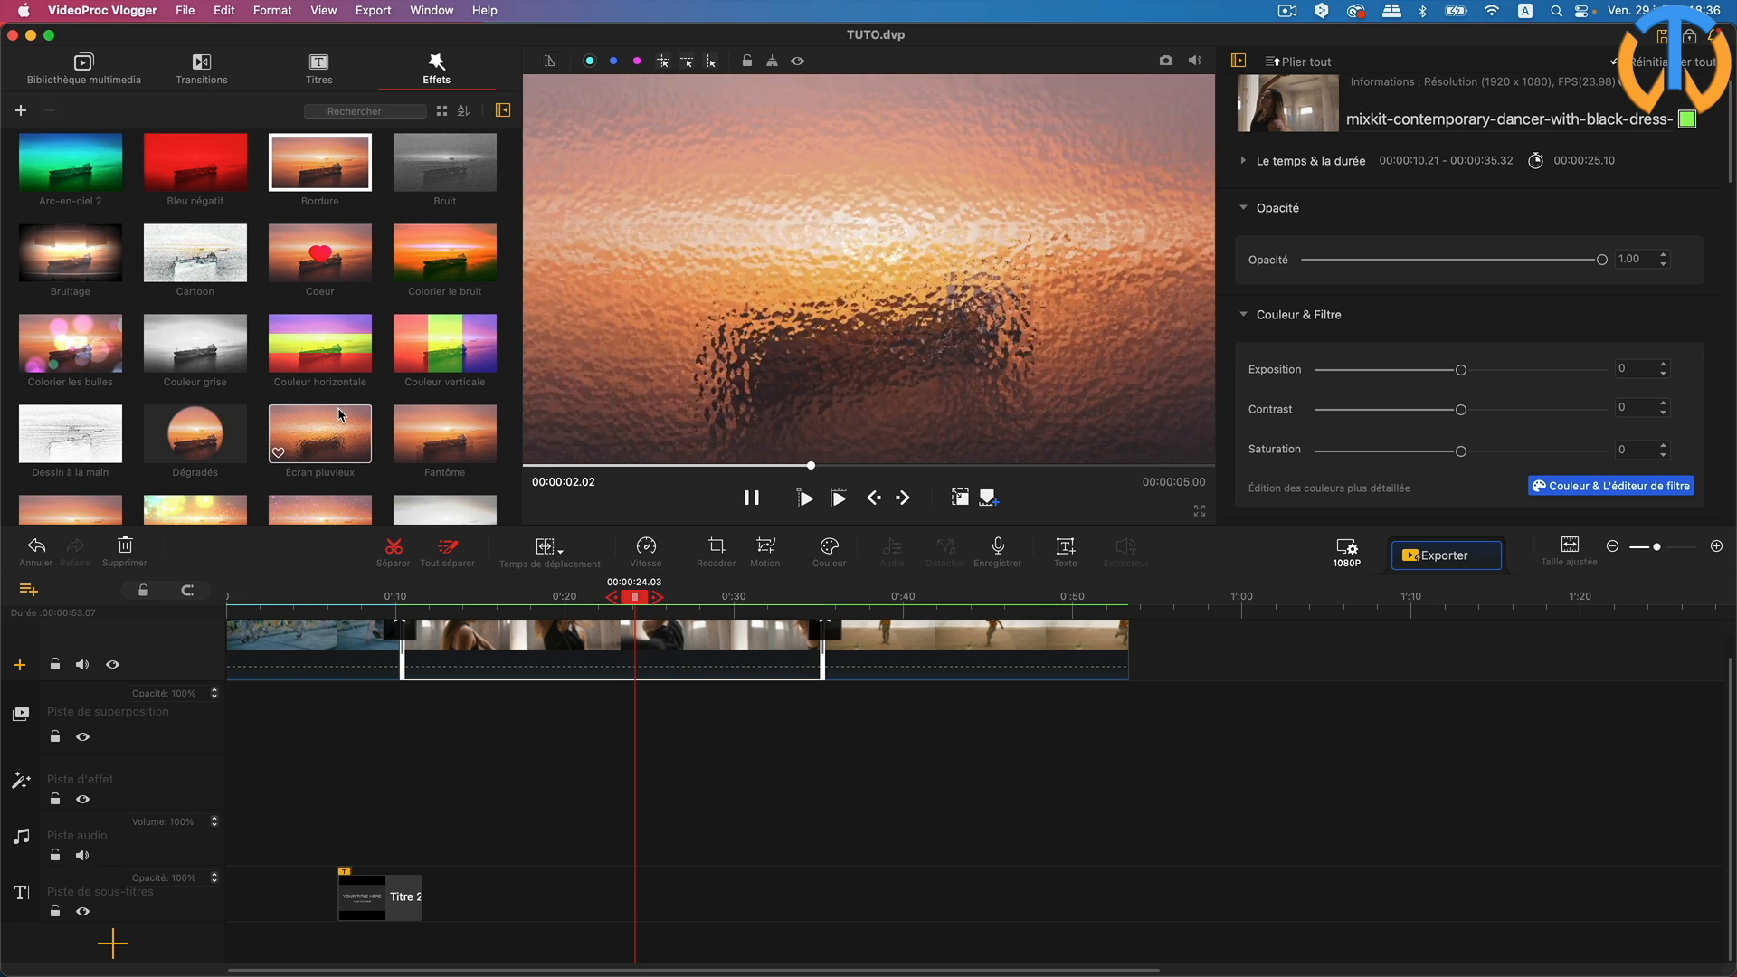
drag(332, 441, 694, 788)
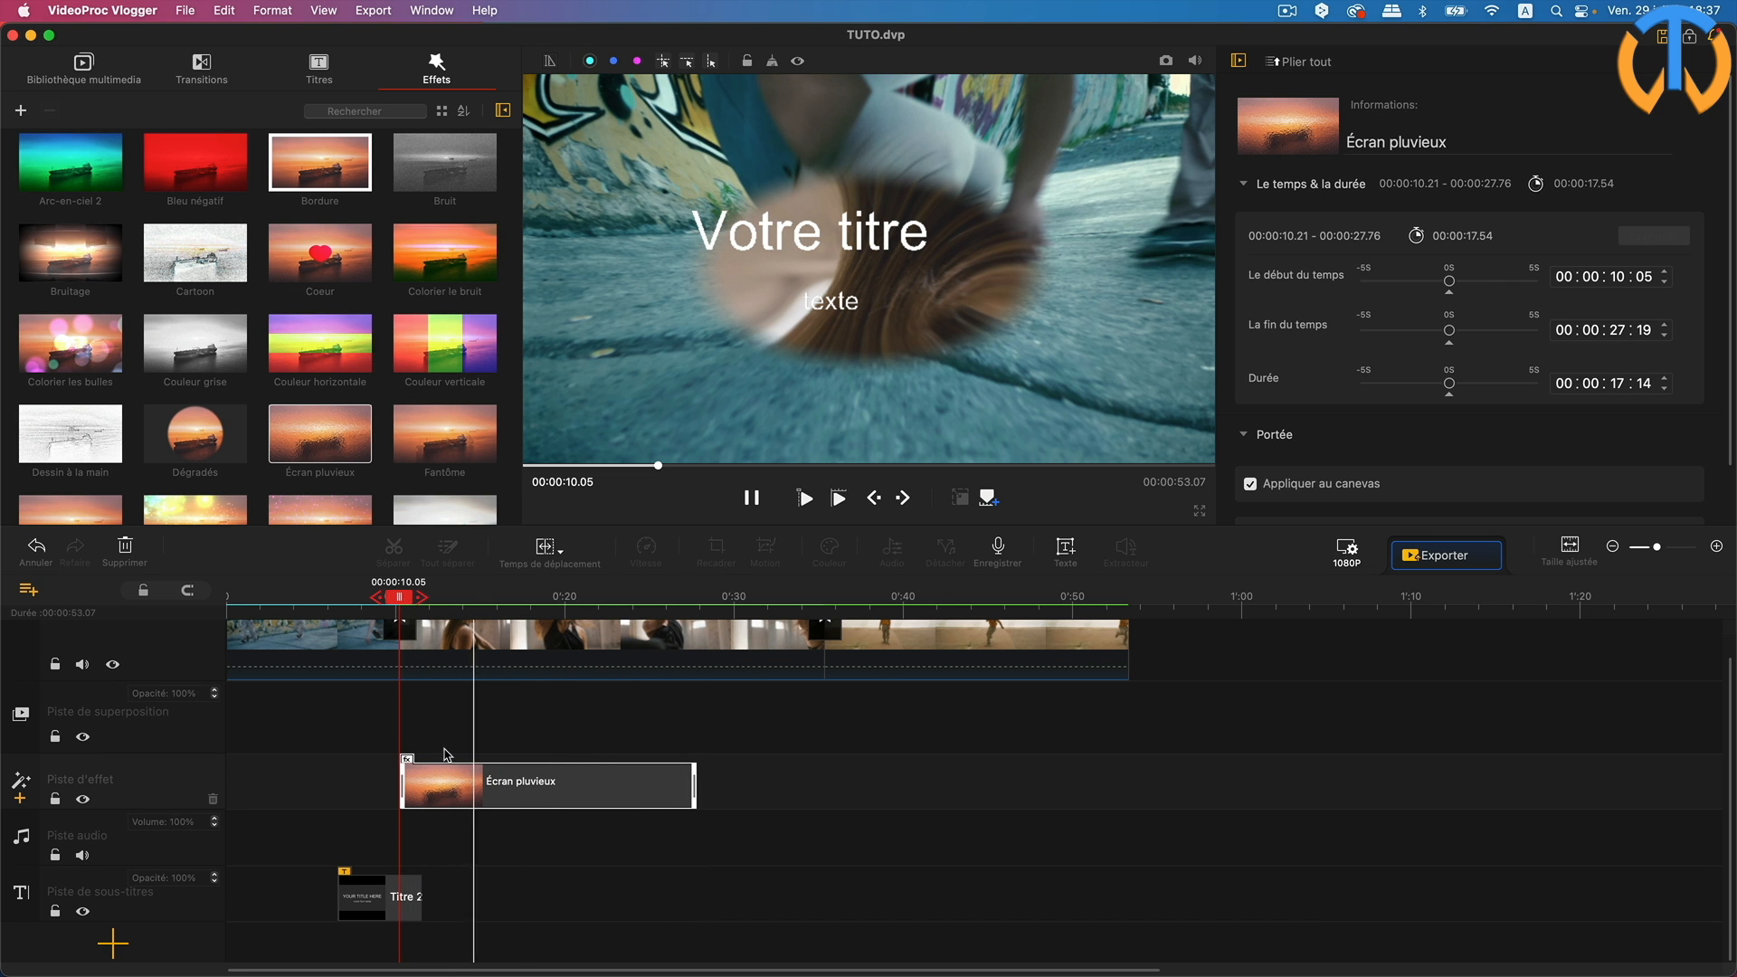
Step: Preview the Écran pluvieux effect on the dancer clip and examine its time, duration and scope settings
drag(405, 598, 532, 599)
click(590, 792)
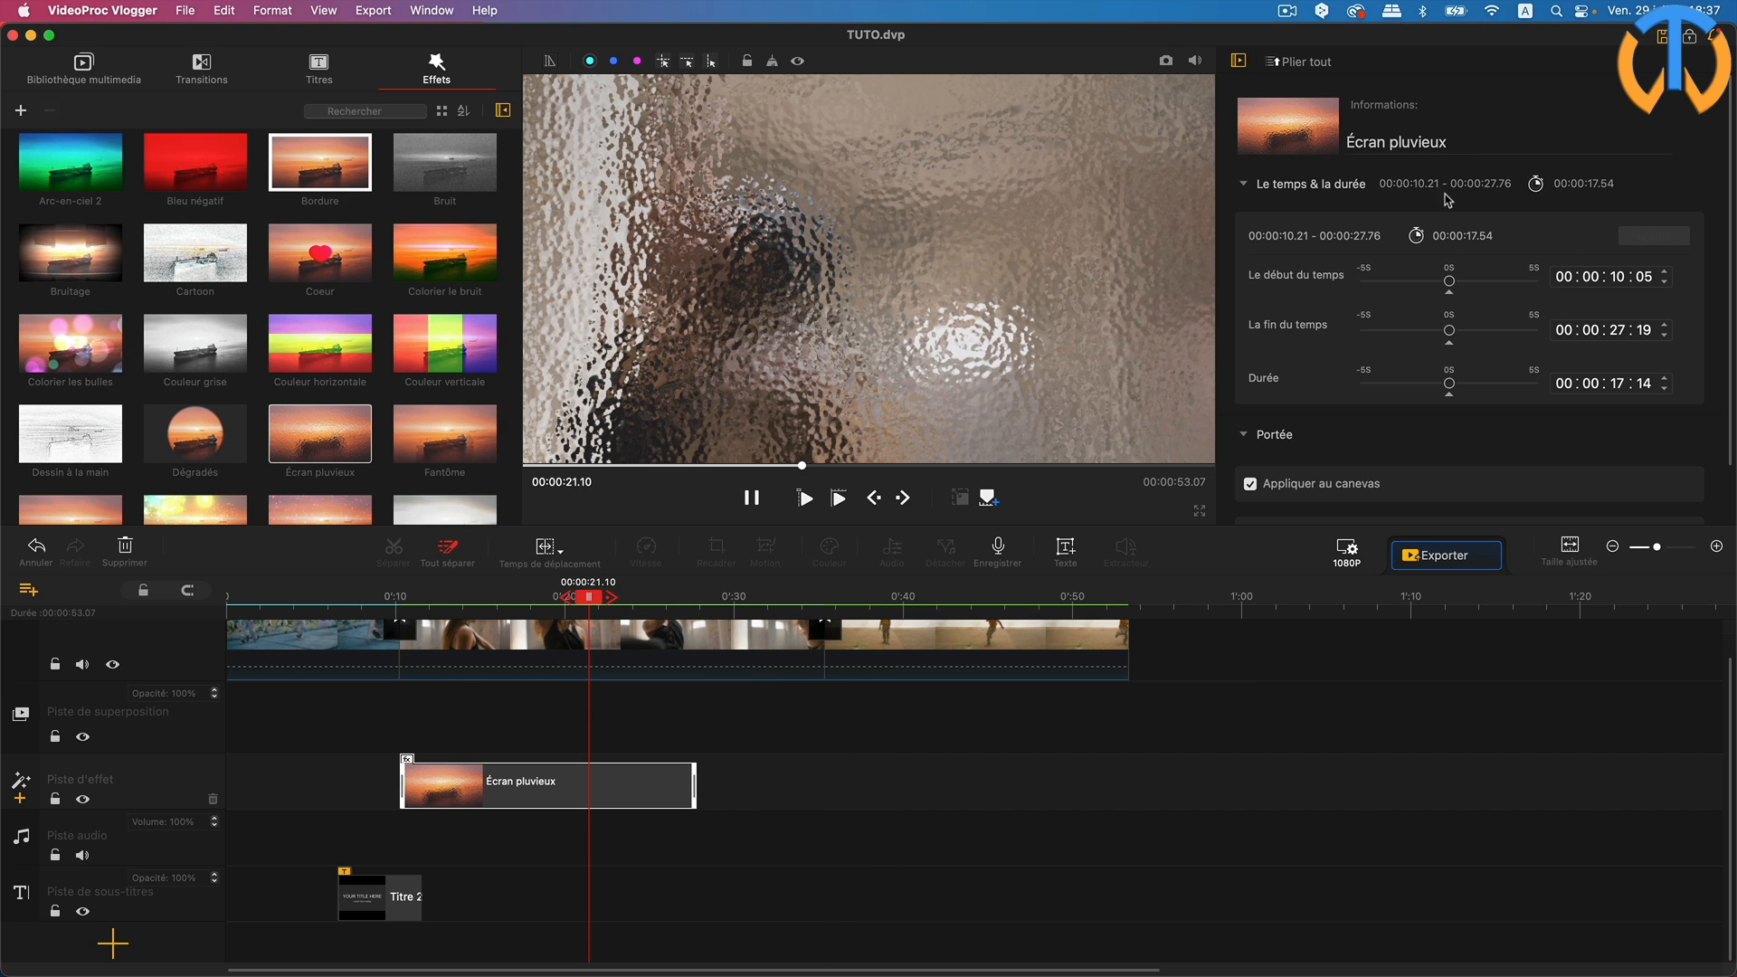
scroll(1357, 226, down, 1)
click(1245, 158)
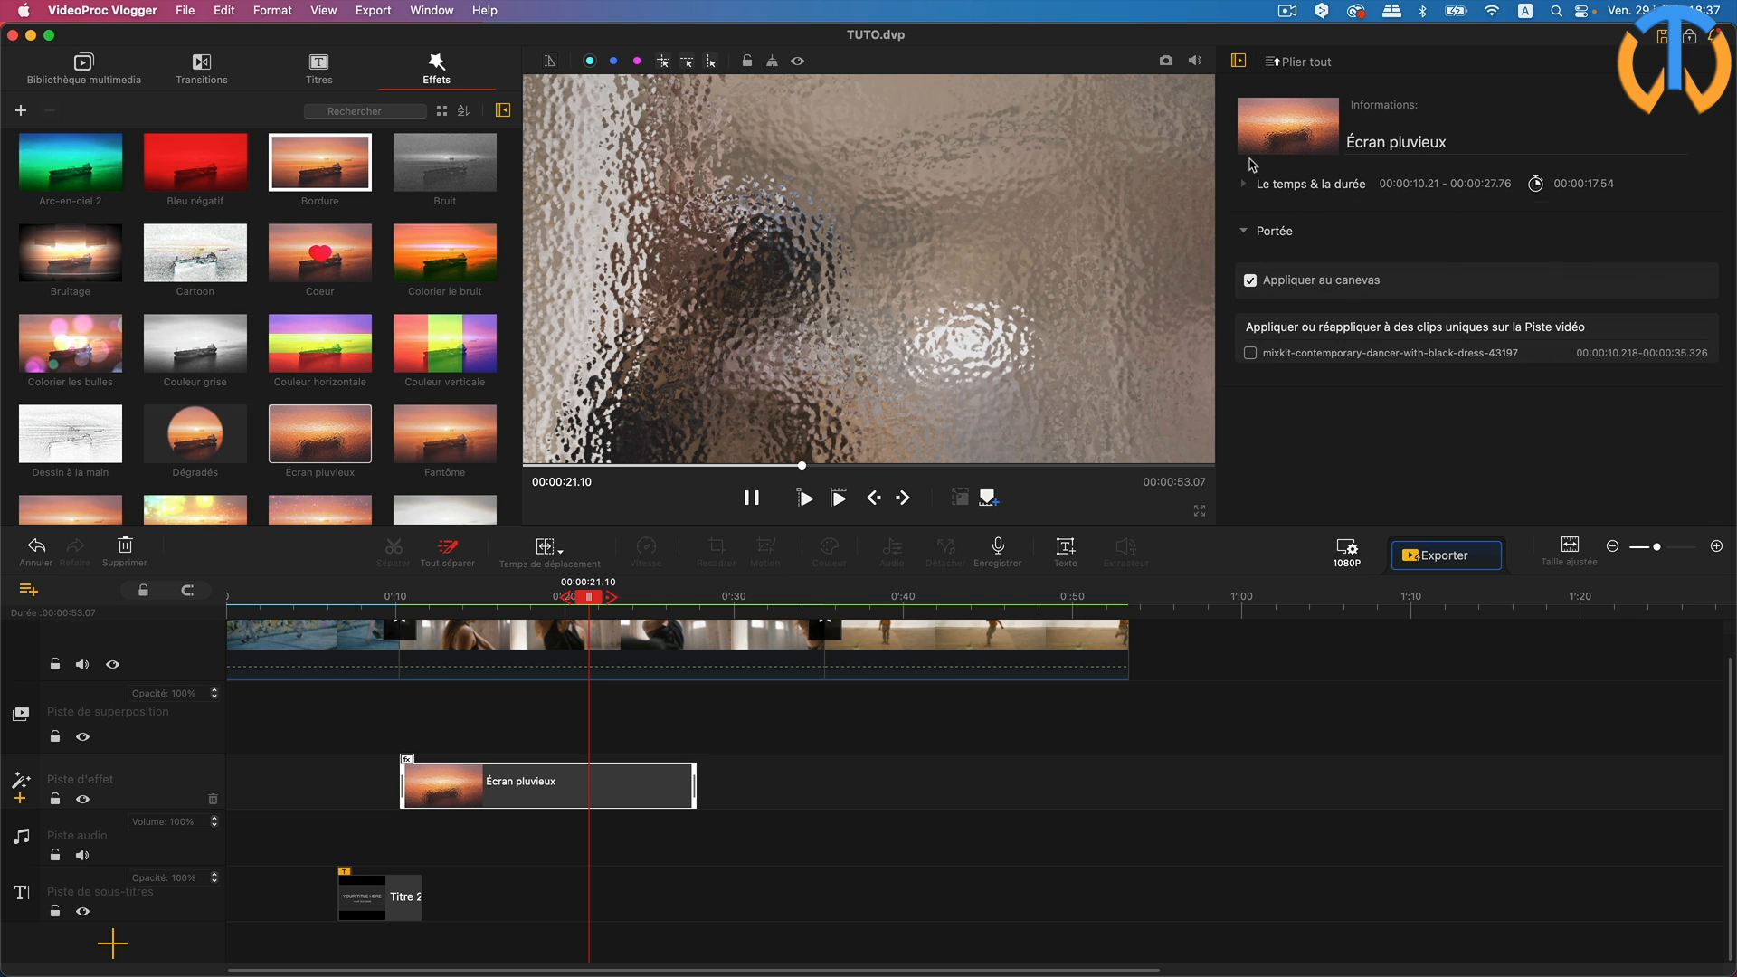
click(1249, 232)
click(1249, 231)
click(1250, 231)
click(1249, 232)
Step: Browse the remaining filters in the effects library and preview the Signal éteint filter
scroll(395, 456, down, 5)
scroll(393, 419, down, 10)
scroll(393, 419, down, 2)
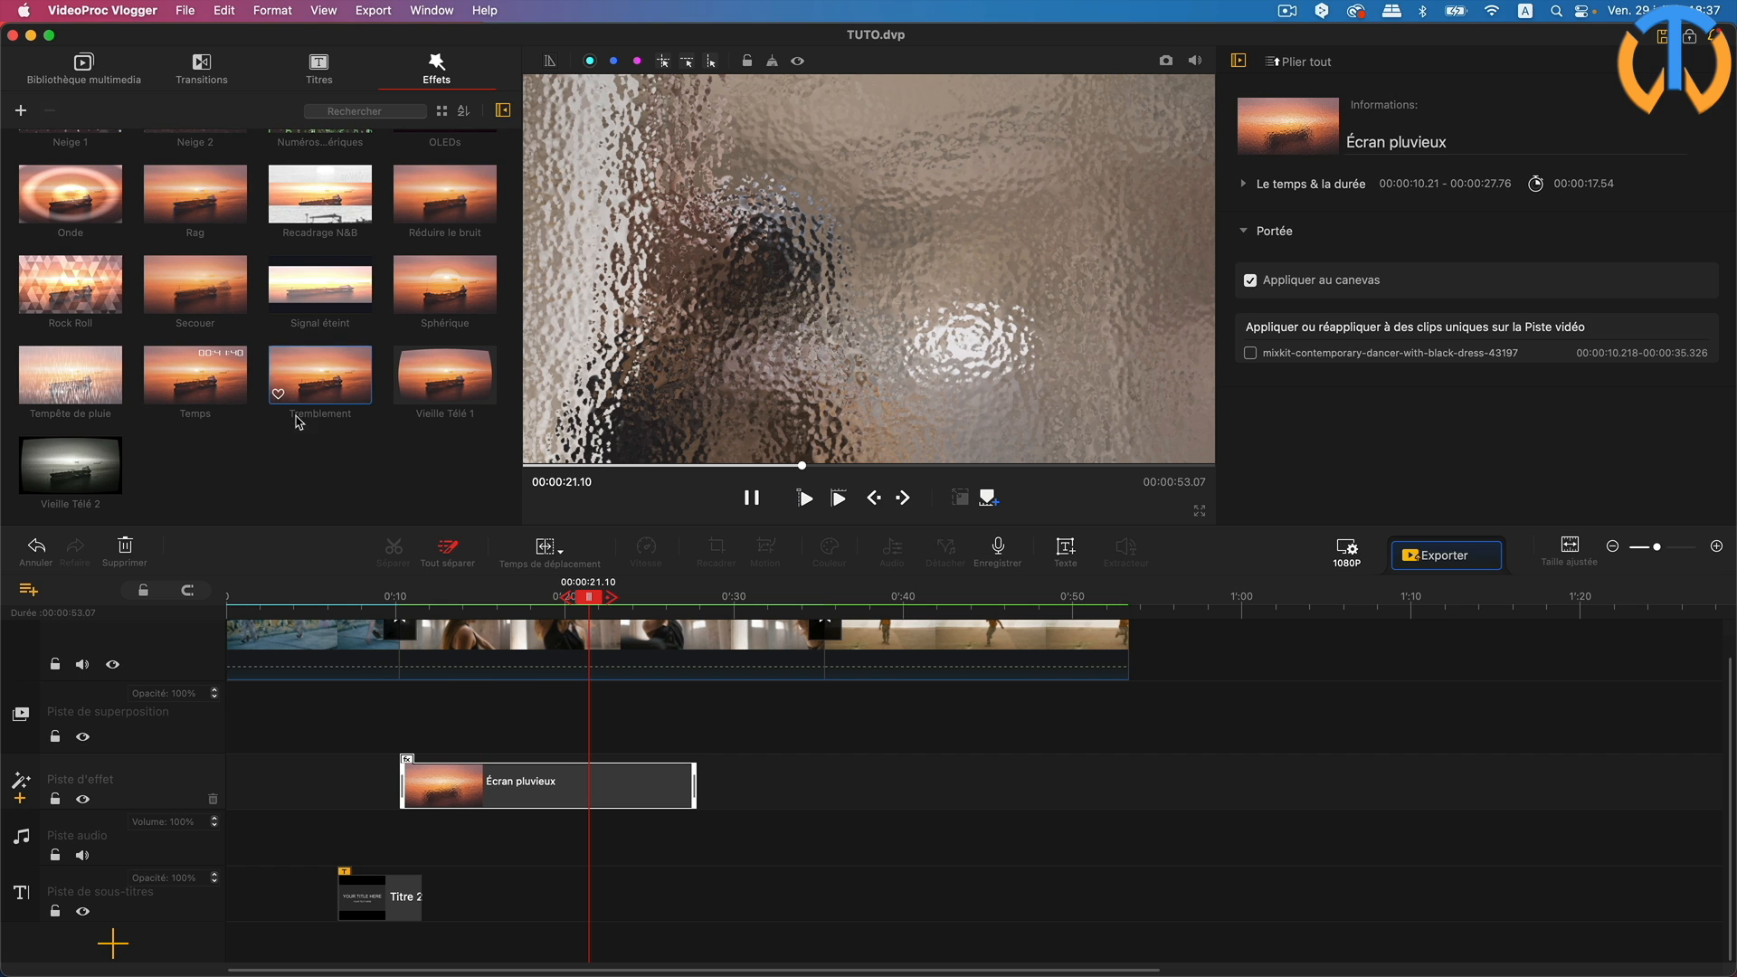
scroll(271, 389, up, 1)
scroll(298, 375, up, 1)
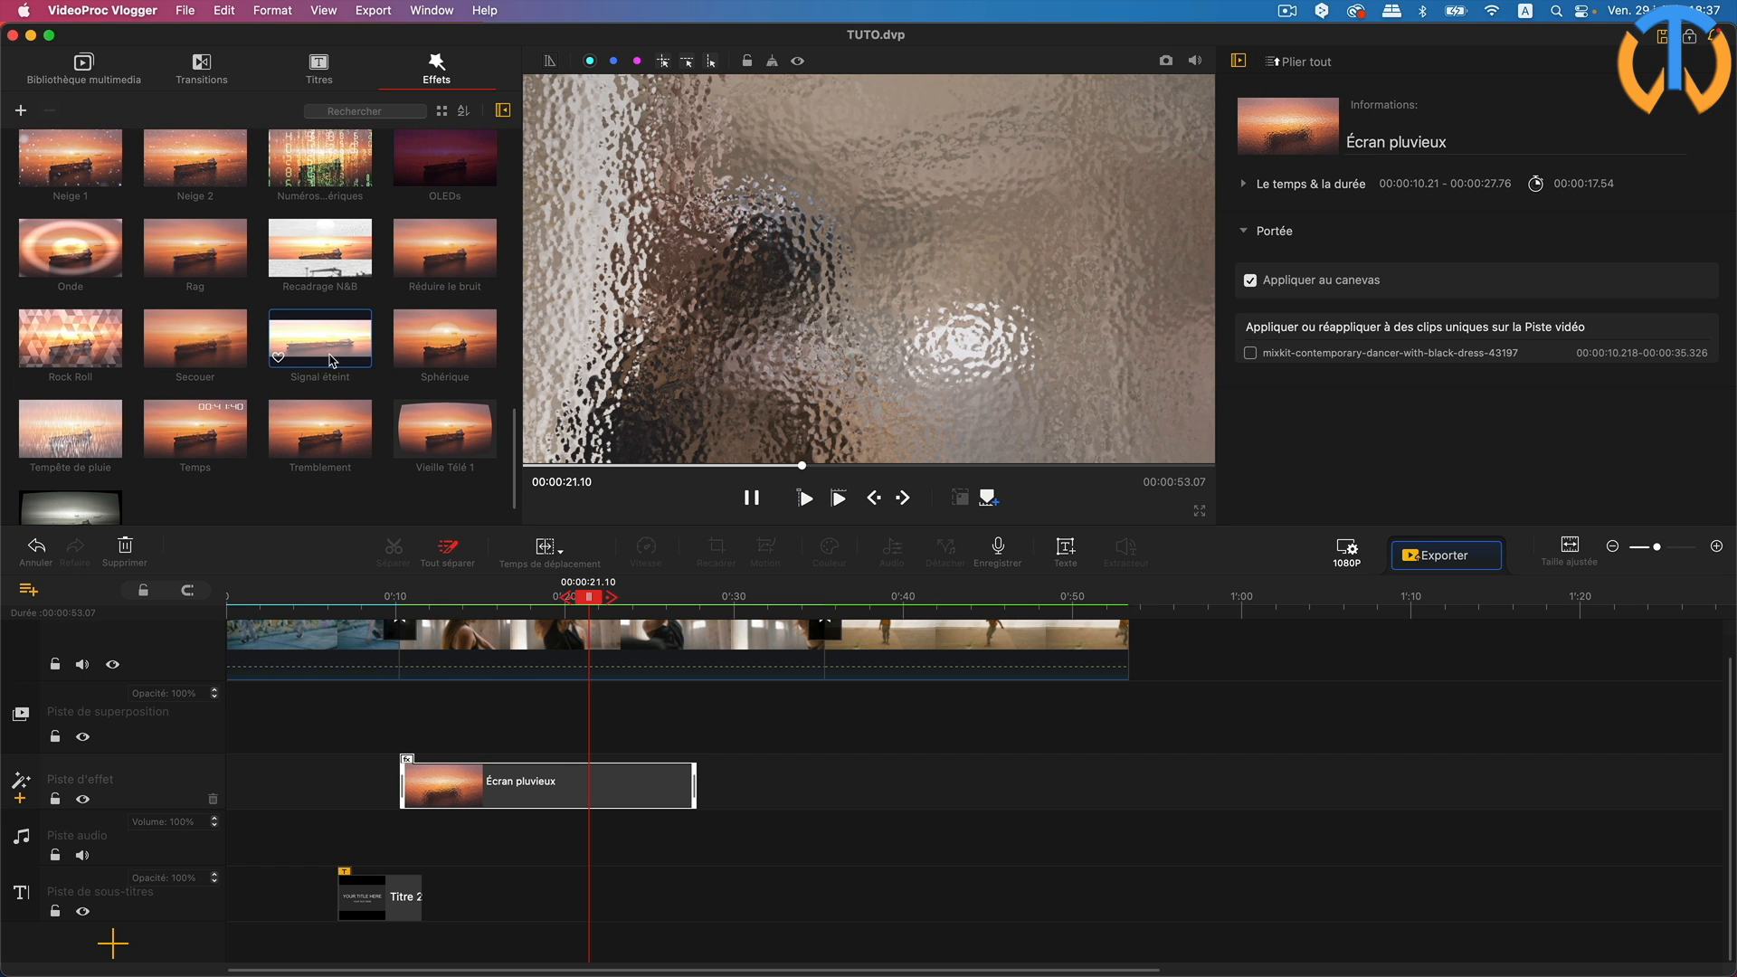
click(334, 356)
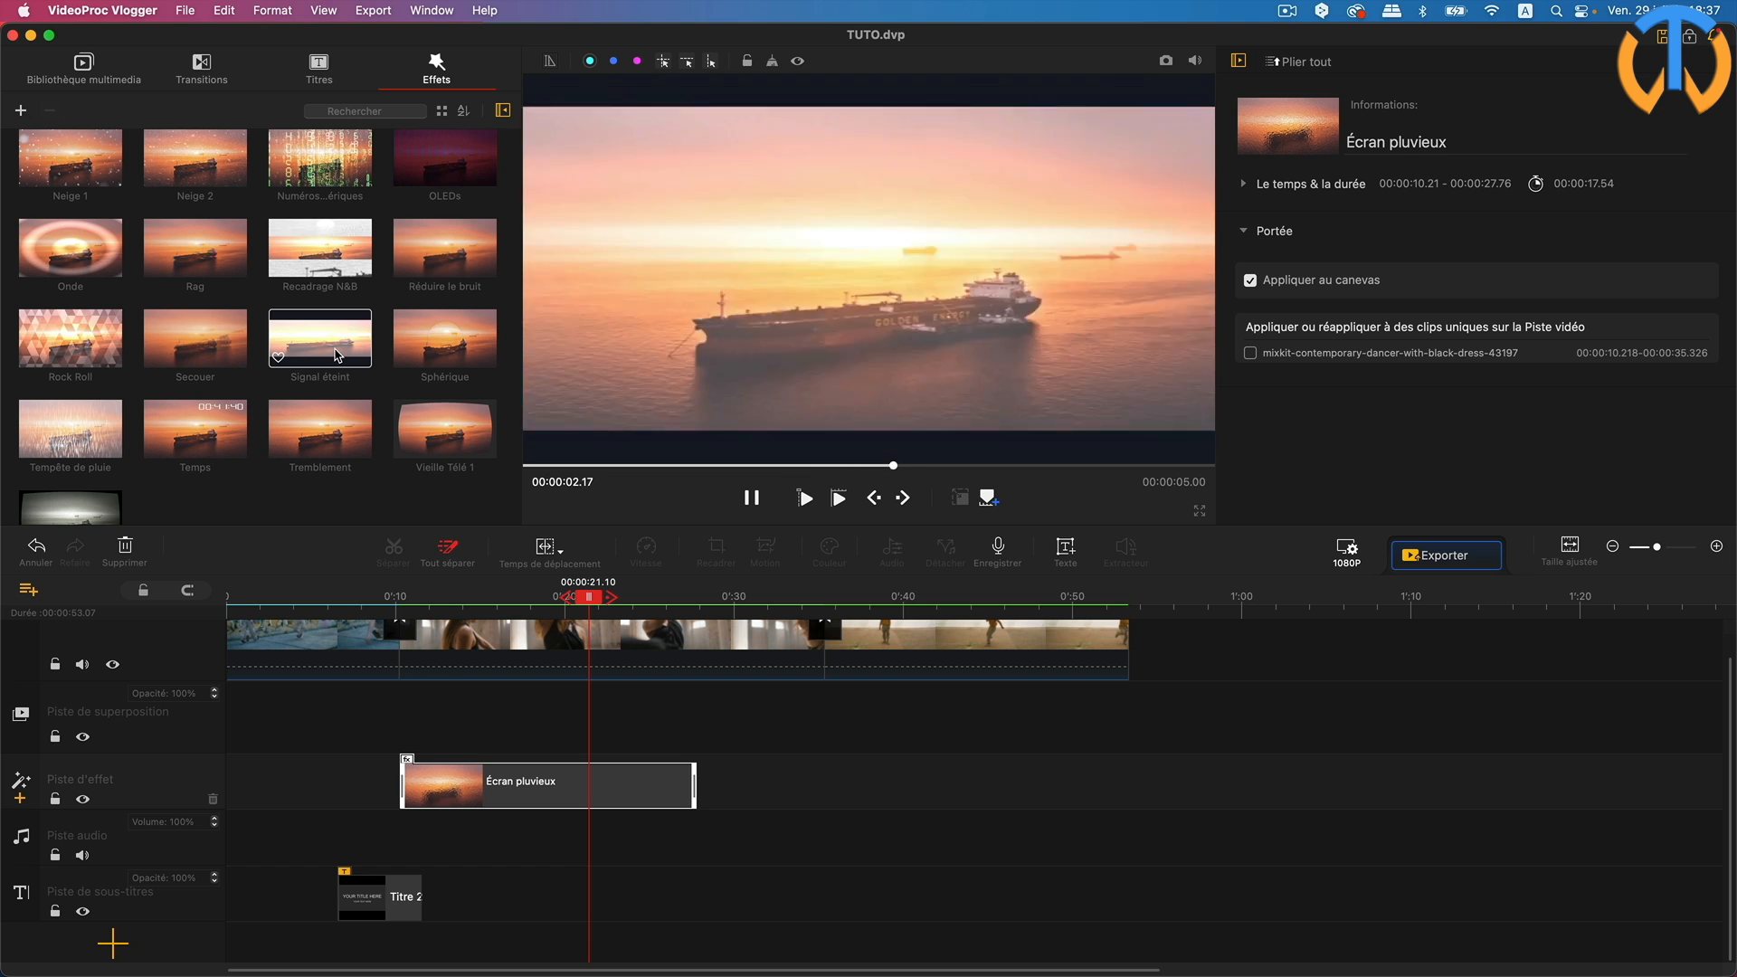
scroll(337, 355, up, 5)
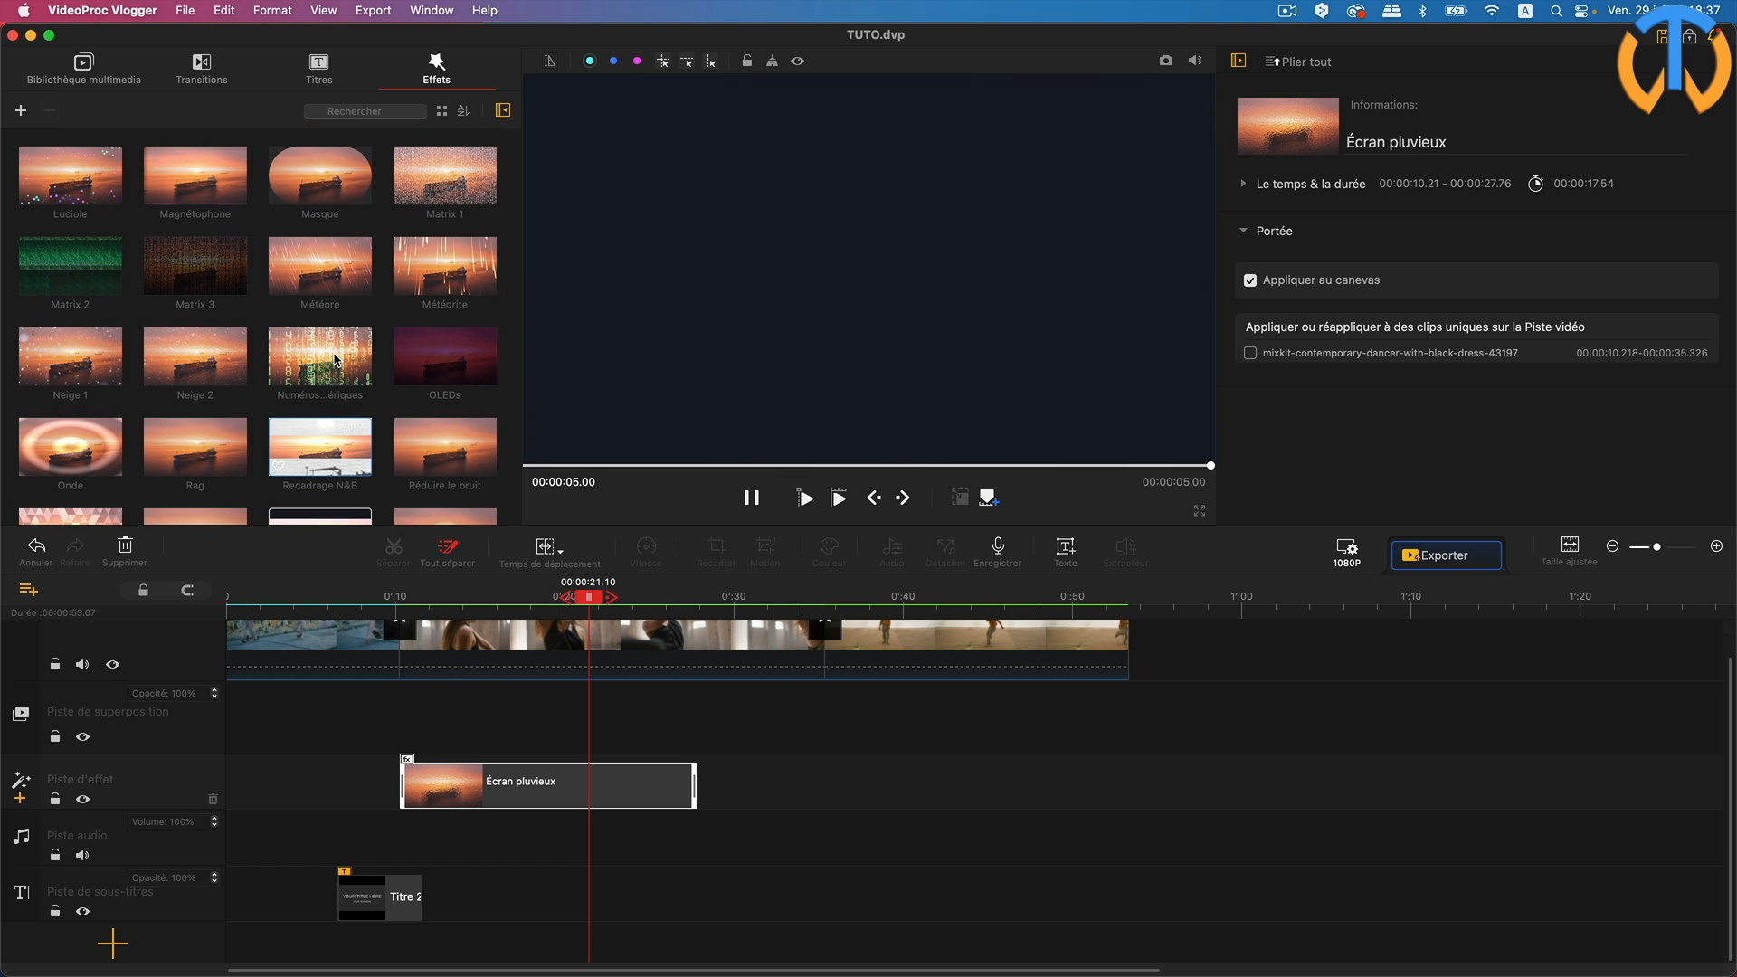
scroll(337, 359, up, 4)
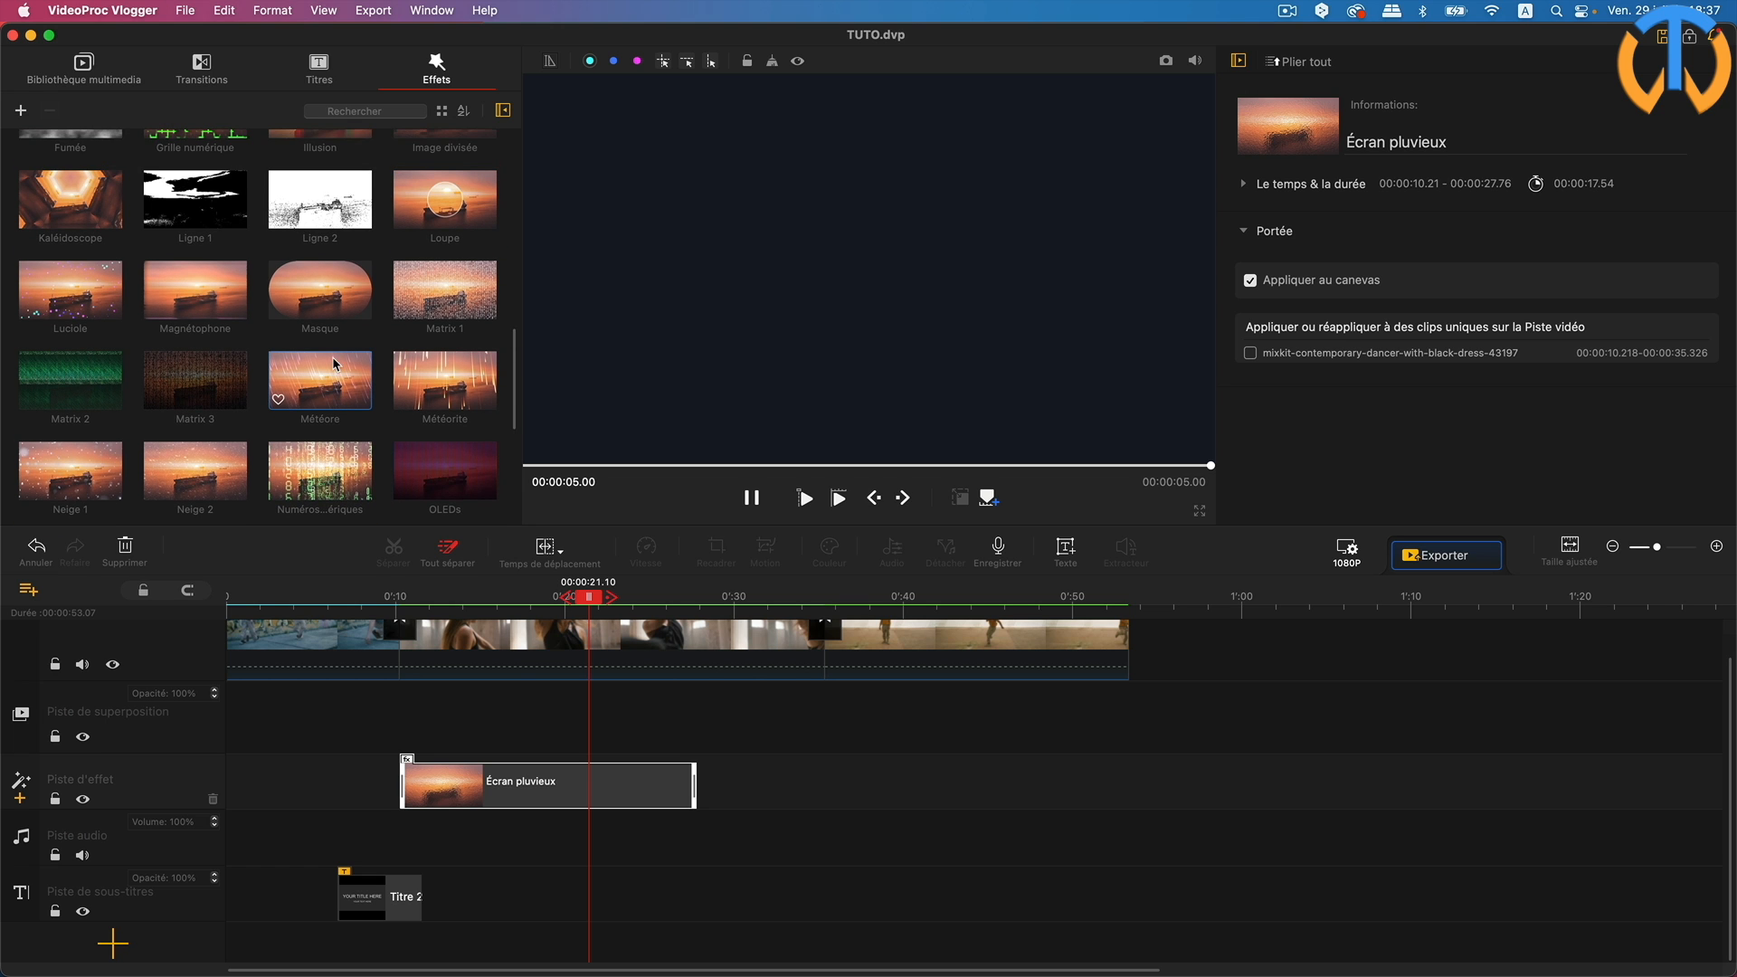
scroll(337, 363, up, 1)
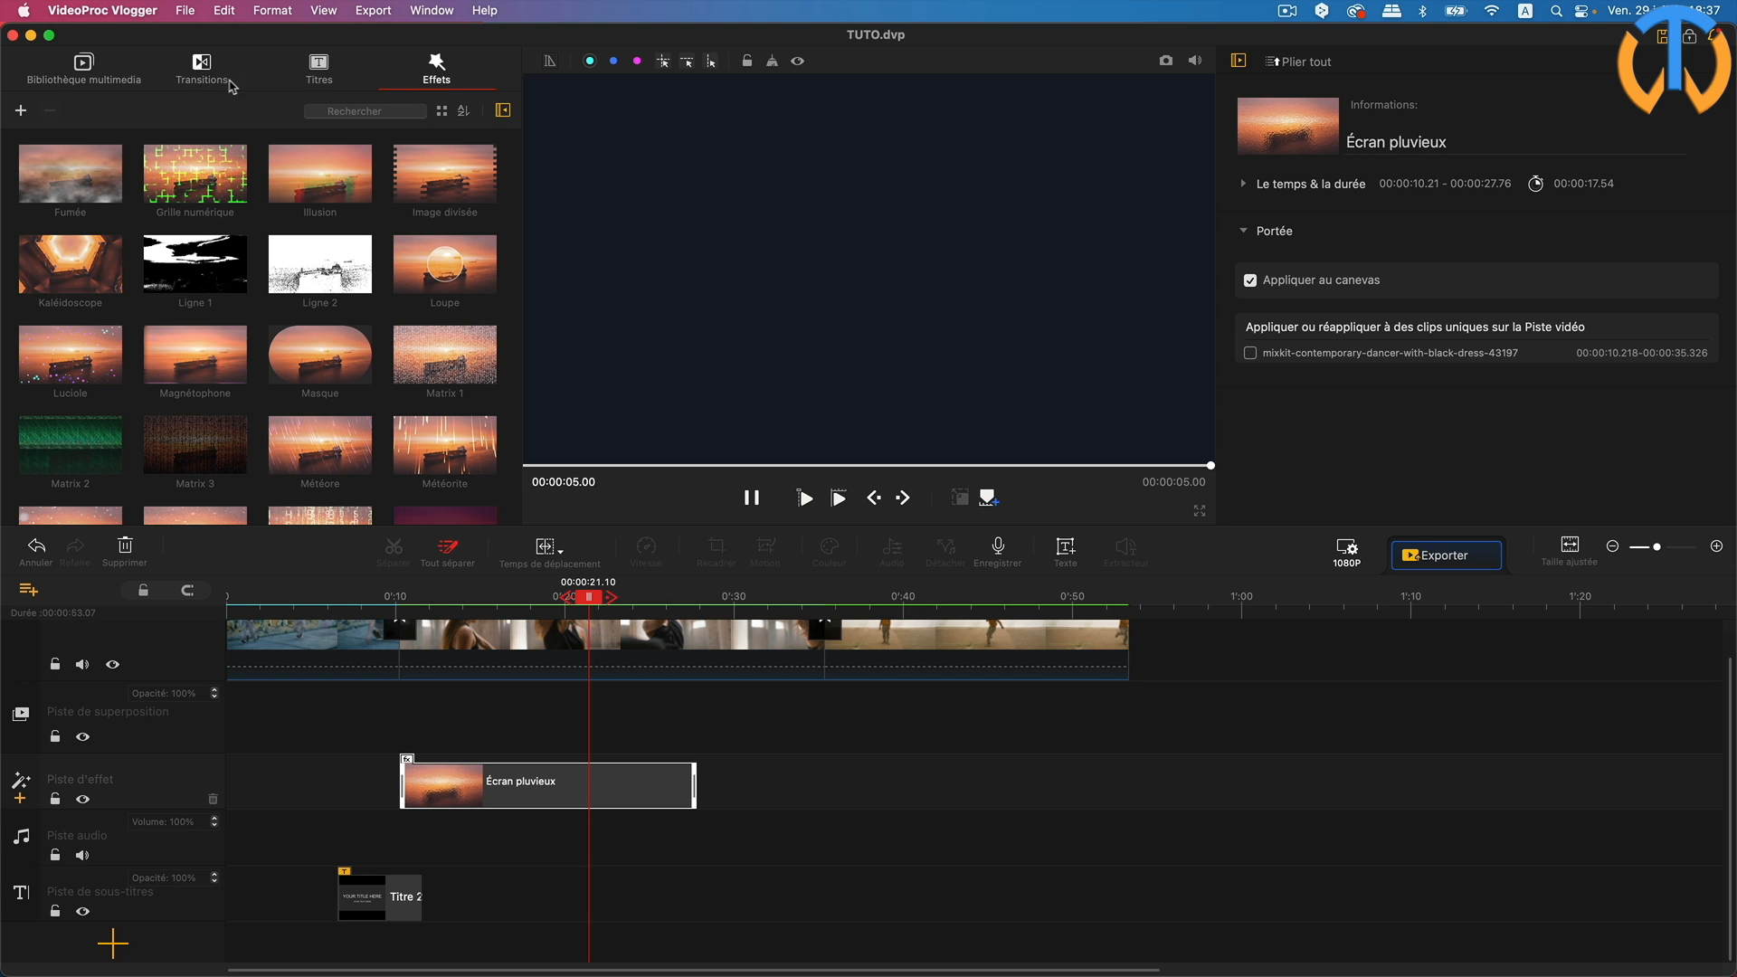
Step: Place the mixkit-tech-house-vibes-130 music on the audio track from the very start of the project and play it back
click(80, 73)
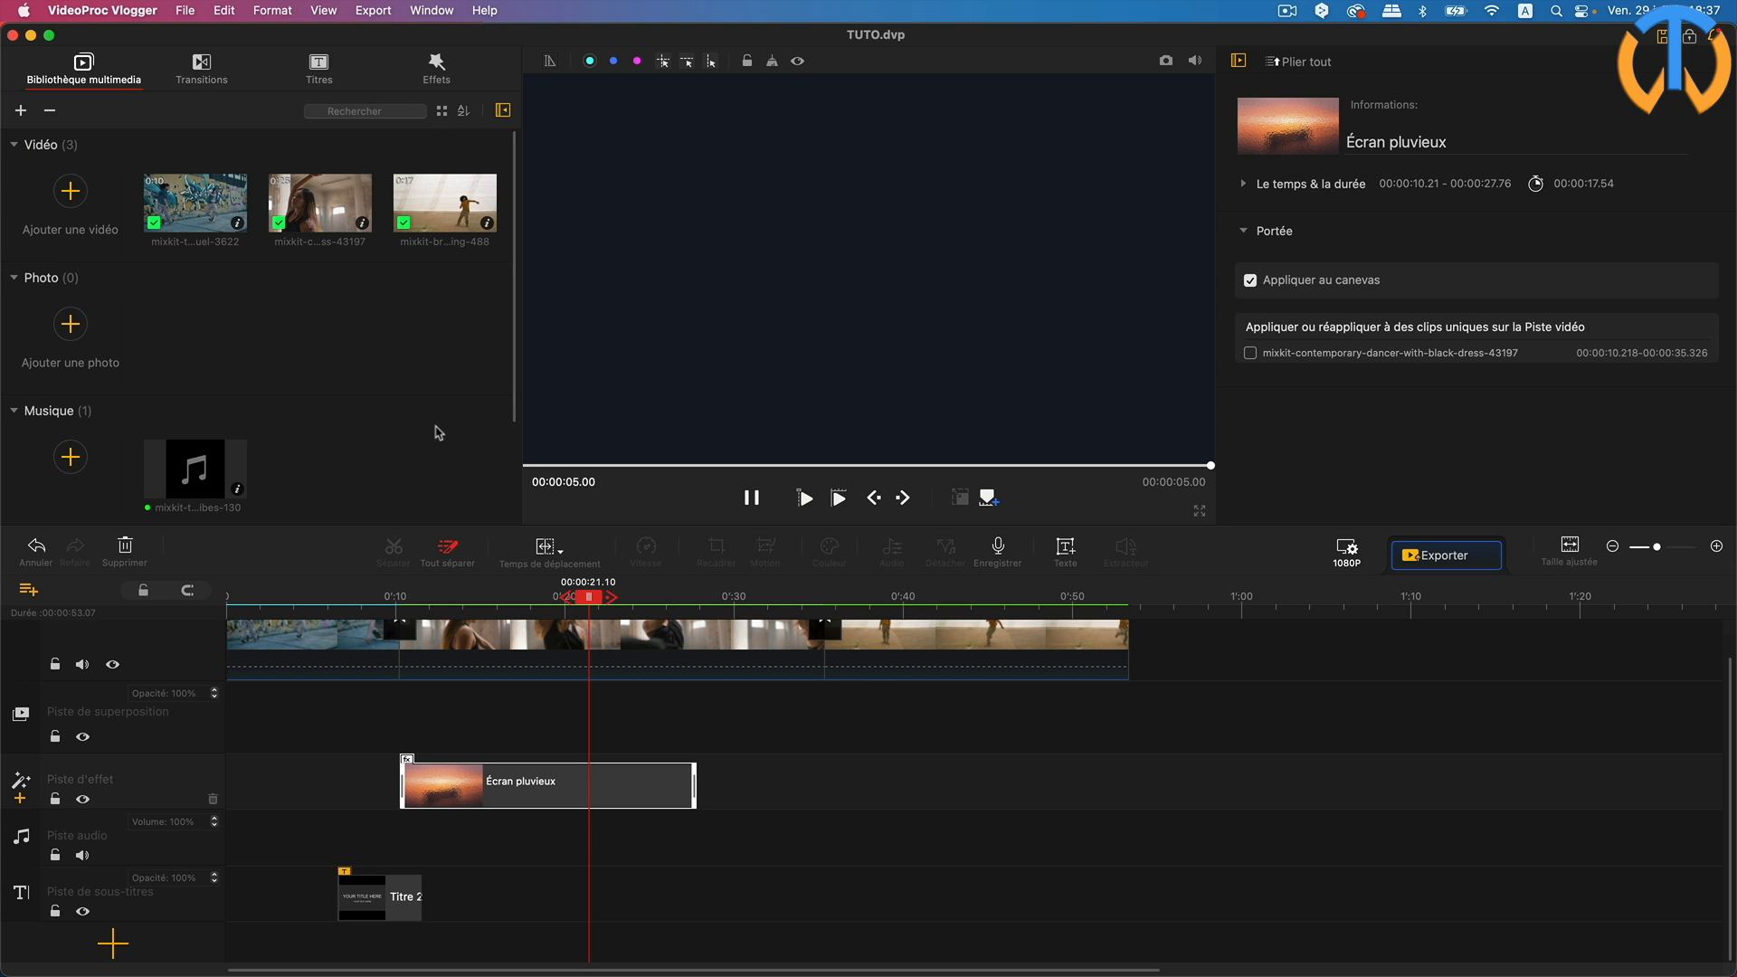
scroll(283, 457, down, 3)
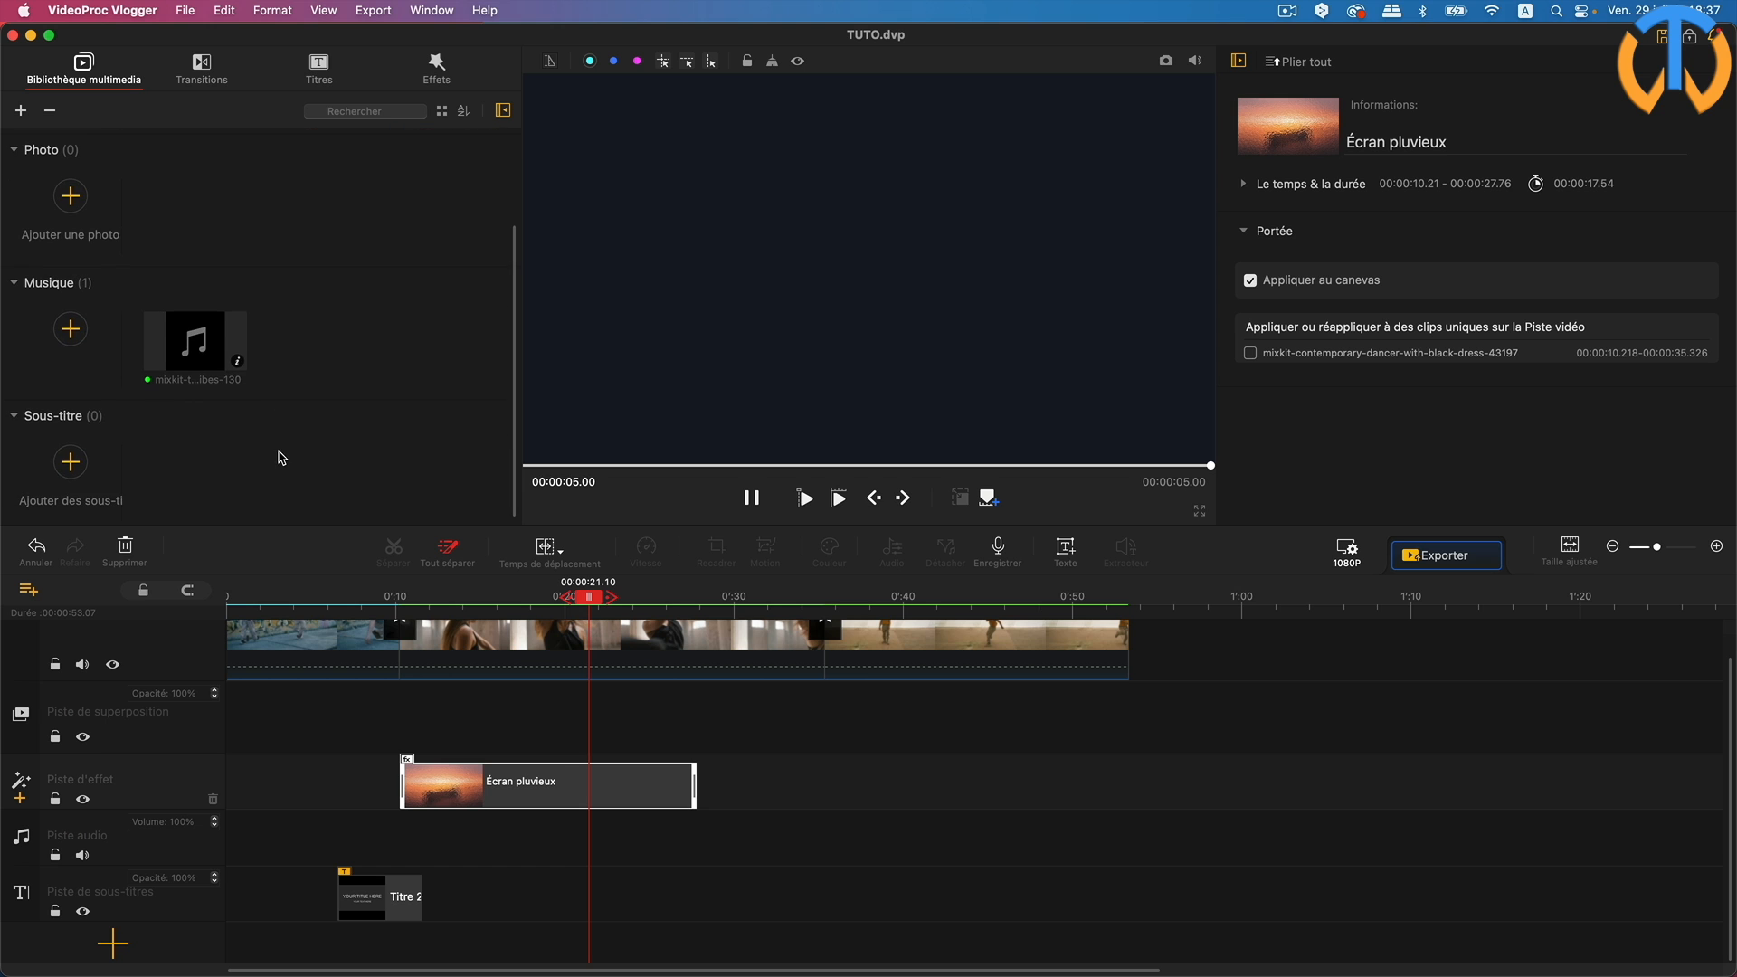
click(194, 354)
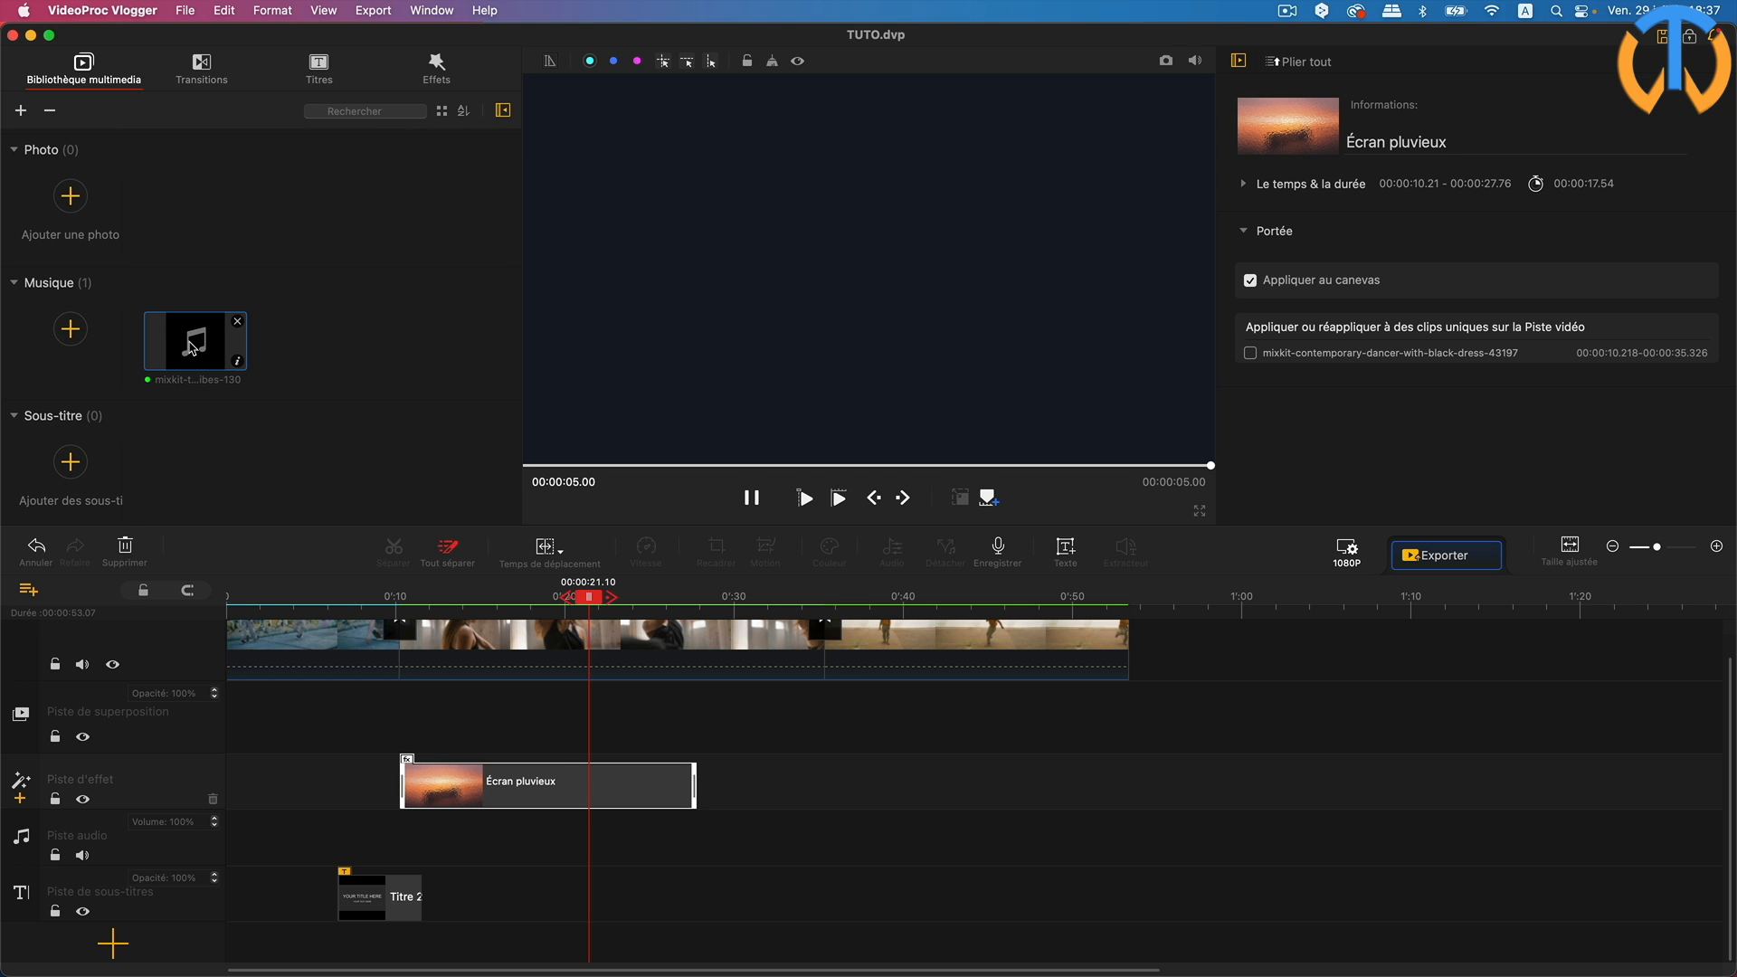
drag(193, 348, 303, 836)
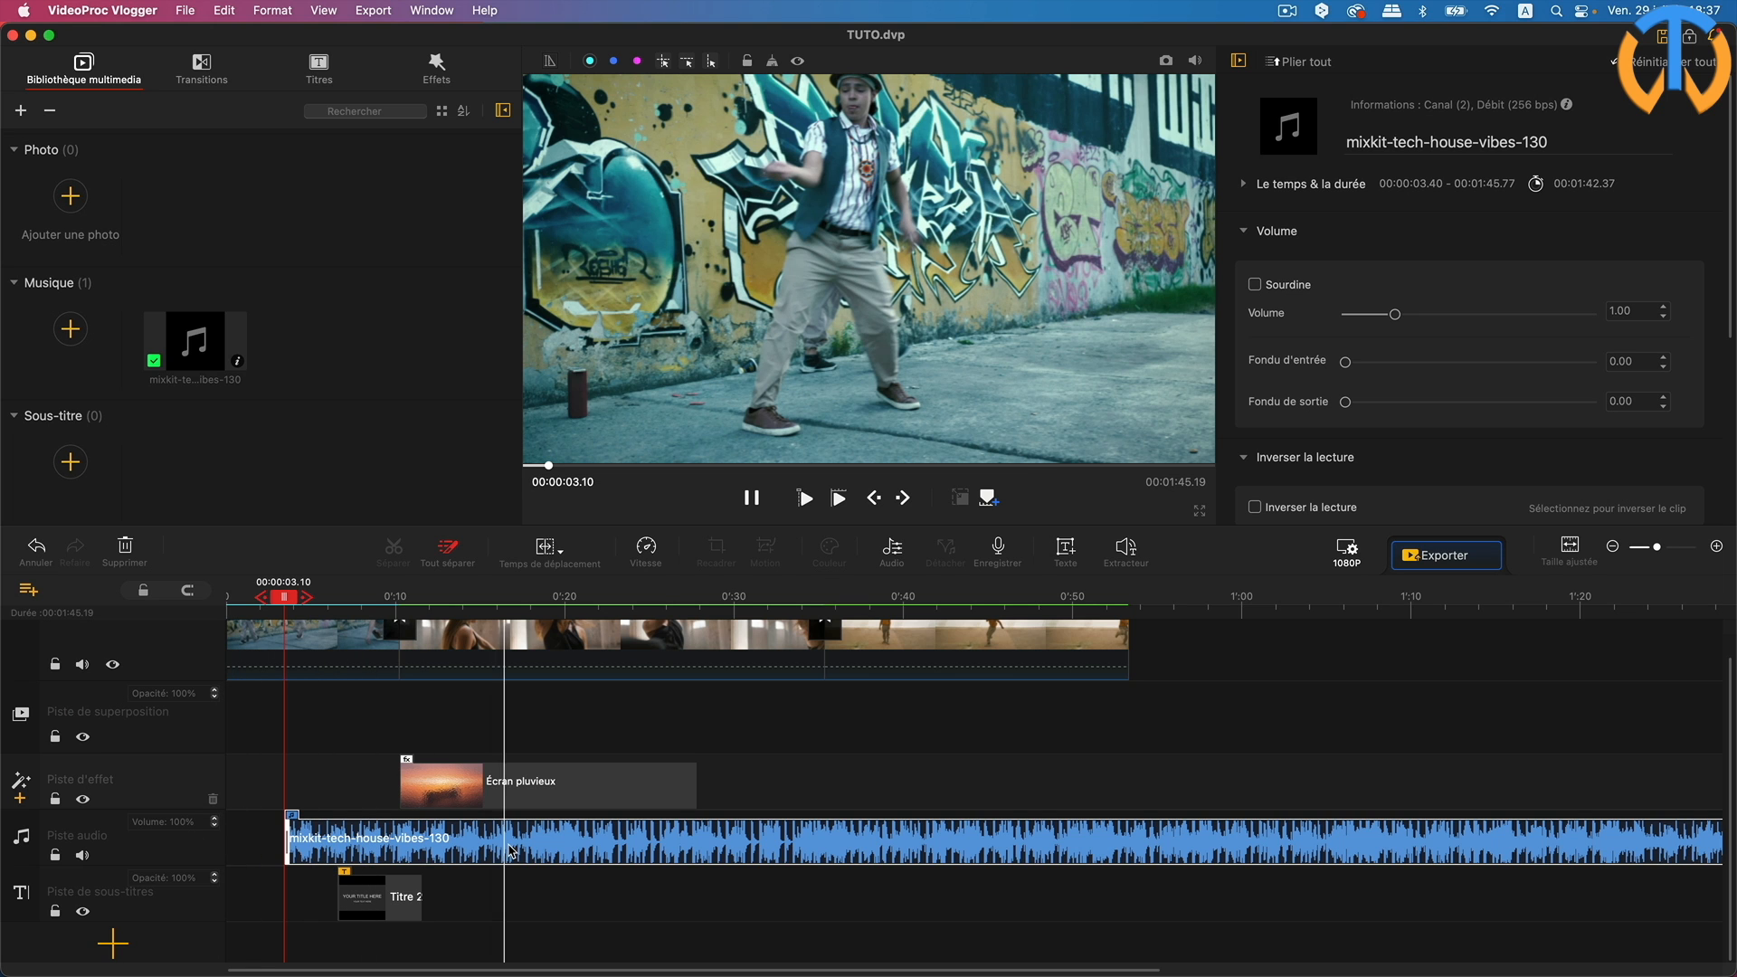
drag(510, 850, 451, 855)
drag(284, 597, 229, 597)
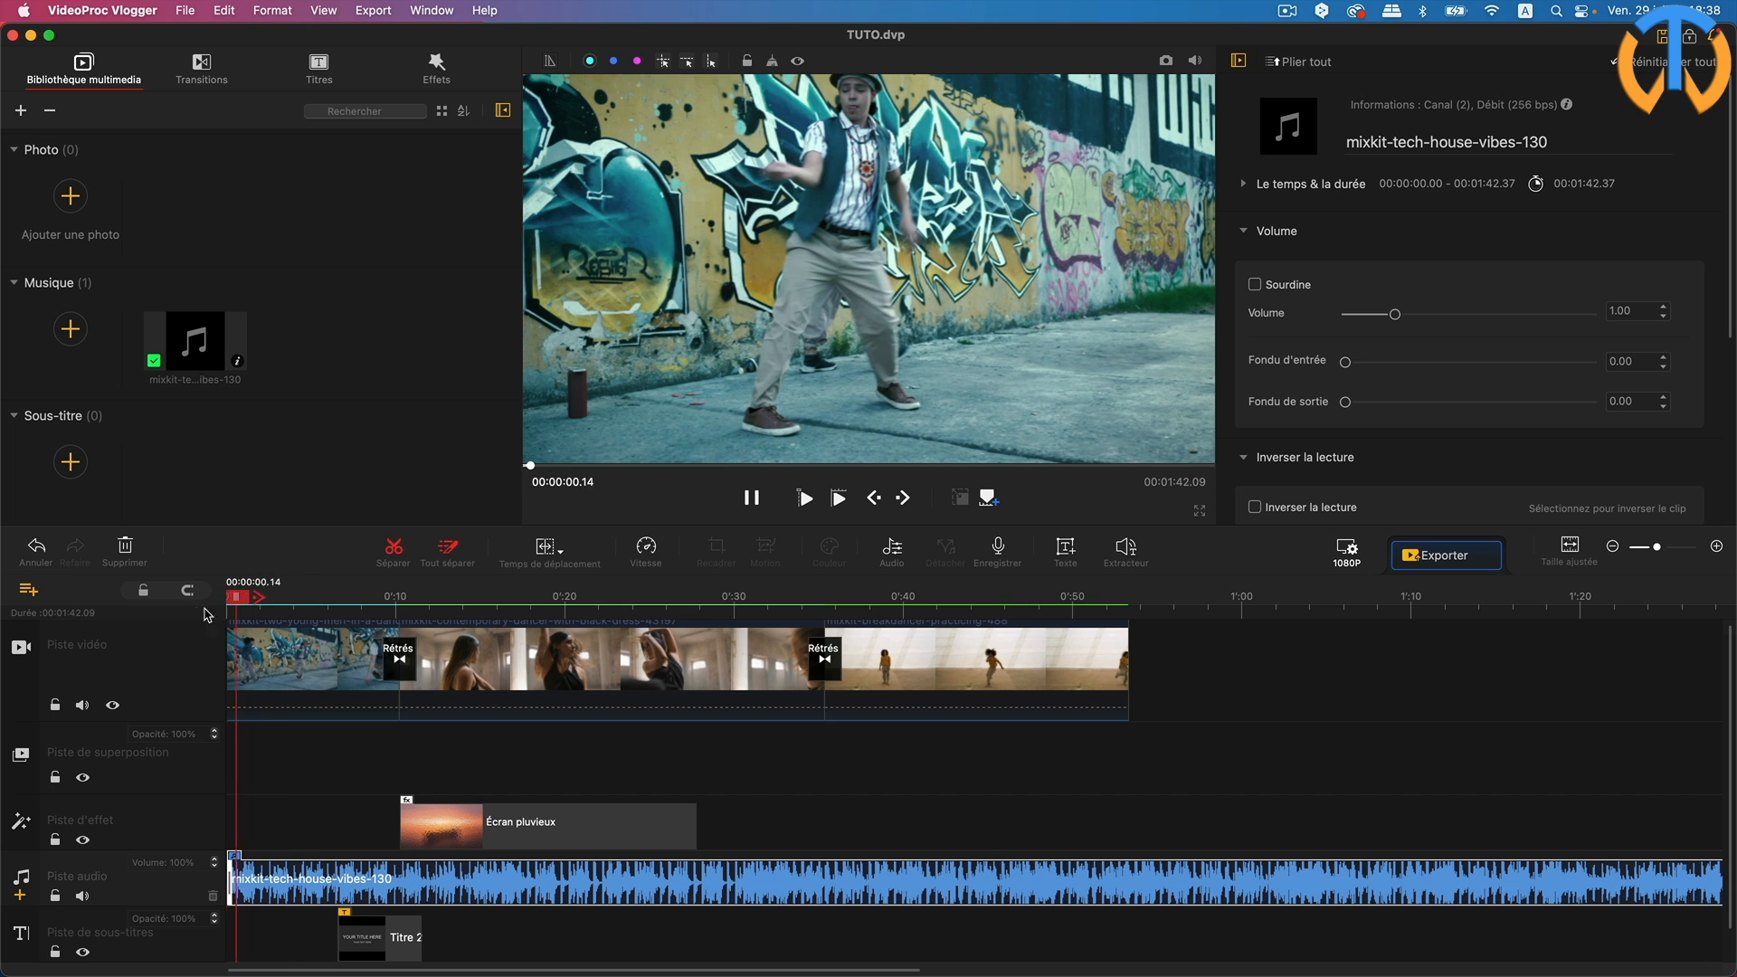
click(806, 498)
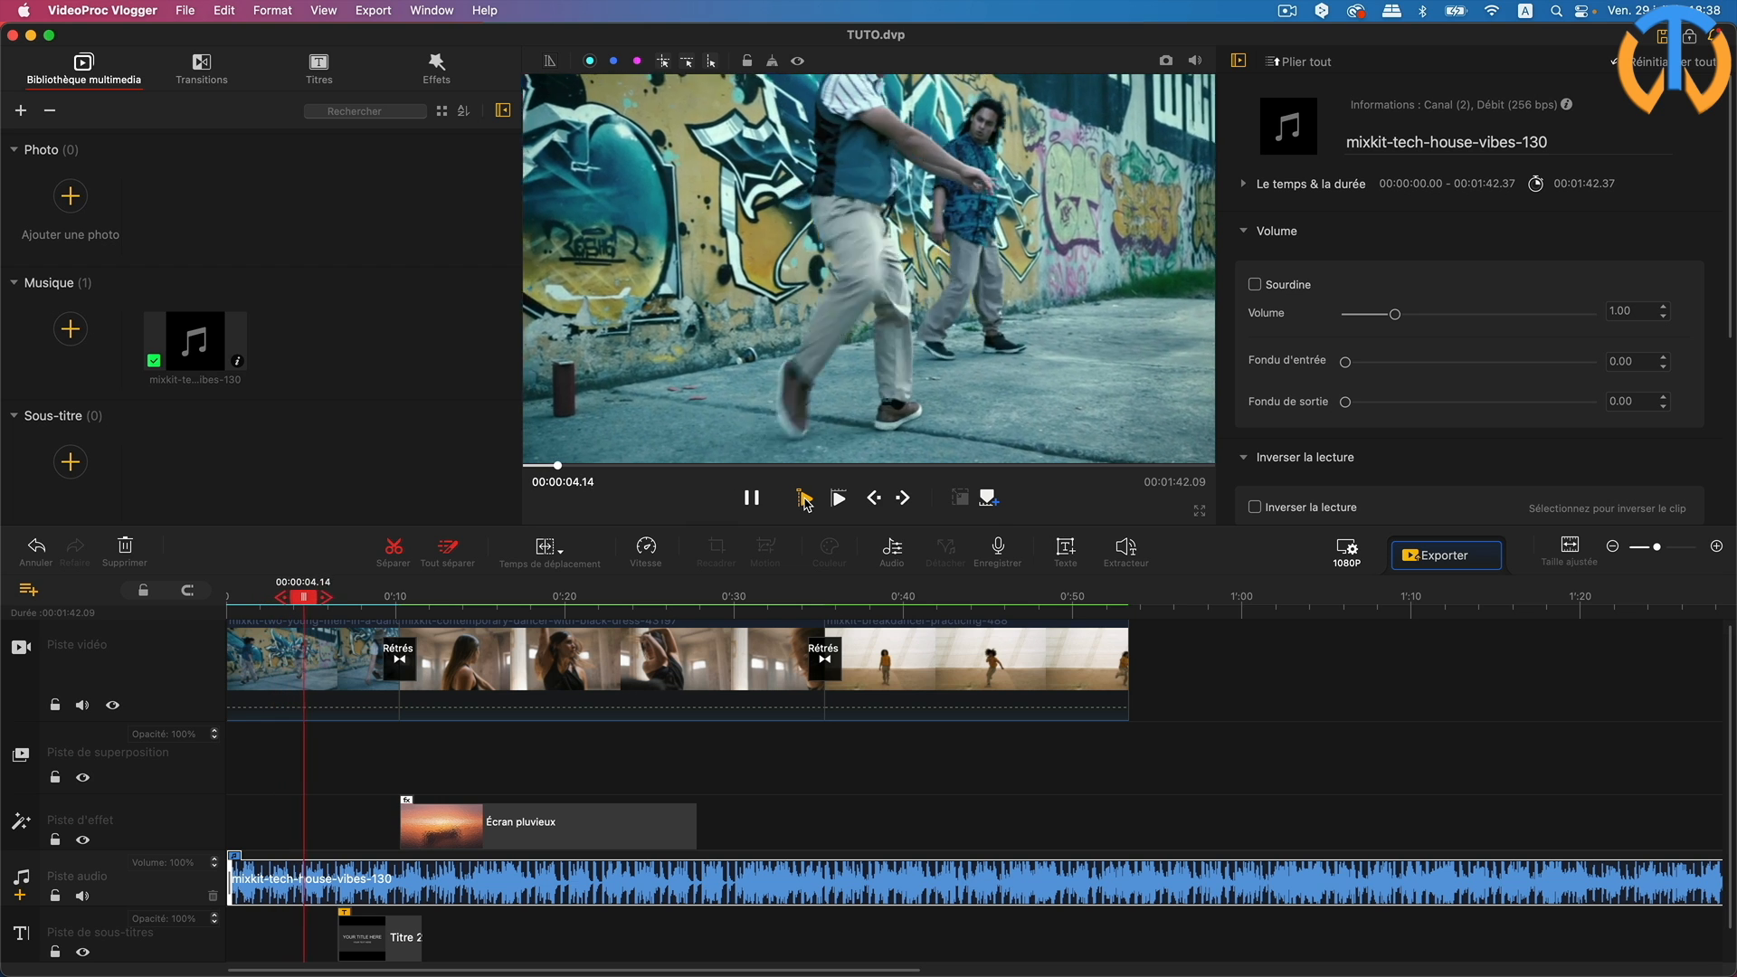
click(806, 499)
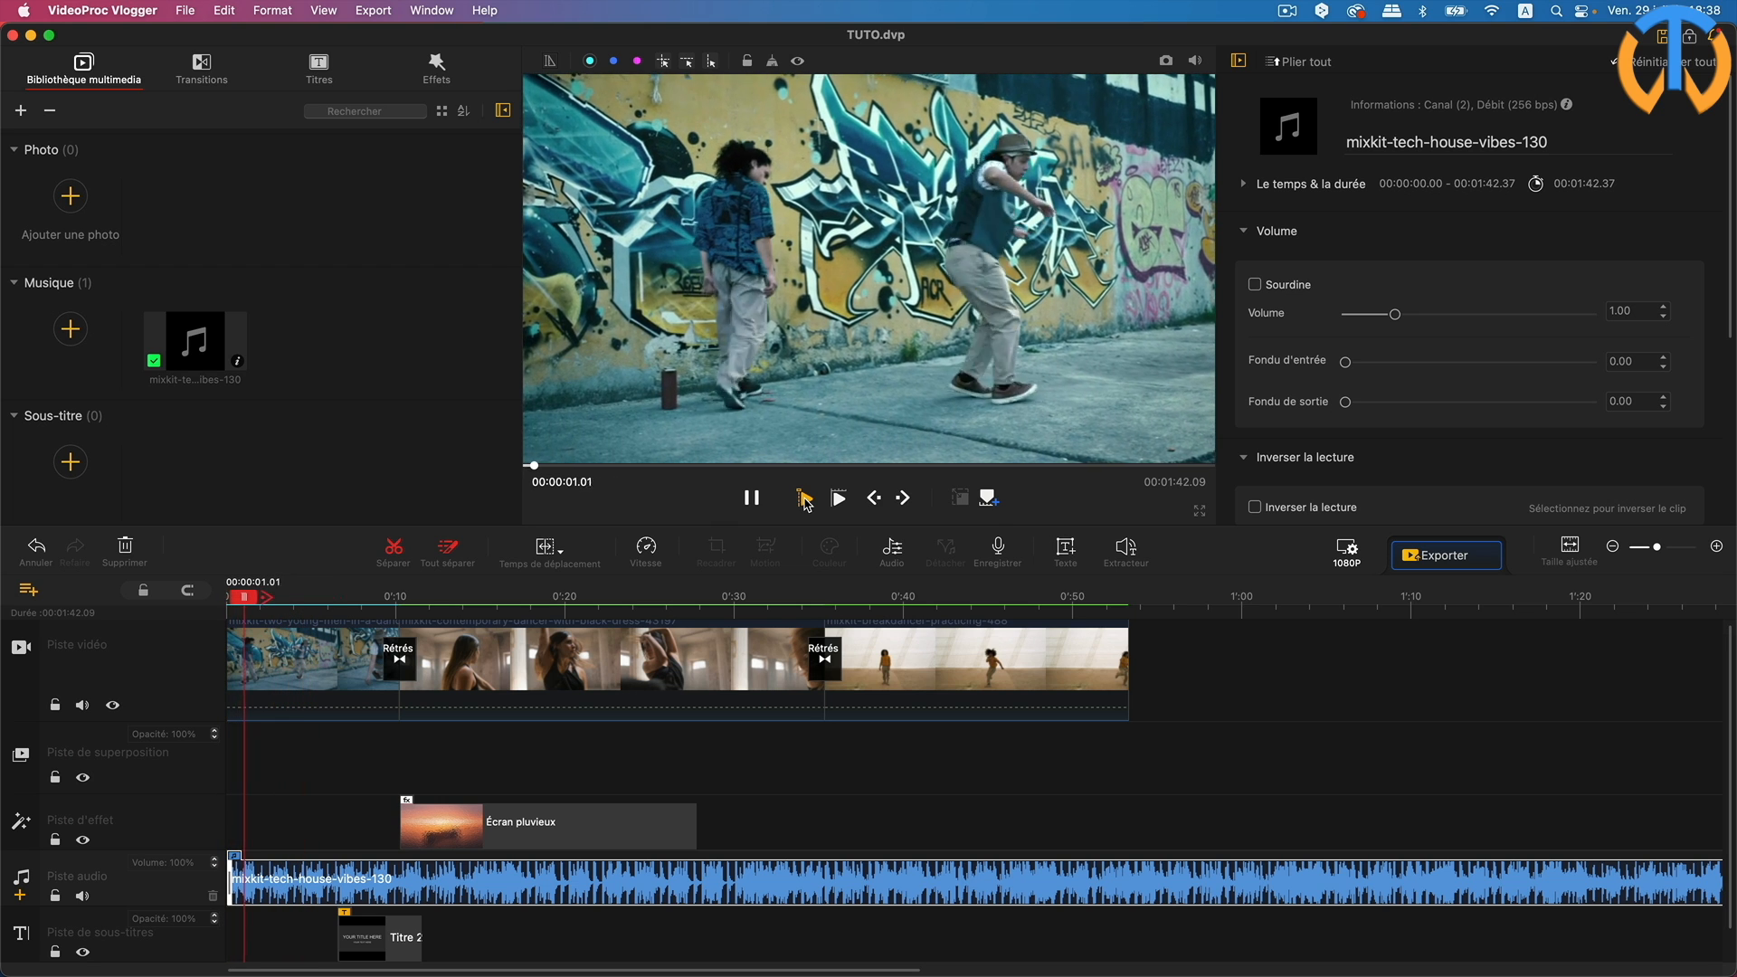
click(747, 499)
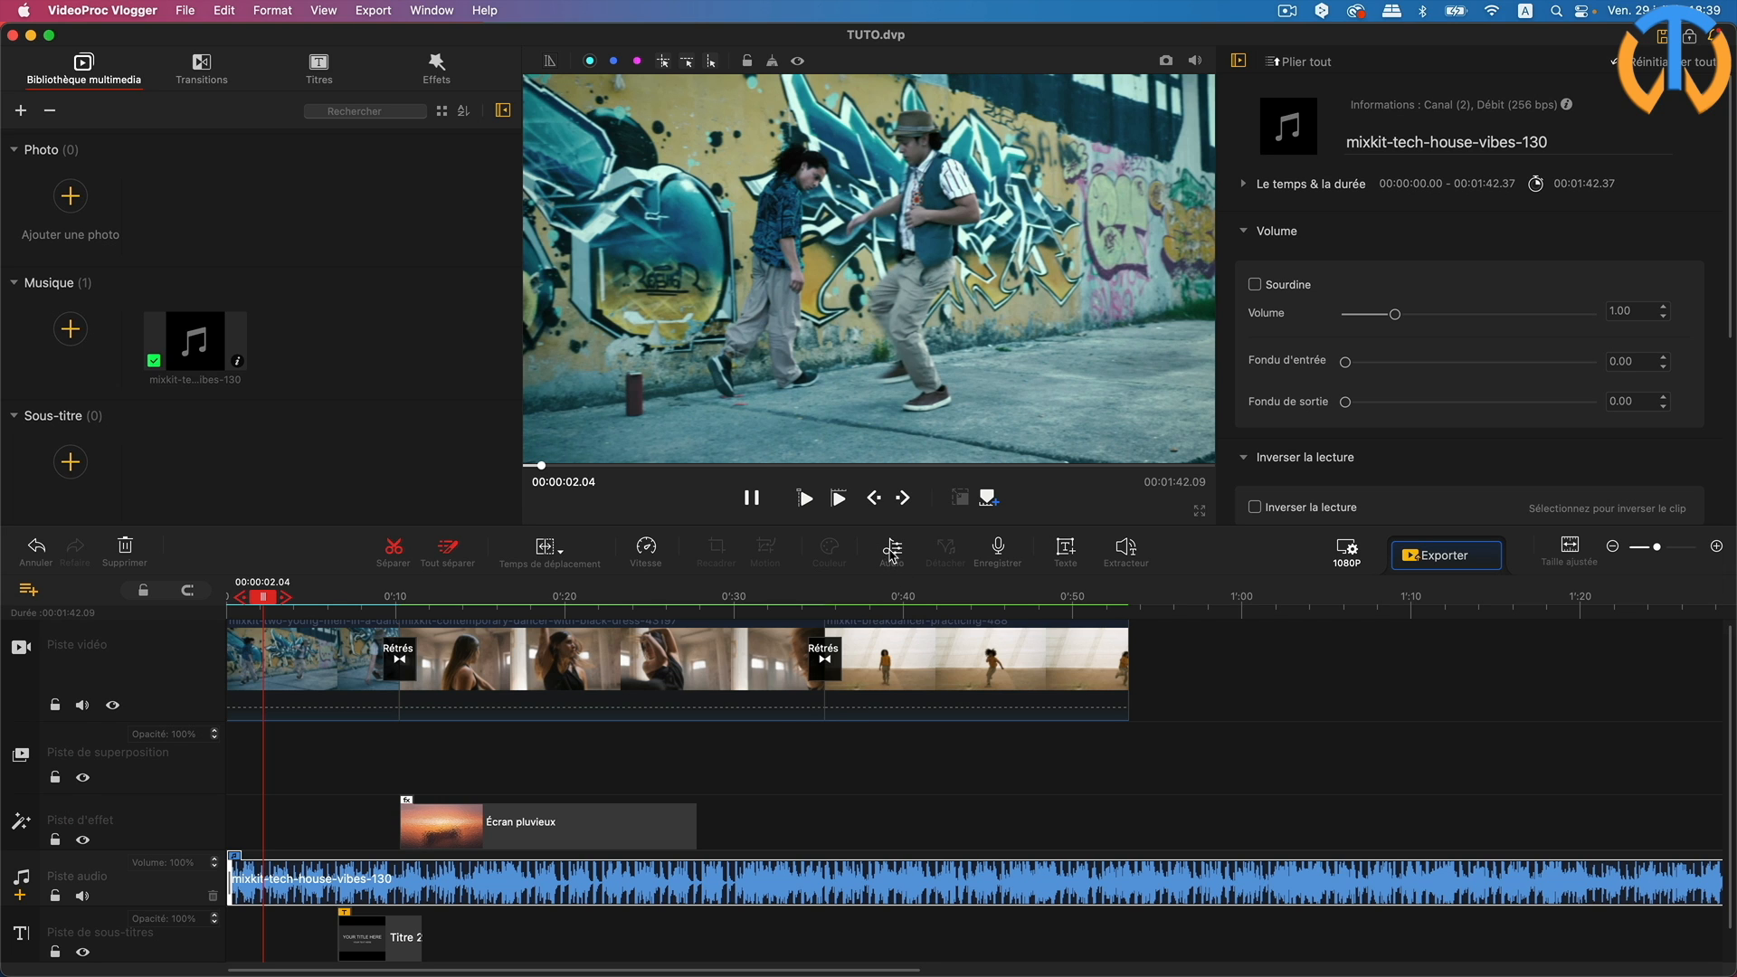
Step: Lower the music's volume in the audio editor to 6% for the FL channel and 5% for the FR channel, and apply it
click(823, 896)
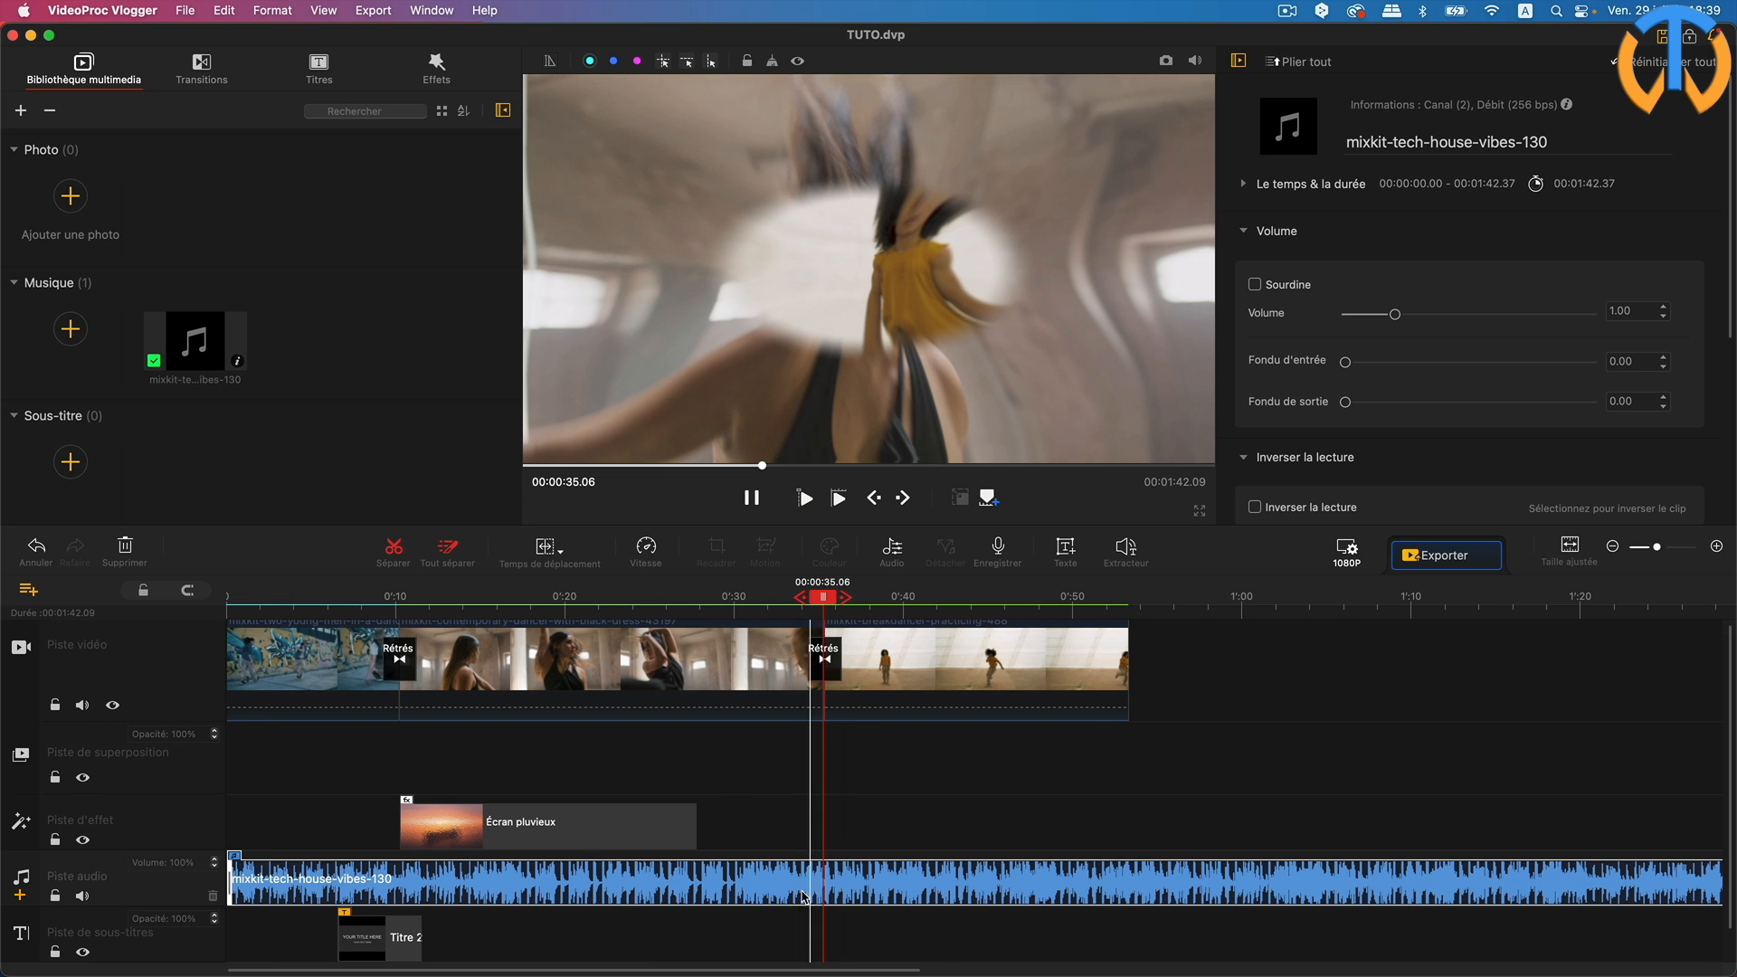
click(892, 549)
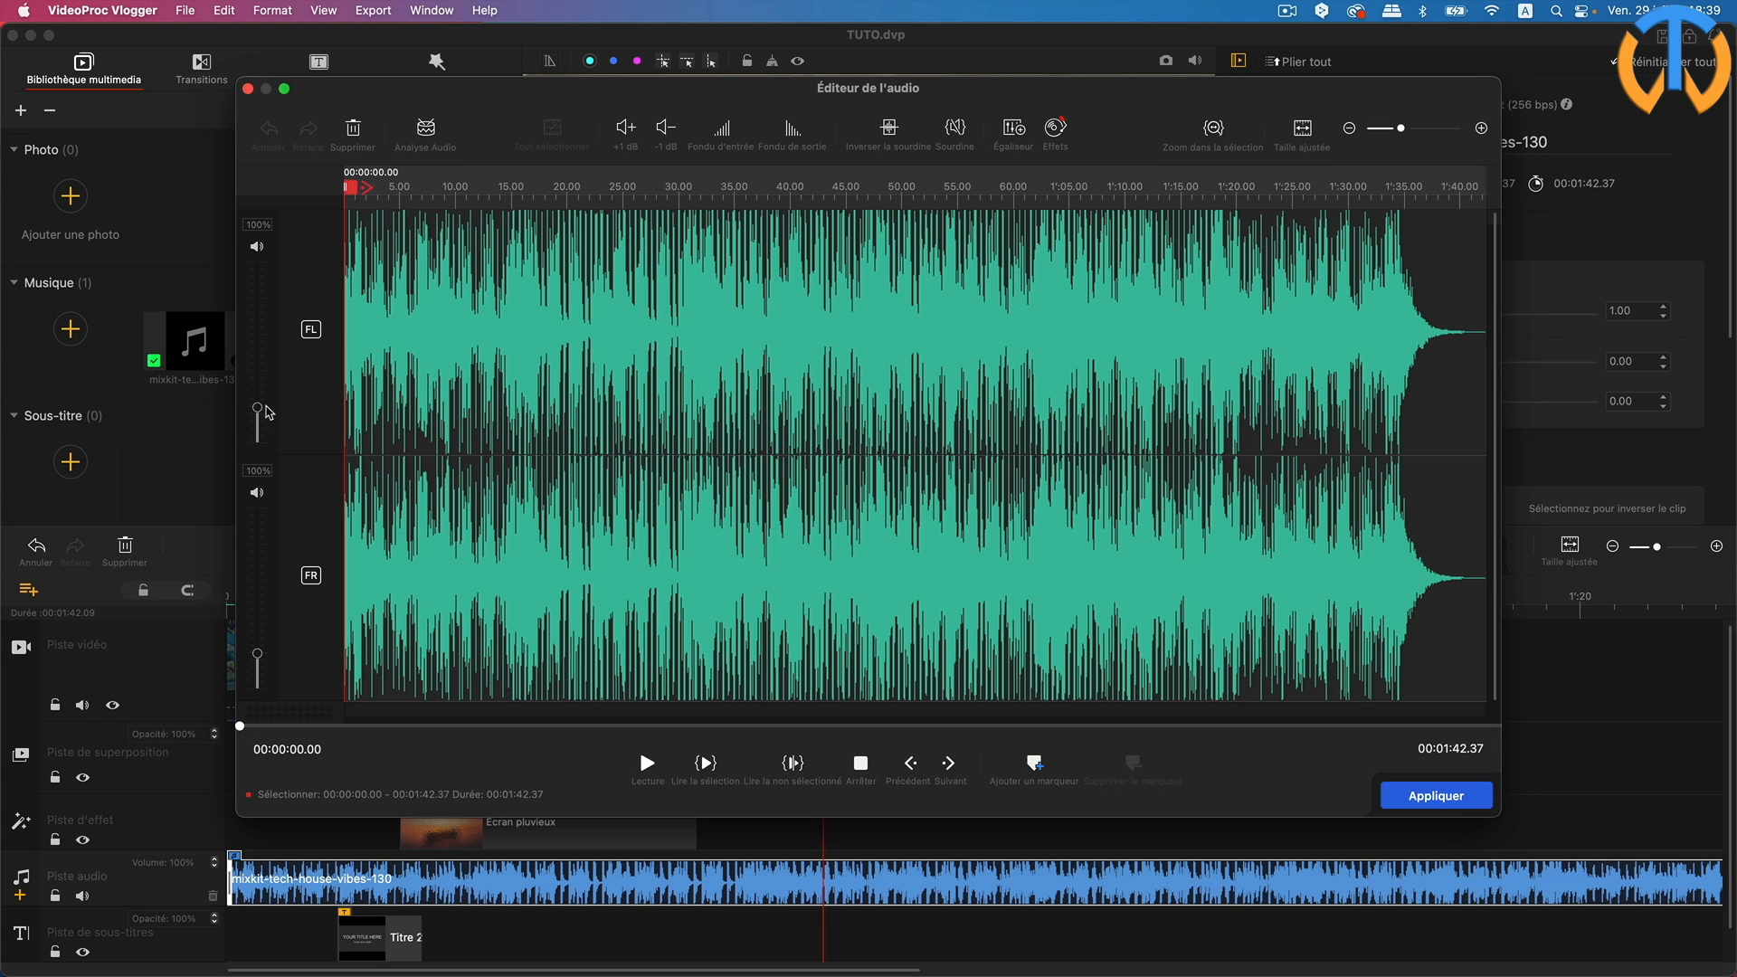
drag(260, 412, 259, 445)
drag(260, 663, 260, 685)
drag(258, 690, 258, 694)
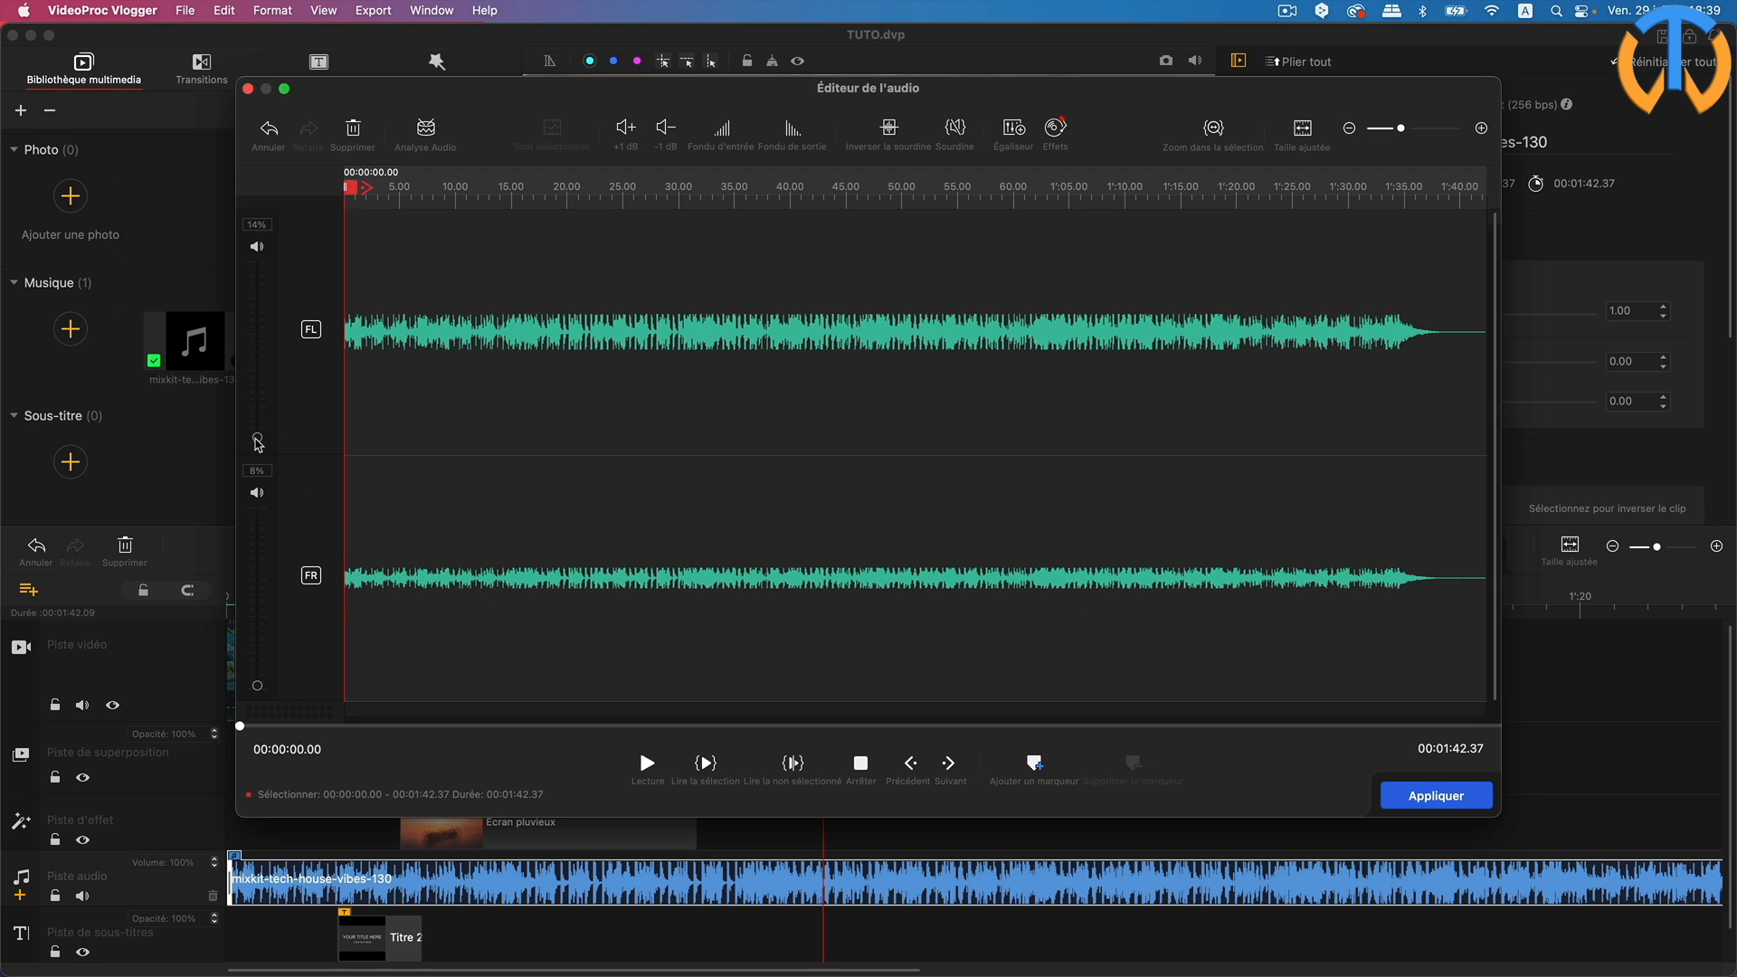
drag(259, 443, 259, 446)
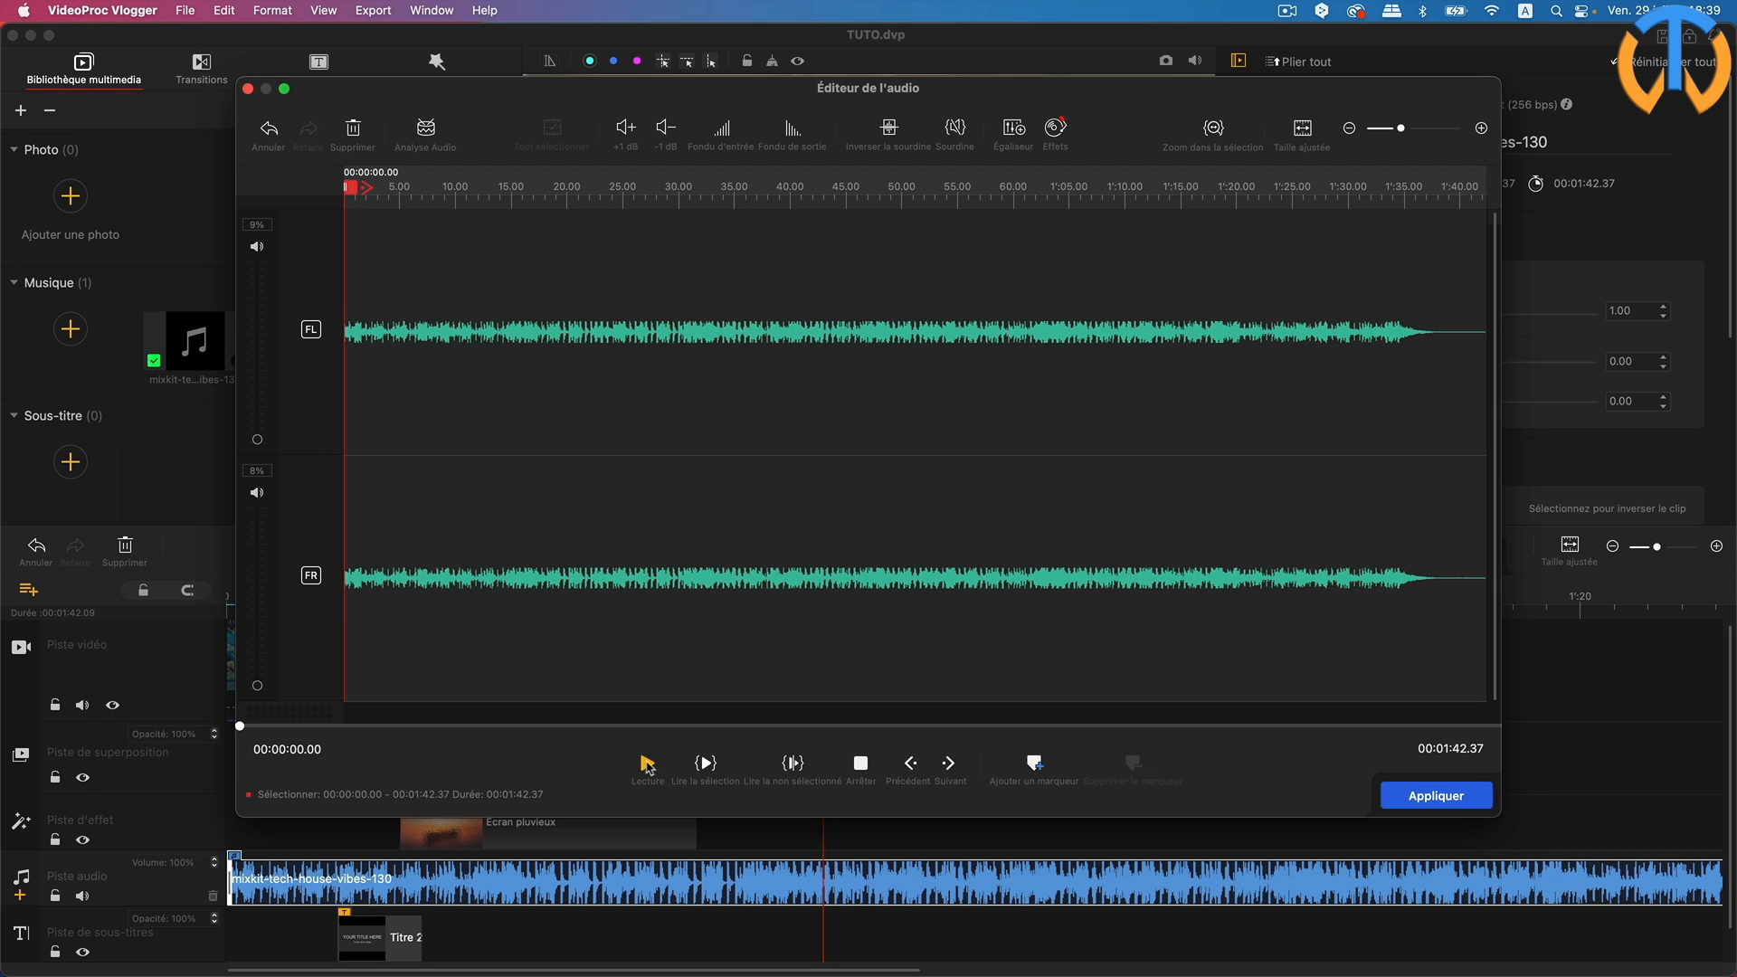
click(647, 765)
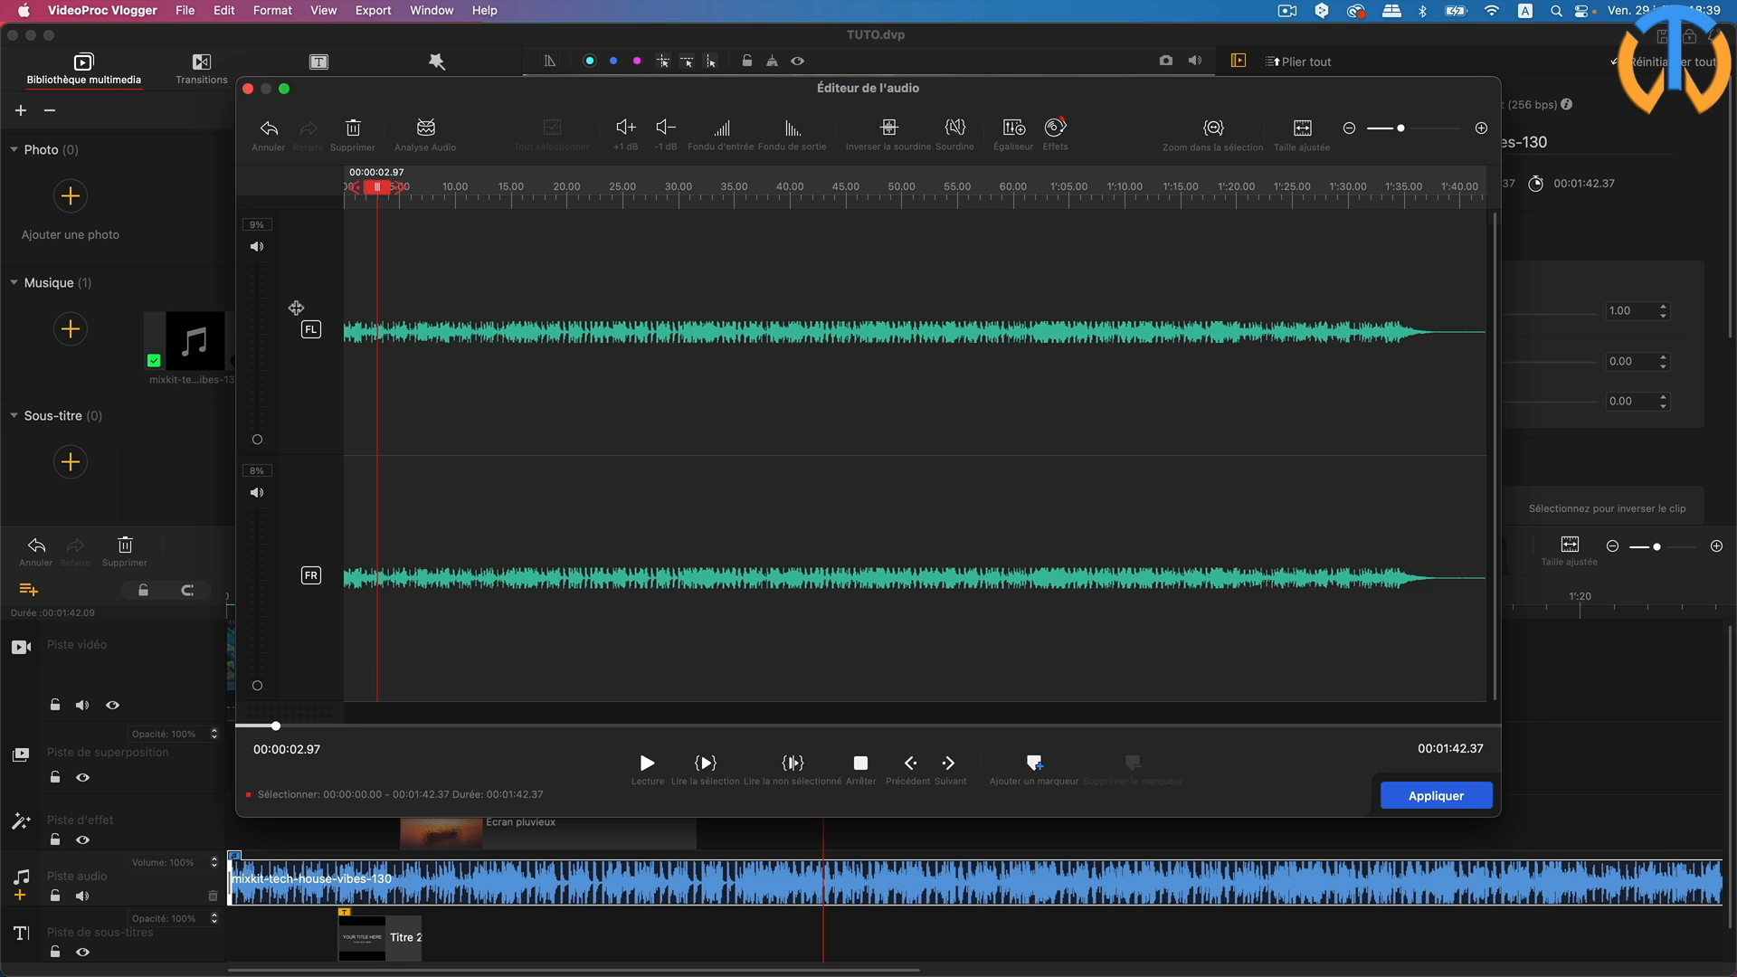
drag(257, 441, 260, 447)
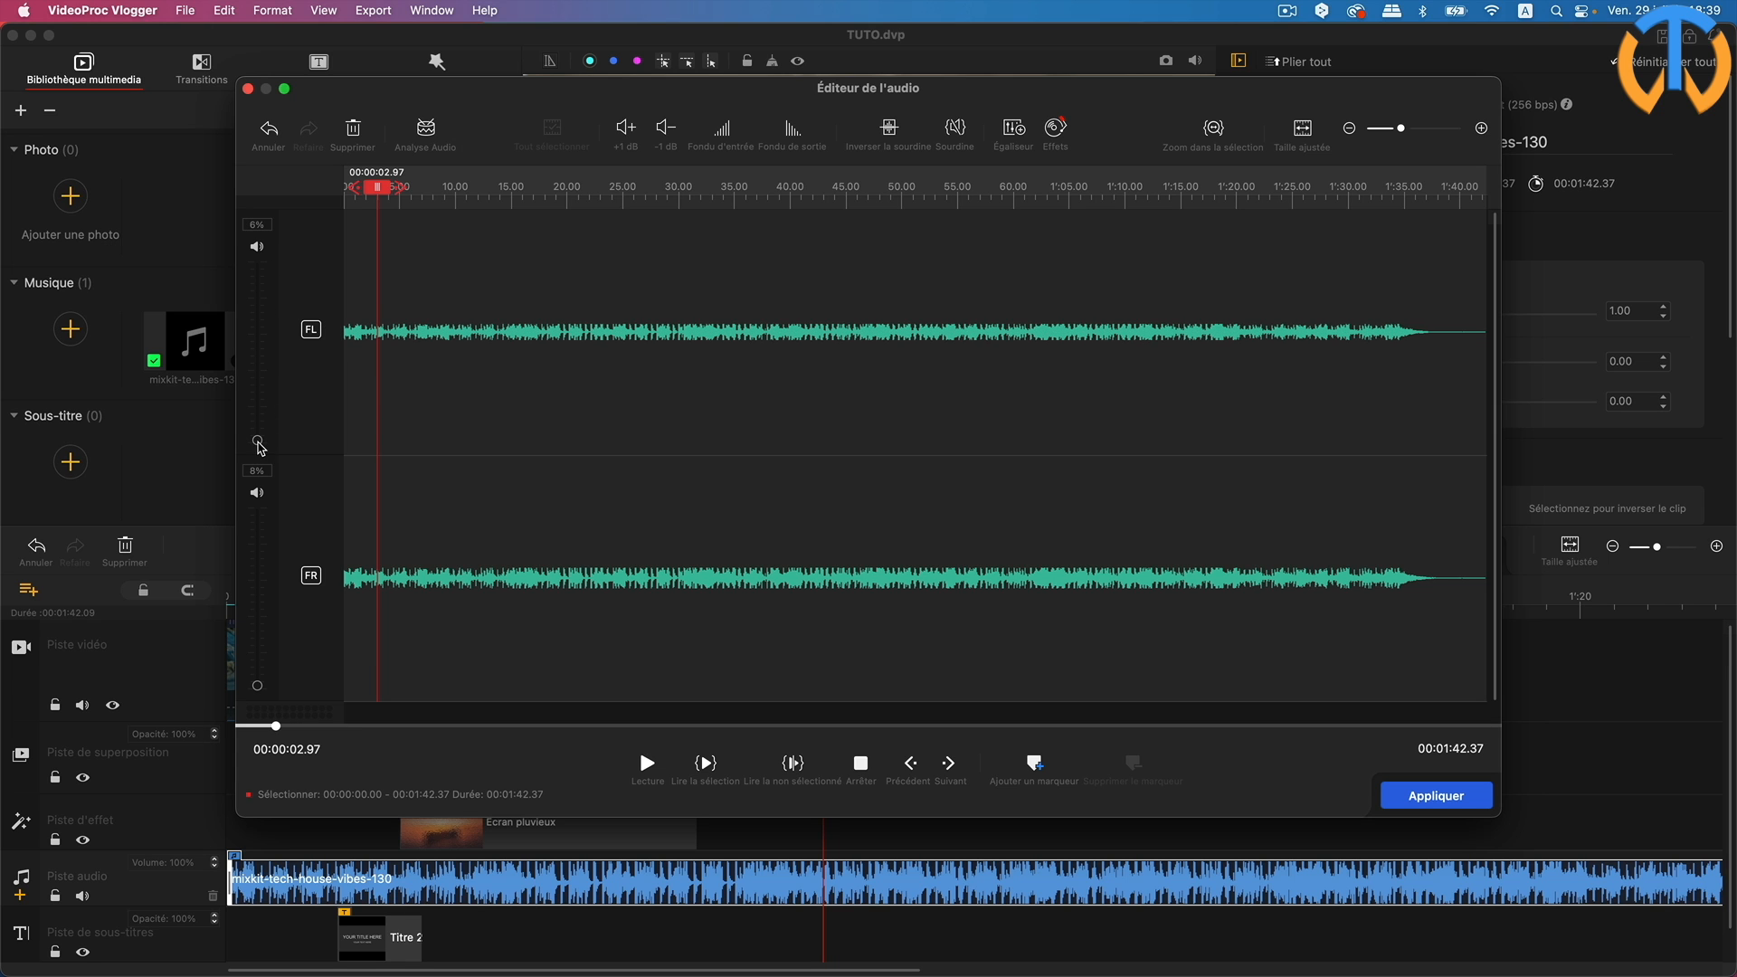
drag(257, 691, 257, 695)
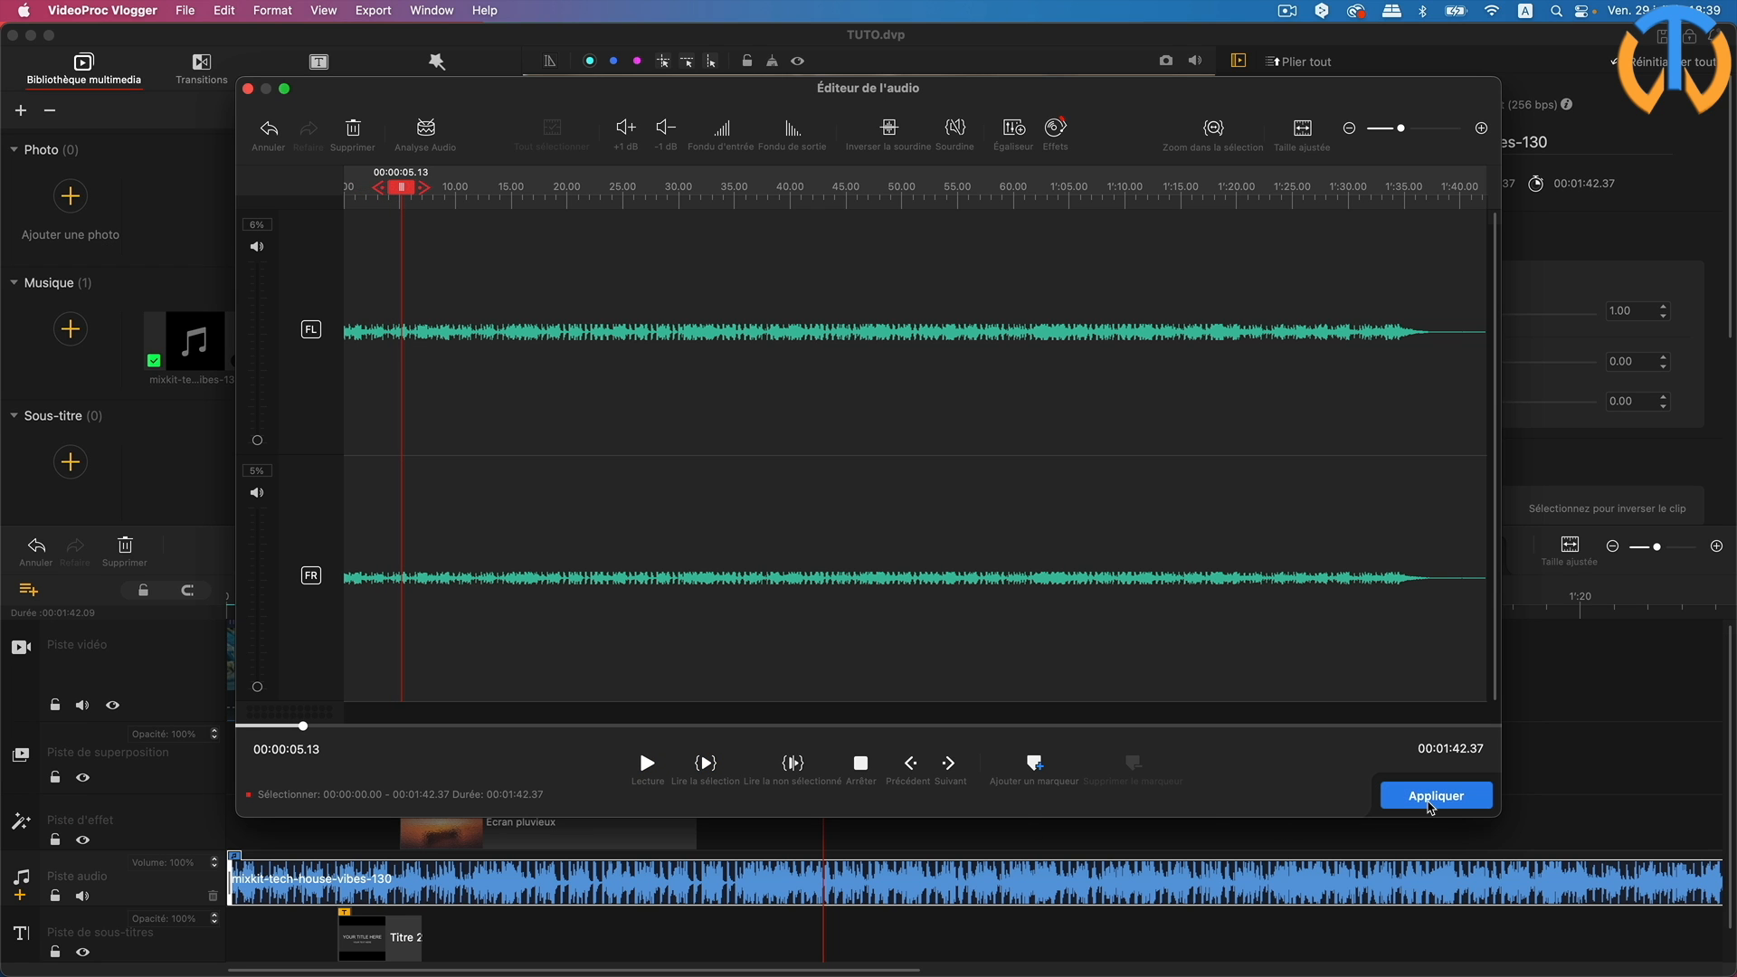
click(1430, 805)
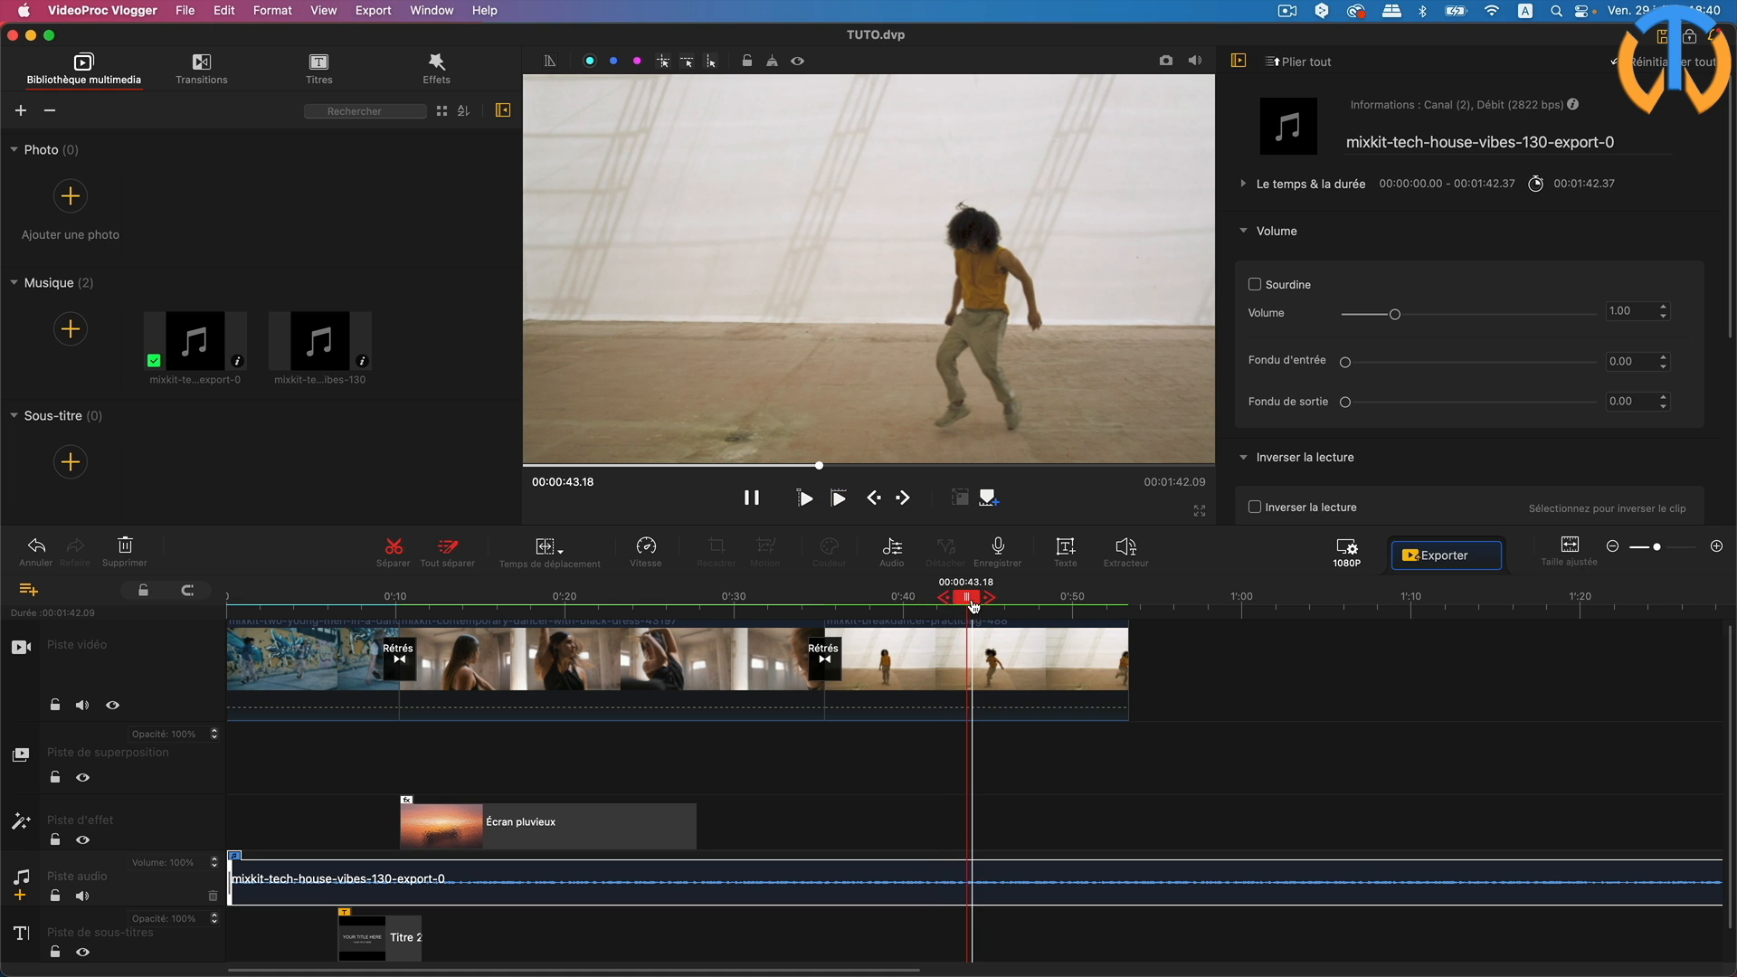
Step: Select the mixkit-breakdancer-practicing-488 clip on the video track, open it in the speed editor and pause its playback
drag(963, 599, 834, 597)
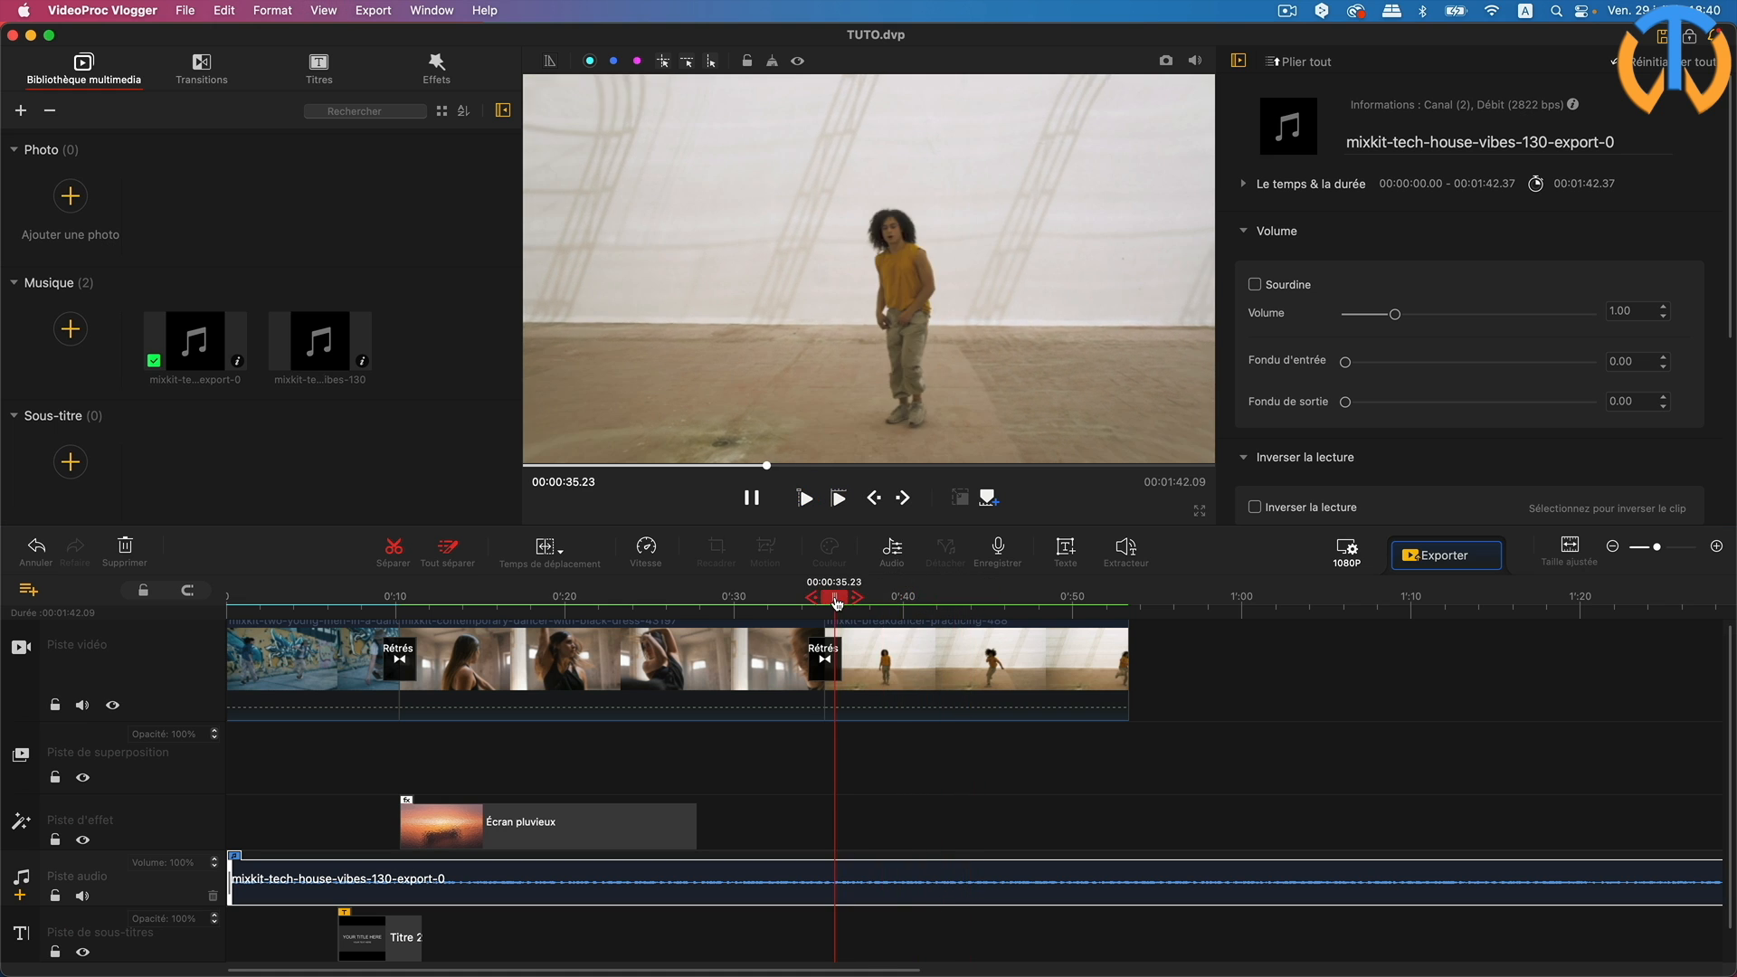
click(920, 680)
click(920, 680)
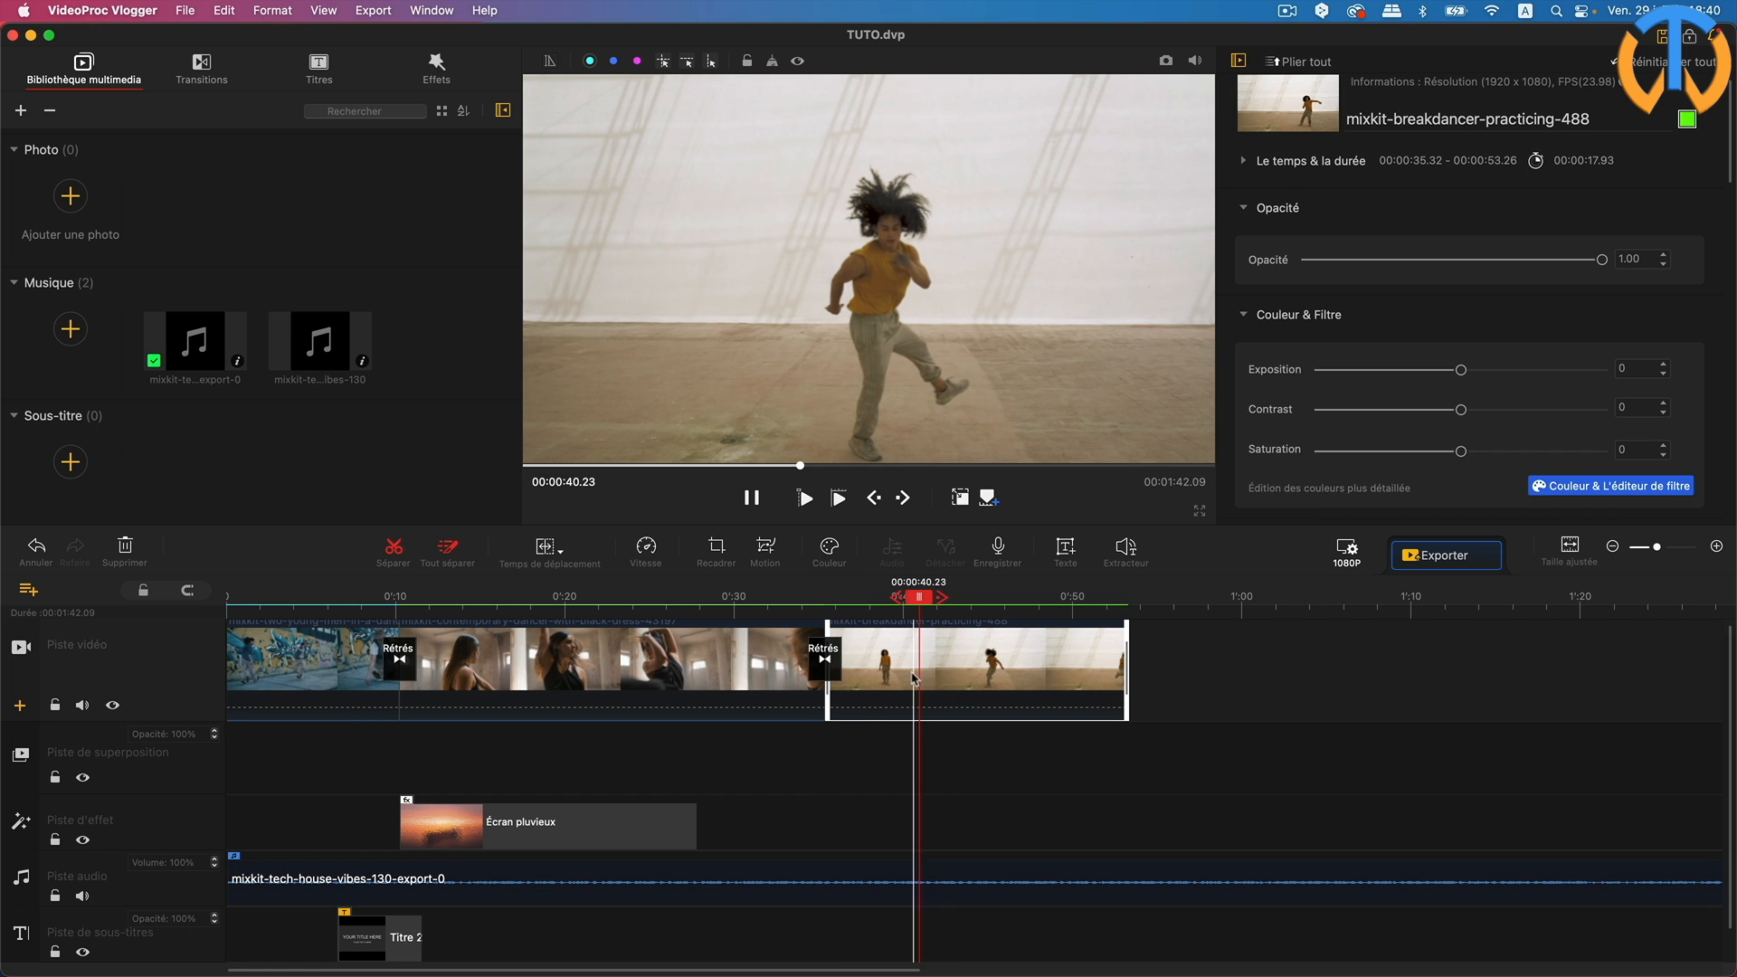
click(548, 550)
click(548, 552)
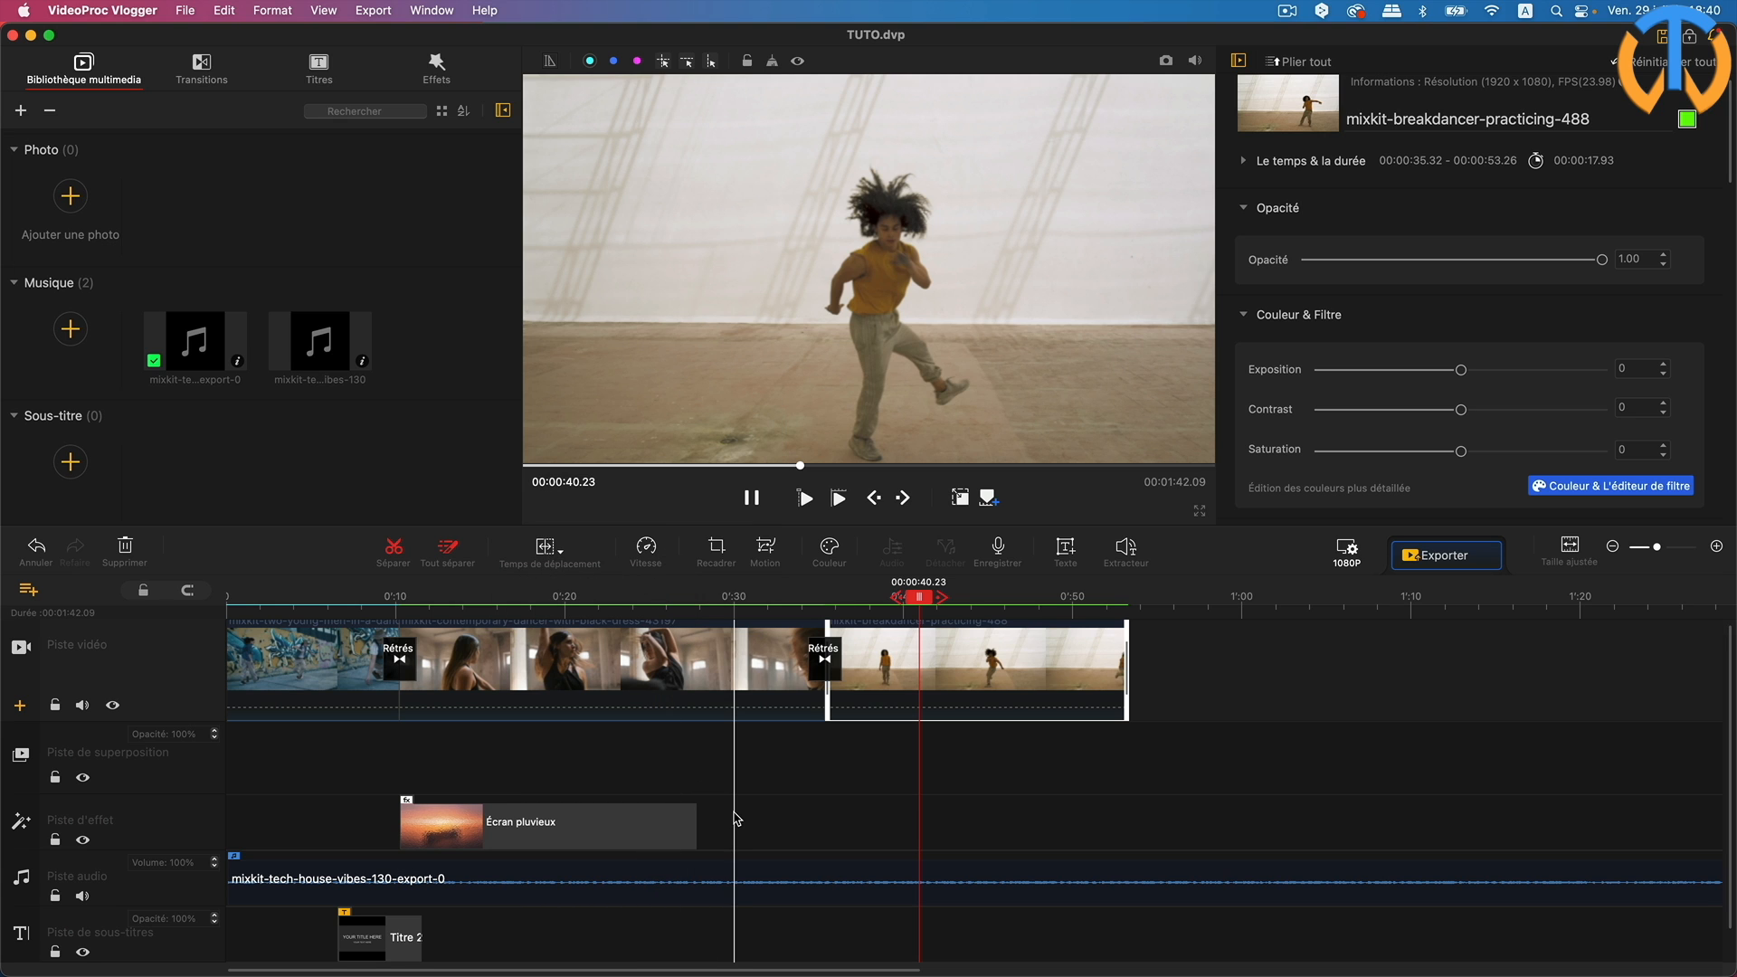
drag(919, 597, 872, 599)
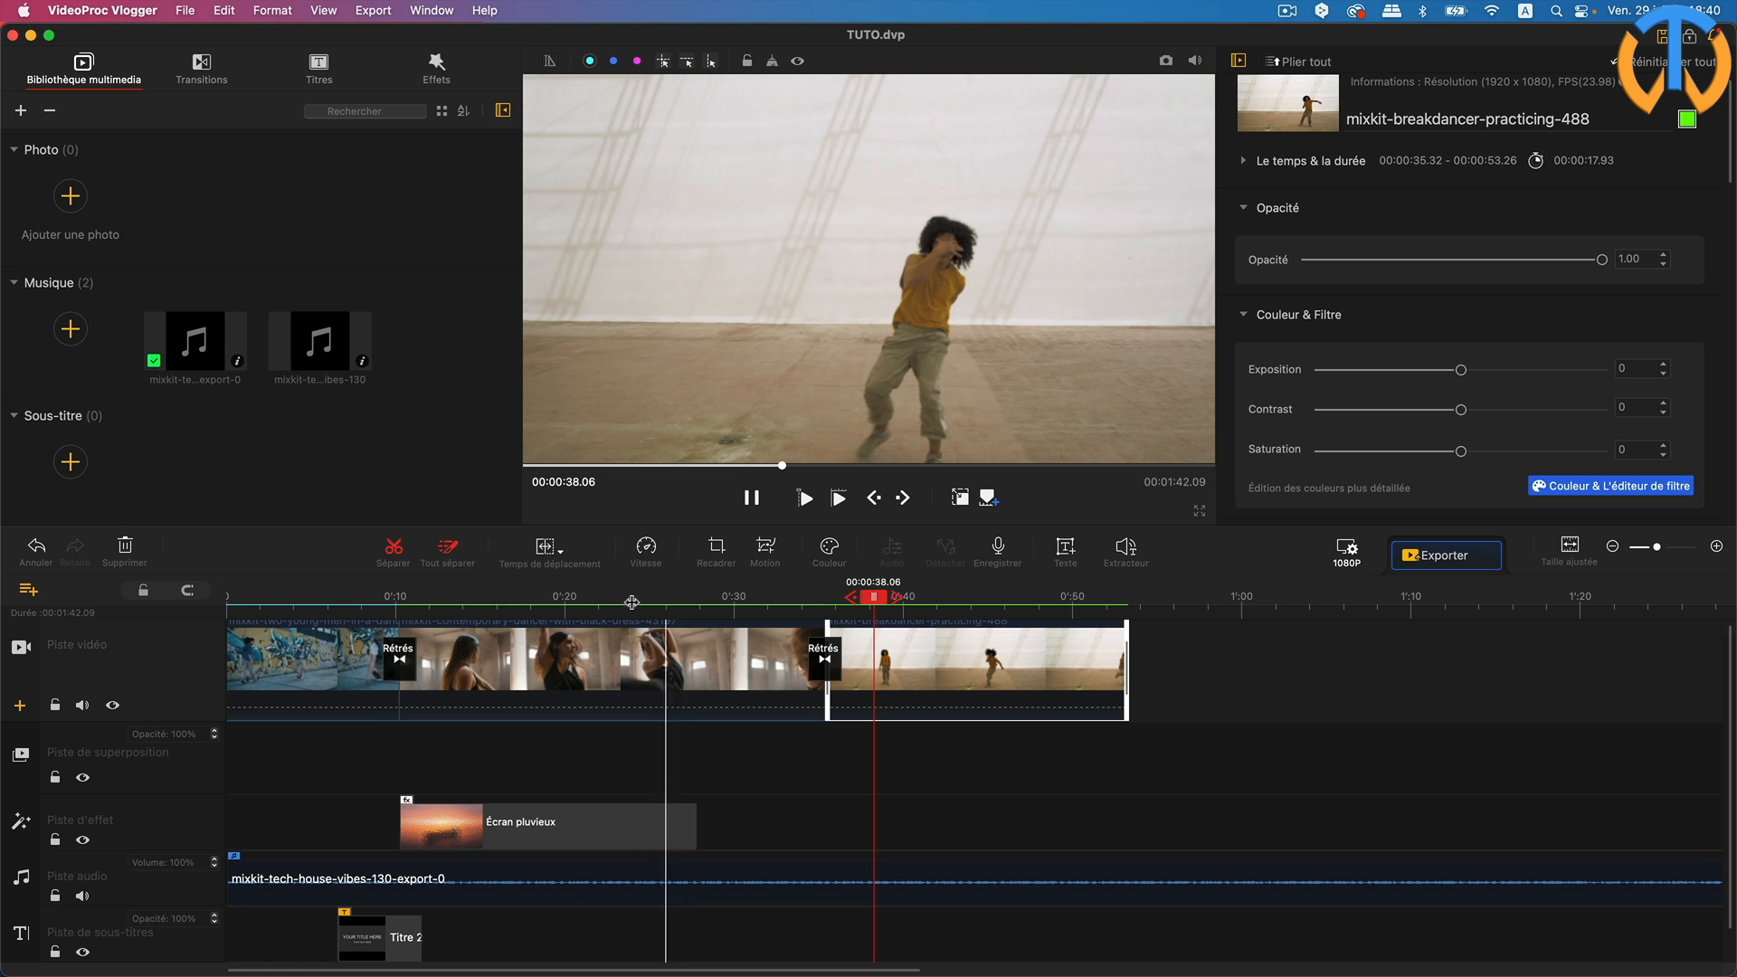
click(648, 548)
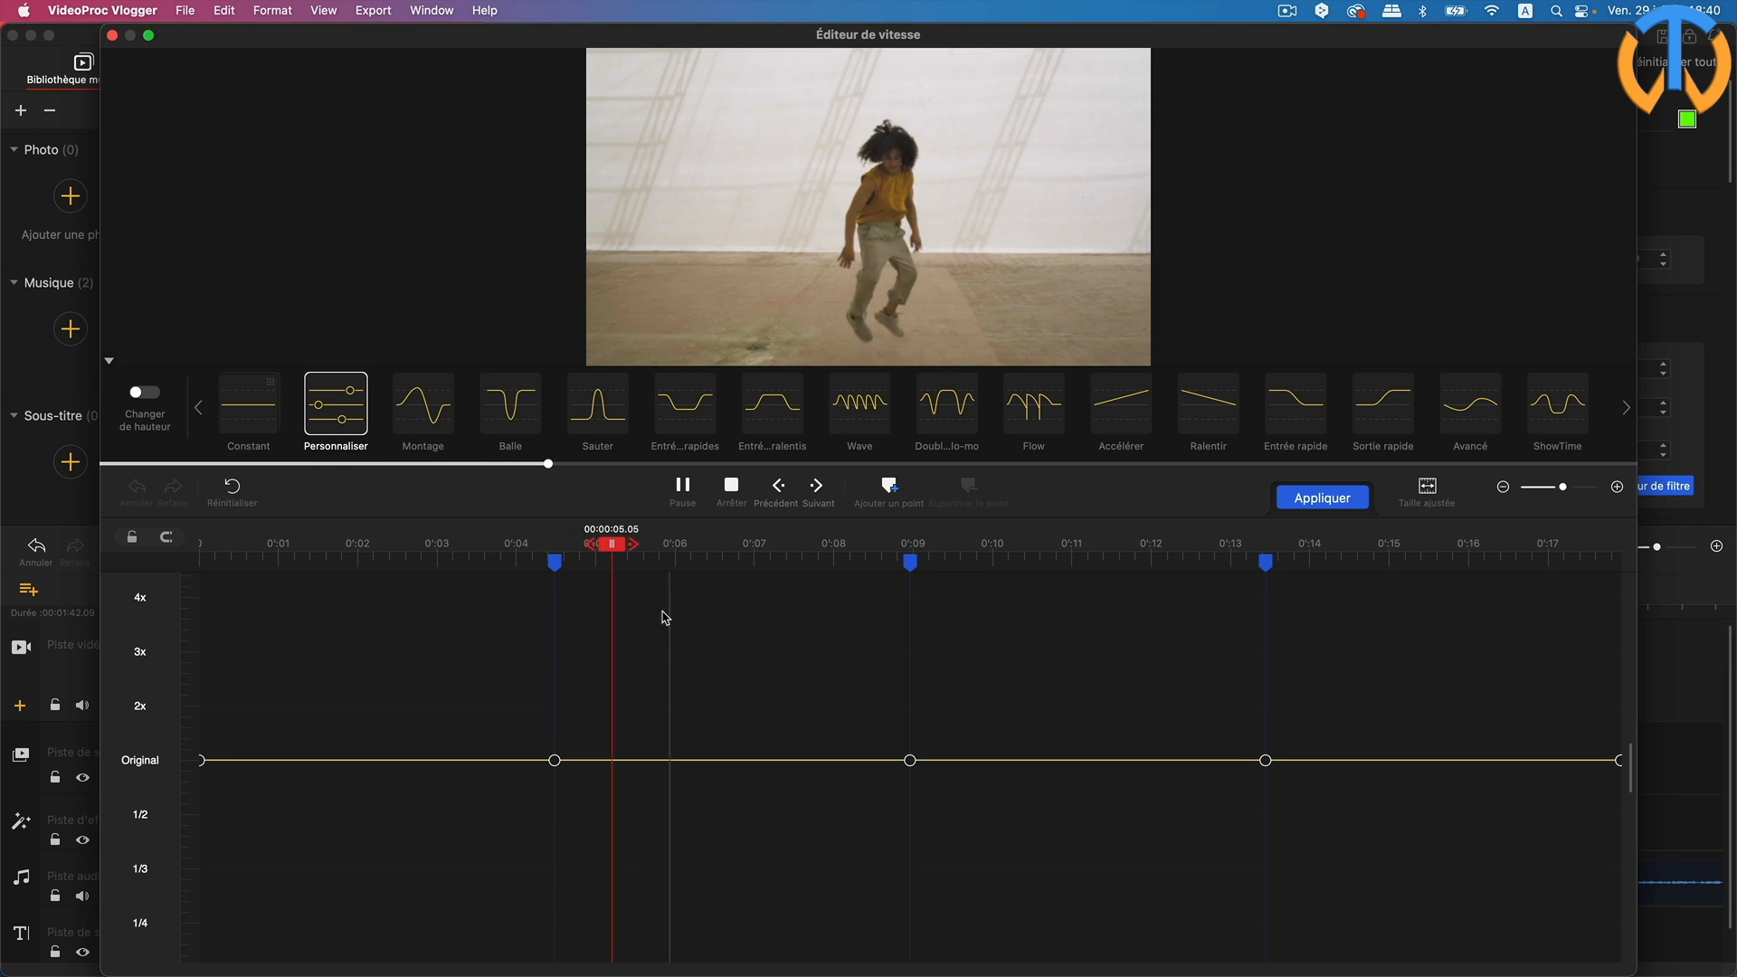
click(683, 485)
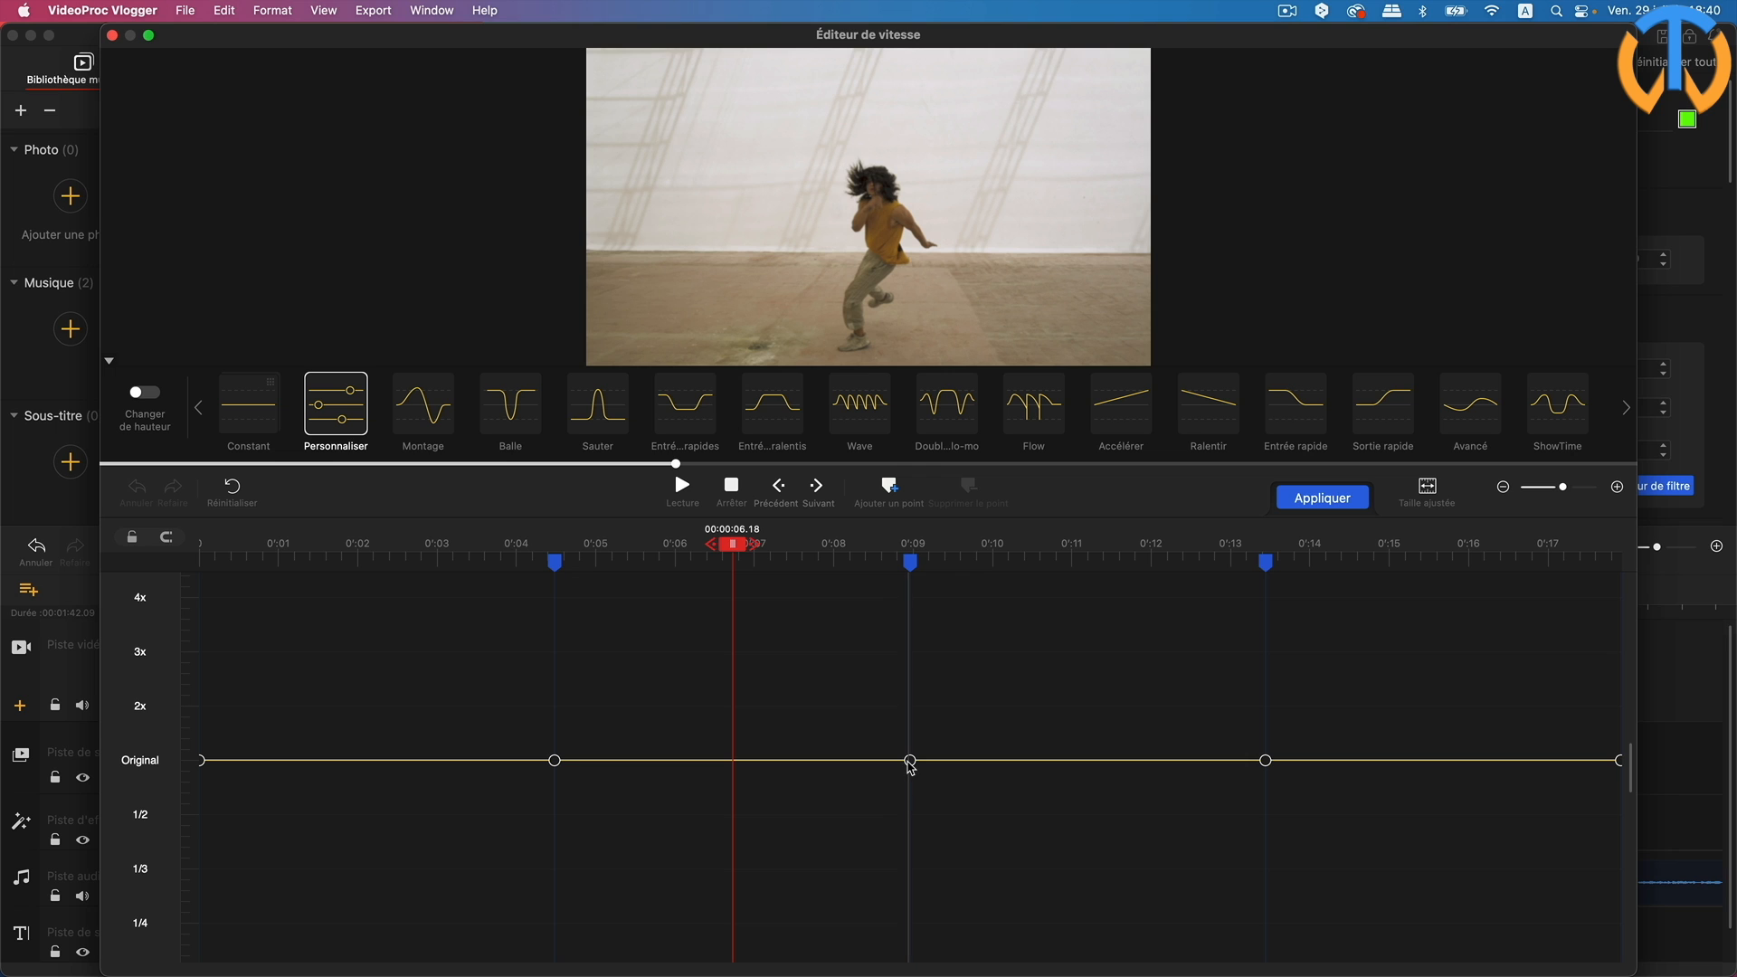
Step: Raise the middle point of the custom speed curve to between 2x and 3x, shorten its outgoing handle and play the clip
drag(909, 760, 910, 667)
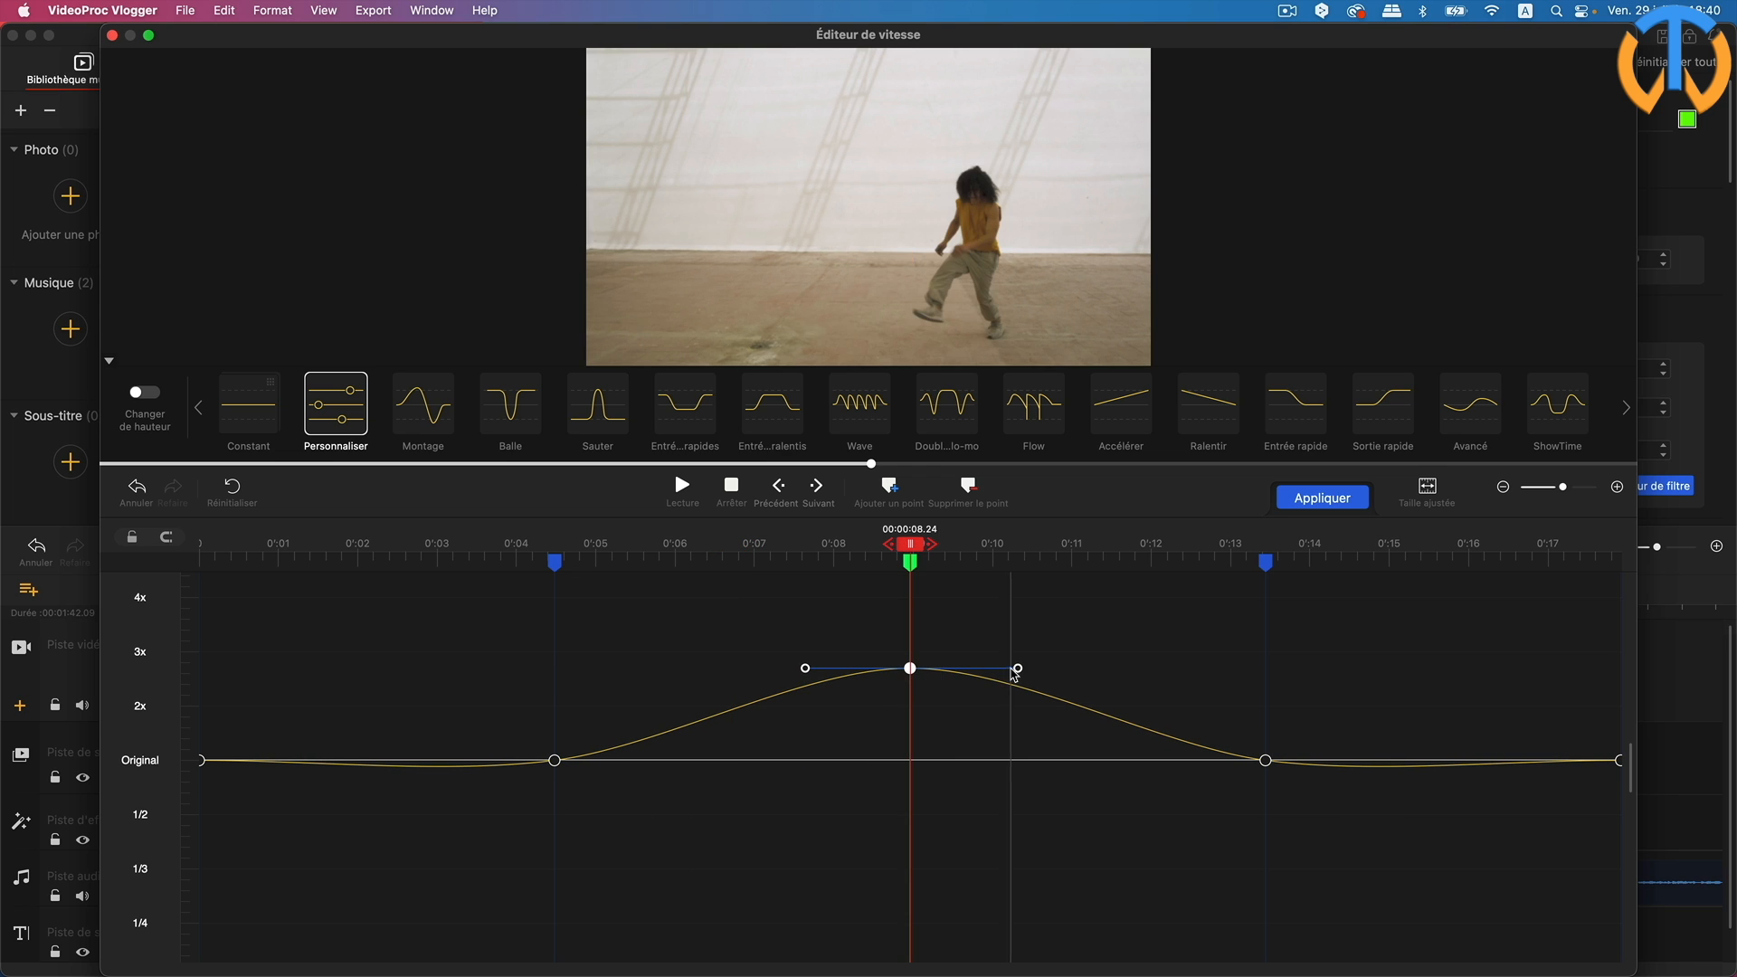
mouse_move(1020, 670)
mouse_down()
mouse_move(1004, 702)
mouse_move(1008, 631)
mouse_move(1004, 694)
mouse_move(1004, 643)
mouse_move(1002, 671)
mouse_up()
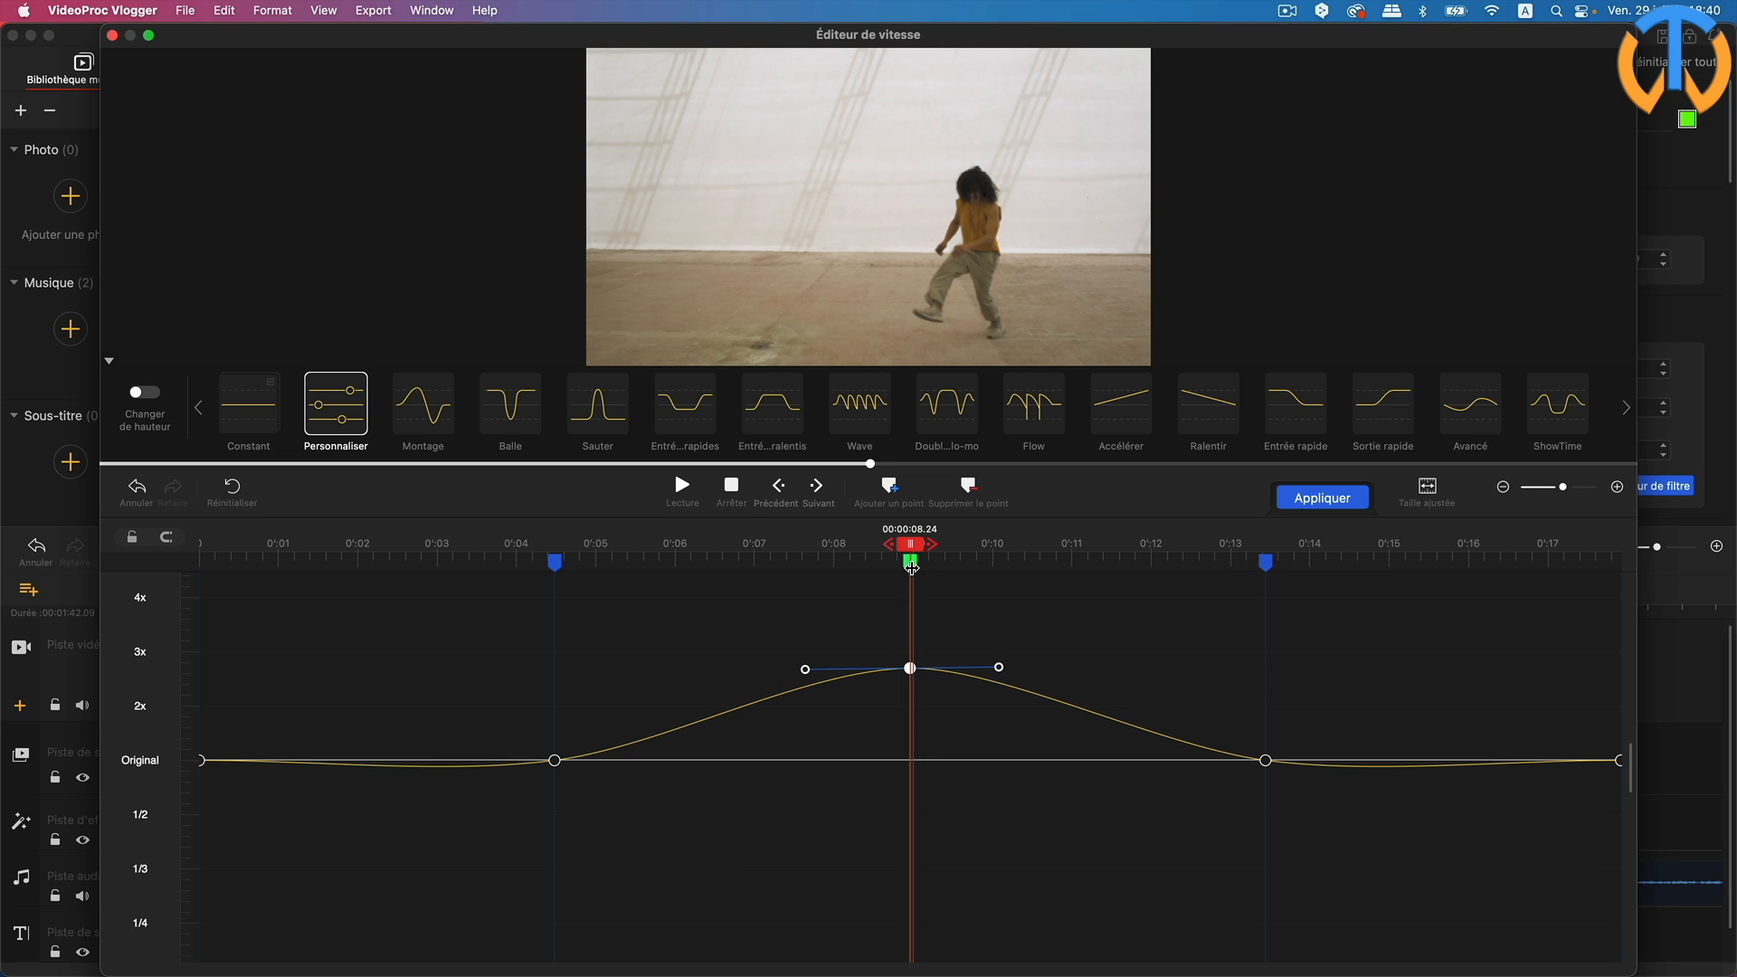
mouse_move(912, 562)
mouse_down()
mouse_move(500, 563)
mouse_move(246, 588)
mouse_up()
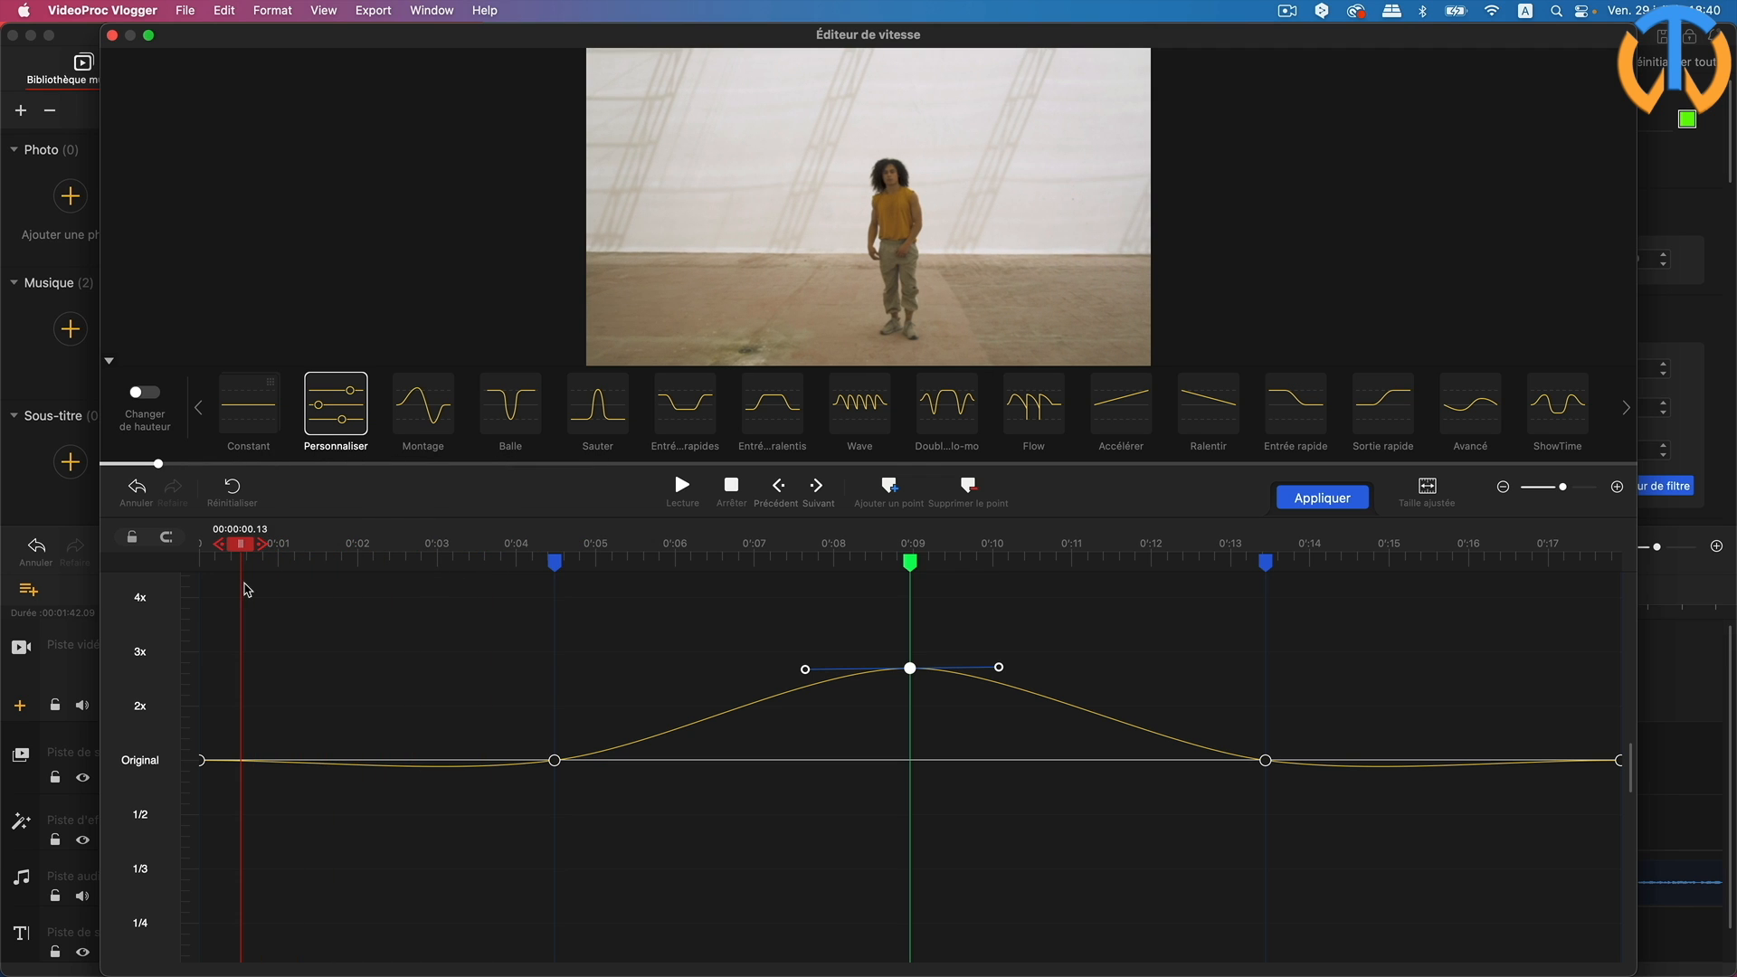
click(682, 488)
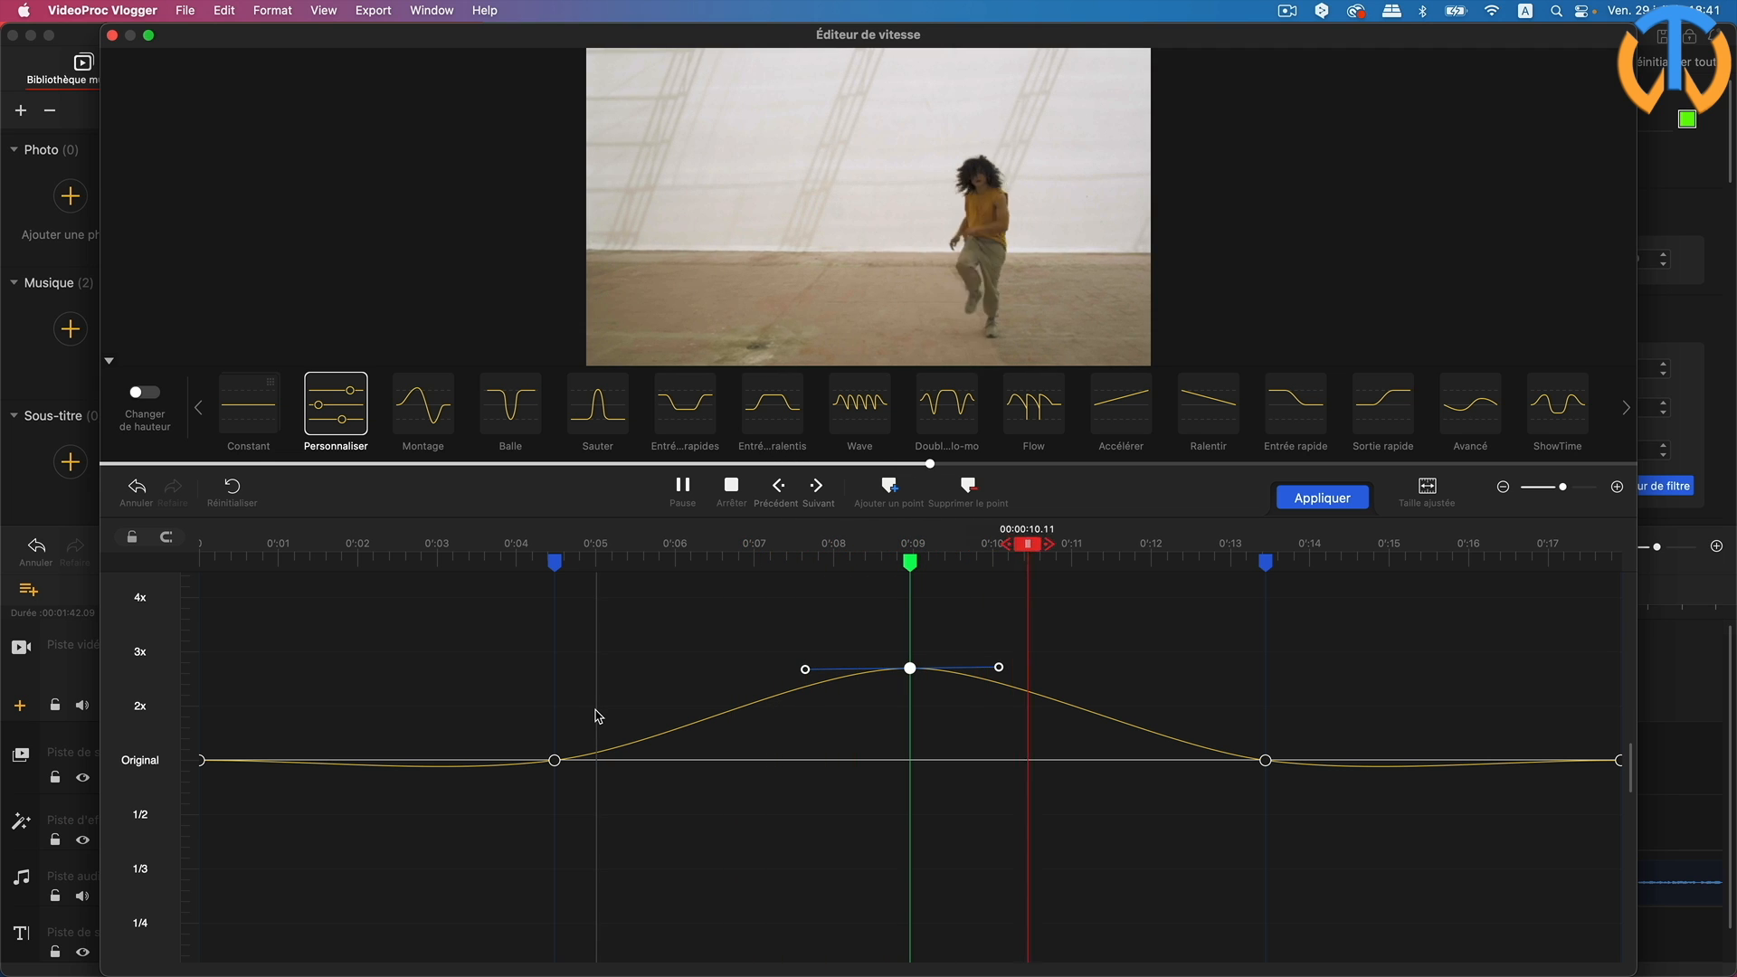
key(space)
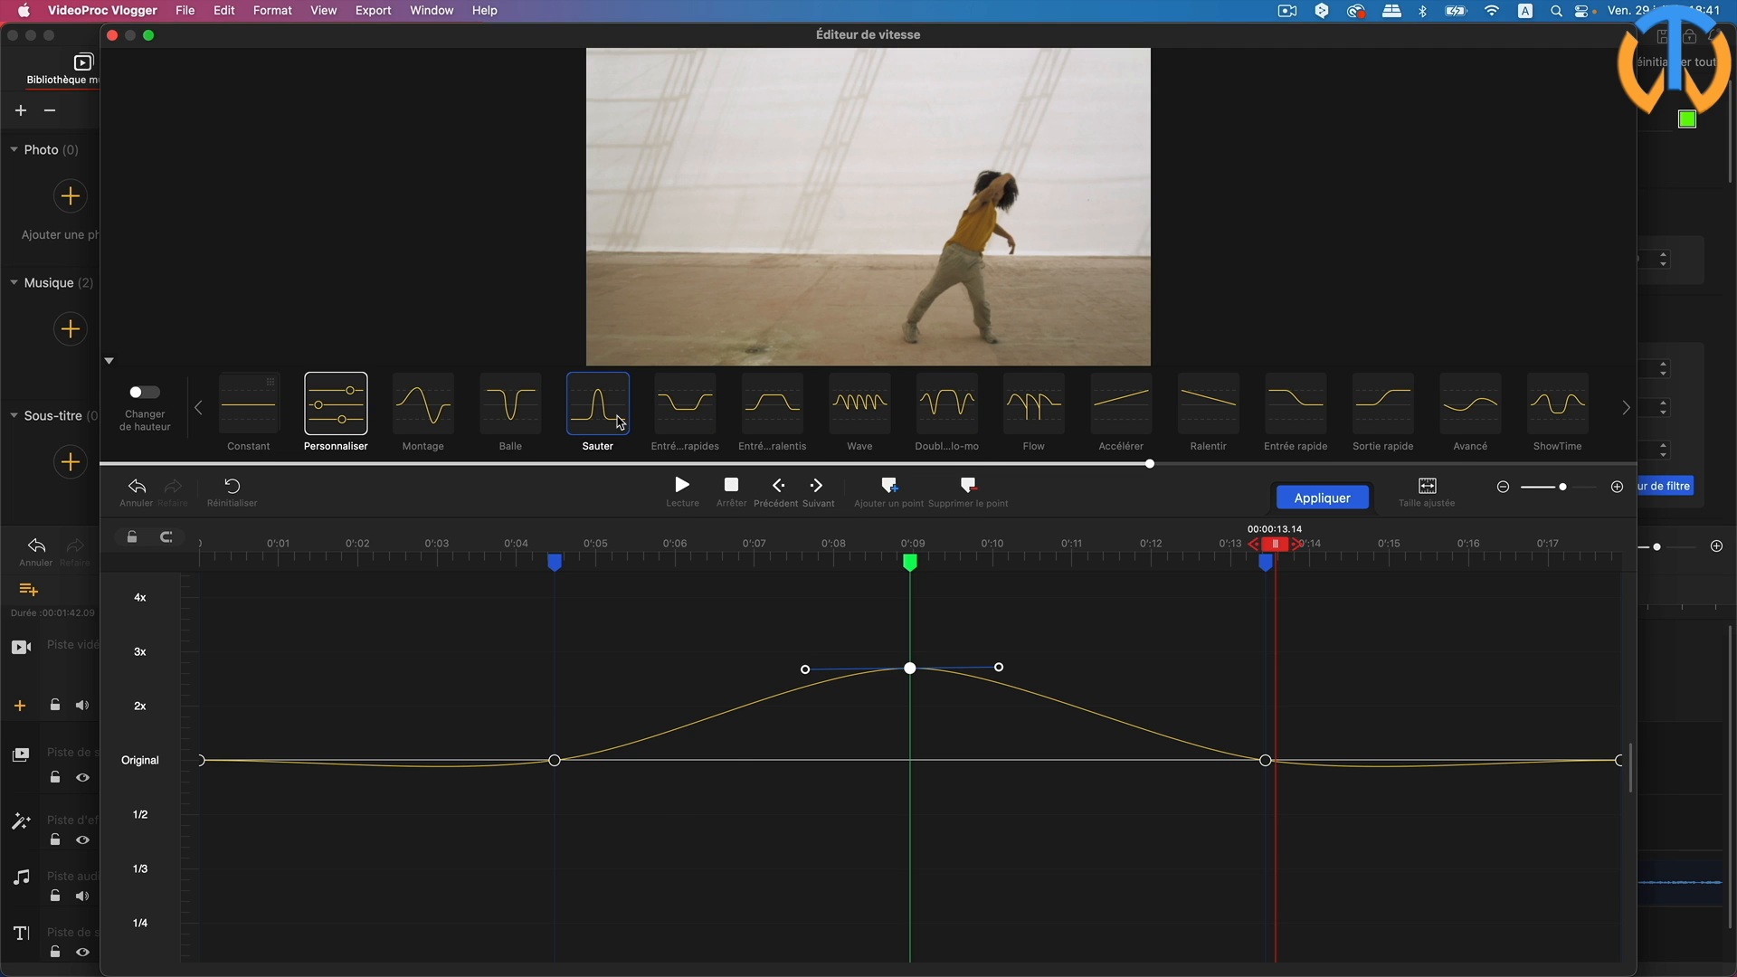
Step: Apply the Sauter speed preset to the breakdancer clip and play it back from near the start
click(619, 422)
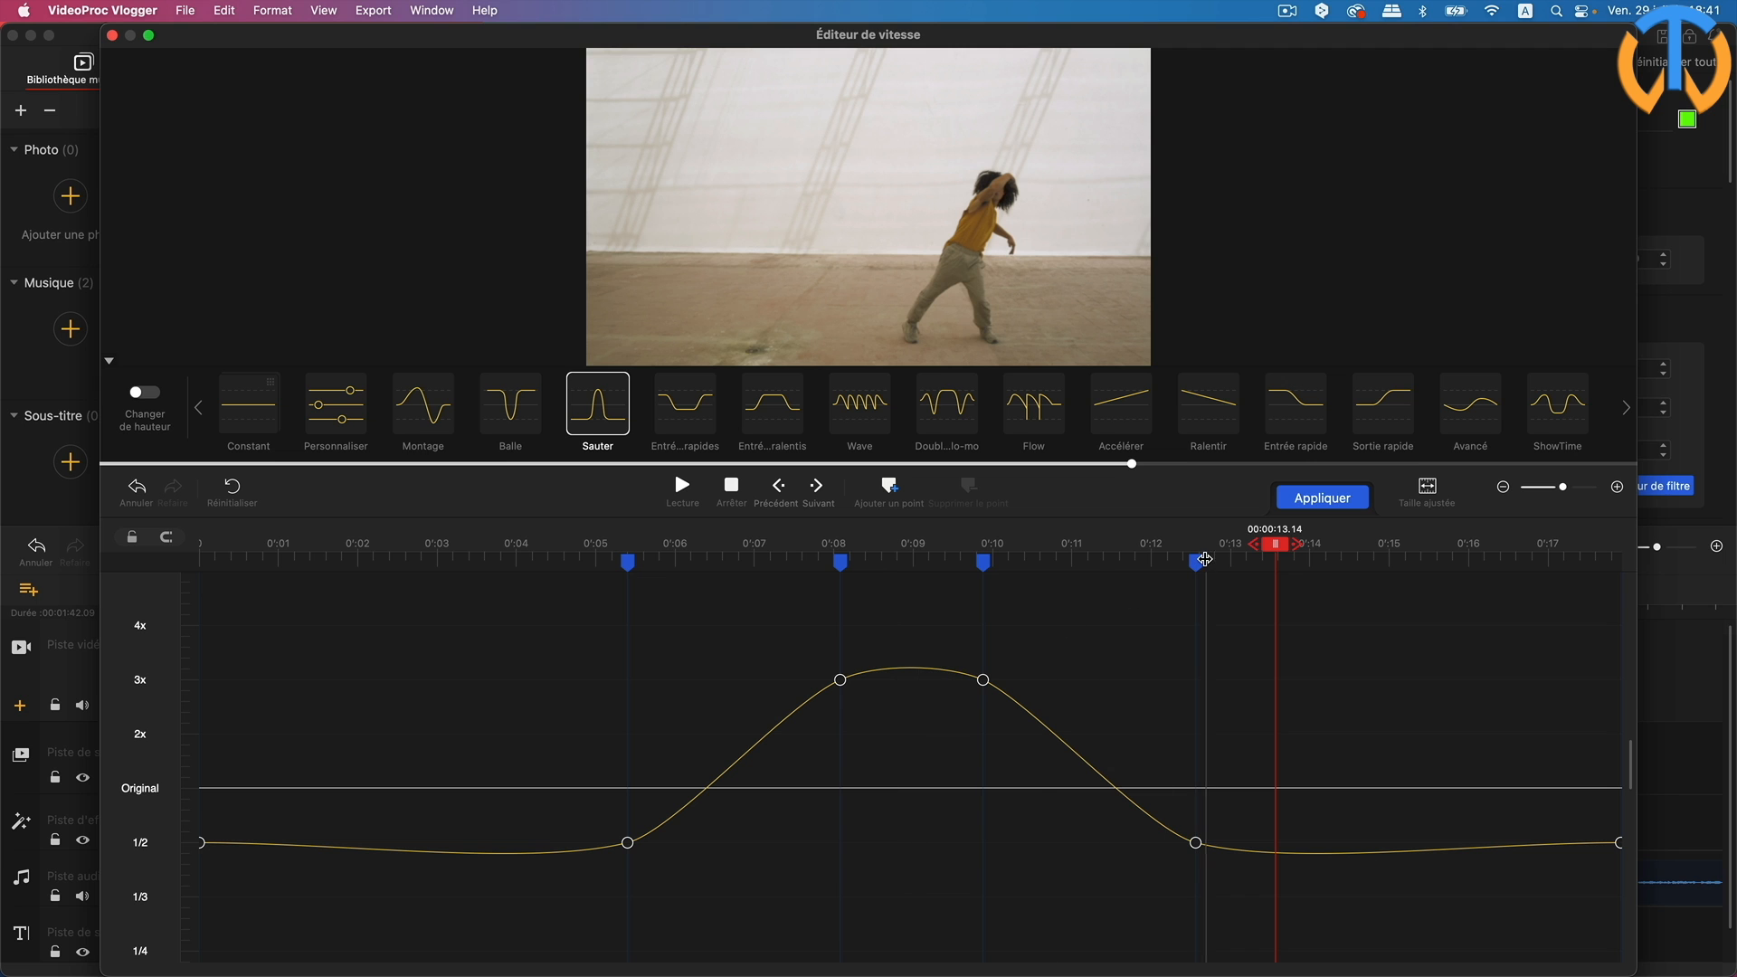
click(1192, 550)
drag(1083, 555, 427, 620)
click(682, 487)
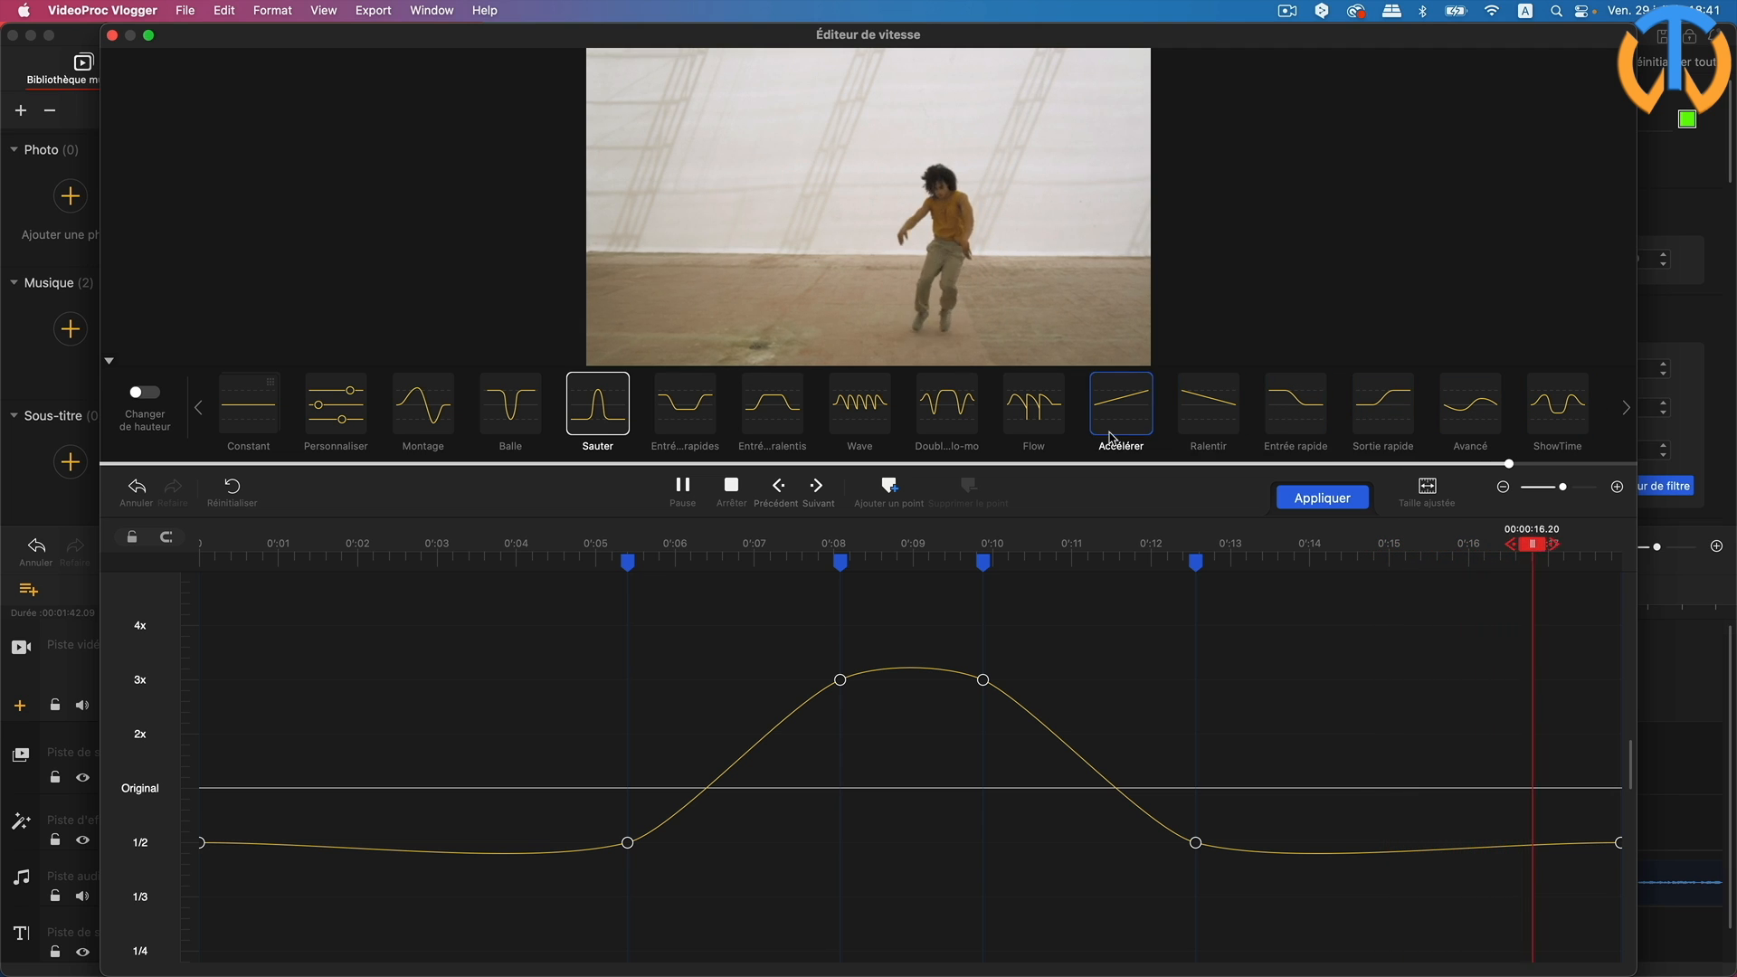
Step: Try the Wave speed preset with an adjusted middle peak, and close the speed editor without saving
click(854, 439)
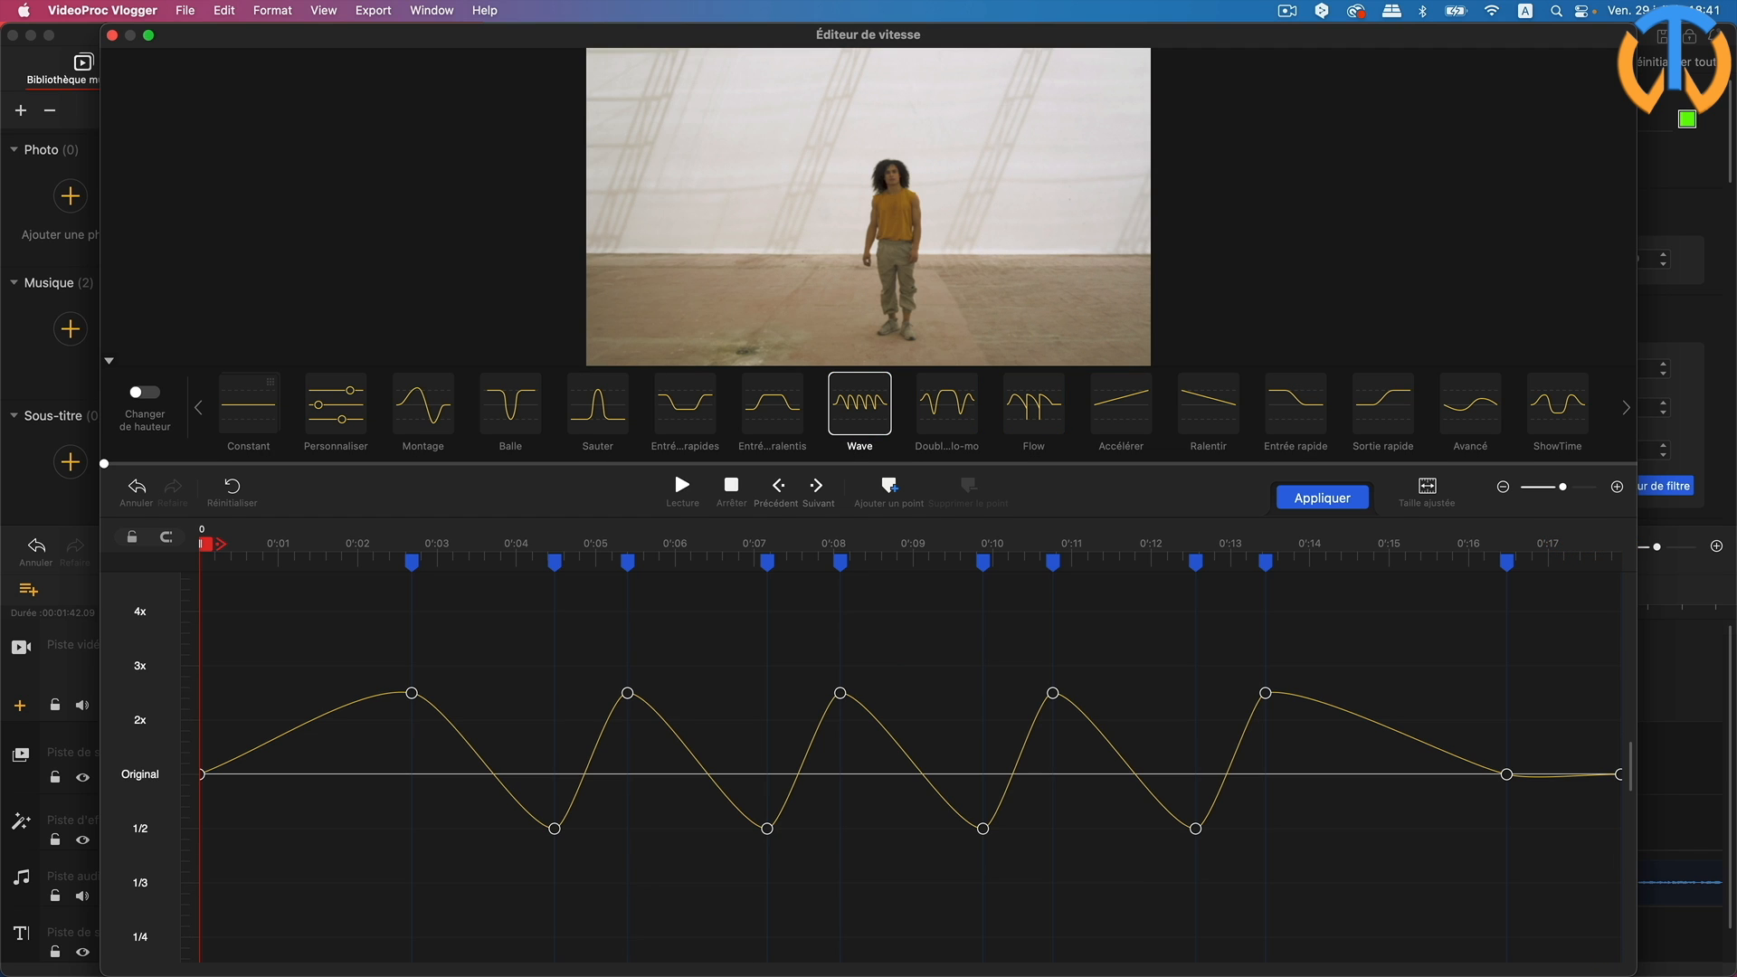
click(681, 485)
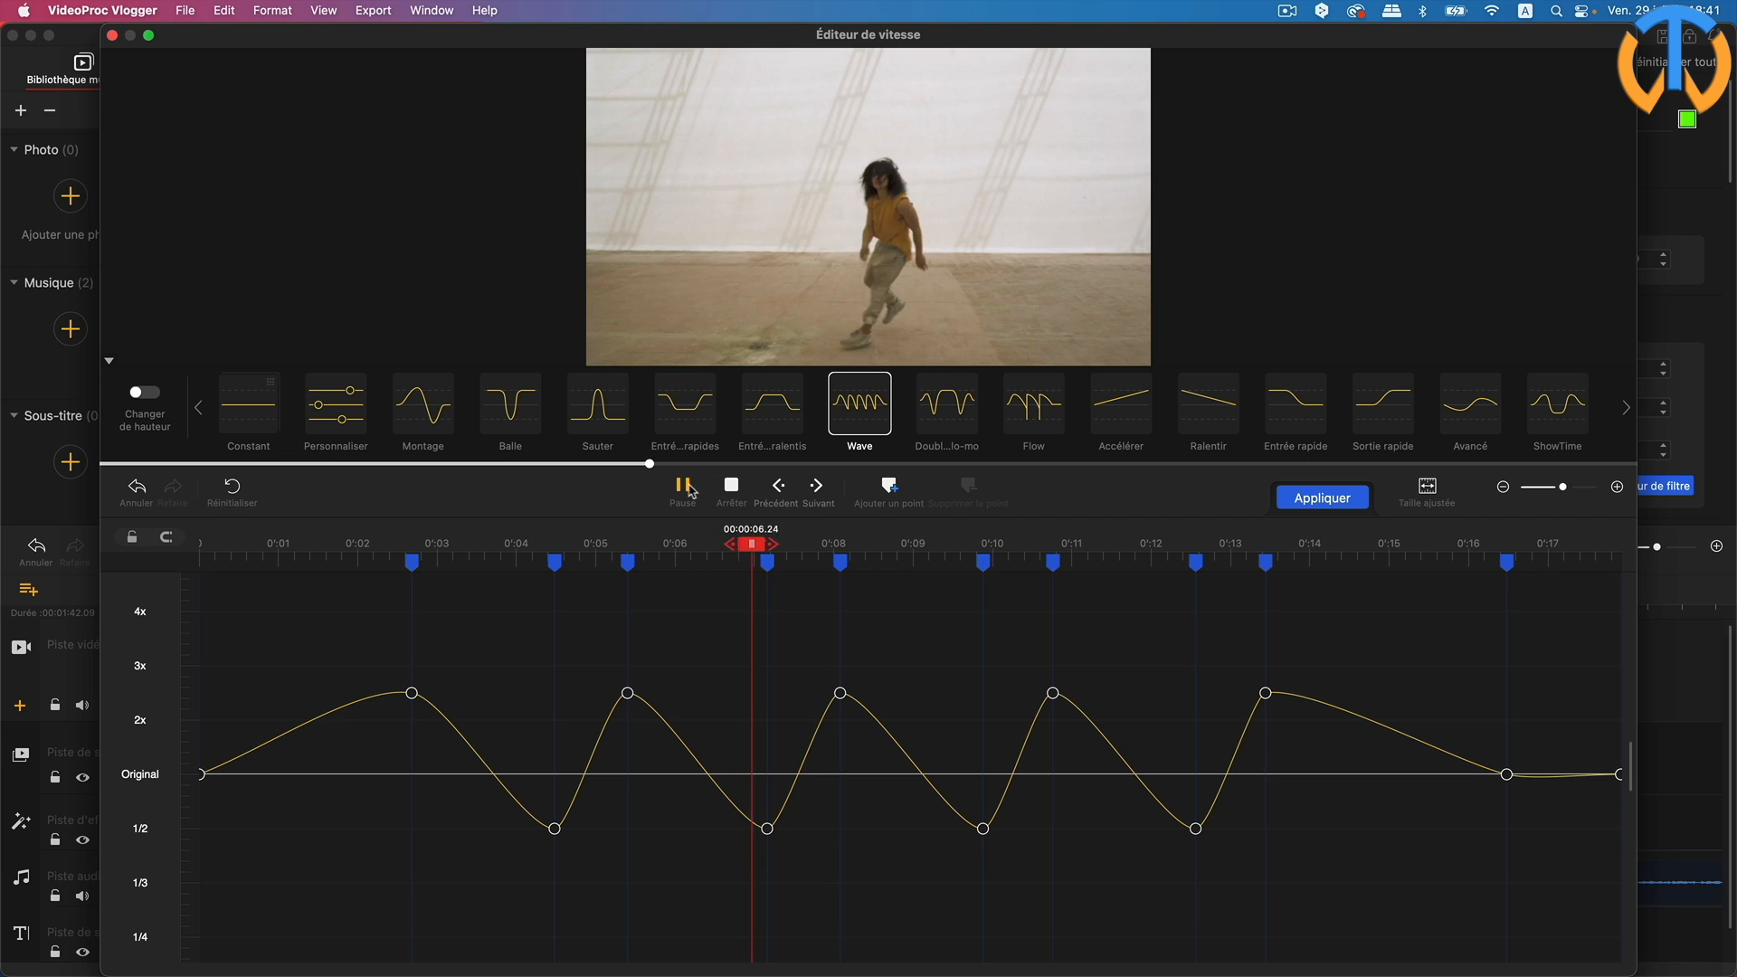
click(841, 693)
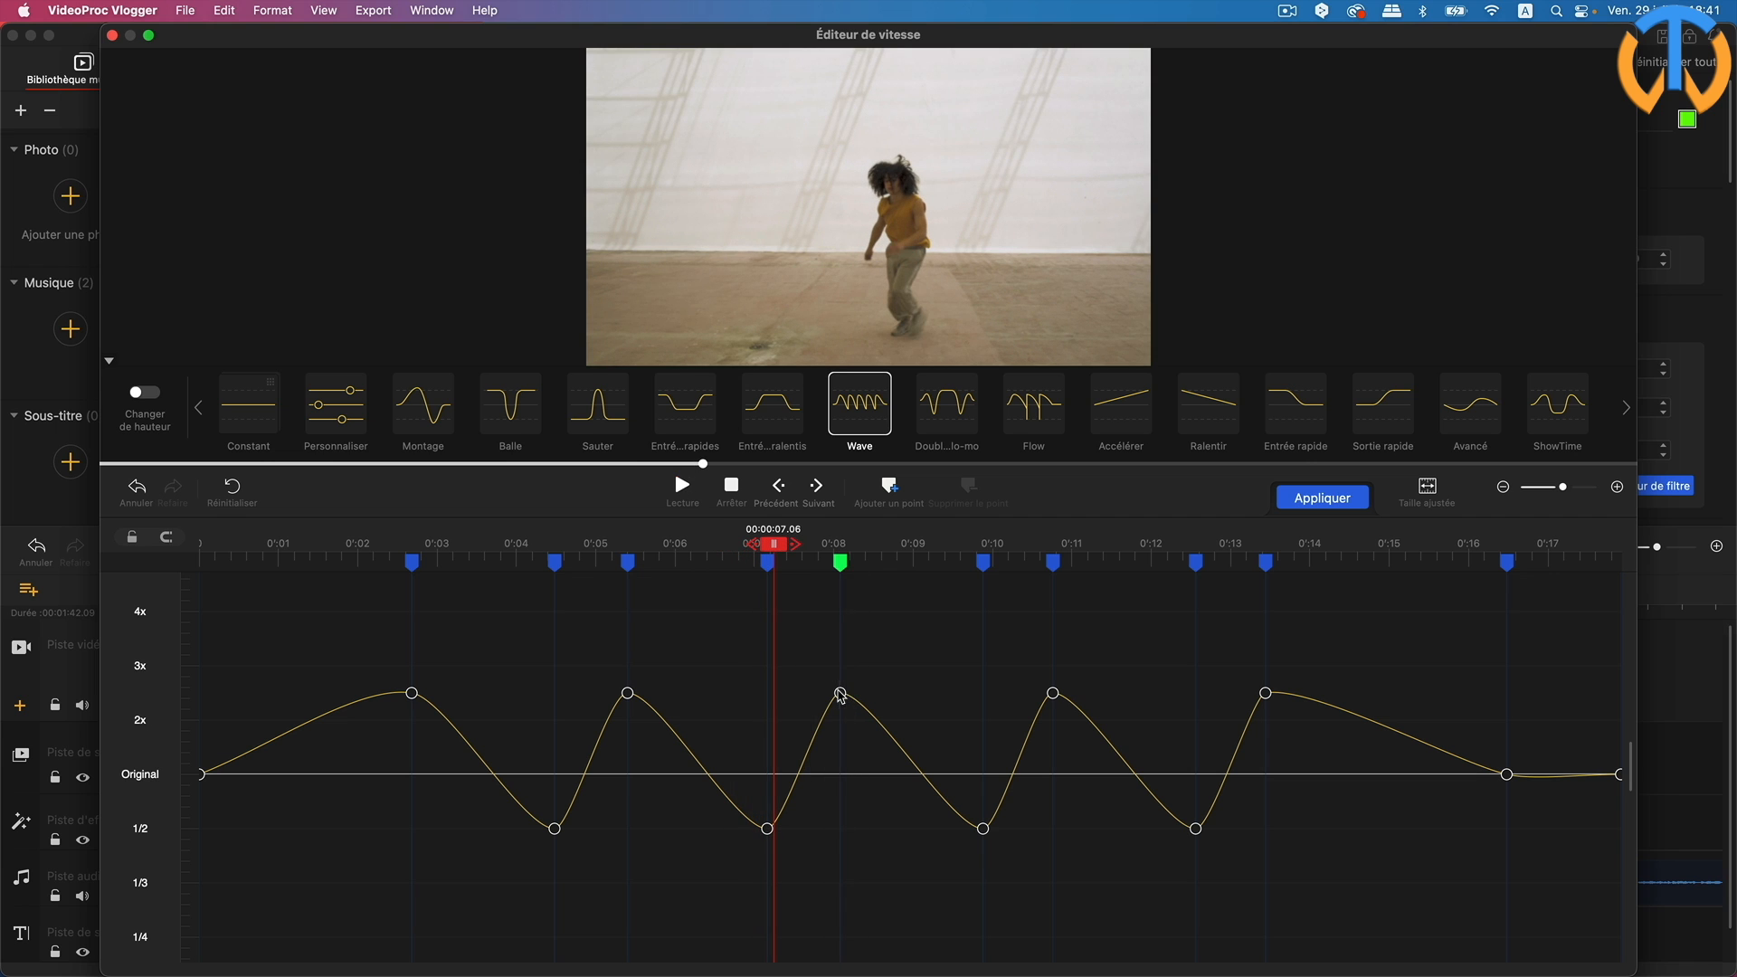
drag(810, 692, 871, 693)
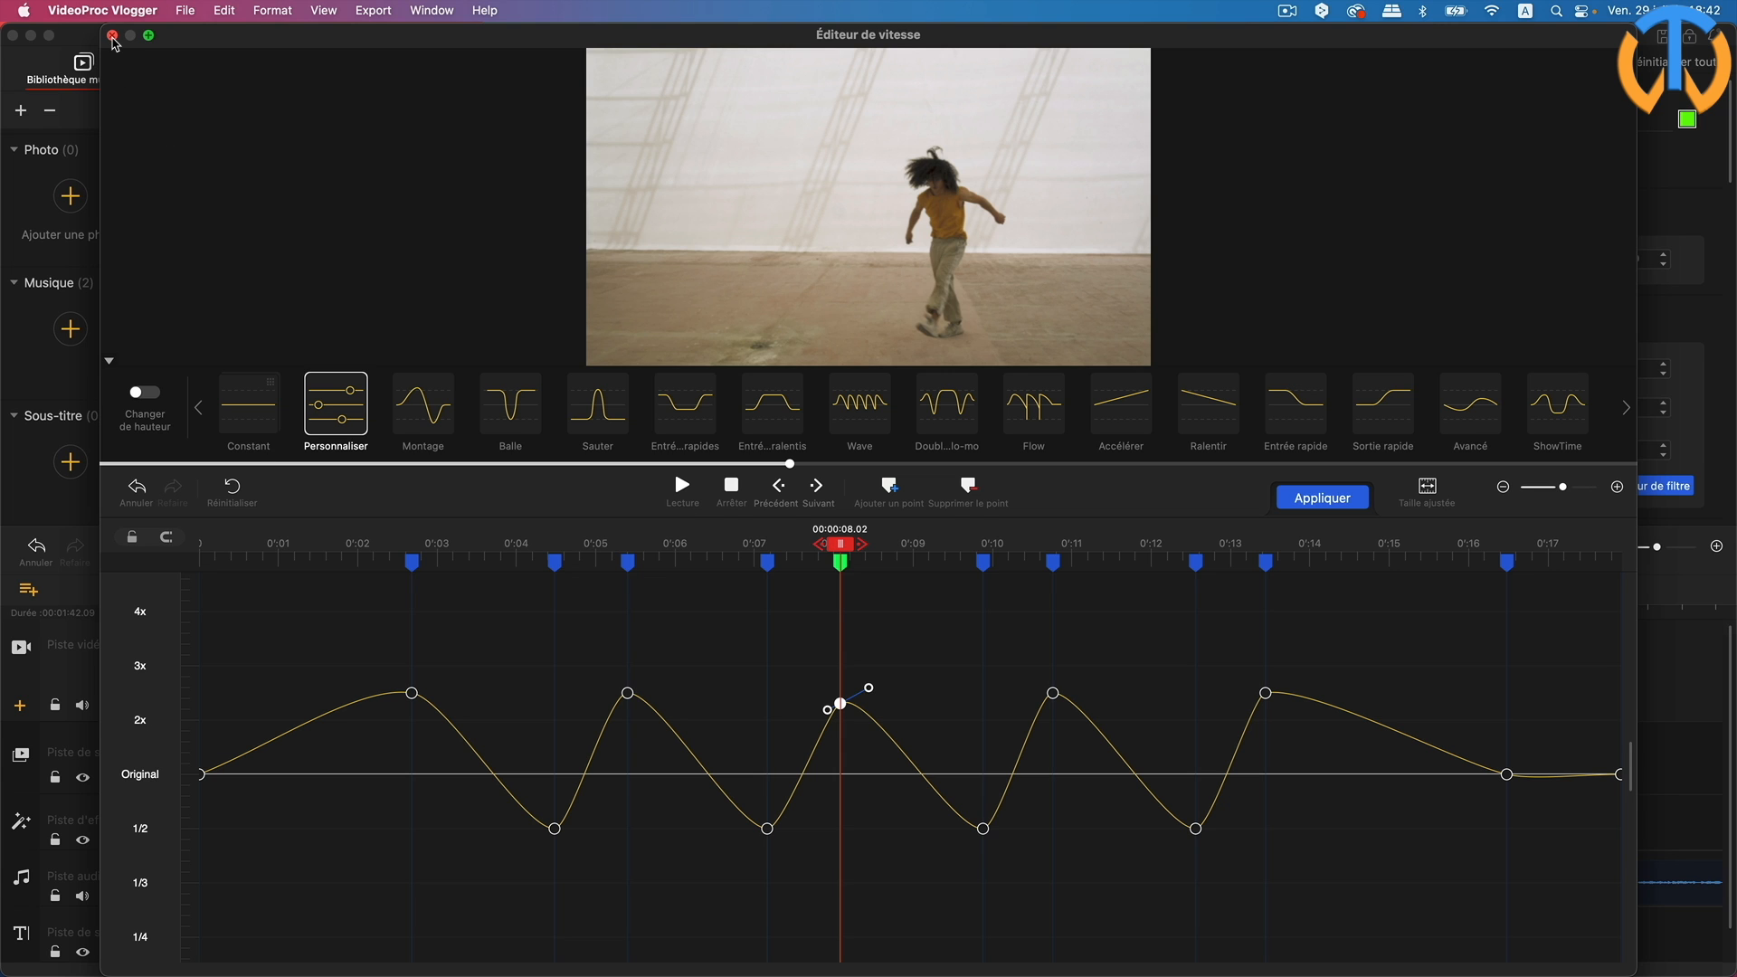
click(112, 36)
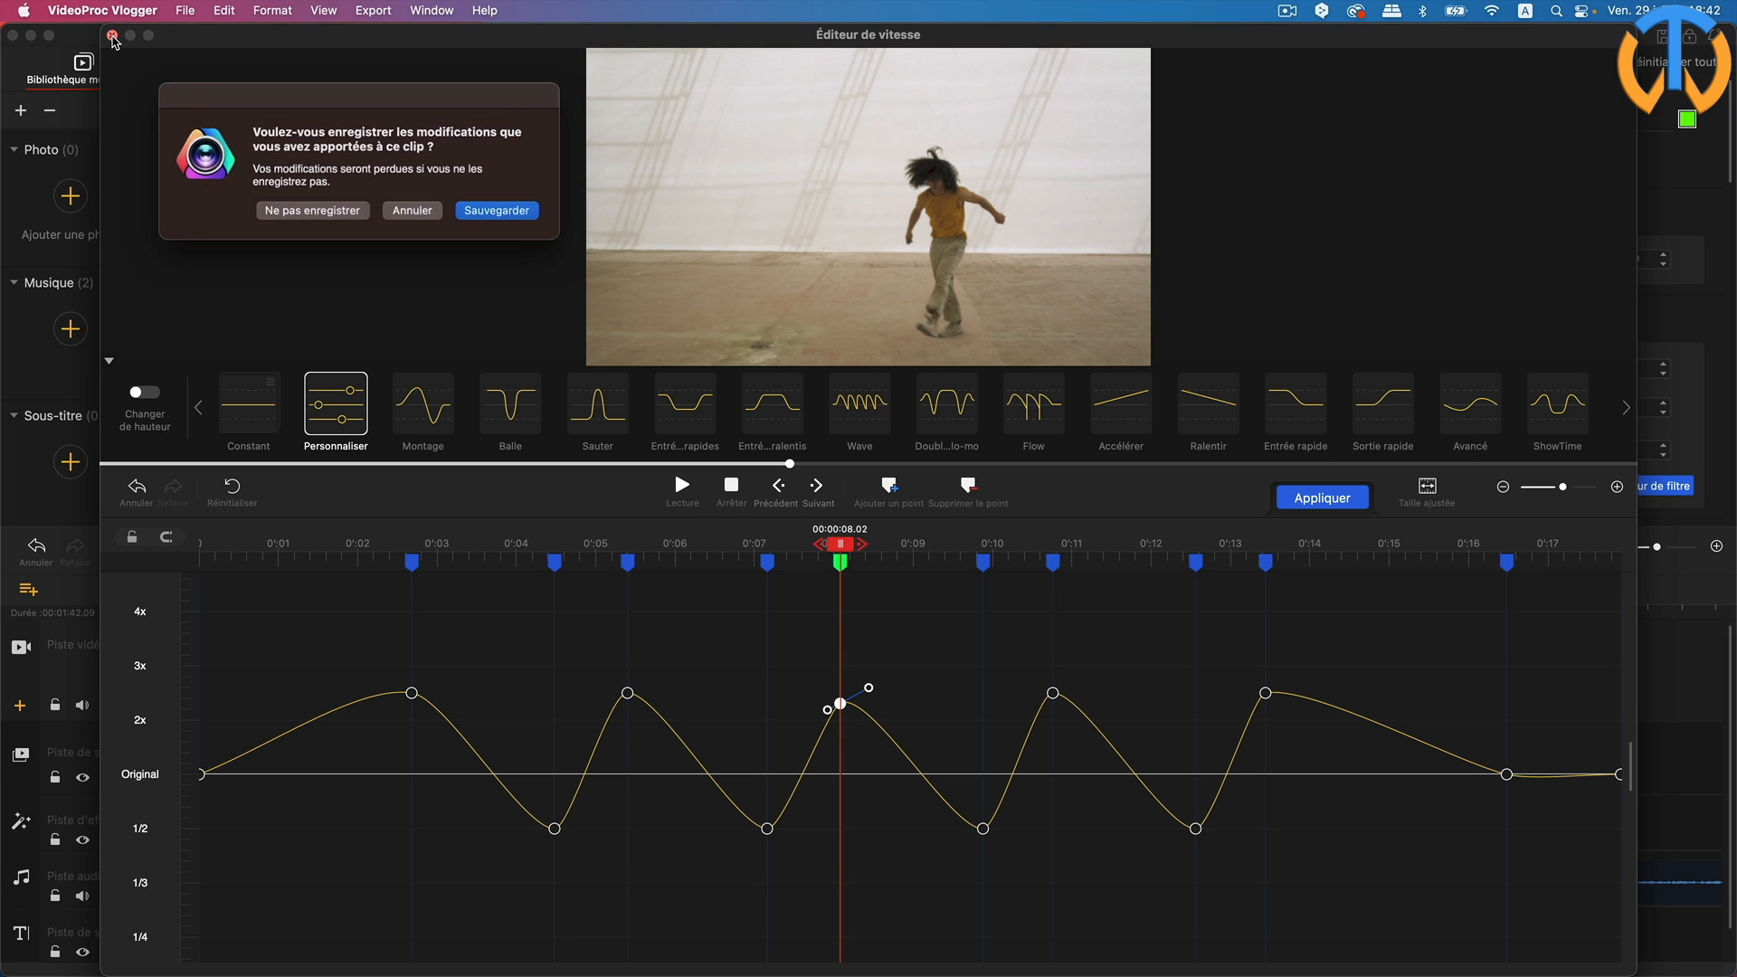
click(313, 210)
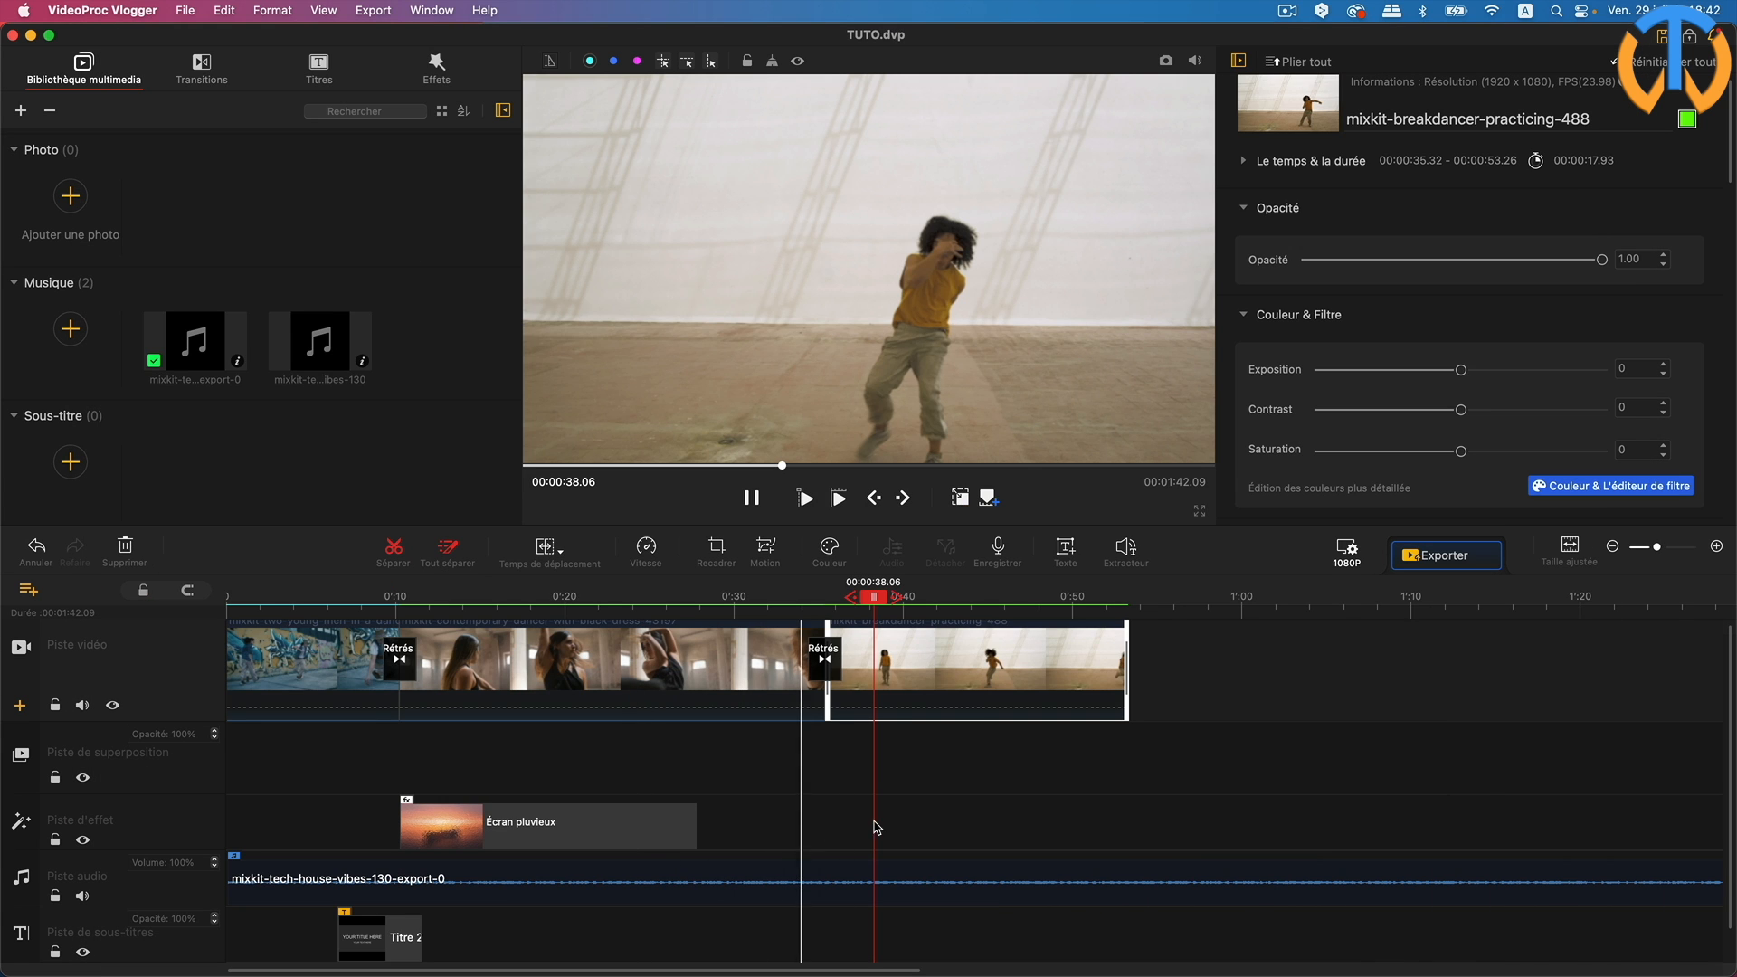
Step: View the filters and color adjustments available in the breakdancer clip's color and filter editor, and close it
click(826, 550)
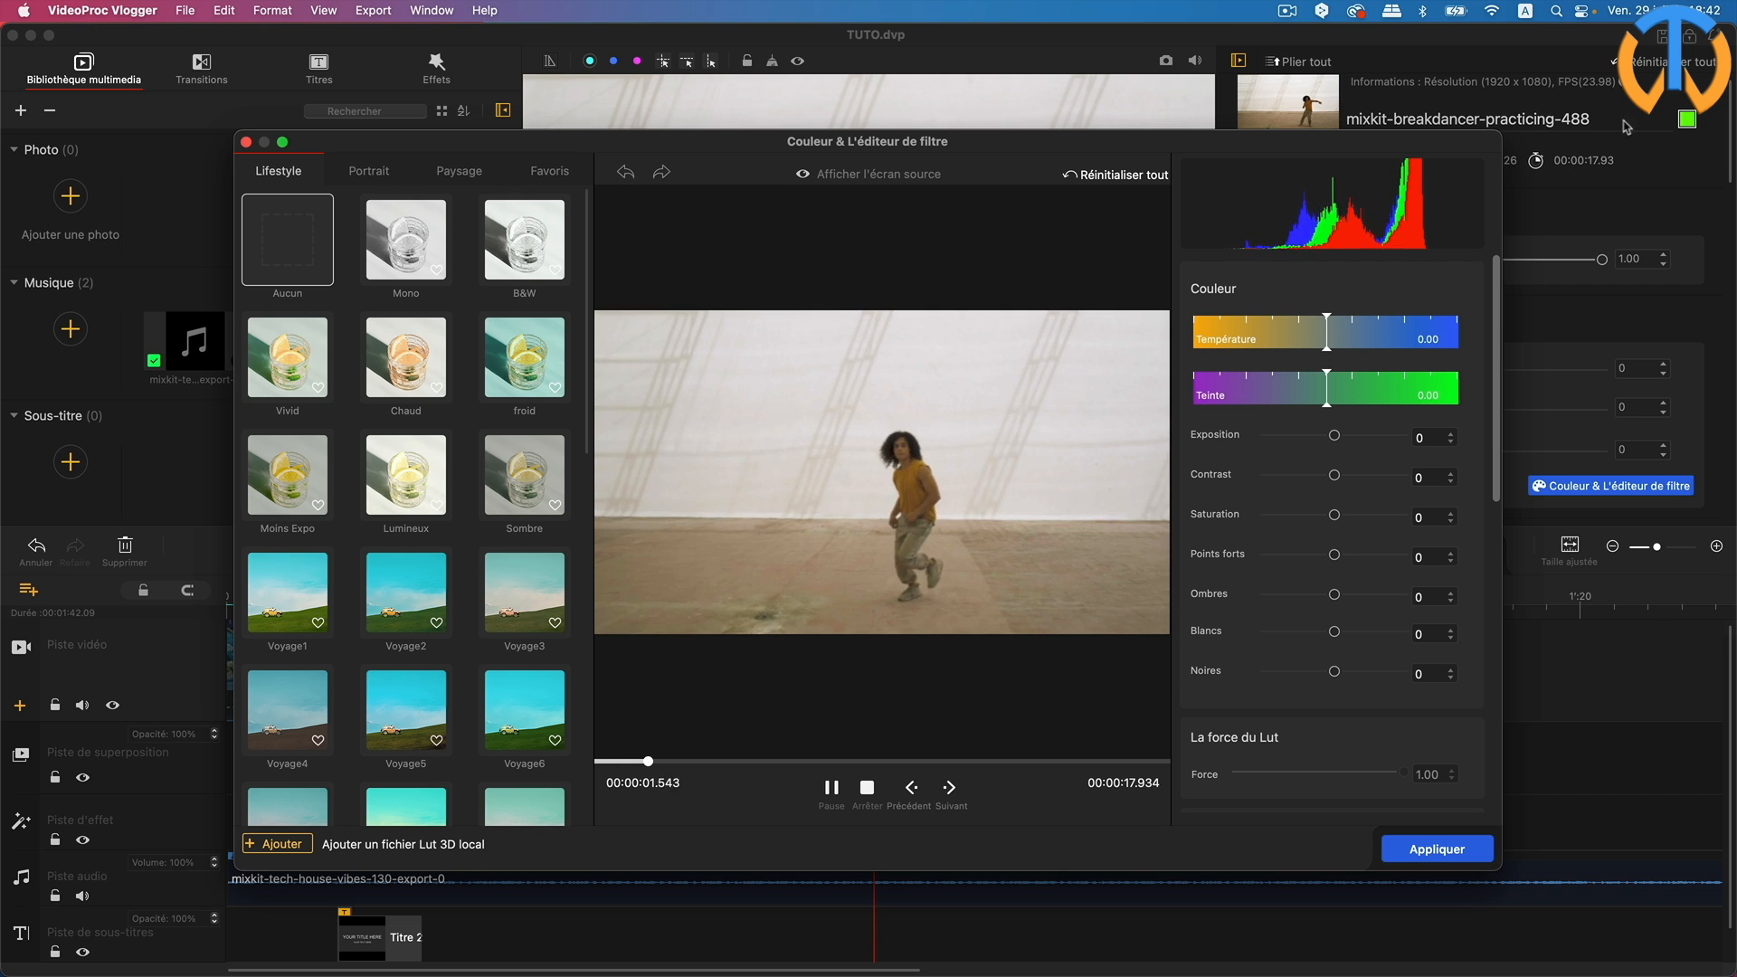
click(246, 142)
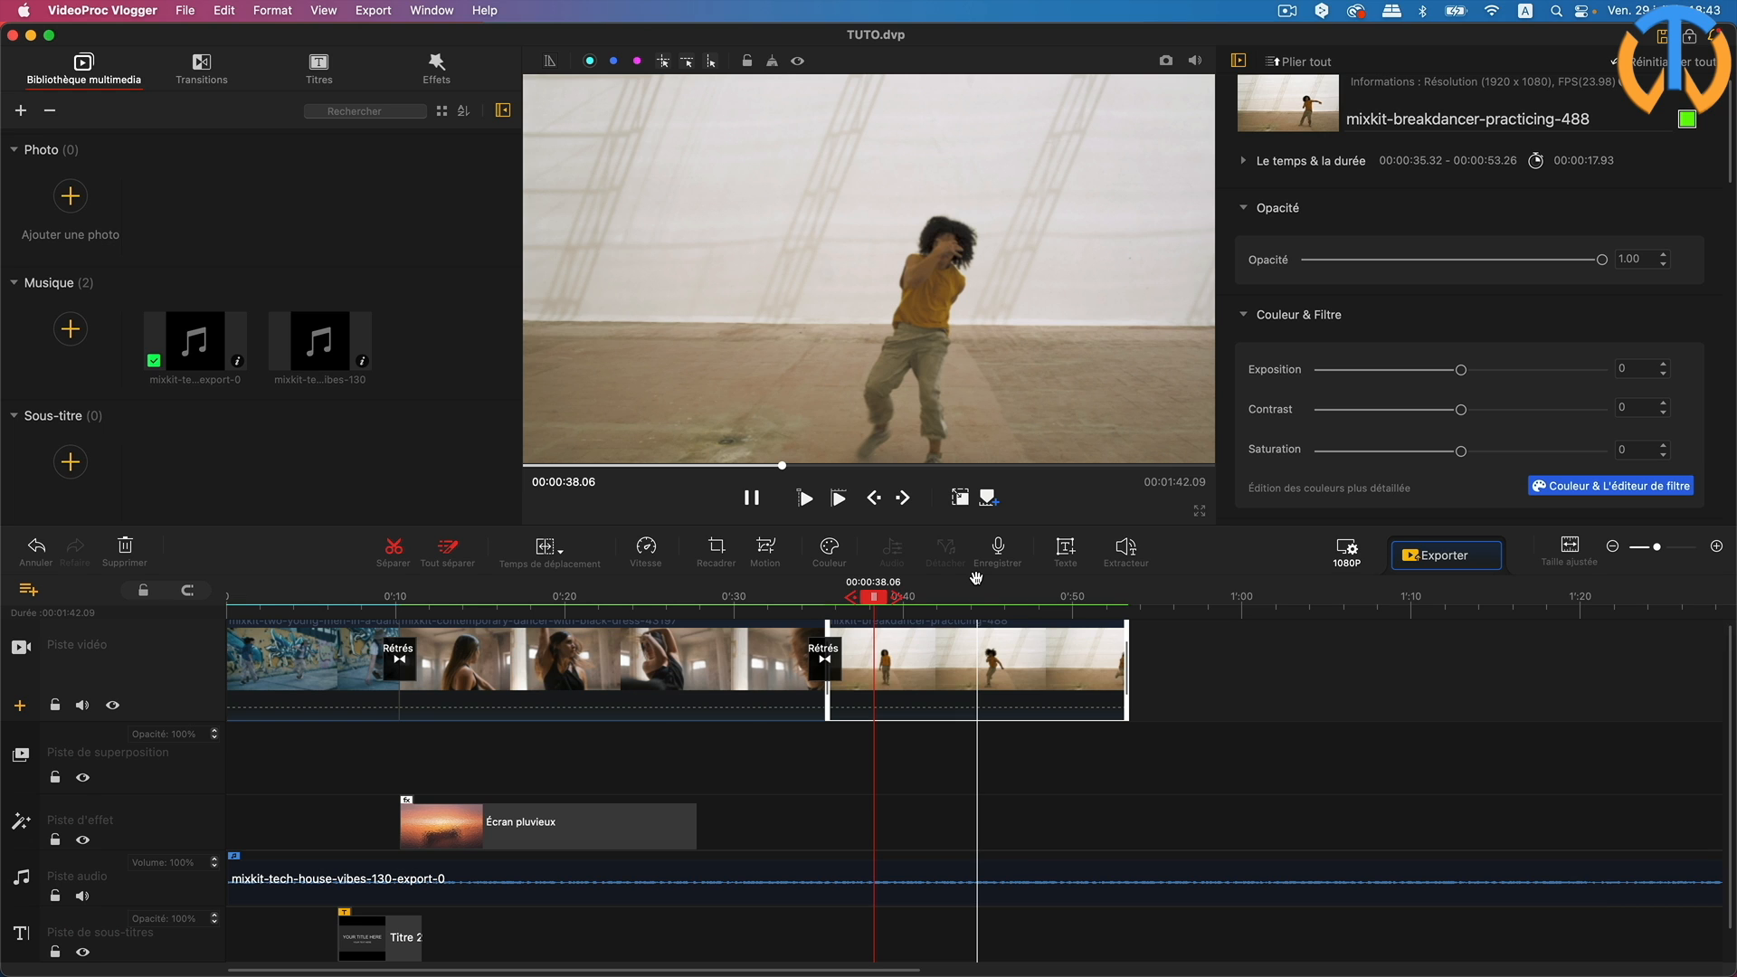
Step: Export the project as TUTO in MP4 format with Élevé quality, the AVC (H.264) codec and the audio track included
click(1449, 564)
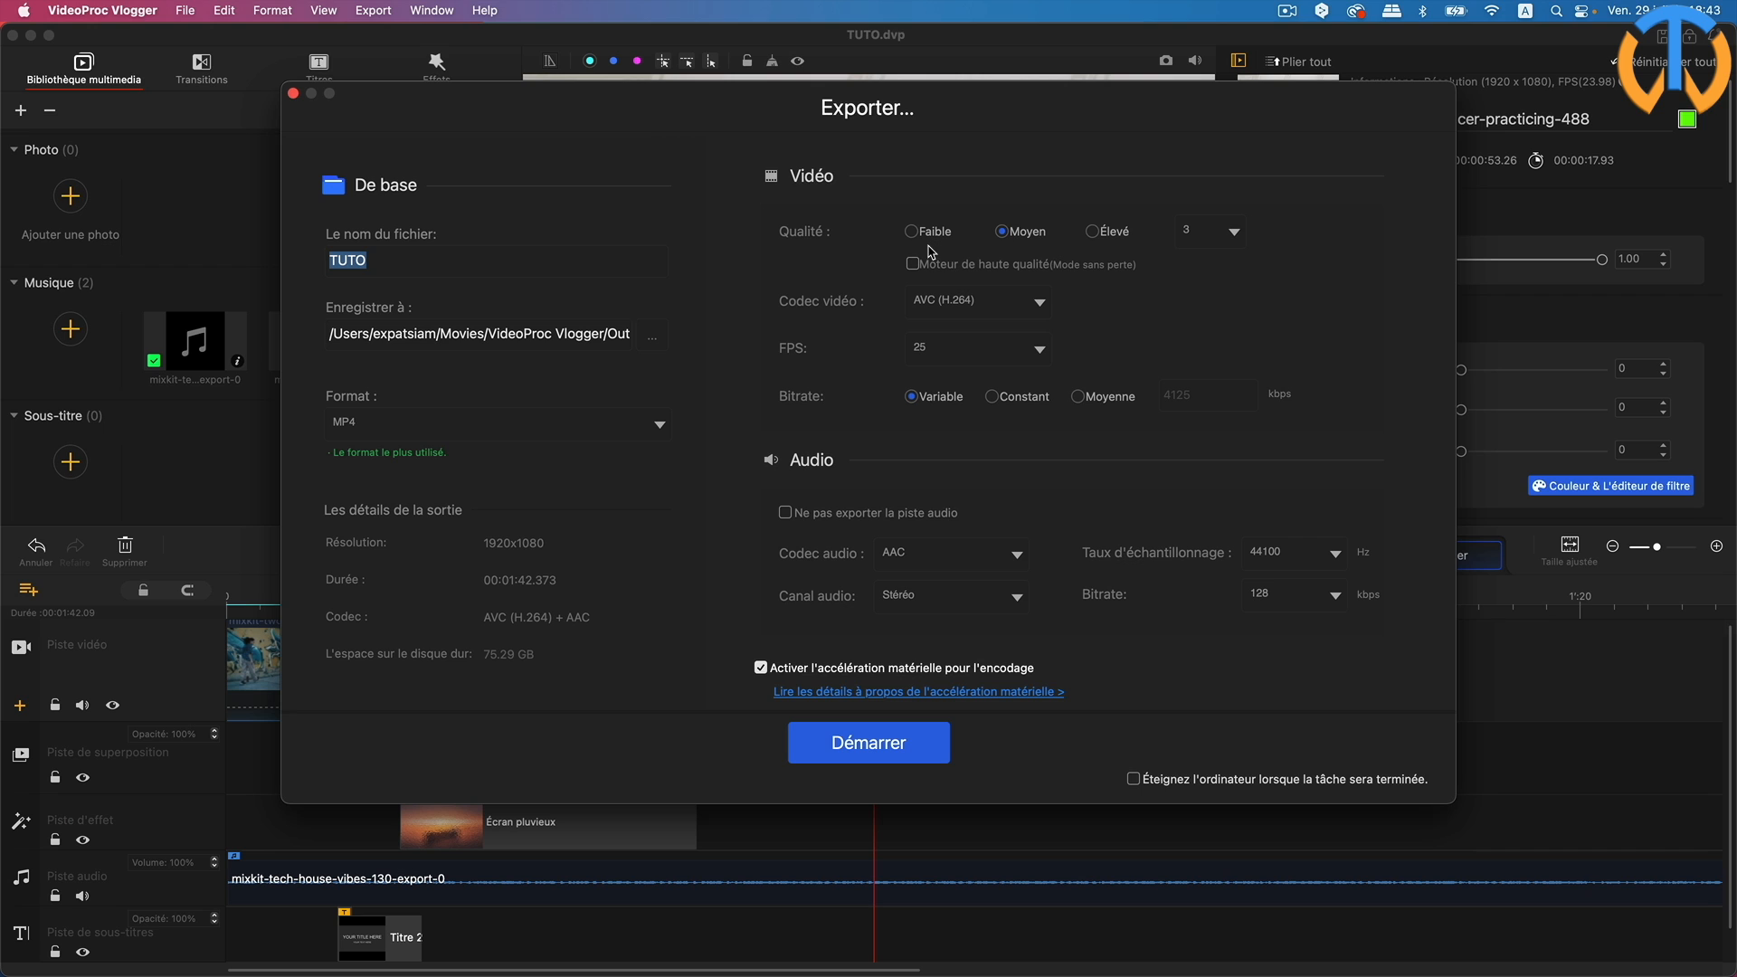
click(1091, 233)
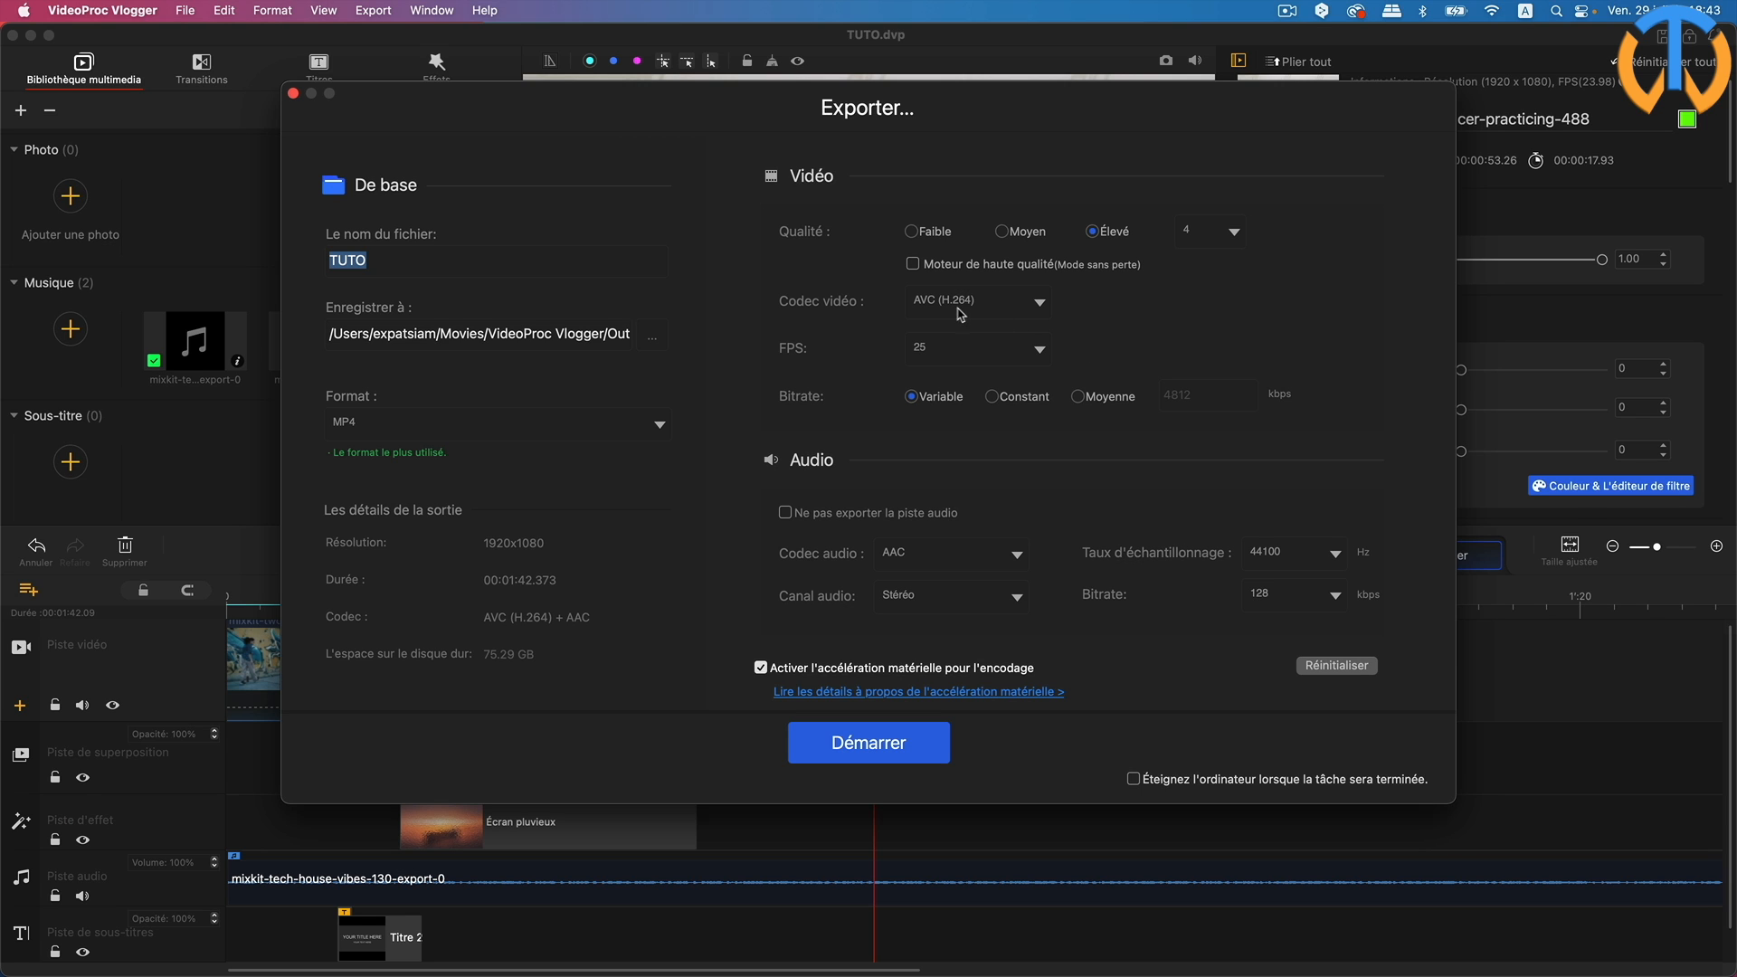
click(1040, 308)
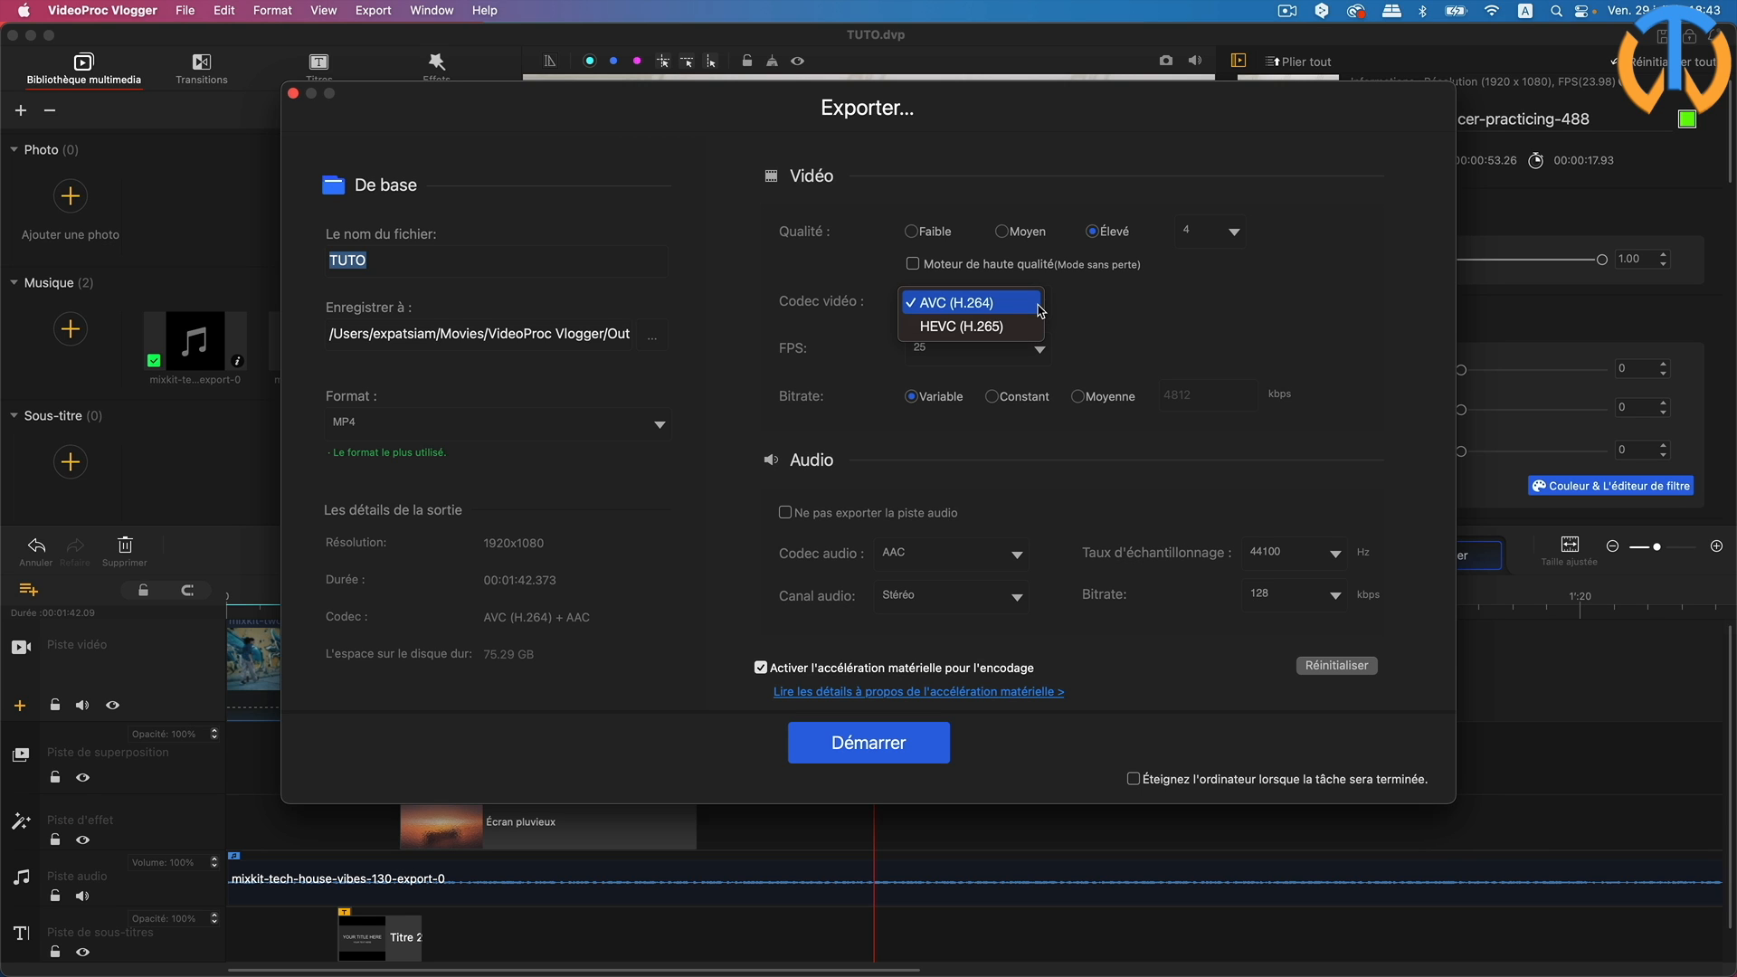
click(1041, 307)
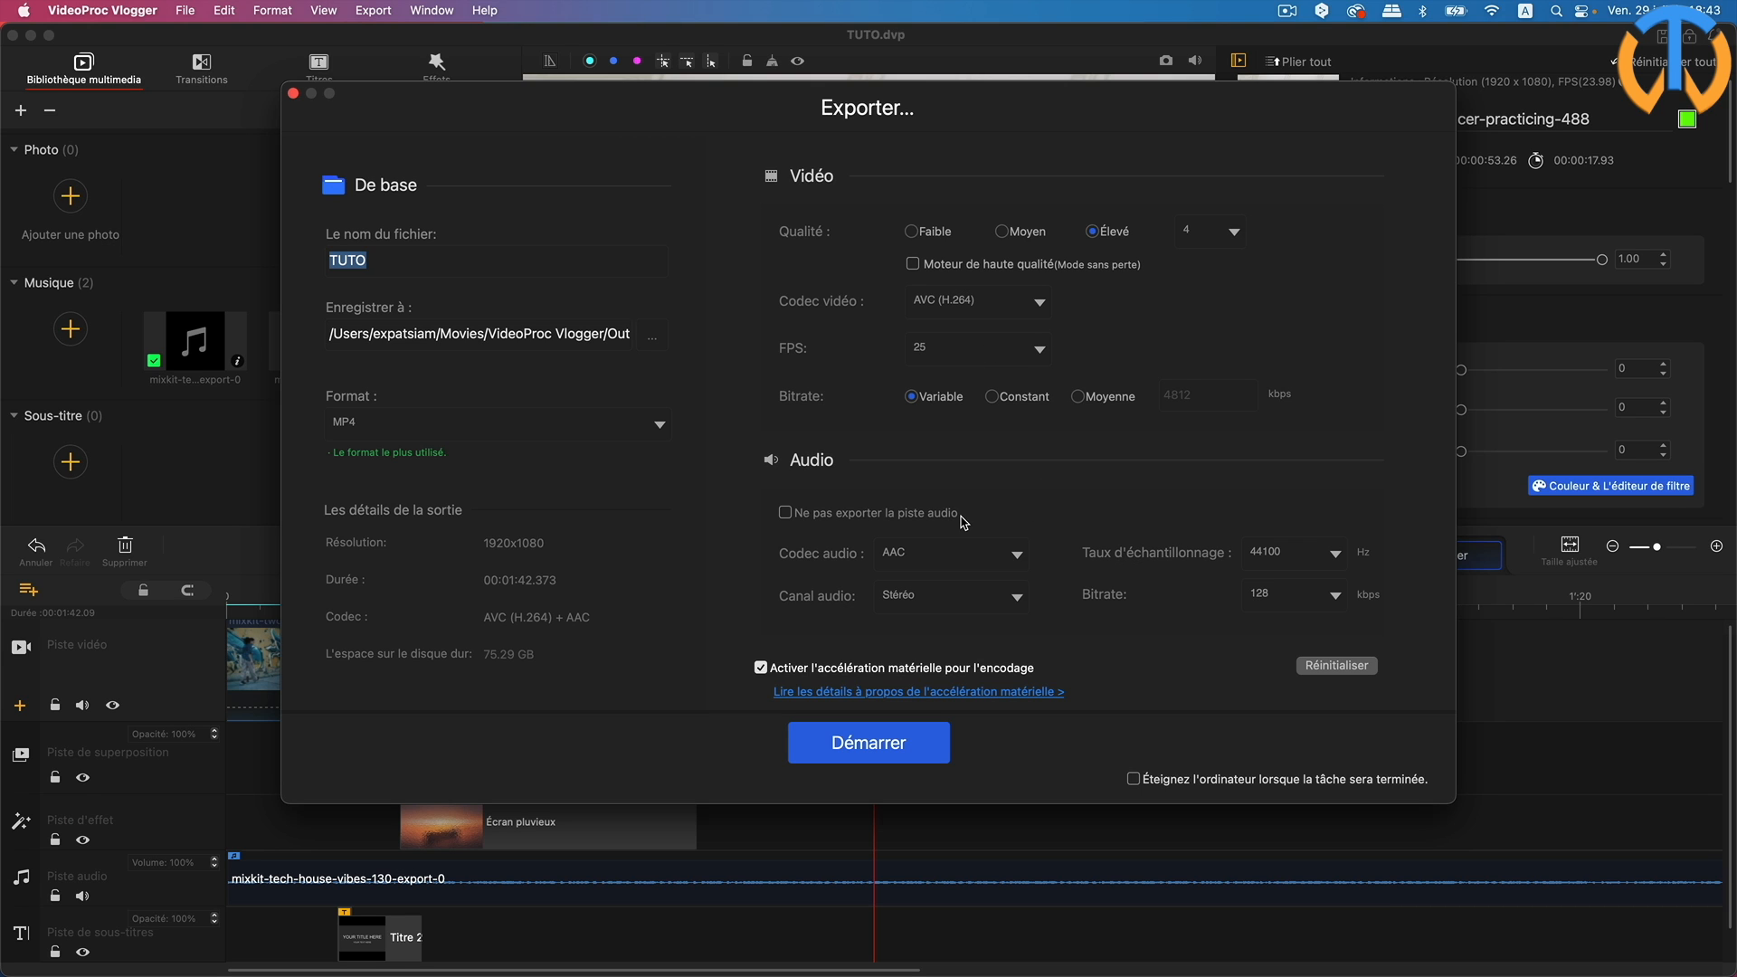
click(785, 513)
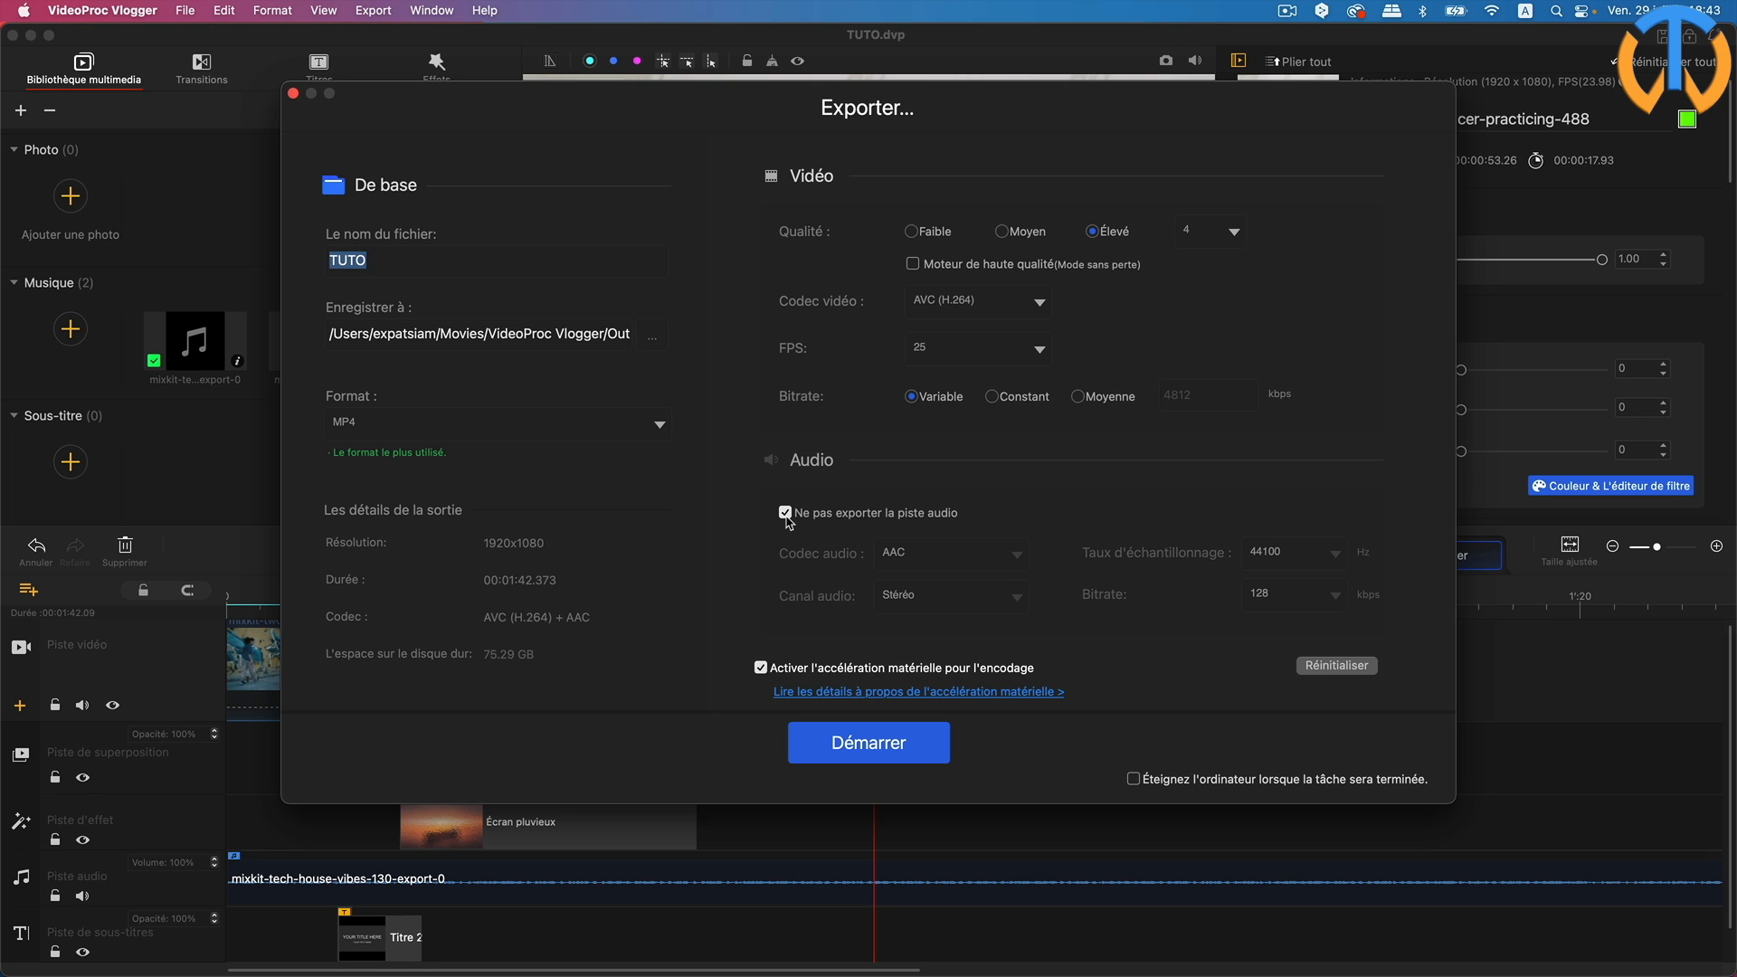
click(785, 512)
click(785, 513)
click(786, 513)
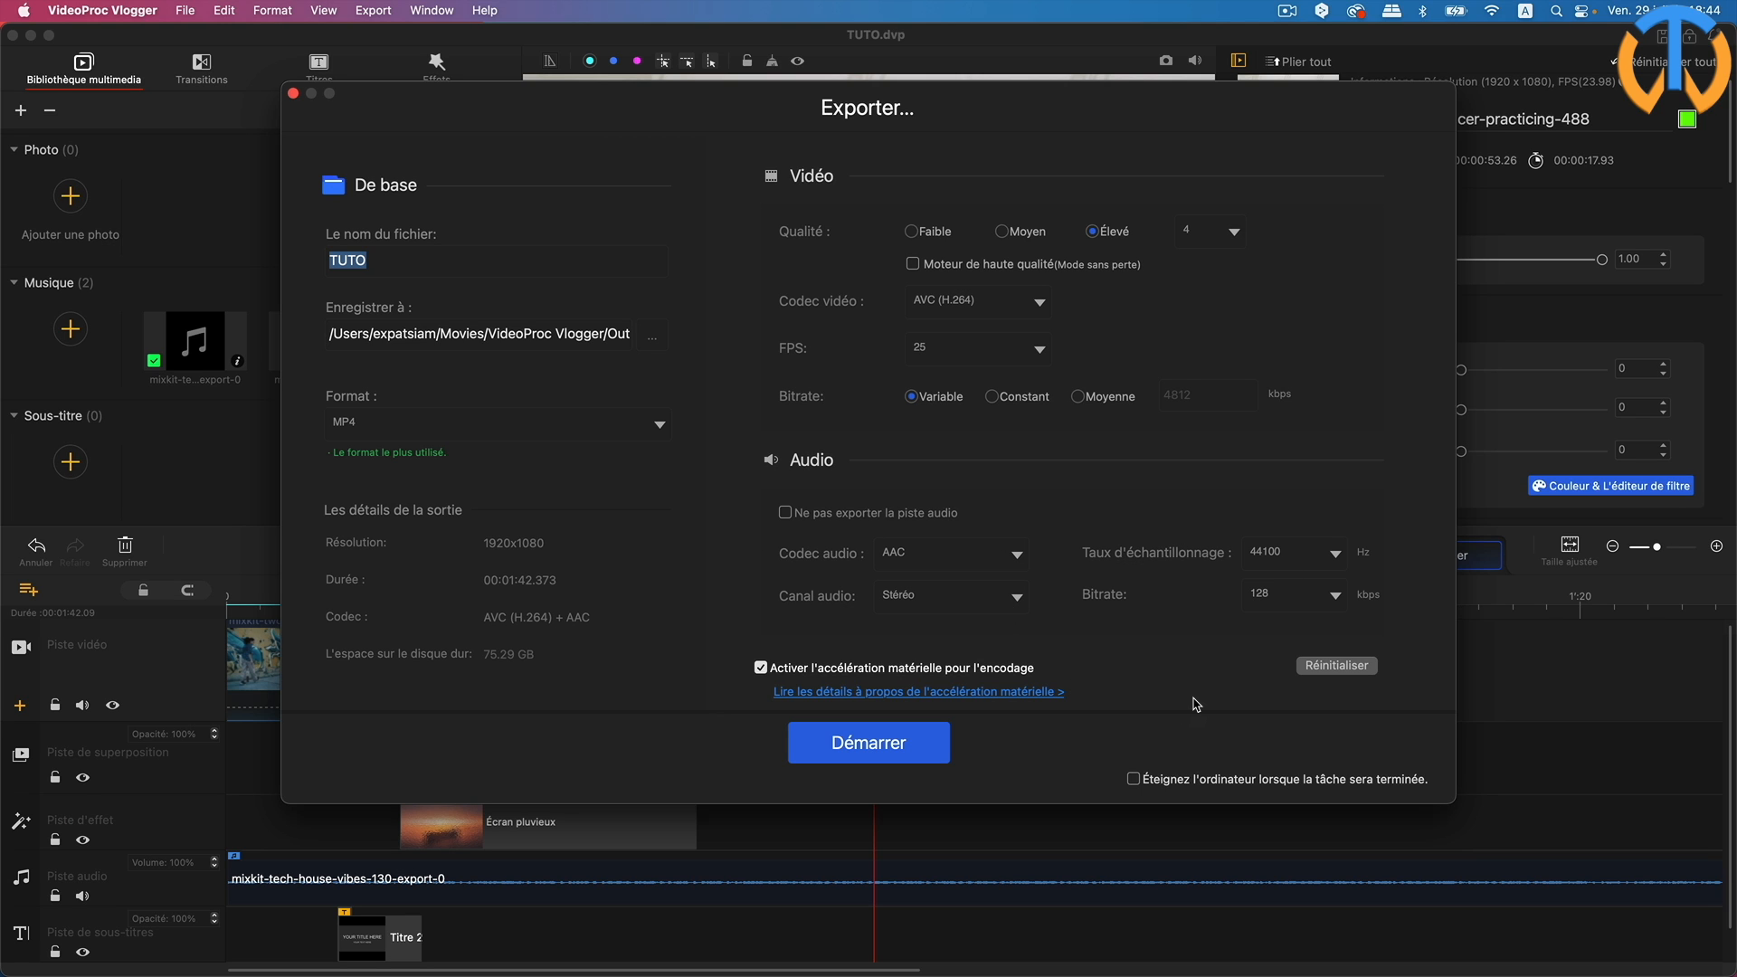
click(902, 752)
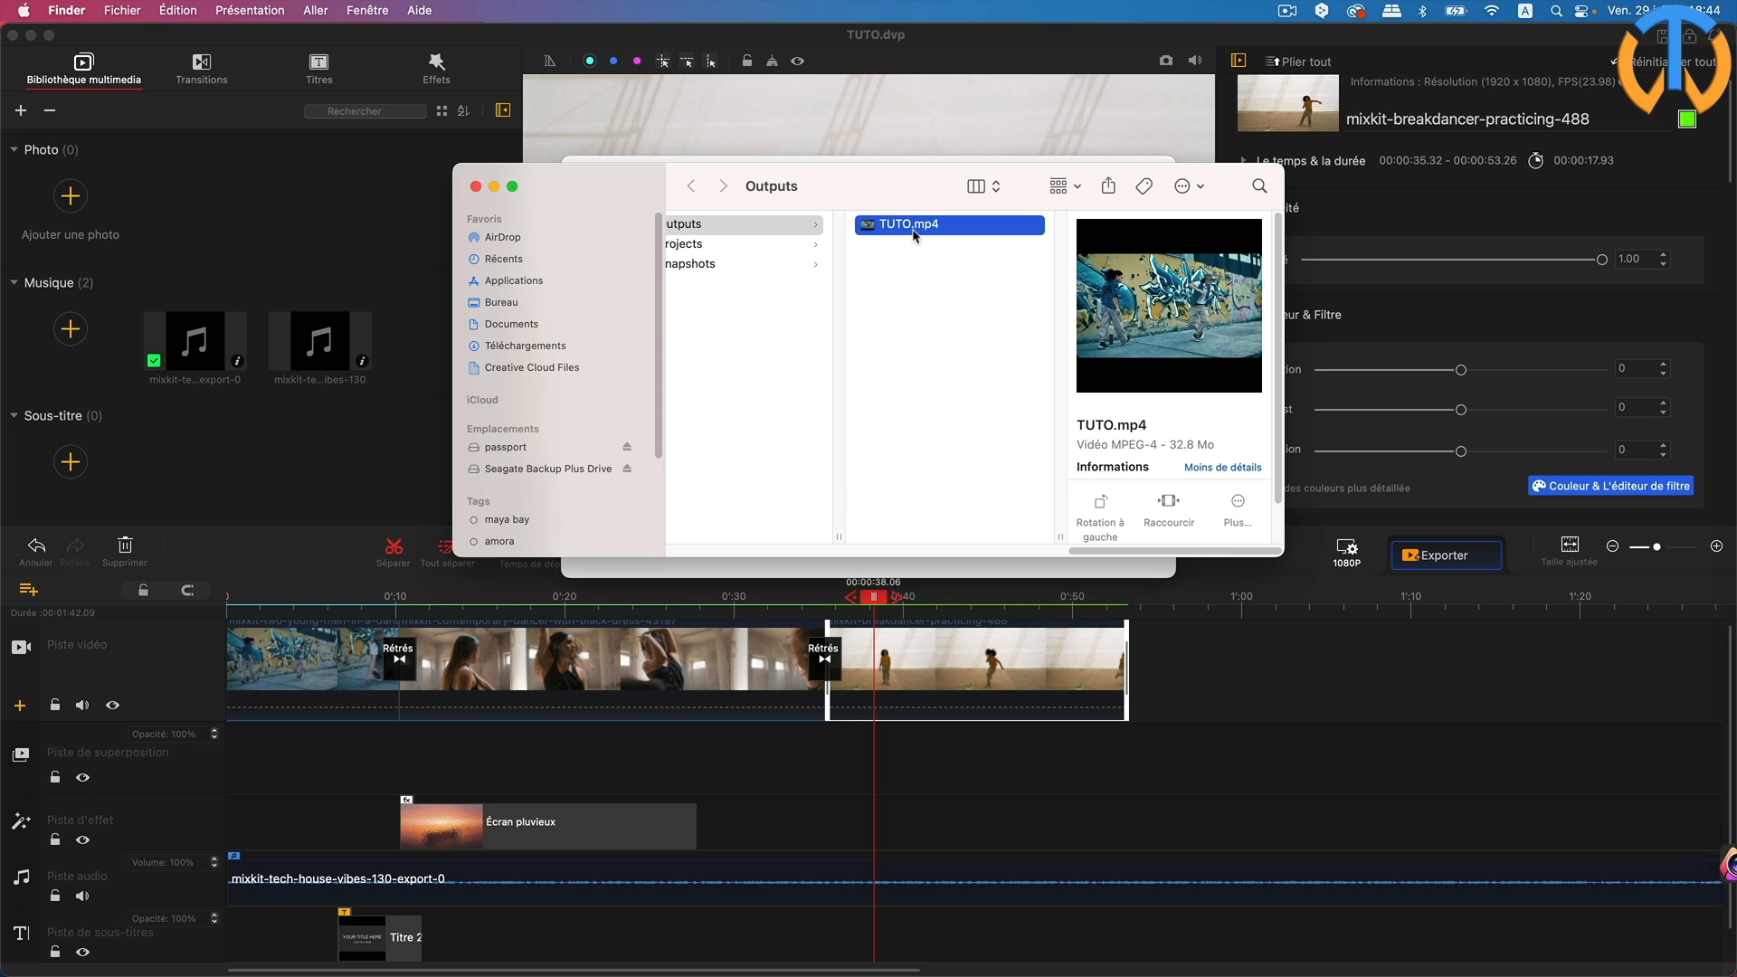
Step: Move TUTO.mp4 from the Outputs folder to Bureau and open it with QuickTime Player
drag(914, 228, 515, 311)
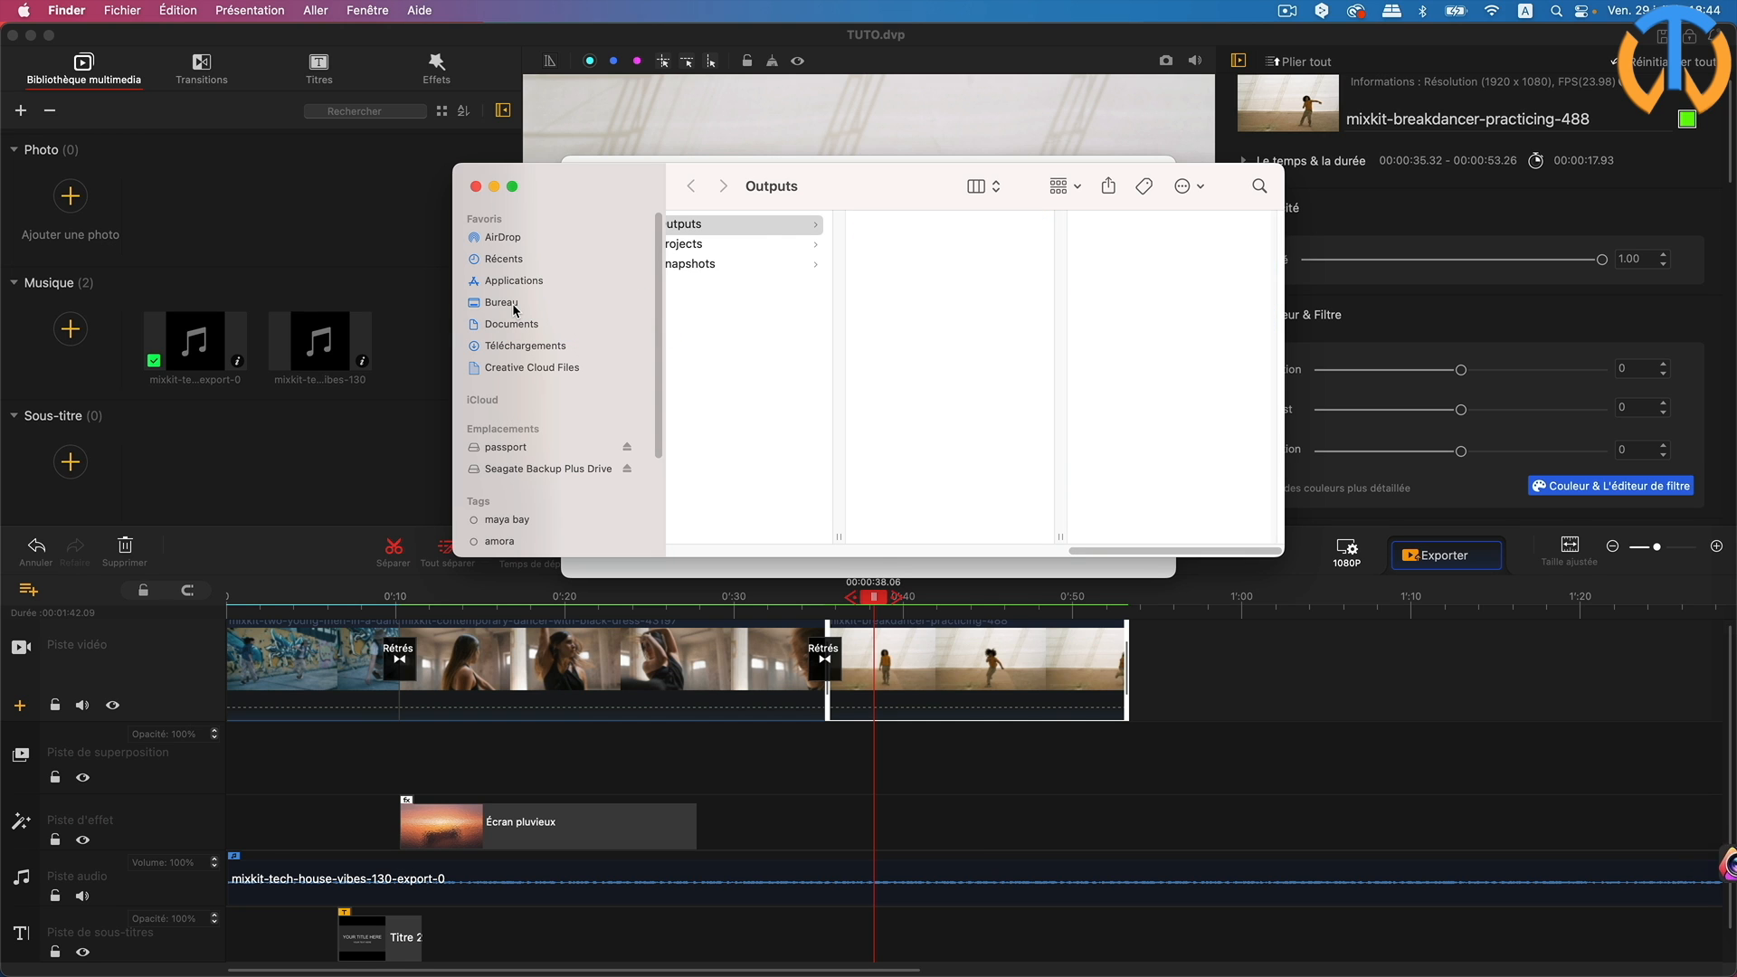
click(516, 310)
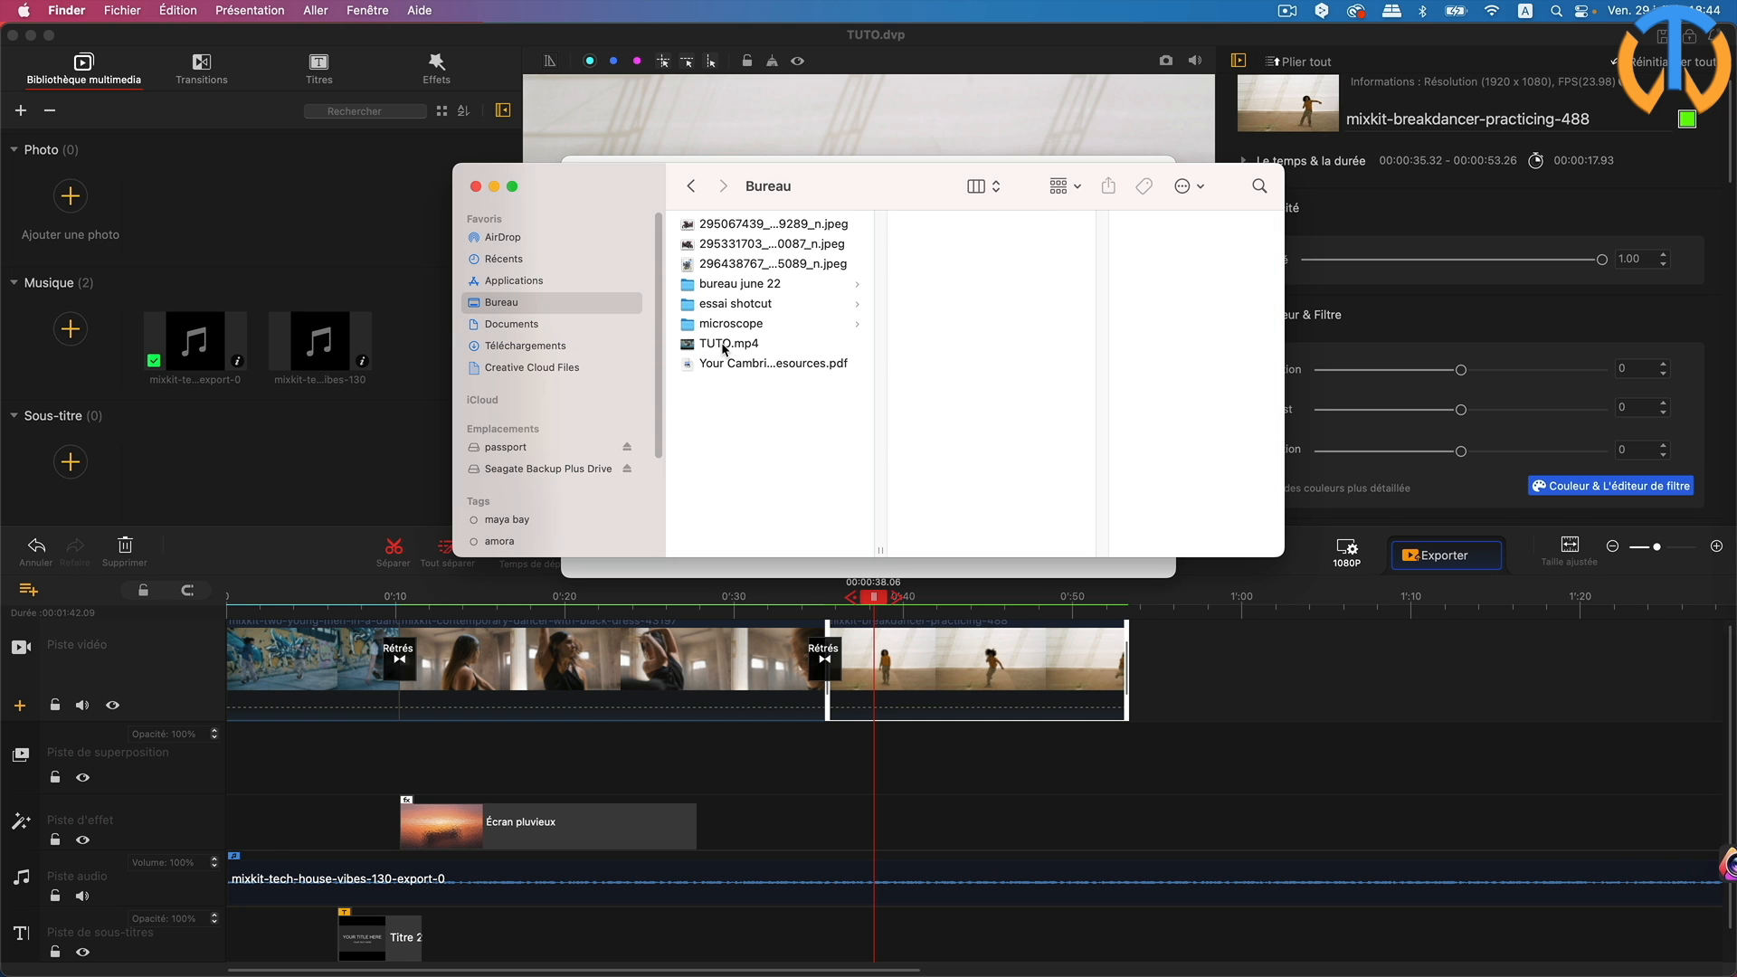
click(726, 344)
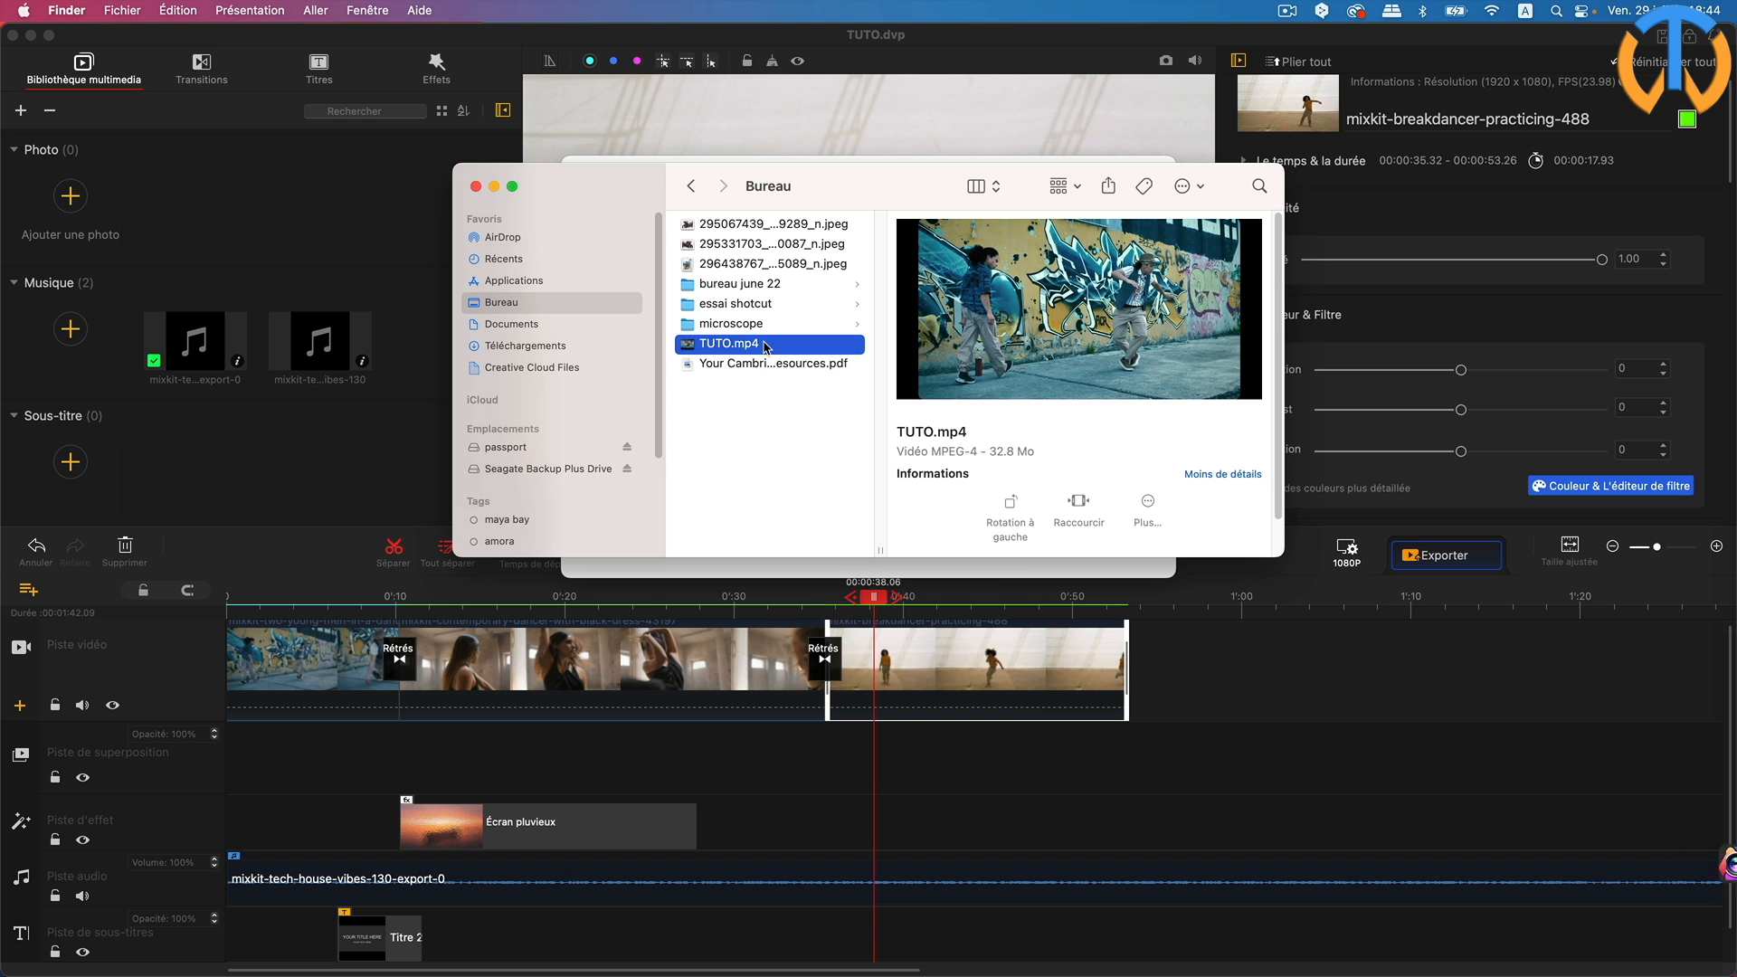
right_click(767, 343)
mouse_move(801, 372)
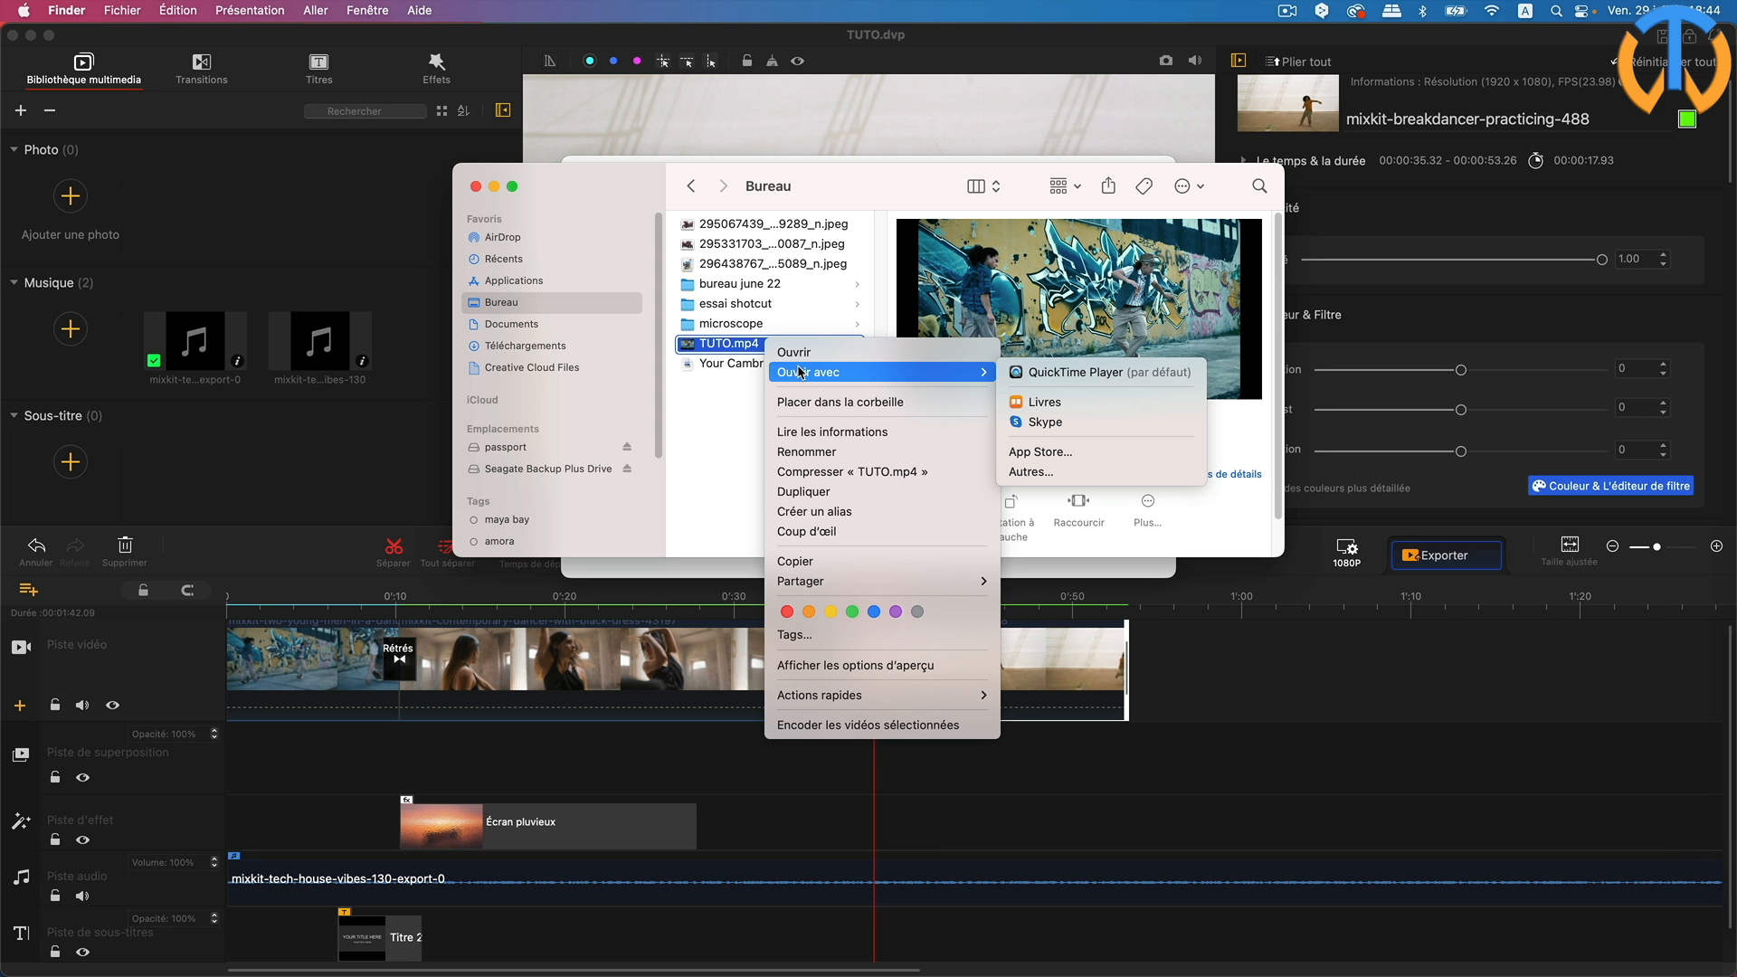
click(1041, 373)
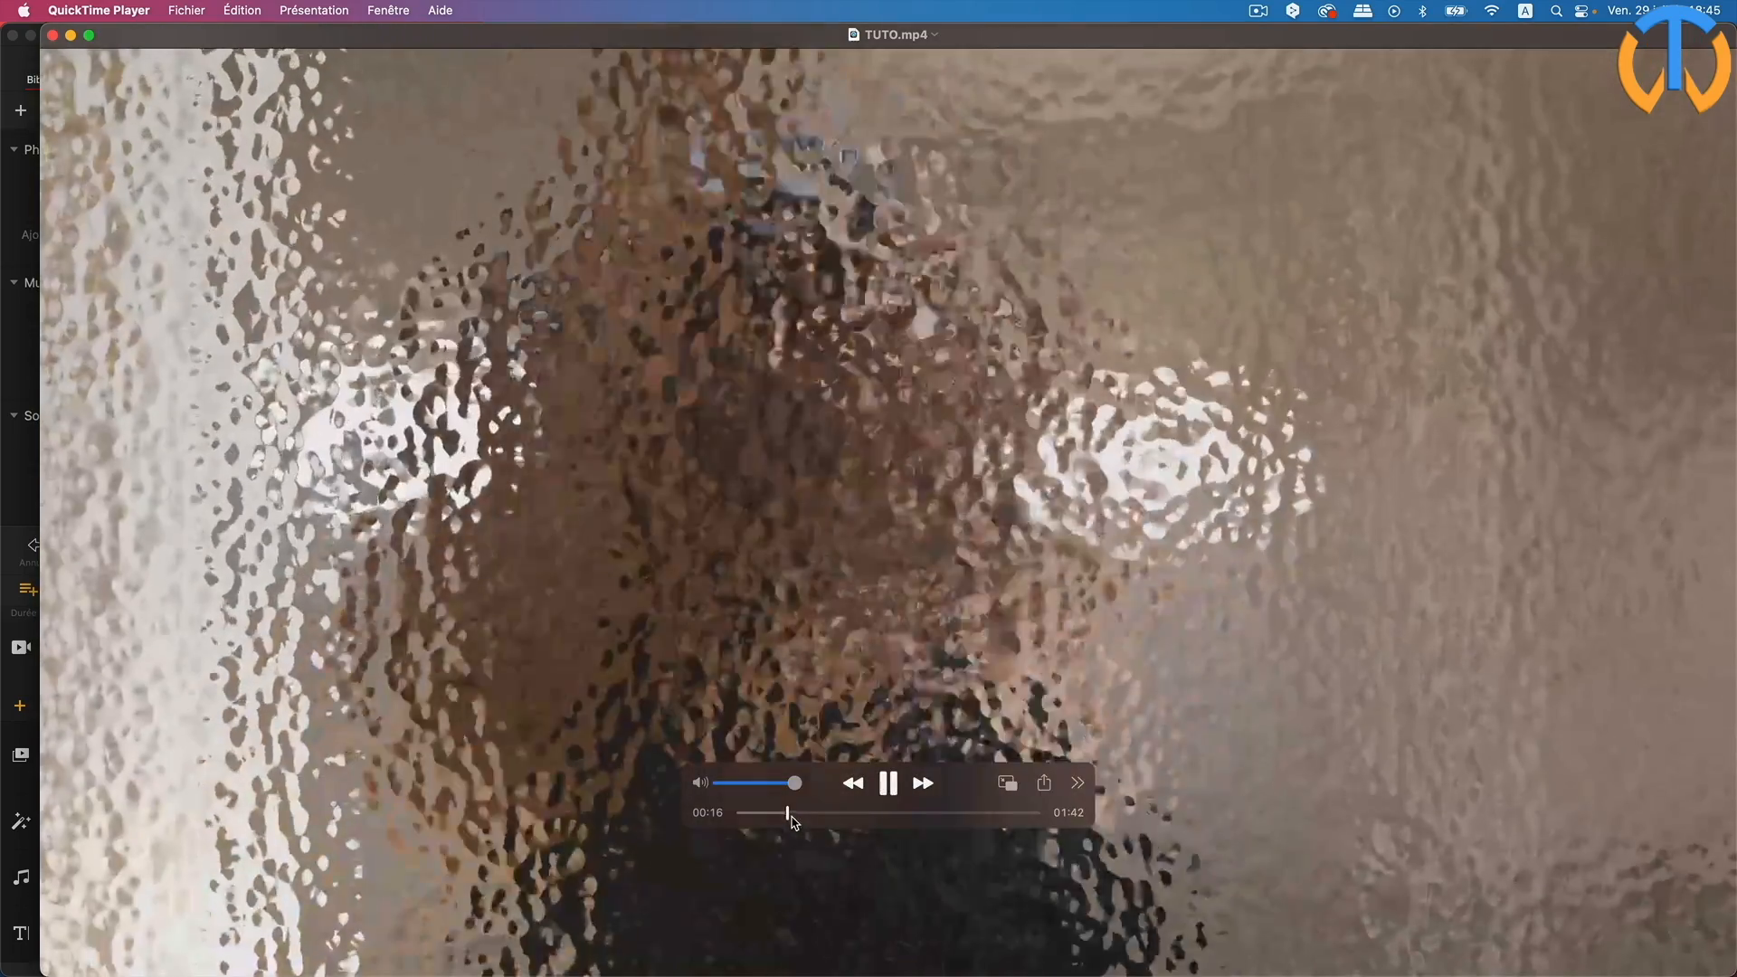
Step: Skip ahead in the exported video to check the breakdancer section, quit QuickTime Player and return to the project in VideoProc Vlogger
drag(785, 812, 850, 814)
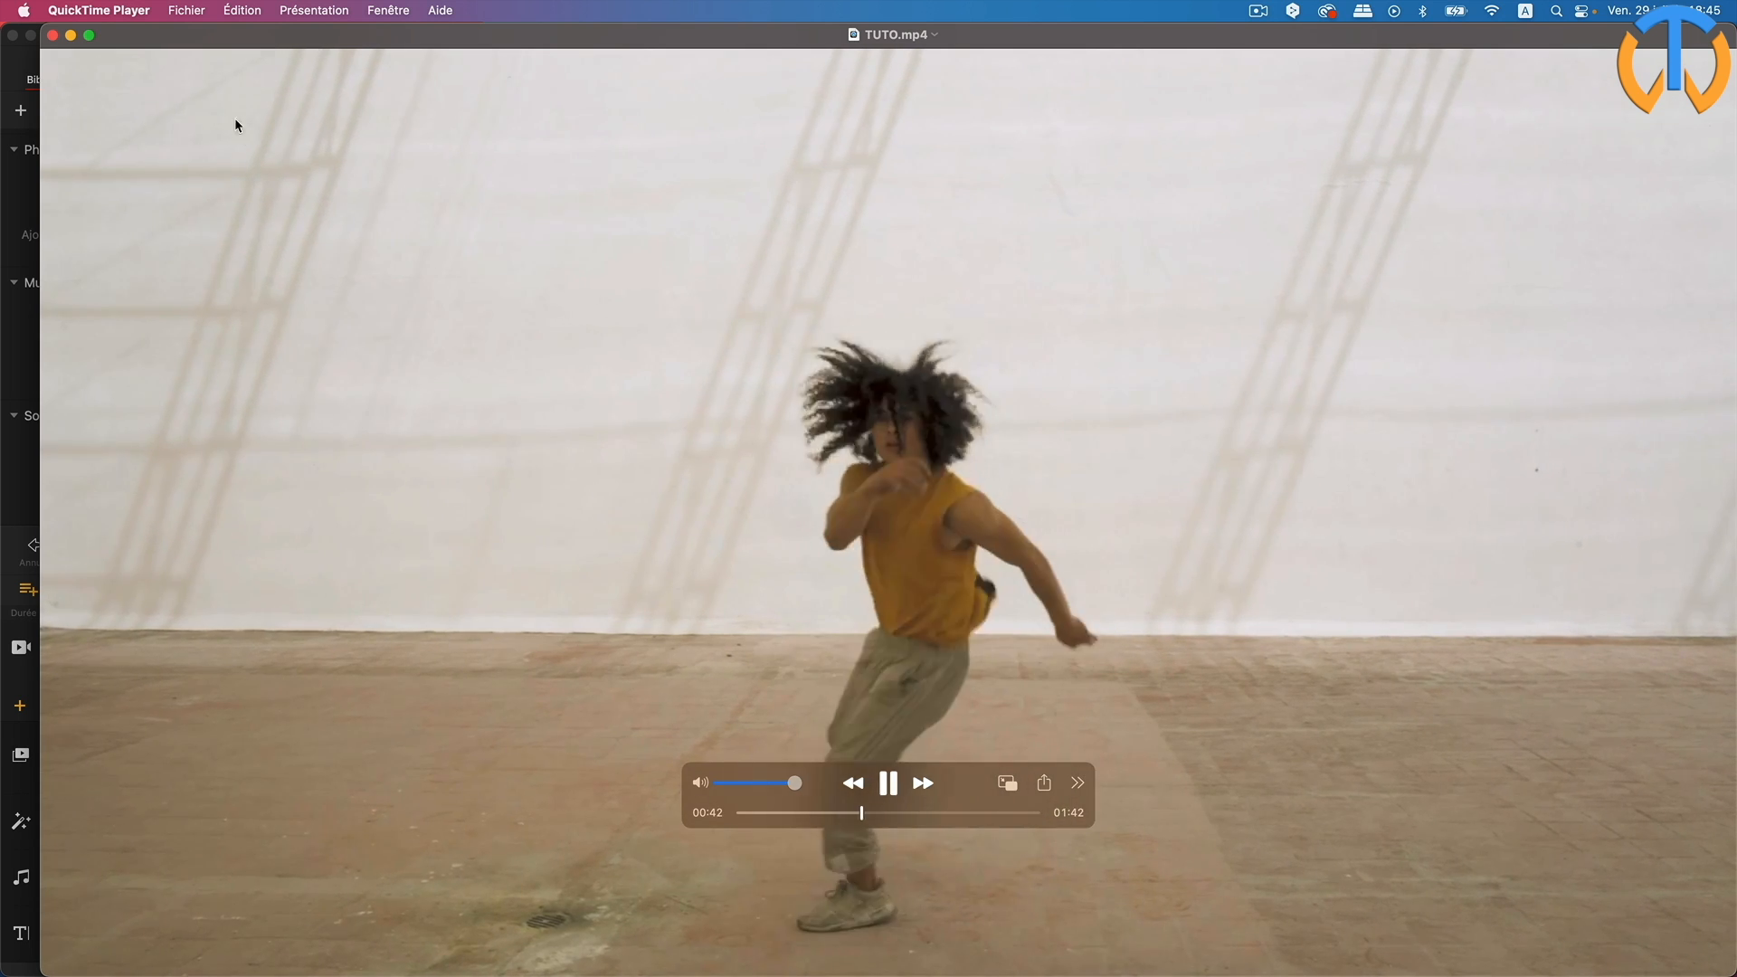
click(122, 12)
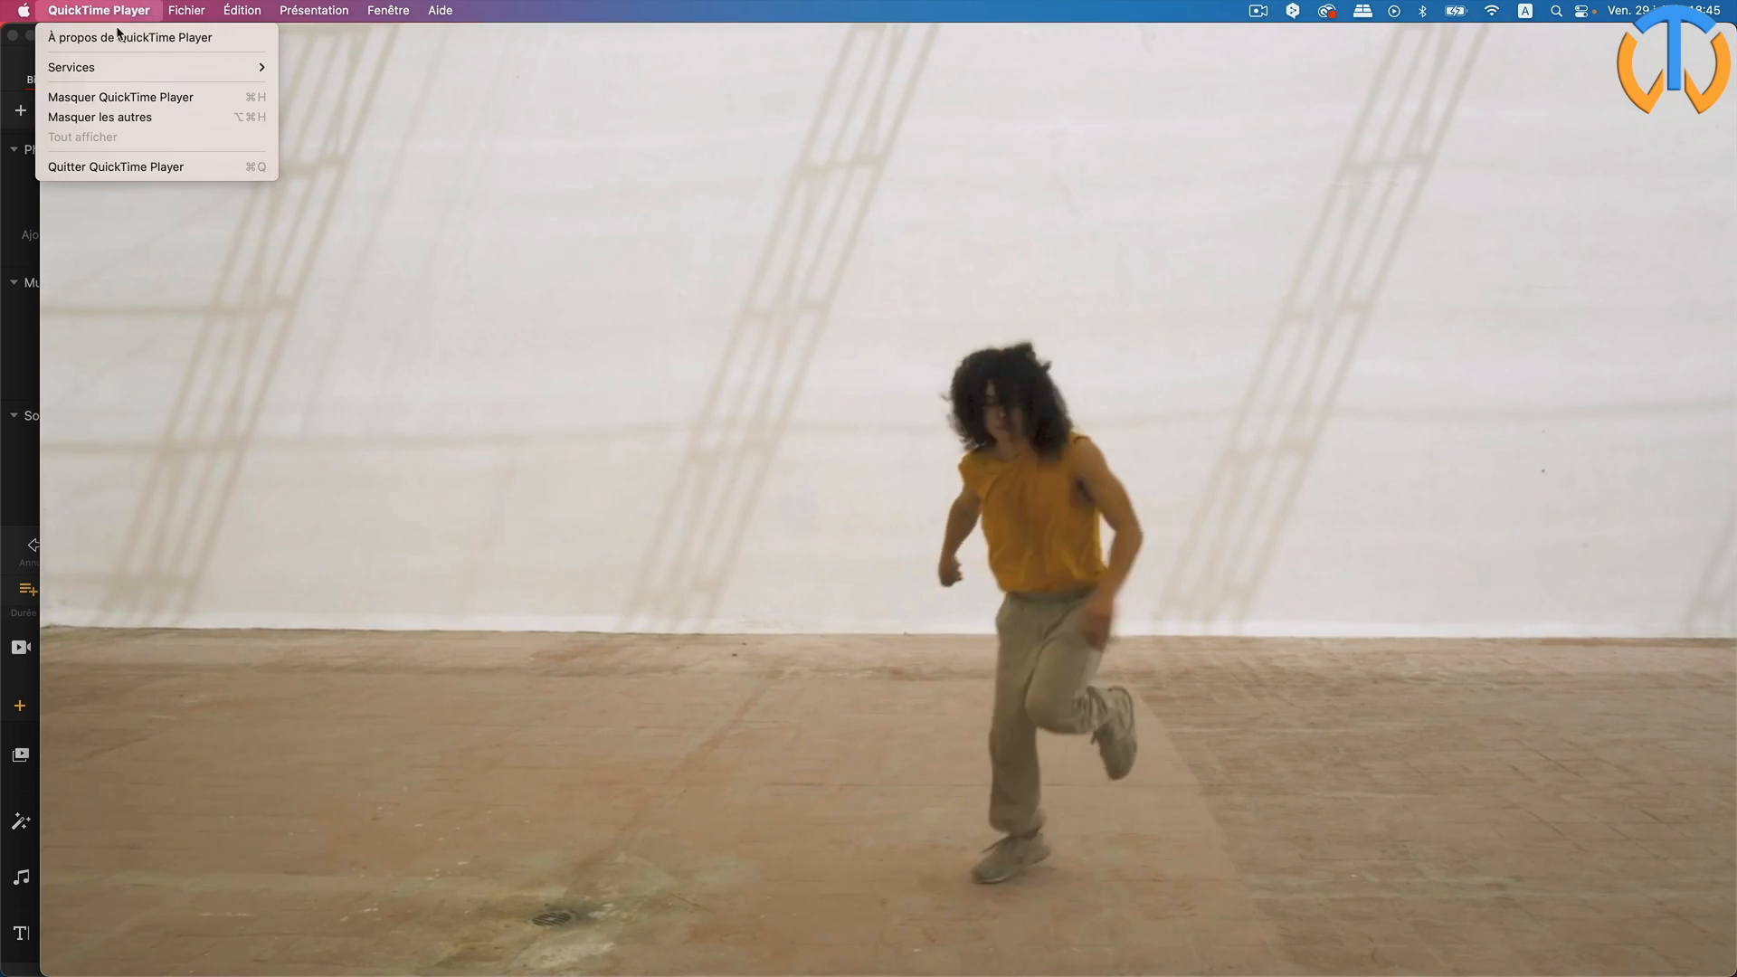
click(116, 169)
click(1264, 749)
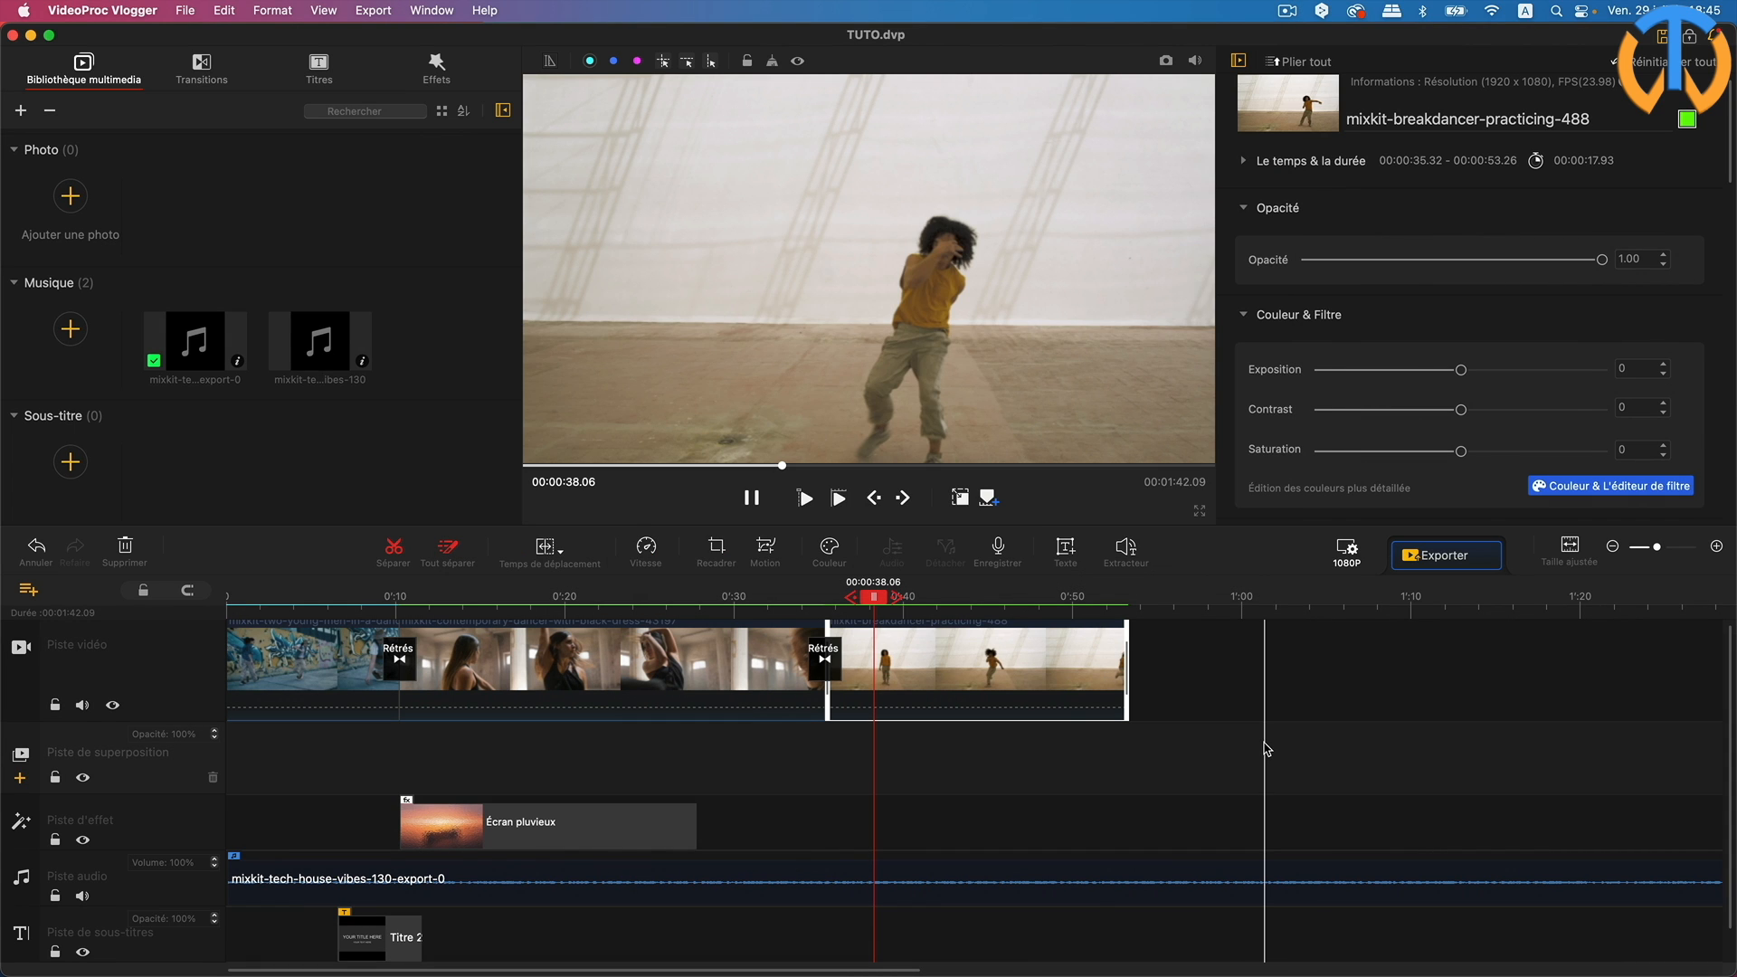